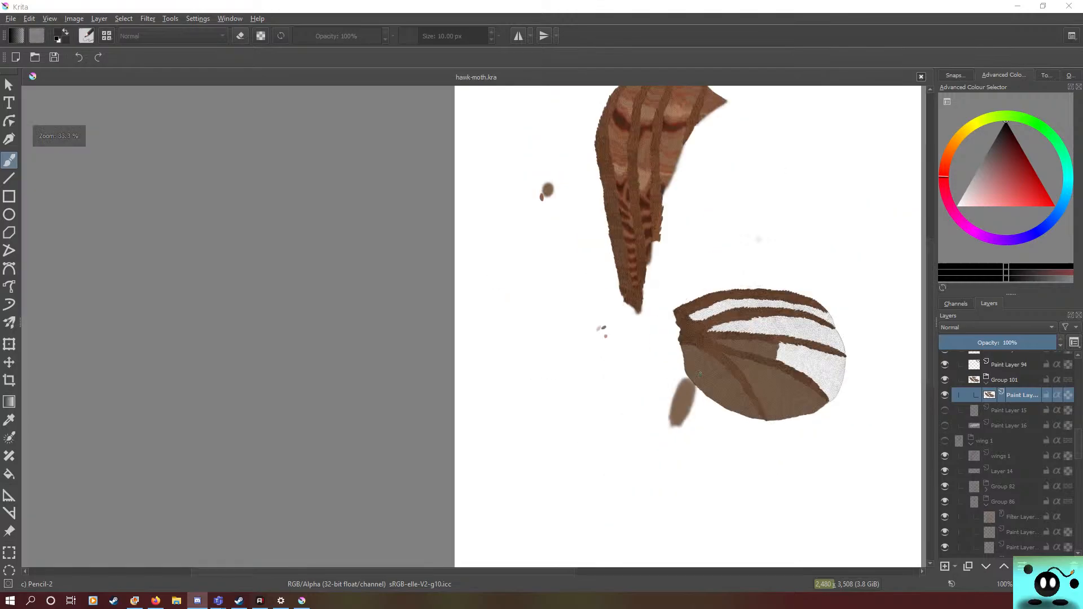
Step: Sample the light brown from the coloured scales bordering the white section of the lower wing
scroll(532, 374, up, 5)
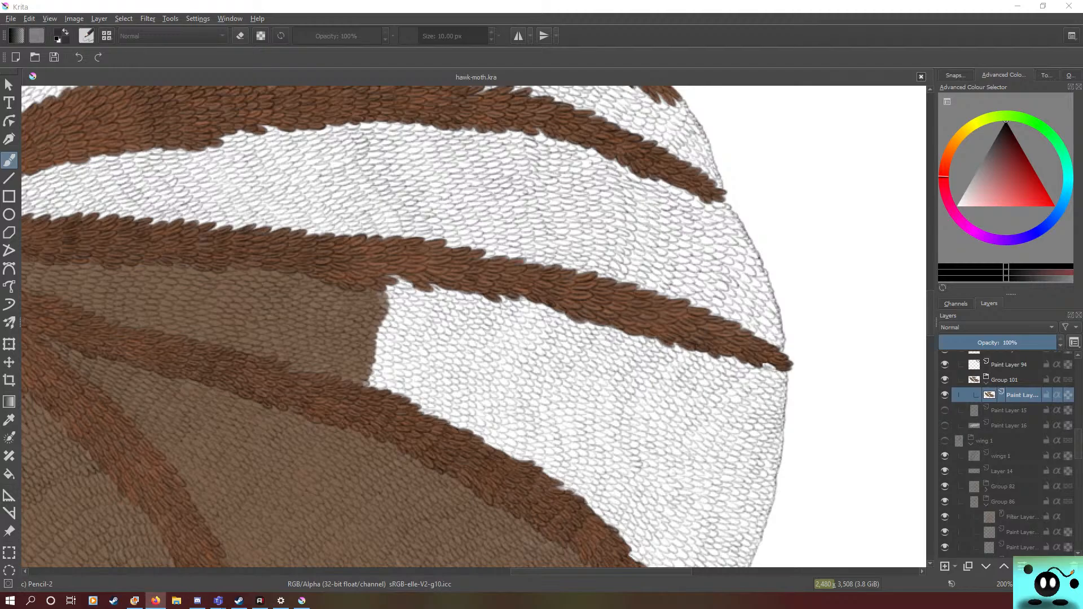
scroll(602, 290, down, 2)
scroll(597, 323, up, 3)
scroll(597, 322, up, 1)
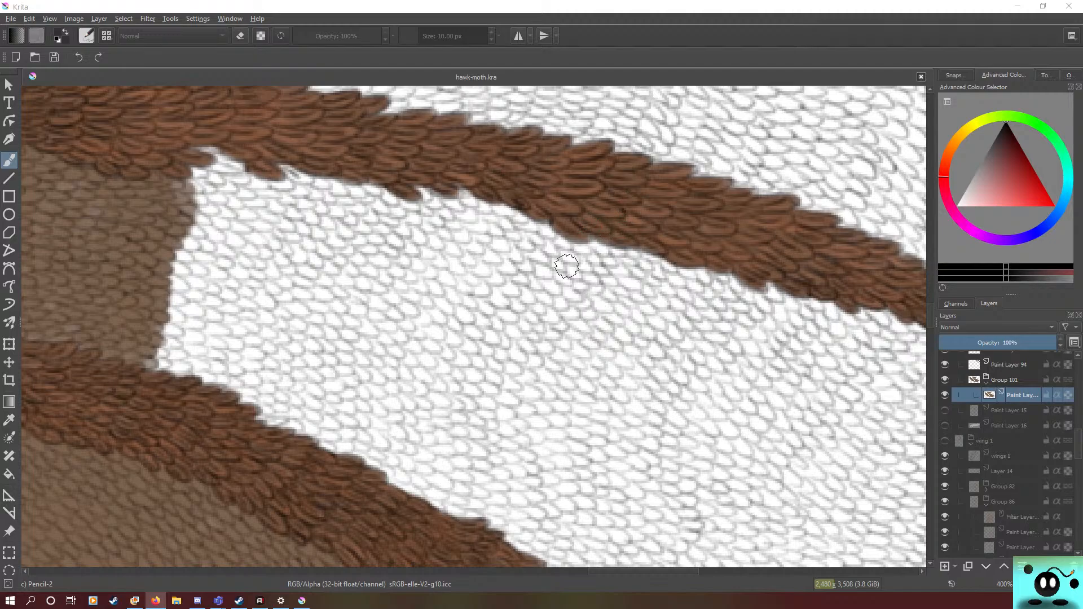
scroll(595, 289, down, 6)
scroll(382, 300, up, 7)
scroll(382, 300, up, 4)
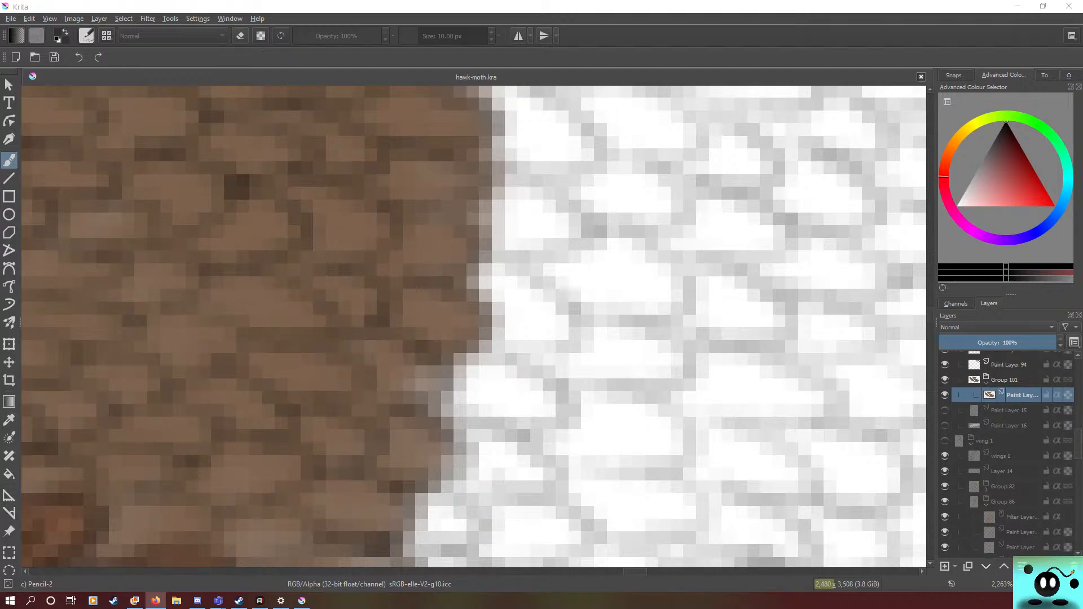
click(8, 420)
click(254, 305)
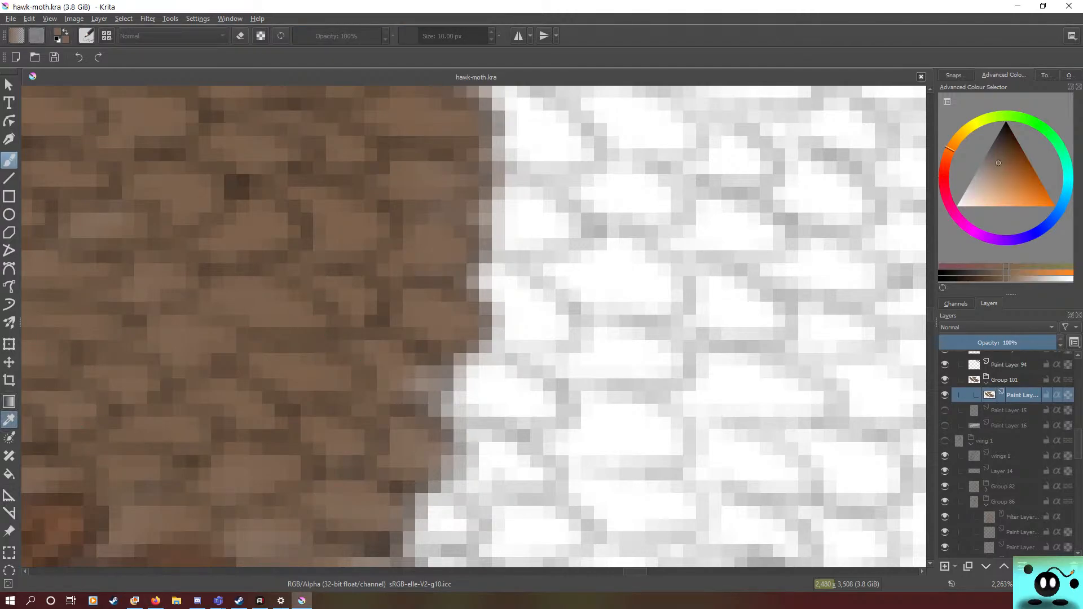
Step: Brush brown over the first white scales along the section's edge at 10 px, hiding and reshowing the paint layer to check the coverage
click(5, 158)
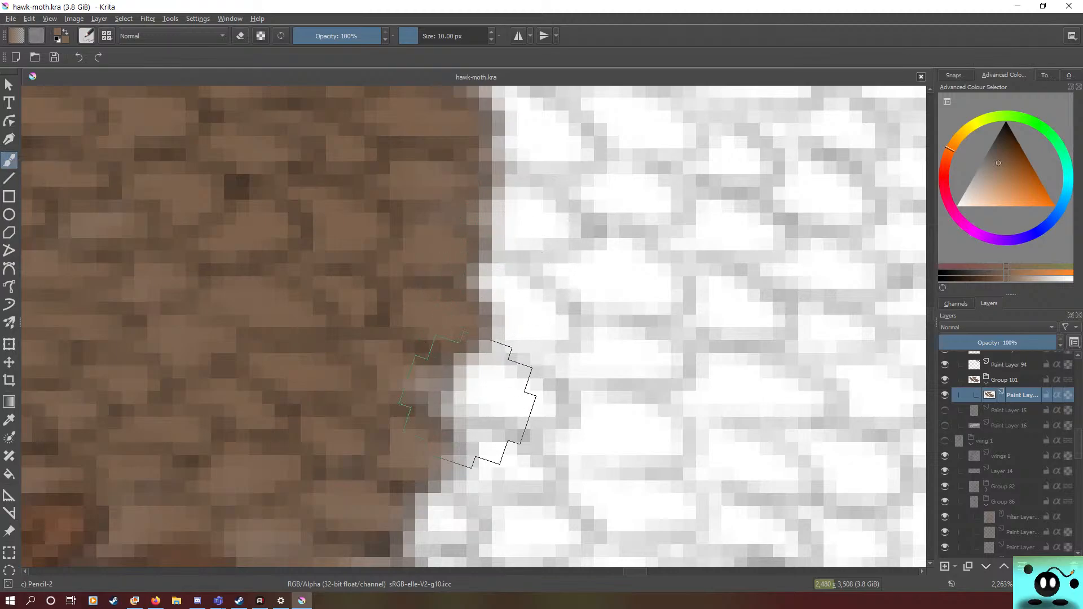
mouse_move(539, 132)
mouse_down()
mouse_move(533, 124)
mouse_move(579, 161)
mouse_move(564, 152)
mouse_move(508, 237)
mouse_move(502, 209)
mouse_up()
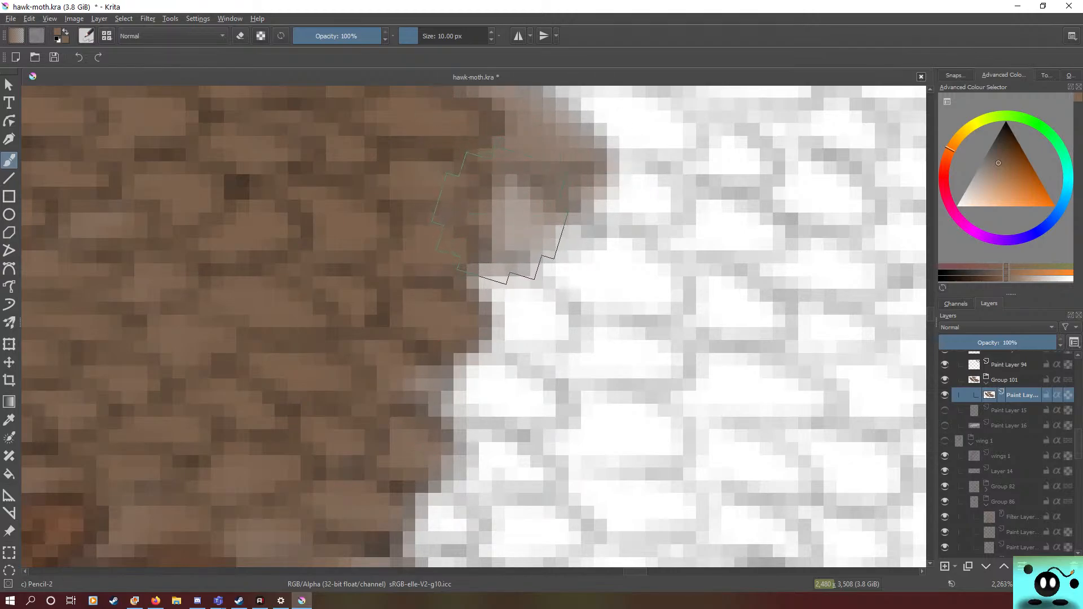
click(944, 395)
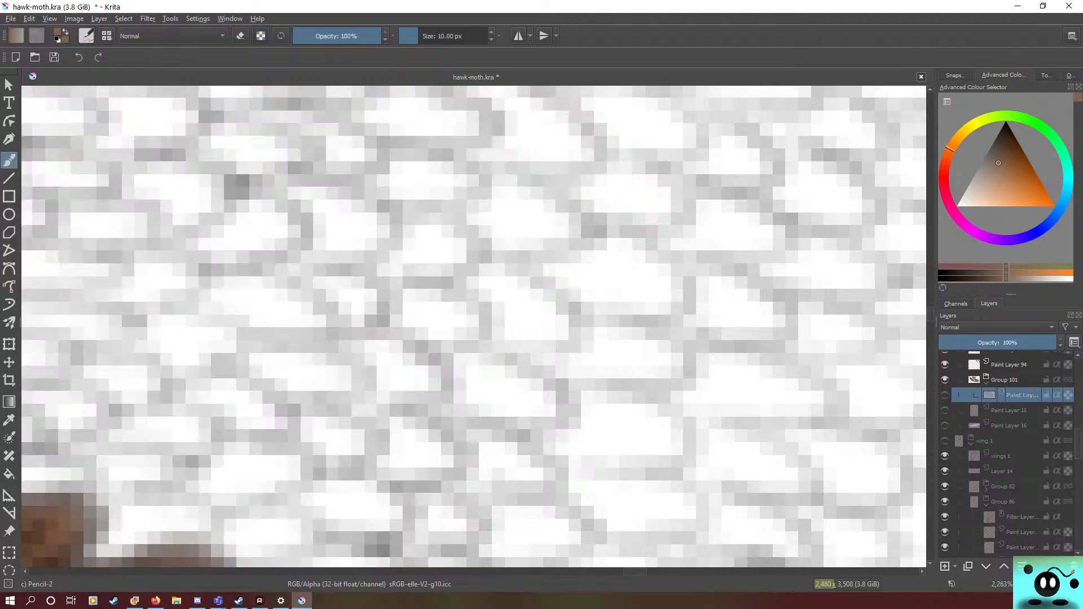
click(945, 395)
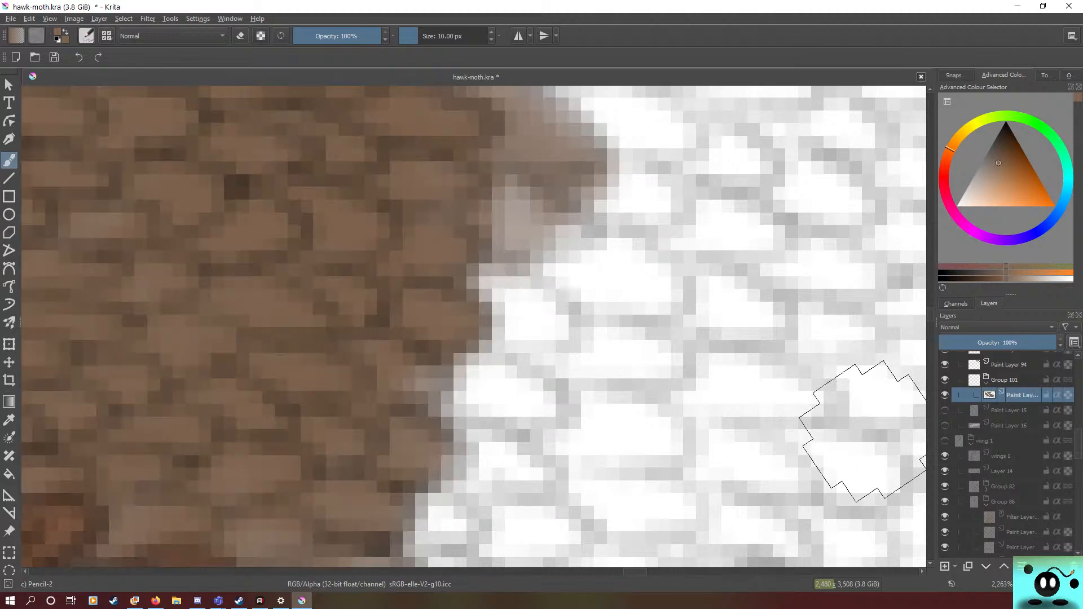
mouse_move(508, 225)
mouse_down()
mouse_move(492, 181)
mouse_move(548, 256)
mouse_move(522, 291)
mouse_move(526, 318)
mouse_up()
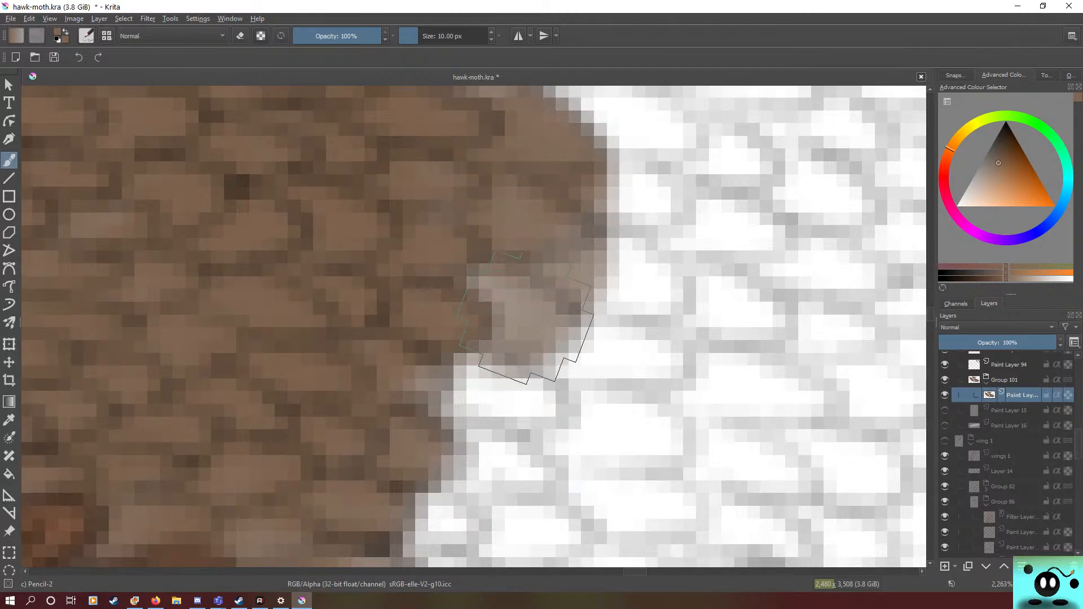
Step: Continue the brown along the white section's edge down to the lower dark vein
scroll(525, 316, down, 6)
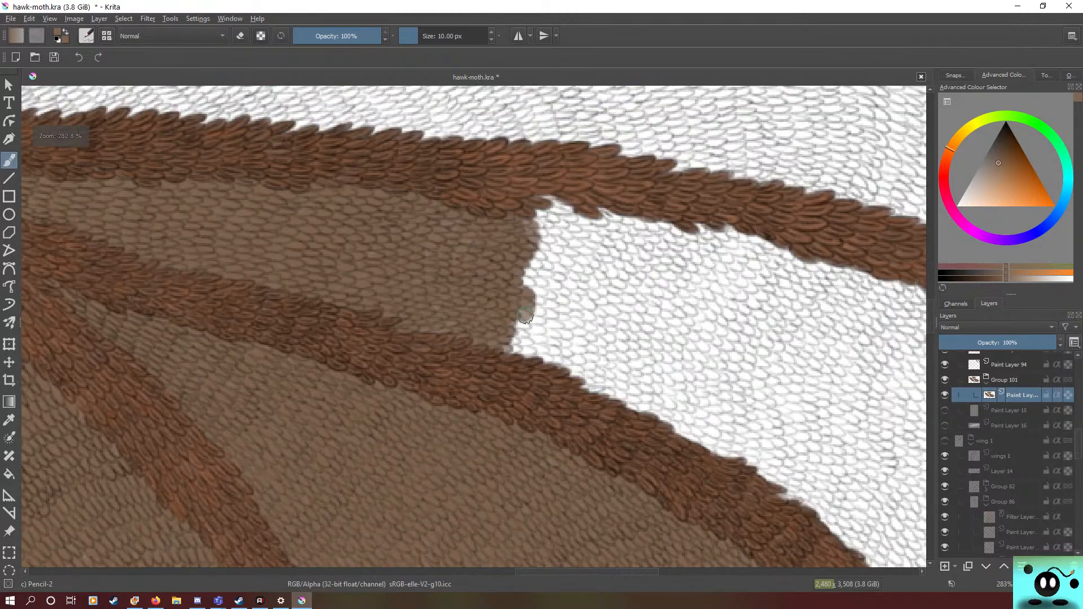
scroll(524, 316, up, 2)
scroll(526, 316, up, 1)
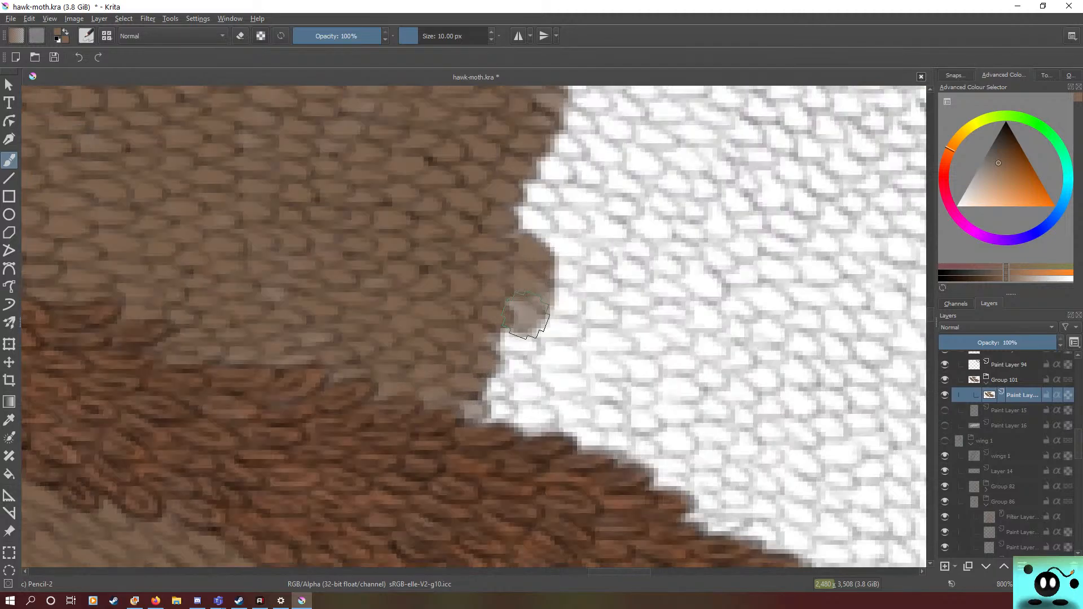
mouse_move(512, 220)
mouse_down()
mouse_move(529, 298)
mouse_move(517, 248)
mouse_move(522, 359)
mouse_move(542, 309)
mouse_move(504, 291)
mouse_move(475, 375)
mouse_move(513, 230)
mouse_move(527, 225)
mouse_move(507, 336)
mouse_move(521, 371)
mouse_move(543, 309)
mouse_move(516, 231)
mouse_move(508, 398)
mouse_move(500, 347)
mouse_move(524, 366)
mouse_move(506, 387)
mouse_move(519, 422)
mouse_move(546, 395)
mouse_up()
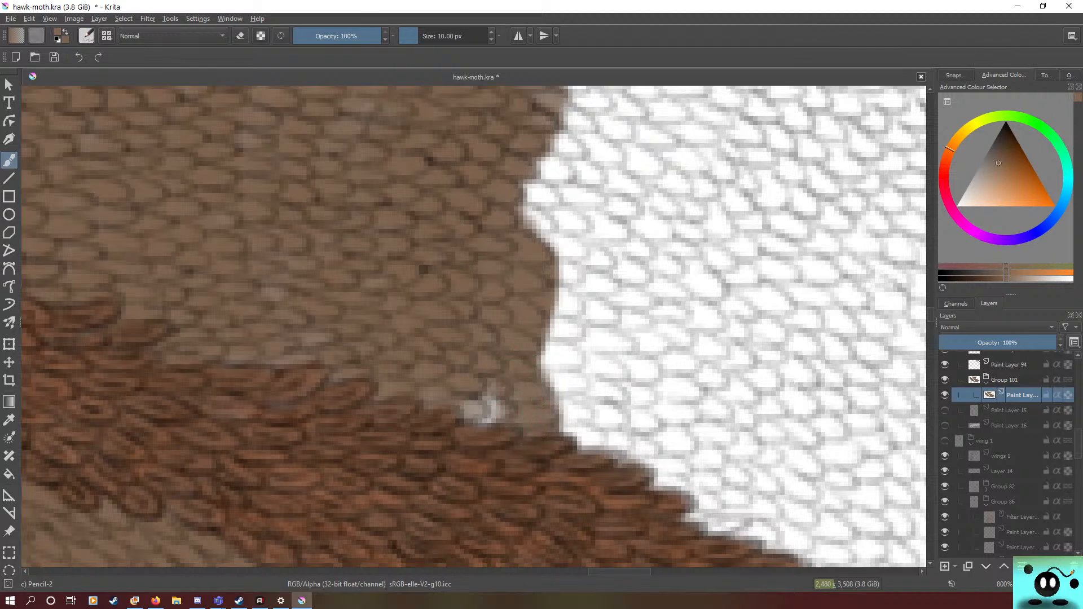
Step: Tint the white scales past the brown edge with a 51.40 px brush and strengthen the border with a 15.63 px brush
click(432, 36)
mouse_move(558, 333)
mouse_down()
mouse_move(483, 408)
mouse_move(561, 339)
mouse_move(509, 411)
mouse_move(580, 411)
mouse_move(617, 339)
mouse_up()
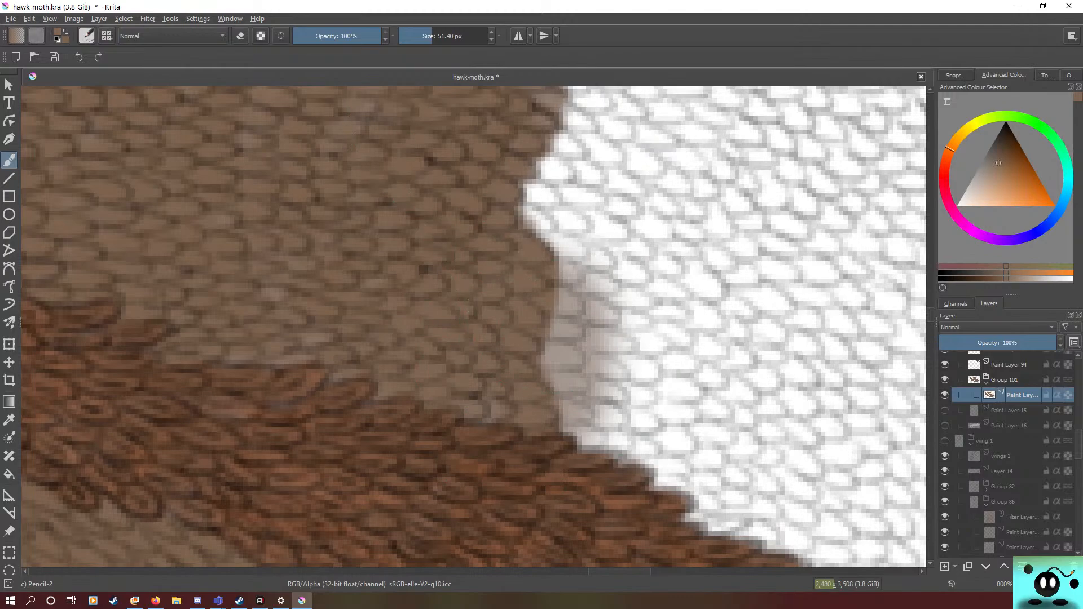
click(420, 36)
mouse_move(545, 322)
mouse_down()
mouse_move(550, 316)
mouse_move(552, 349)
mouse_up()
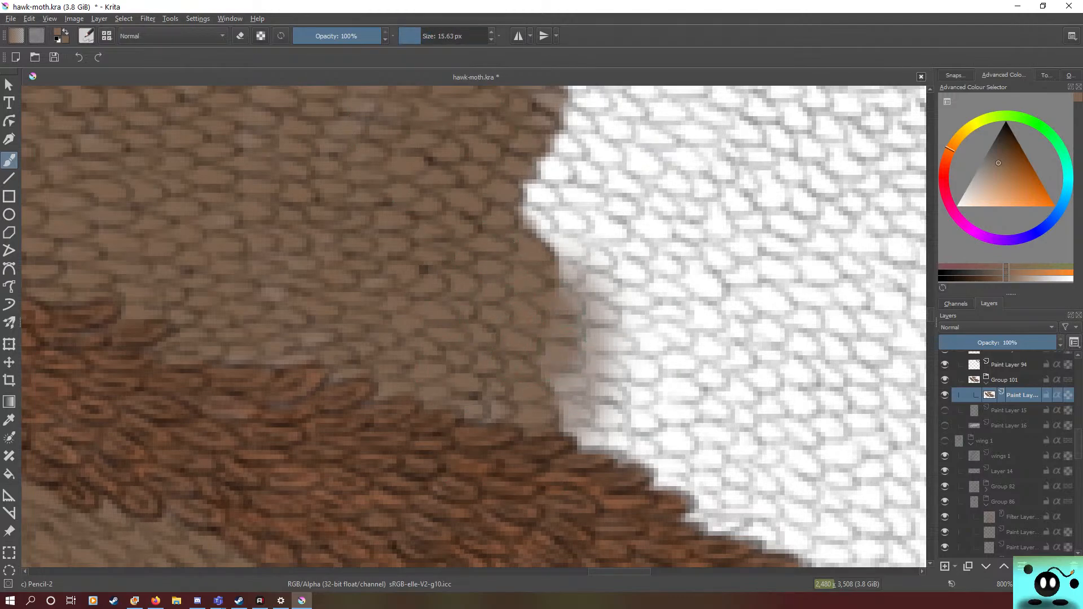
Step: Set the brush size to 10.36 px and fill the tinted scales with solid brown down to the lower vein
click(413, 37)
drag(414, 36, 419, 36)
mouse_move(564, 265)
mouse_down()
mouse_move(589, 364)
mouse_move(563, 260)
mouse_up()
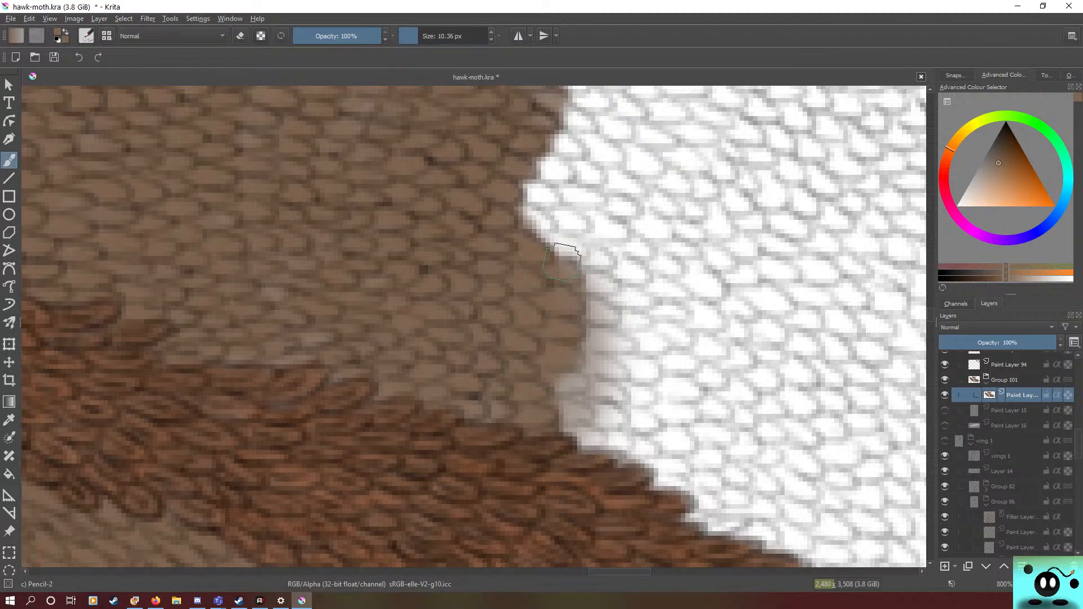
mouse_move(544, 358)
mouse_down()
mouse_move(555, 386)
mouse_move(581, 385)
mouse_move(552, 367)
mouse_move(533, 386)
mouse_move(534, 413)
mouse_move(549, 412)
mouse_move(486, 407)
mouse_up()
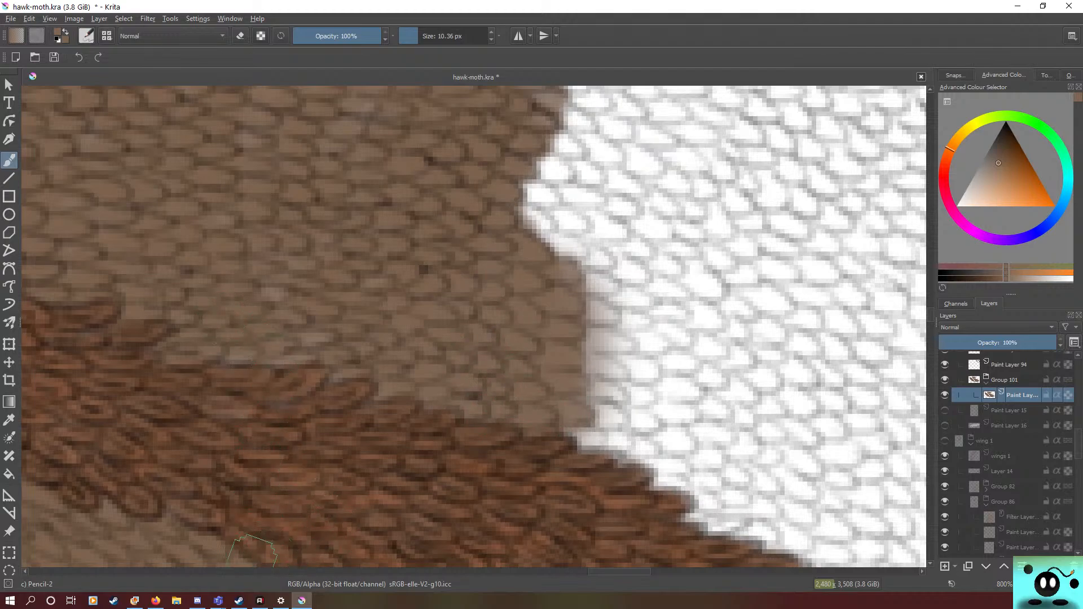
Step: Paint brown over the white scales at the upper end of the edge, up to the upper dark vein
mouse_move(624, 571)
mouse_down()
mouse_move(639, 571)
mouse_move(618, 571)
mouse_up()
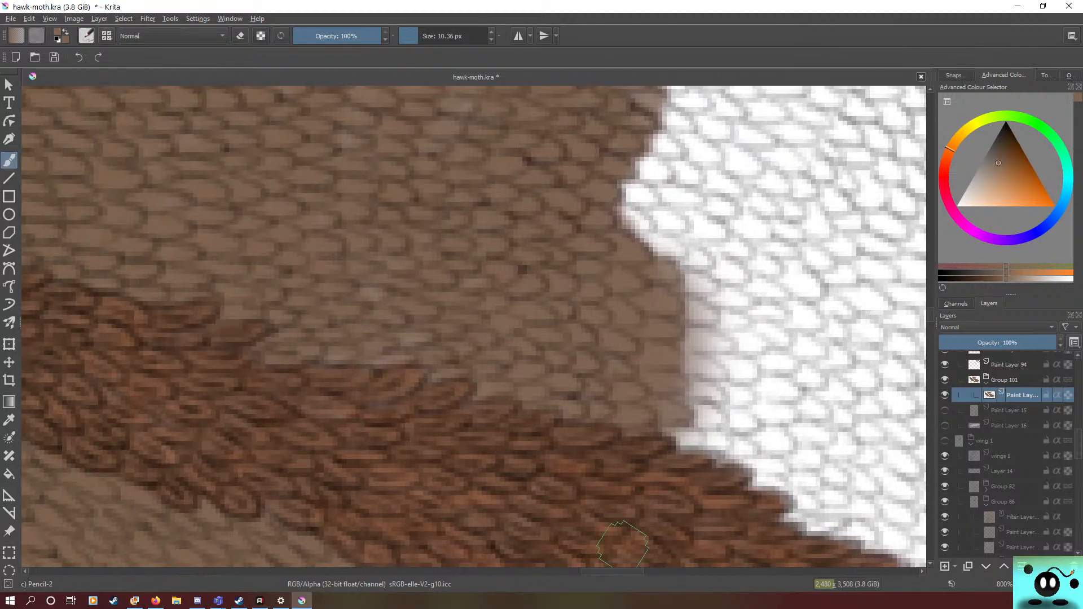
drag(930, 315, 931, 311)
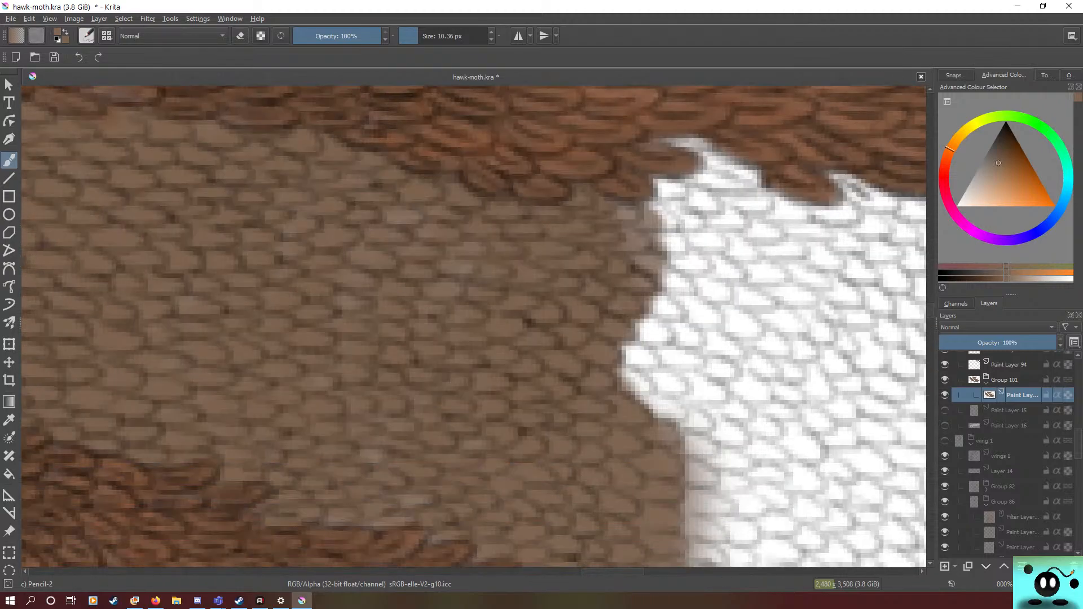
drag(613, 571, 624, 571)
mouse_move(498, 406)
mouse_down()
mouse_move(432, 381)
mouse_move(426, 355)
mouse_move(487, 387)
mouse_move(505, 419)
mouse_move(464, 354)
mouse_move(438, 341)
mouse_move(449, 354)
mouse_move(448, 334)
mouse_move(513, 384)
mouse_move(507, 359)
mouse_move(477, 340)
mouse_move(475, 321)
mouse_move(485, 341)
mouse_move(511, 340)
mouse_move(510, 326)
mouse_move(519, 335)
mouse_move(439, 236)
mouse_move(528, 274)
mouse_move(505, 298)
mouse_move(522, 295)
mouse_move(513, 281)
mouse_move(543, 322)
mouse_move(491, 258)
mouse_move(497, 251)
mouse_move(472, 238)
mouse_move(517, 253)
mouse_move(558, 276)
mouse_up()
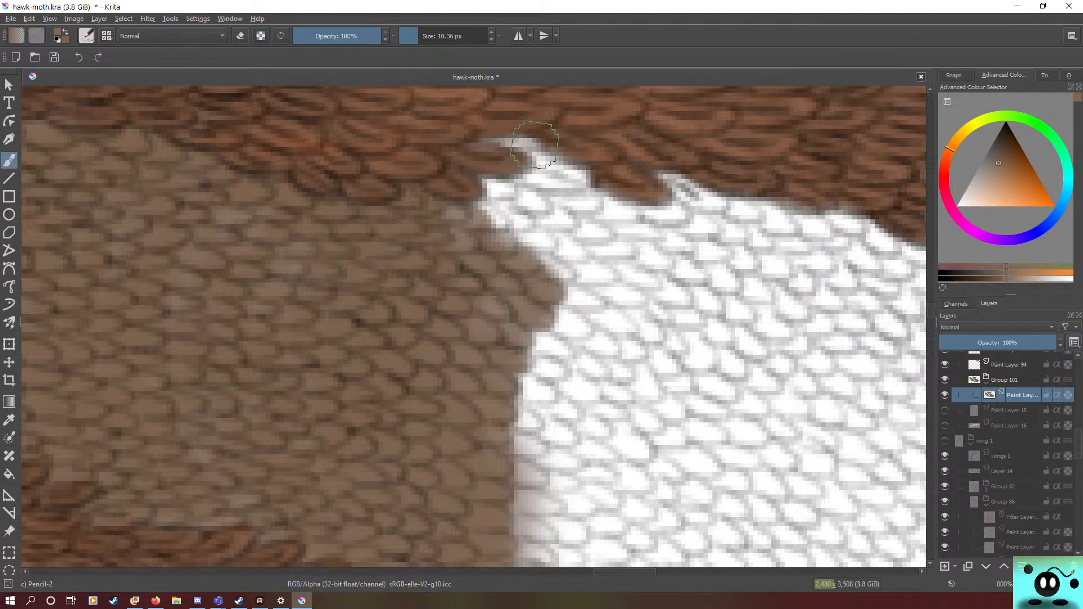
mouse_move(520, 206)
mouse_down()
mouse_move(485, 225)
mouse_move(476, 214)
mouse_move(496, 177)
mouse_move(451, 210)
mouse_move(482, 183)
mouse_move(524, 190)
mouse_move(516, 227)
mouse_move(466, 267)
mouse_move(548, 195)
mouse_move(492, 216)
mouse_move(539, 181)
mouse_move(564, 184)
mouse_move(508, 187)
mouse_move(572, 179)
mouse_move(573, 169)
mouse_move(543, 145)
mouse_move(524, 147)
mouse_move(554, 160)
mouse_move(563, 173)
mouse_move(536, 156)
mouse_move(567, 185)
mouse_move(511, 160)
mouse_move(588, 191)
mouse_move(547, 182)
mouse_move(563, 190)
mouse_move(544, 196)
mouse_move(571, 209)
mouse_move(536, 205)
mouse_move(543, 228)
mouse_move(570, 226)
mouse_move(516, 236)
mouse_move(542, 244)
mouse_up()
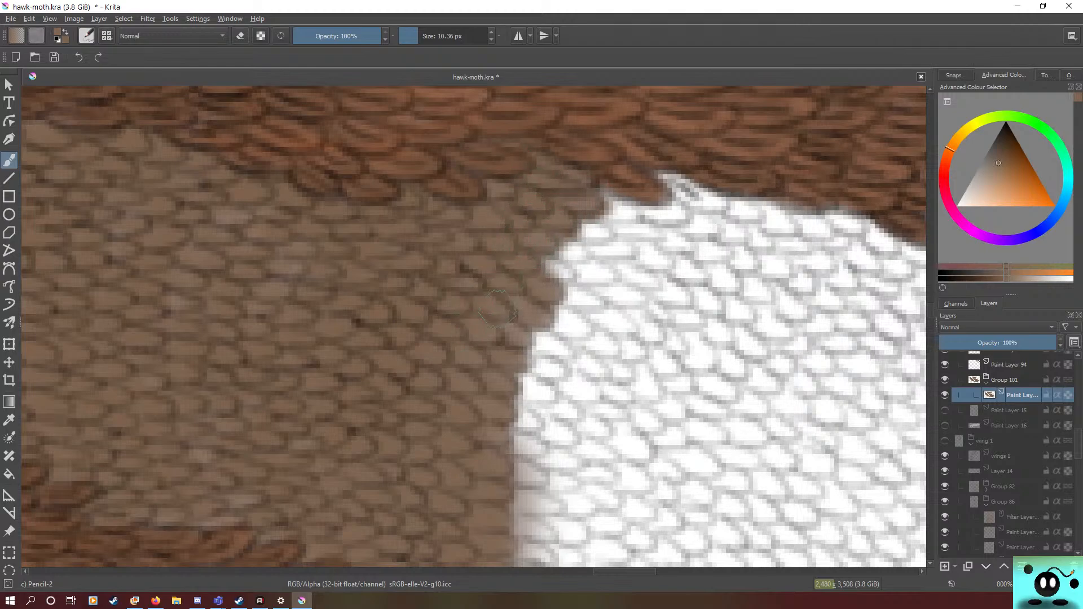
mouse_move(496, 310)
mouse_down()
mouse_move(553, 265)
mouse_move(559, 273)
mouse_move(547, 262)
mouse_move(581, 252)
mouse_move(586, 260)
mouse_move(608, 237)
mouse_move(596, 229)
mouse_move(613, 230)
mouse_move(590, 232)
mouse_move(600, 212)
mouse_move(620, 223)
mouse_up()
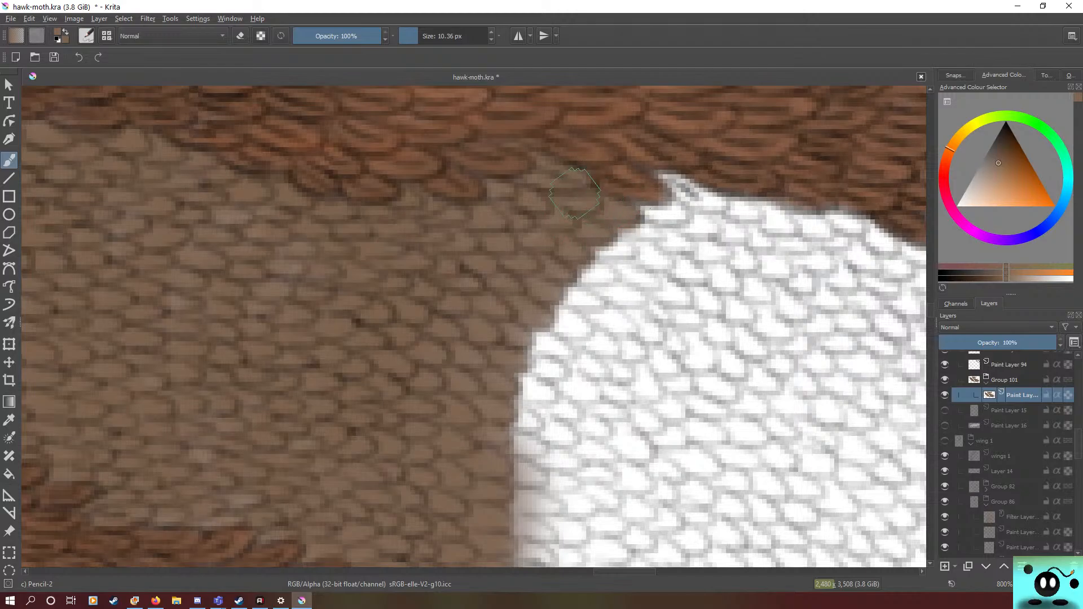
Step: Push the brown edge further into the white scales from the lower vein up through the middle of the section
scroll(911, 310, down, 5)
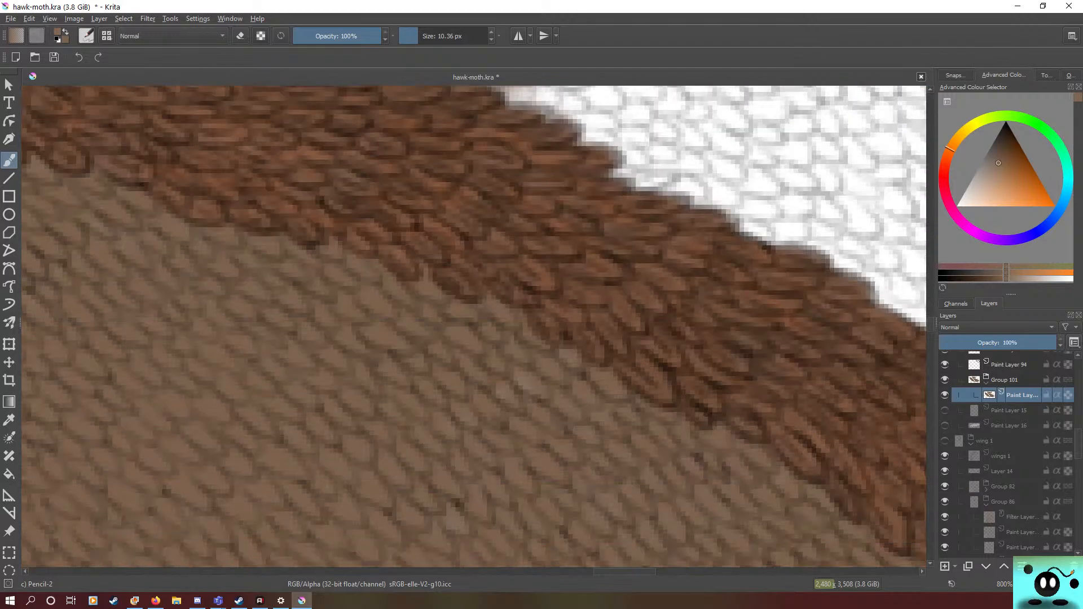
scroll(474, 508, up, 6)
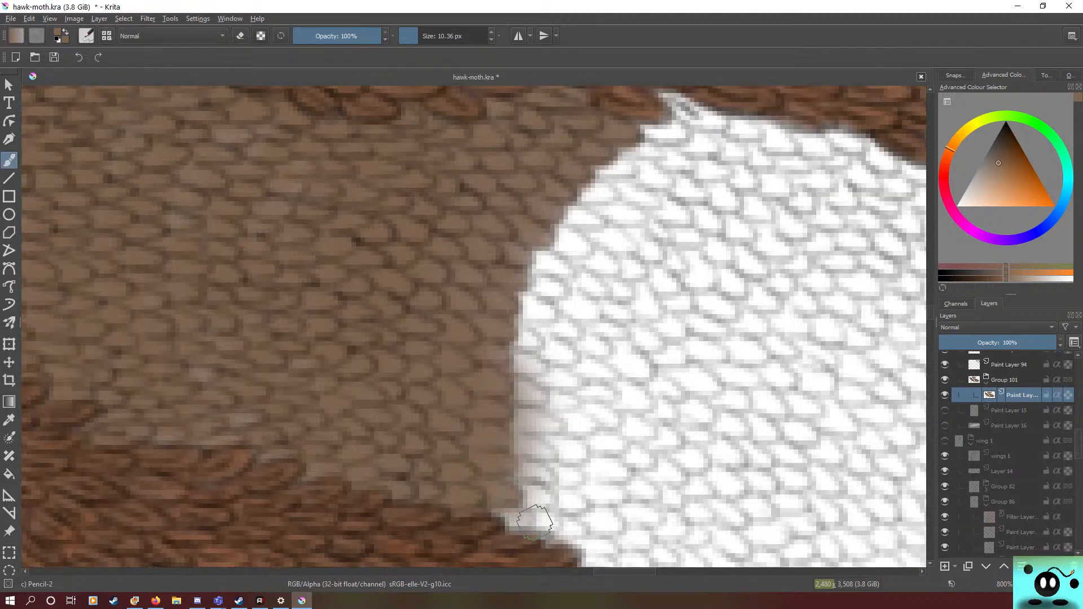
mouse_move(534, 521)
mouse_down()
mouse_move(511, 516)
mouse_move(473, 481)
mouse_move(493, 508)
mouse_move(537, 520)
mouse_move(510, 510)
mouse_move(452, 447)
mouse_move(488, 450)
mouse_move(551, 518)
mouse_move(490, 416)
mouse_move(475, 357)
mouse_up()
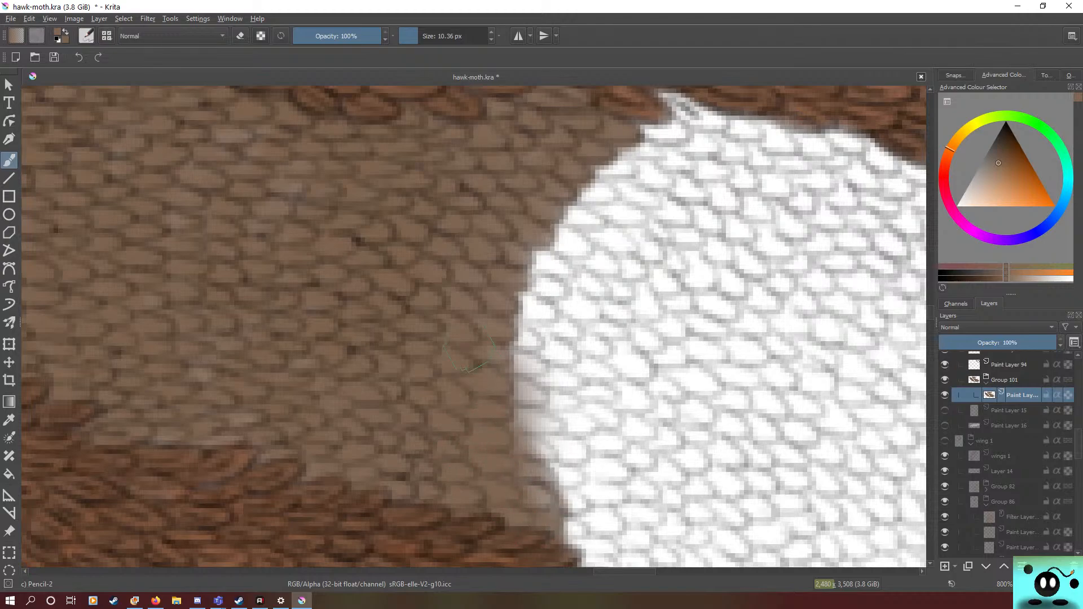
mouse_move(469, 345)
mouse_down()
mouse_move(539, 485)
mouse_move(526, 401)
mouse_move(541, 432)
mouse_move(510, 400)
mouse_move(516, 337)
mouse_move(504, 374)
mouse_move(524, 417)
mouse_move(553, 401)
mouse_move(527, 282)
mouse_move(528, 370)
mouse_move(529, 308)
mouse_up()
mouse_move(554, 329)
mouse_down()
mouse_move(533, 243)
mouse_move(516, 274)
mouse_move(537, 280)
mouse_move(526, 319)
mouse_move(565, 274)
mouse_move(561, 260)
mouse_move(547, 262)
mouse_move(539, 217)
mouse_move(584, 222)
mouse_up()
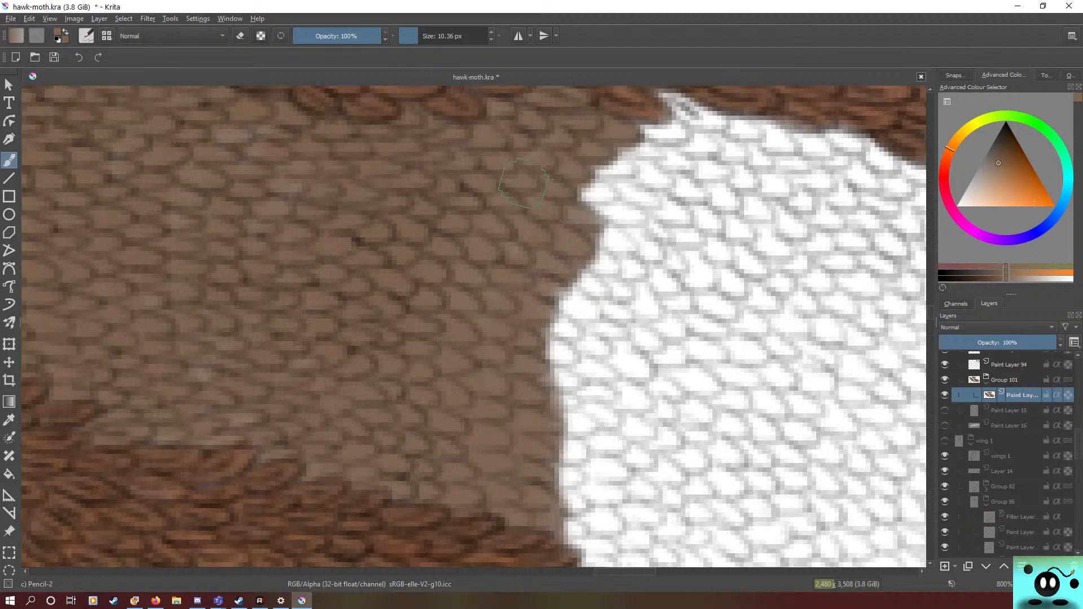
Step: Switch to full-screen mode and extend the brown over the white scales along the underside of the upper vein
click(50, 18)
click(79, 43)
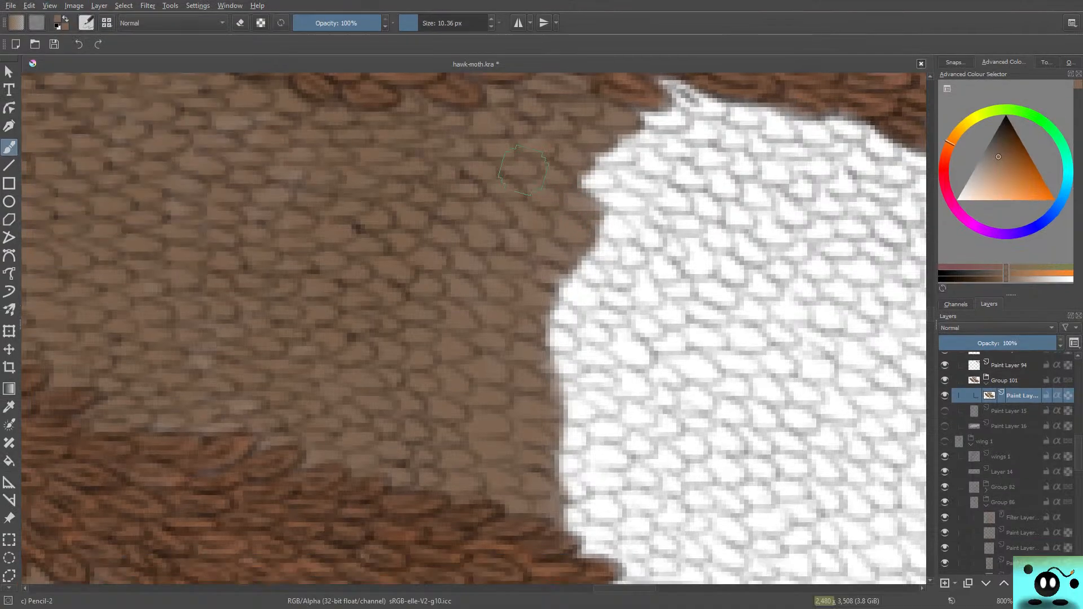
mouse_move(683, 104)
mouse_down()
mouse_move(643, 111)
mouse_move(676, 126)
mouse_move(658, 145)
mouse_move(605, 155)
mouse_move(587, 178)
mouse_move(597, 186)
mouse_move(613, 165)
mouse_move(587, 182)
mouse_move(599, 194)
mouse_move(617, 162)
mouse_up()
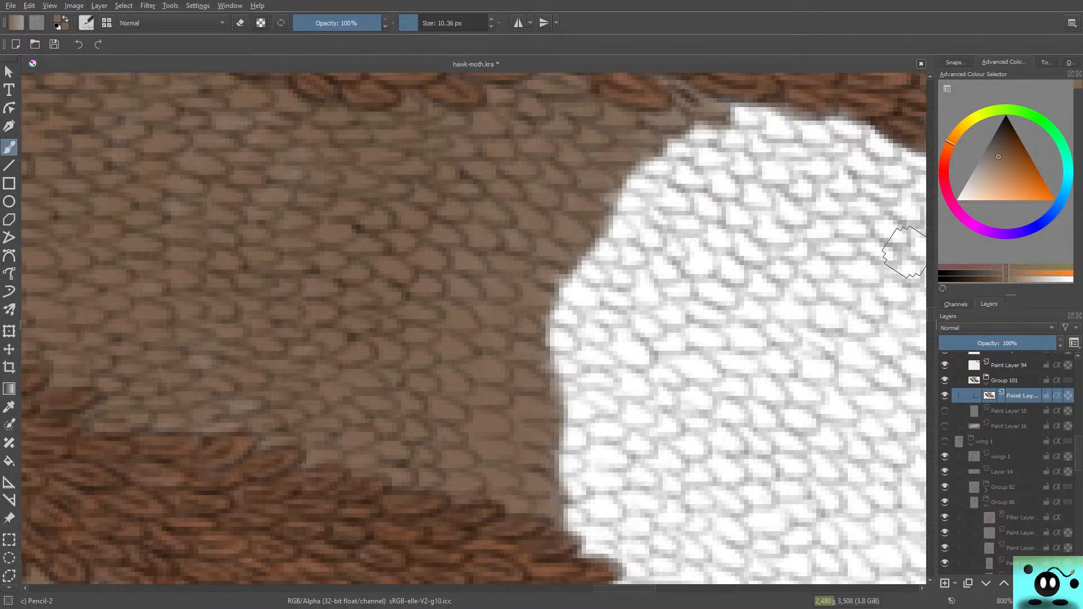
drag(930, 314, 930, 310)
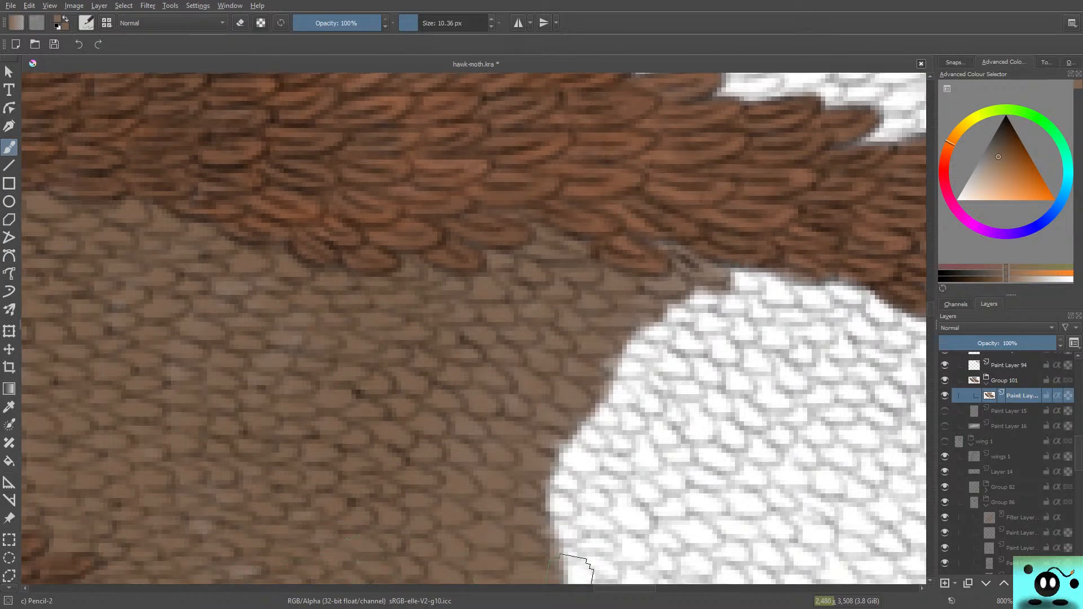
drag(615, 588, 628, 588)
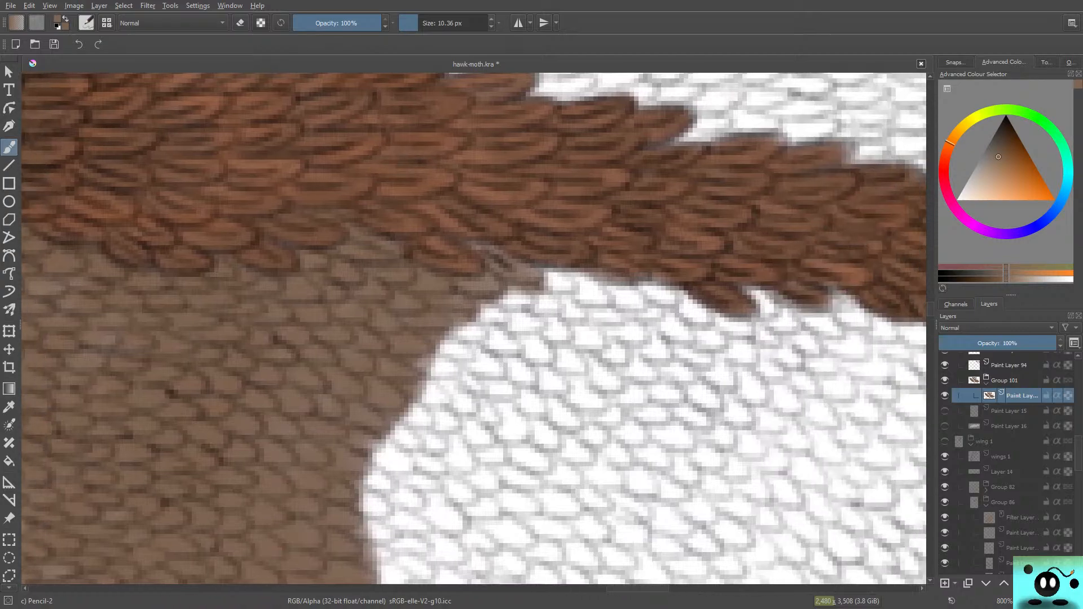
mouse_move(524, 295)
mouse_down()
mouse_move(555, 291)
mouse_move(554, 280)
mouse_move(598, 300)
mouse_move(607, 288)
mouse_move(579, 277)
mouse_move(600, 302)
mouse_move(492, 289)
mouse_move(485, 304)
mouse_move(512, 319)
mouse_move(481, 306)
mouse_move(498, 320)
mouse_move(489, 329)
mouse_move(463, 313)
mouse_move(453, 326)
mouse_move(476, 241)
mouse_move(415, 289)
mouse_move(423, 316)
mouse_move(498, 379)
mouse_move(461, 342)
mouse_move(433, 350)
mouse_move(471, 294)
mouse_up()
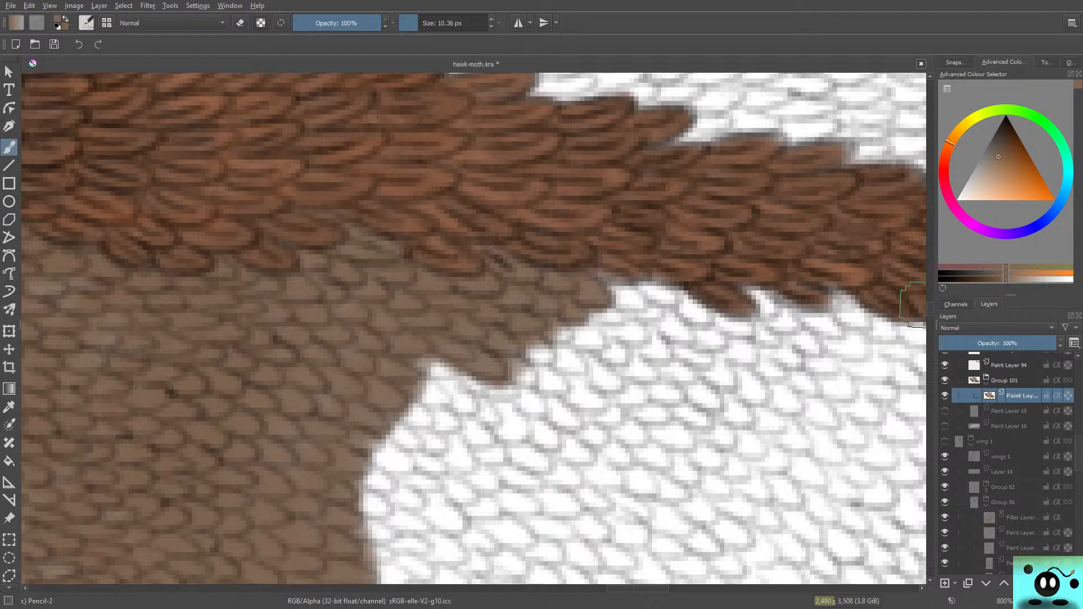
Step: Cover the white scales above the lower vein with brown and fill the inward bulge in the middle of the edge
scroll(911, 305, down, 10)
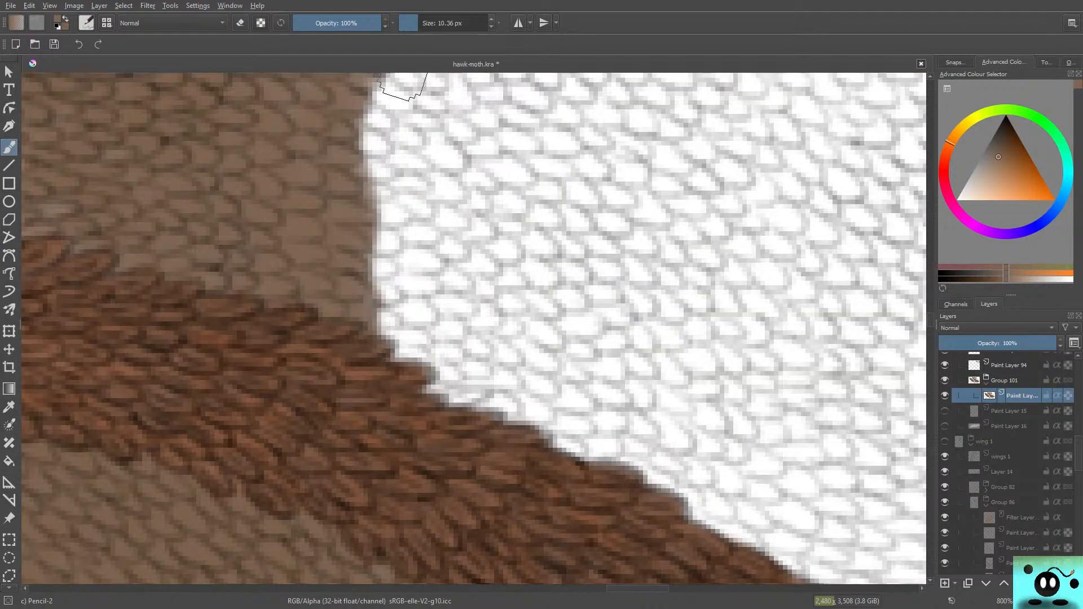
mouse_move(361, 325)
mouse_down()
mouse_move(348, 301)
mouse_move(381, 326)
mouse_move(433, 313)
mouse_move(414, 297)
mouse_move(403, 302)
mouse_move(407, 319)
mouse_move(388, 256)
mouse_move(359, 253)
mouse_move(366, 265)
mouse_move(340, 219)
mouse_move(378, 231)
mouse_move(378, 208)
mouse_up()
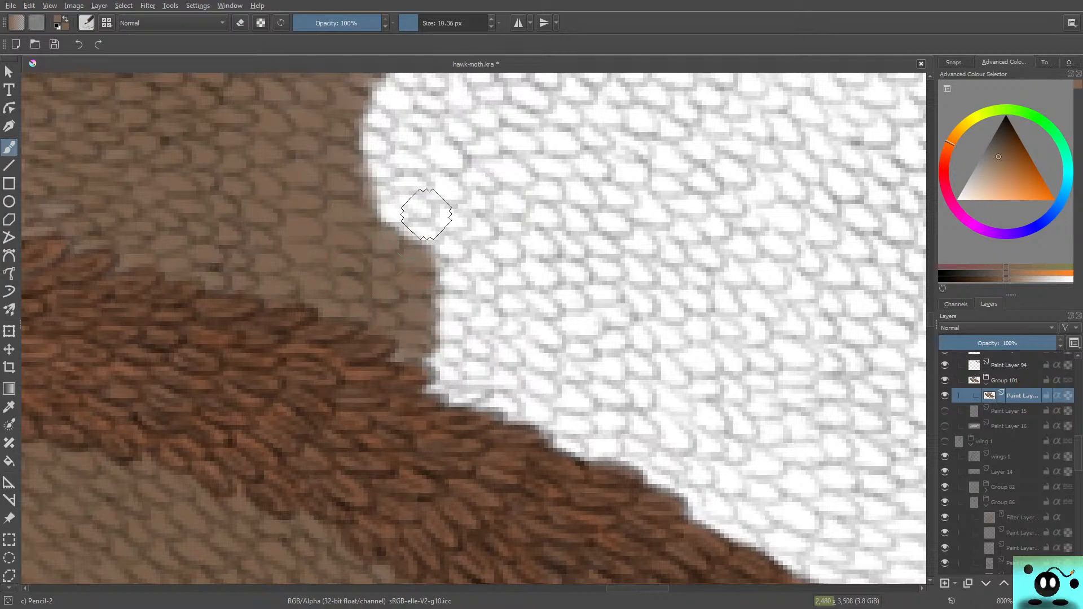
mouse_move(408, 257)
mouse_down()
mouse_move(352, 218)
mouse_move(343, 187)
mouse_move(374, 201)
mouse_move(372, 172)
mouse_up()
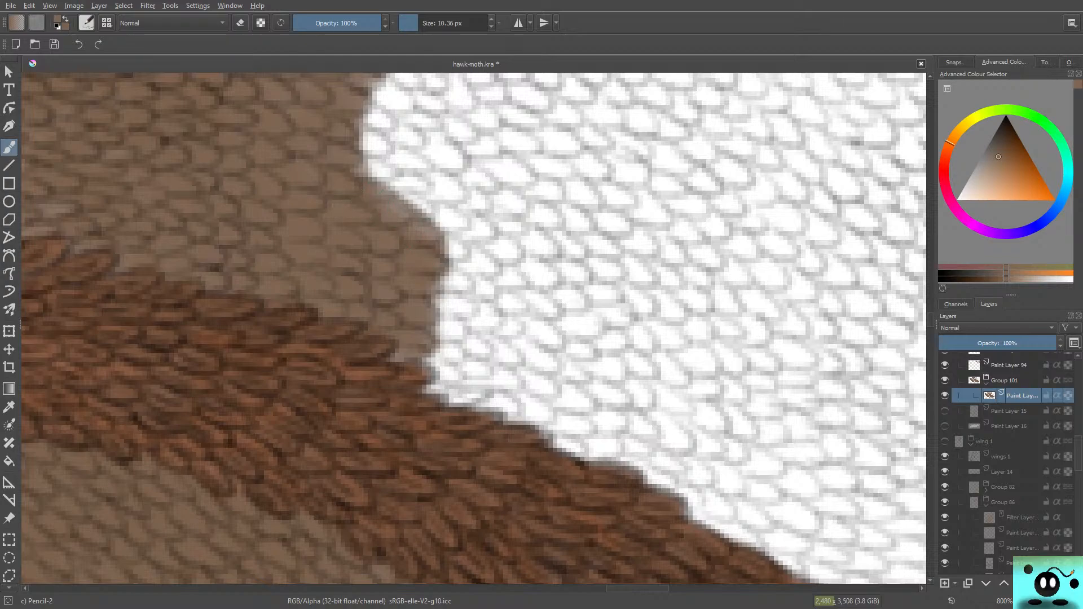
drag(930, 320, 930, 316)
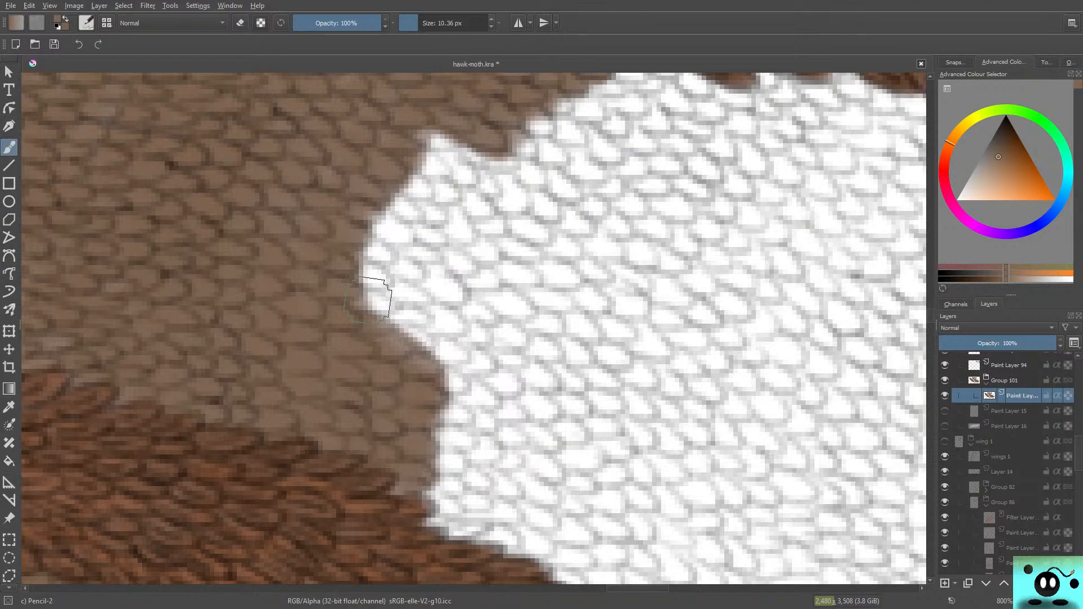
mouse_move(369, 298)
mouse_down()
mouse_move(399, 292)
mouse_move(349, 316)
mouse_move(360, 323)
mouse_move(384, 279)
mouse_move(341, 234)
mouse_move(367, 250)
mouse_move(388, 228)
mouse_move(403, 237)
mouse_move(387, 223)
mouse_move(408, 126)
mouse_move(397, 198)
mouse_move(383, 197)
mouse_move(391, 168)
mouse_move(431, 197)
mouse_move(431, 172)
mouse_move(445, 180)
mouse_move(434, 139)
mouse_move(440, 160)
mouse_move(449, 149)
mouse_move(444, 169)
mouse_move(427, 173)
mouse_move(405, 154)
mouse_move(420, 162)
mouse_move(426, 203)
mouse_move(393, 265)
mouse_up()
drag(451, 160, 478, 152)
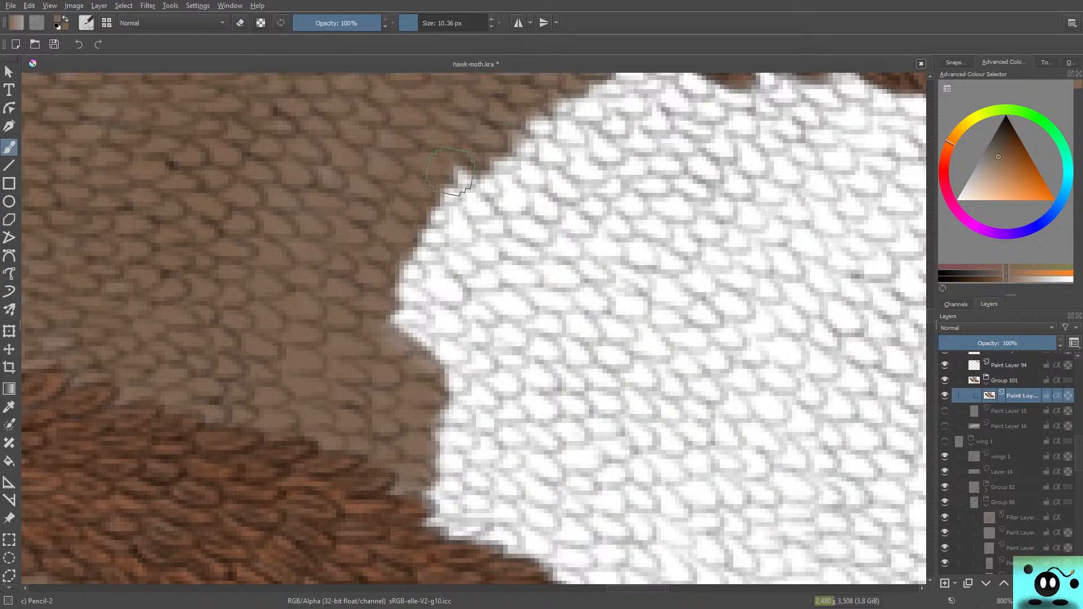
Step: Extend the brown over the white scales in the upper half of the edge, reaching along the underside of the upper dark vein
mouse_move(451, 171)
mouse_down()
mouse_move(464, 194)
mouse_move(441, 194)
mouse_move(457, 200)
mouse_move(408, 200)
mouse_move(405, 240)
mouse_move(423, 236)
mouse_move(427, 249)
mouse_move(437, 240)
mouse_move(394, 240)
mouse_move(395, 260)
mouse_move(374, 275)
mouse_move(413, 273)
mouse_move(416, 292)
mouse_move(382, 306)
mouse_move(406, 318)
mouse_move(422, 309)
mouse_move(378, 334)
mouse_move(437, 312)
mouse_move(423, 311)
mouse_move(448, 337)
mouse_move(435, 337)
mouse_move(463, 319)
mouse_move(440, 317)
mouse_move(445, 277)
mouse_up()
mouse_move(429, 241)
mouse_down()
mouse_move(451, 265)
mouse_move(443, 213)
mouse_move(474, 242)
mouse_move(454, 204)
mouse_move(476, 197)
mouse_move(480, 212)
mouse_move(508, 192)
mouse_move(516, 200)
mouse_move(508, 179)
mouse_move(532, 172)
mouse_move(539, 164)
mouse_move(524, 168)
mouse_move(550, 144)
mouse_move(506, 130)
mouse_move(567, 135)
mouse_move(575, 102)
mouse_move(598, 104)
mouse_move(547, 106)
mouse_up()
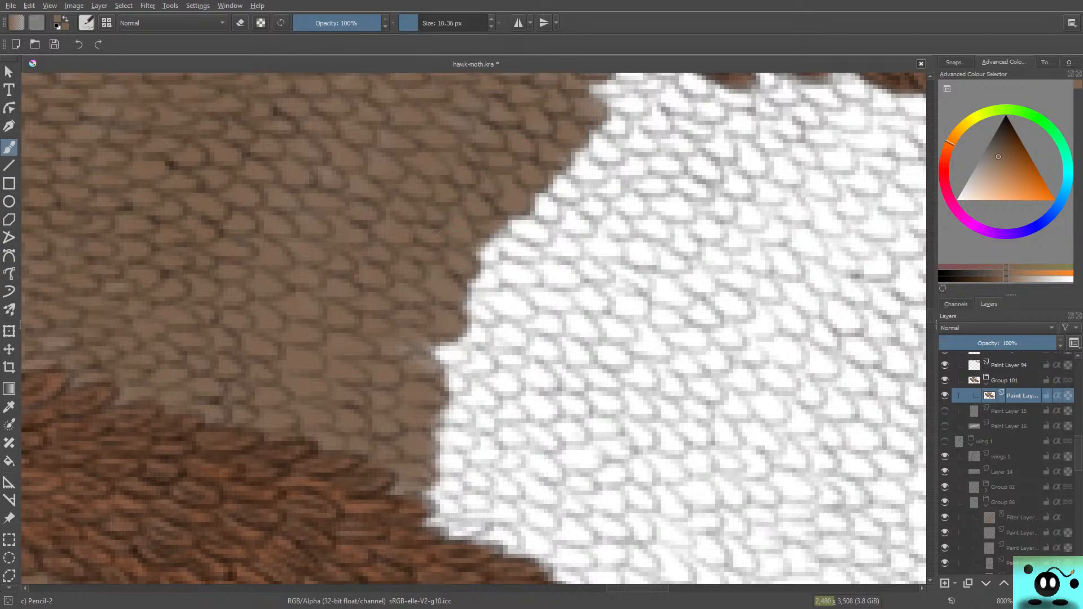
scroll(474, 328, up, 4)
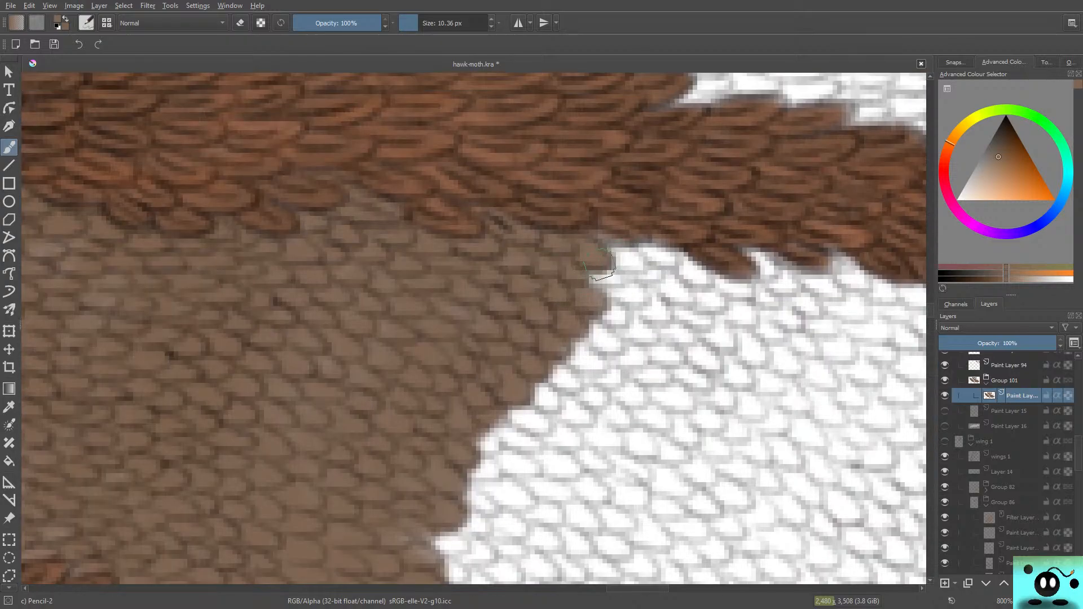
mouse_move(599, 263)
mouse_down()
mouse_move(642, 265)
mouse_move(611, 239)
mouse_move(625, 254)
mouse_move(624, 233)
mouse_move(636, 229)
mouse_move(672, 262)
mouse_move(653, 226)
mouse_move(664, 261)
mouse_move(683, 270)
mouse_move(648, 271)
mouse_move(657, 291)
mouse_move(643, 280)
mouse_move(654, 284)
mouse_move(628, 297)
mouse_move(612, 298)
mouse_move(602, 278)
mouse_move(588, 302)
mouse_move(614, 314)
mouse_move(586, 323)
mouse_move(572, 351)
mouse_move(576, 367)
mouse_move(603, 355)
mouse_move(591, 345)
mouse_move(549, 361)
mouse_move(643, 324)
mouse_move(534, 389)
mouse_up()
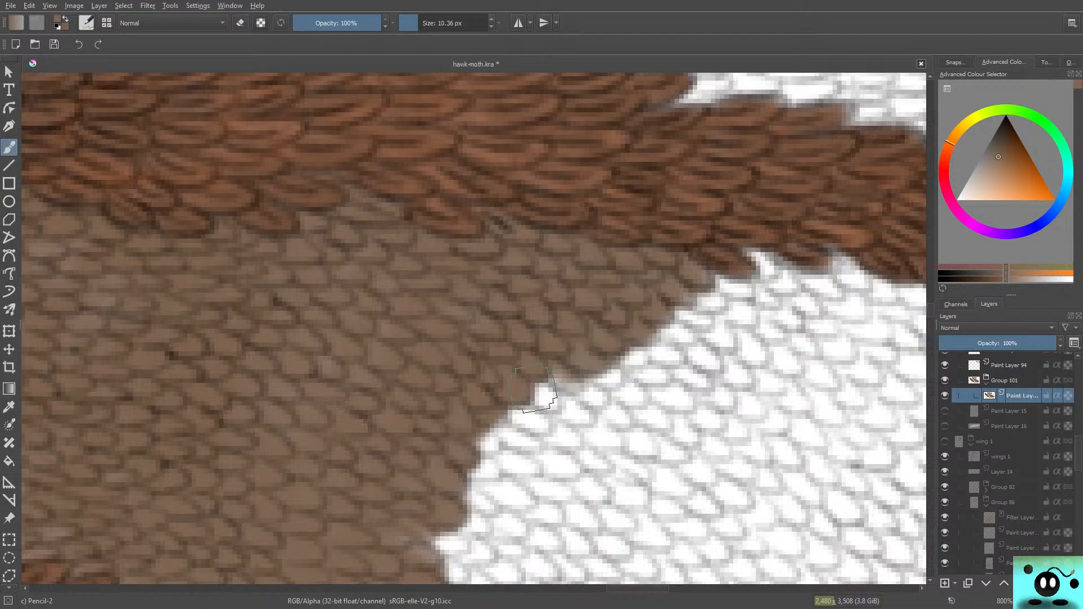
scroll(474, 328, down, 5)
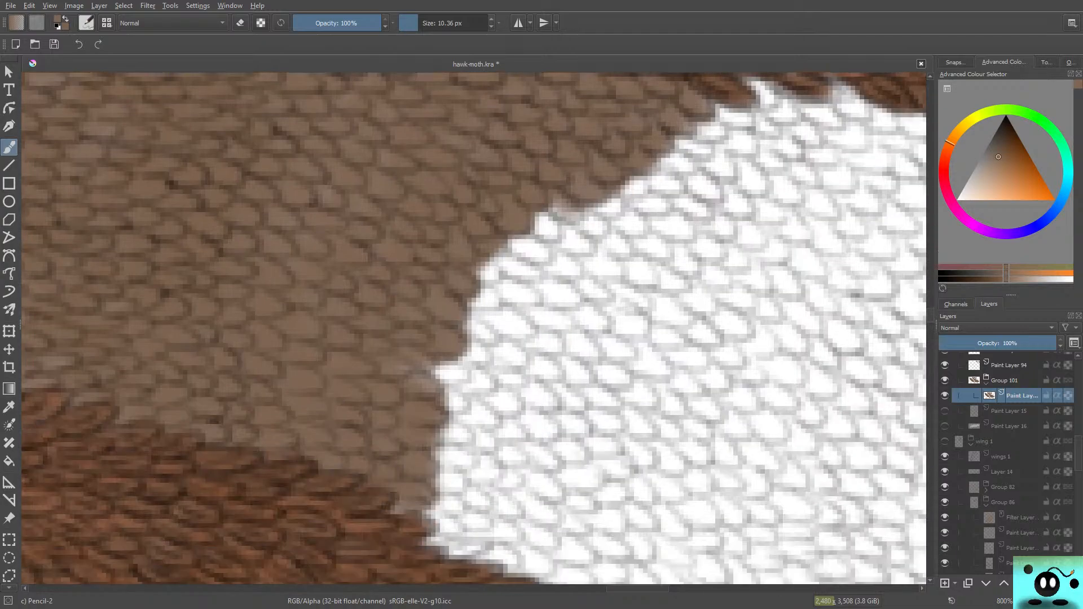
mouse_move(537, 190)
mouse_down()
mouse_move(556, 209)
mouse_move(527, 205)
mouse_move(549, 238)
mouse_move(558, 236)
mouse_move(536, 212)
mouse_move(506, 224)
mouse_move(496, 242)
mouse_move(519, 259)
mouse_move(477, 268)
mouse_move(504, 280)
mouse_move(488, 272)
mouse_move(527, 271)
mouse_up()
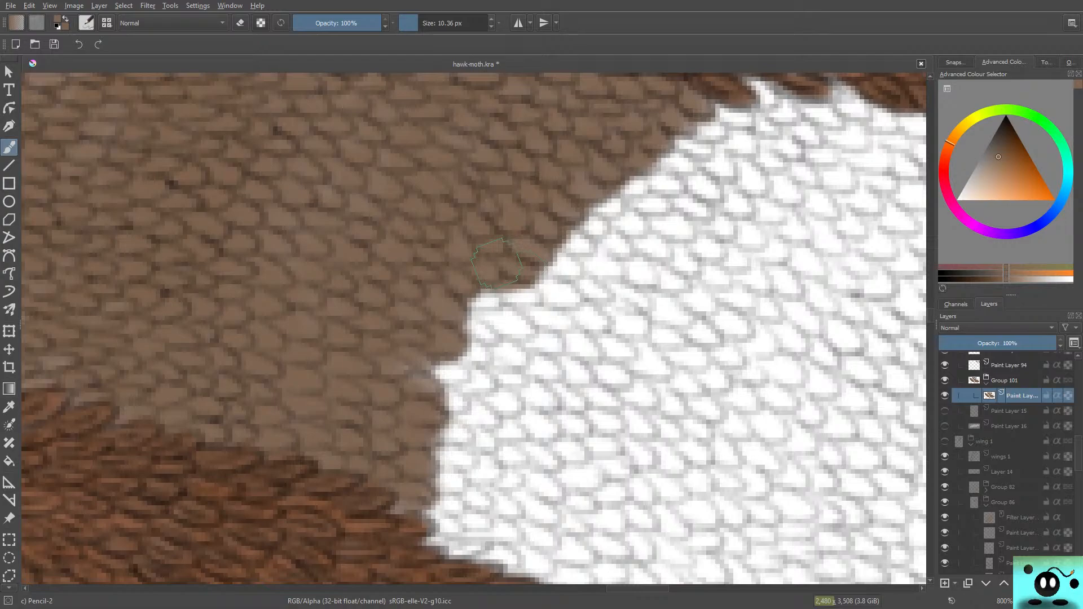
Step: Paint brown over the white scales along the lower half of the edge and fill the white notch below the middle
mouse_move(492, 285)
mouse_down()
mouse_move(517, 299)
mouse_move(487, 304)
mouse_move(493, 311)
mouse_move(459, 300)
mouse_move(458, 316)
mouse_move(484, 335)
mouse_move(529, 329)
mouse_move(462, 317)
mouse_move(434, 345)
mouse_move(443, 364)
mouse_move(395, 369)
mouse_move(457, 381)
mouse_move(439, 378)
mouse_move(457, 358)
mouse_move(446, 392)
mouse_move(457, 401)
mouse_move(412, 378)
mouse_move(449, 451)
mouse_move(454, 430)
mouse_move(422, 430)
mouse_move(442, 465)
mouse_move(434, 458)
mouse_move(470, 459)
mouse_move(455, 488)
mouse_up()
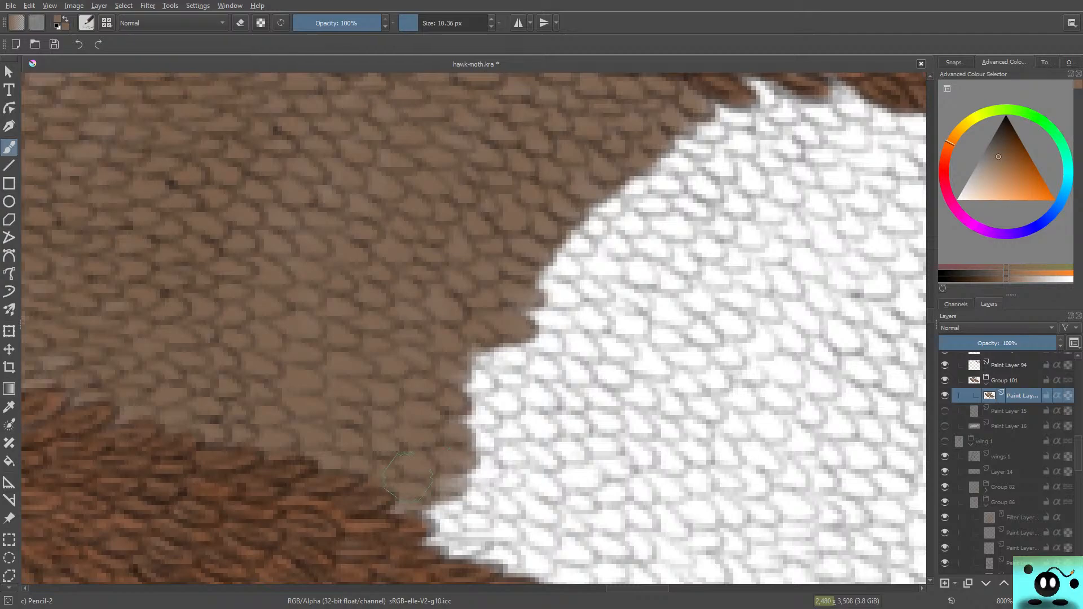
mouse_move(455, 508)
mouse_down()
mouse_move(387, 509)
mouse_move(430, 482)
mouse_up()
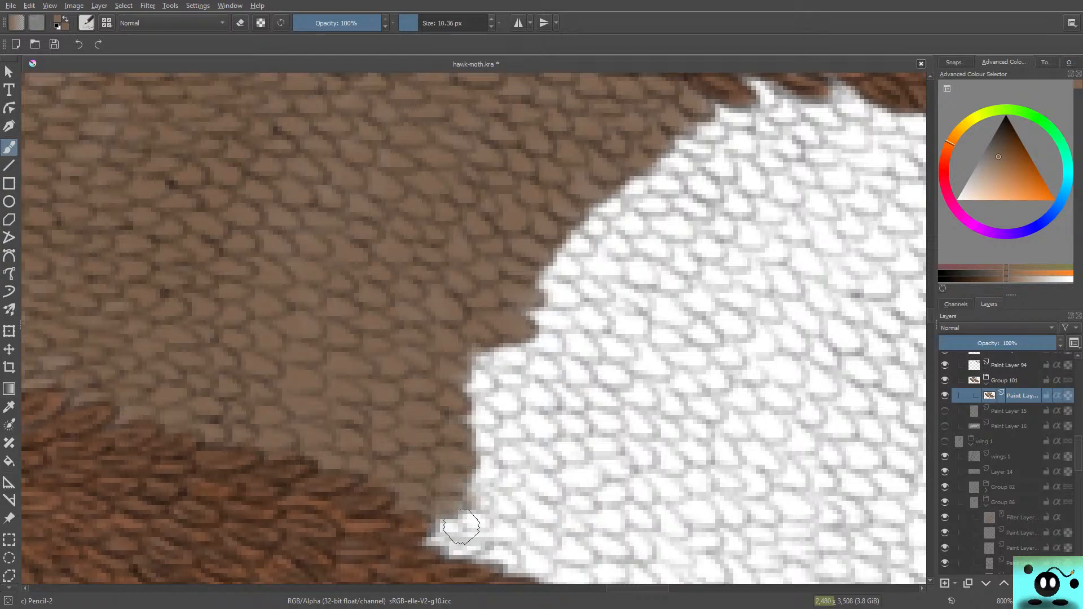
mouse_move(461, 527)
mouse_down()
mouse_move(416, 540)
mouse_move(479, 544)
mouse_move(451, 550)
mouse_move(417, 536)
mouse_move(482, 518)
mouse_move(441, 504)
mouse_move(486, 500)
mouse_move(459, 458)
mouse_move(490, 470)
mouse_move(470, 456)
mouse_move(465, 429)
mouse_move(492, 454)
mouse_move(468, 415)
mouse_up()
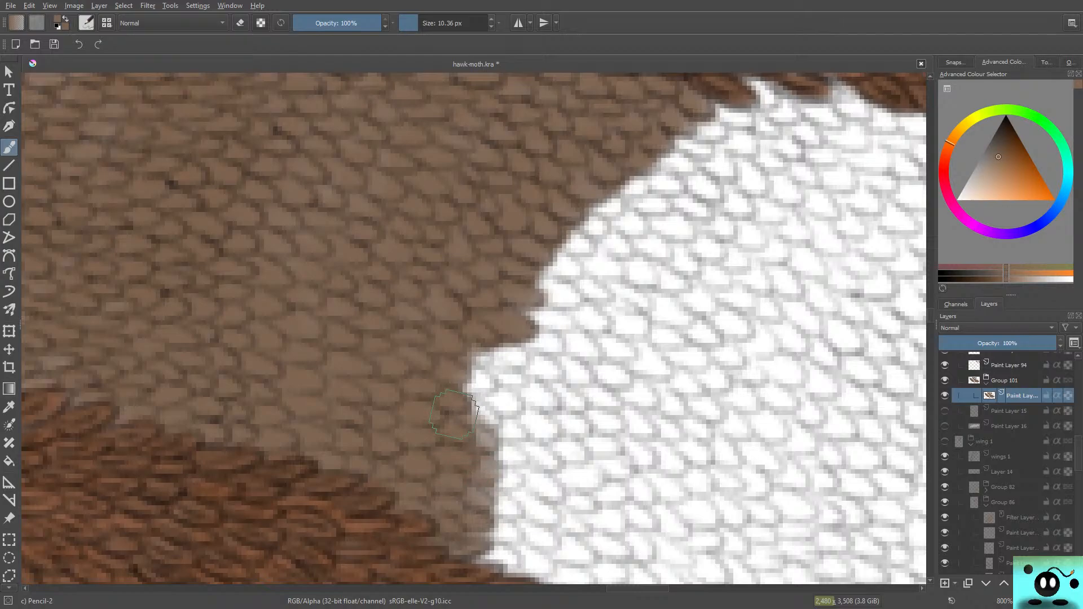
mouse_move(481, 411)
mouse_down()
mouse_move(478, 406)
mouse_move(452, 382)
mouse_move(477, 380)
mouse_move(457, 373)
mouse_move(485, 383)
mouse_move(451, 342)
mouse_up()
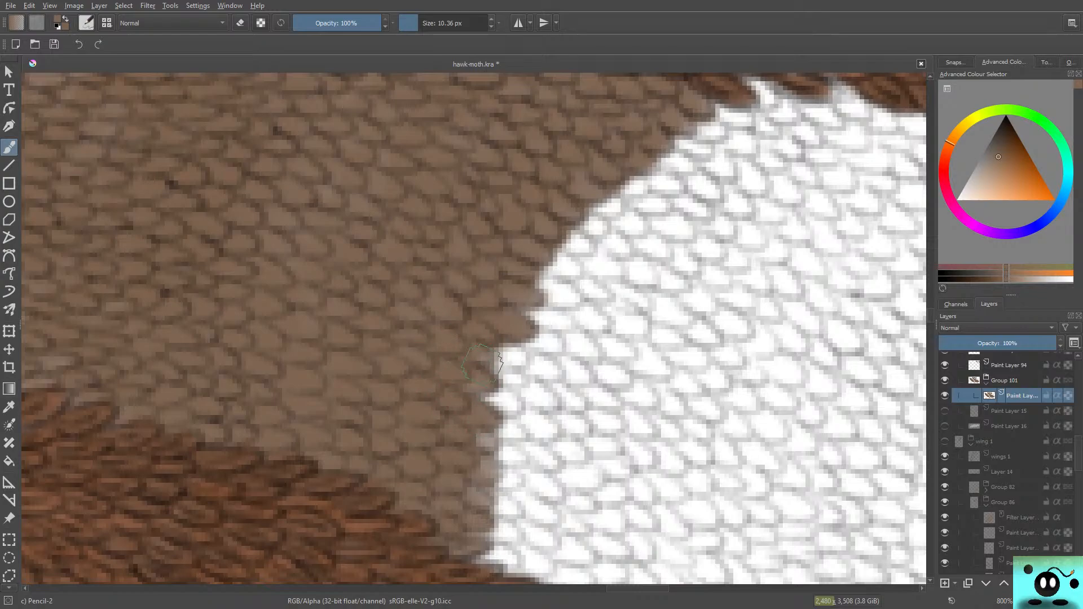
mouse_move(510, 360)
mouse_down()
mouse_move(486, 343)
mouse_move(480, 351)
mouse_move(497, 358)
mouse_move(481, 385)
mouse_move(509, 412)
mouse_move(482, 395)
mouse_move(479, 431)
mouse_up()
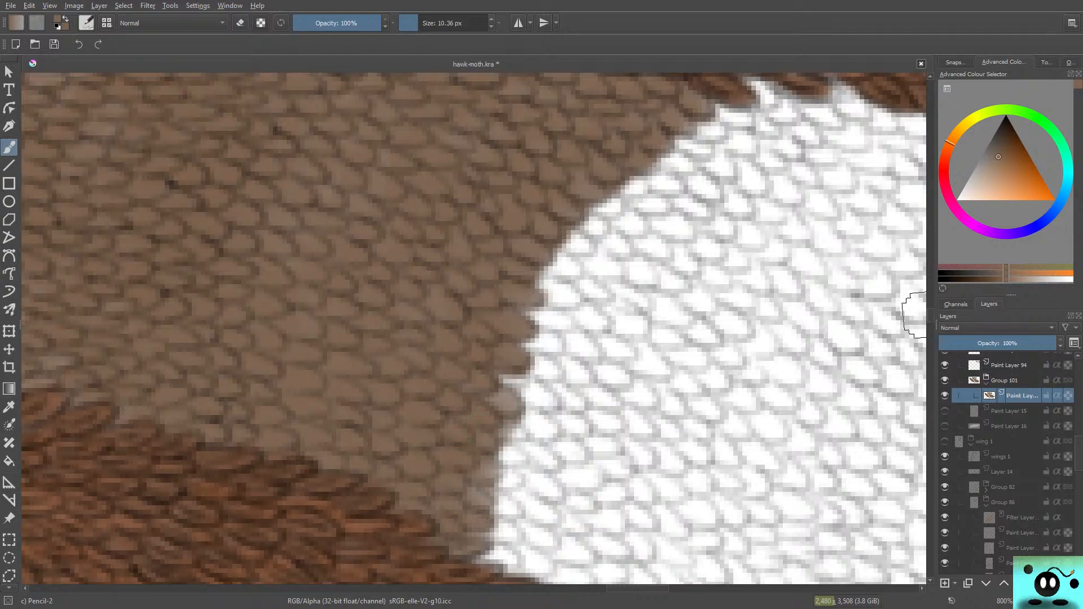
Step: Fill the white corner above the lower dark vein with brown and advance the edge from the middle down to that vein
scroll(914, 315, down, 3)
mouse_move(518, 275)
mouse_down()
mouse_move(523, 308)
mouse_move(508, 288)
mouse_move(514, 326)
mouse_move(475, 326)
mouse_move(515, 322)
mouse_up()
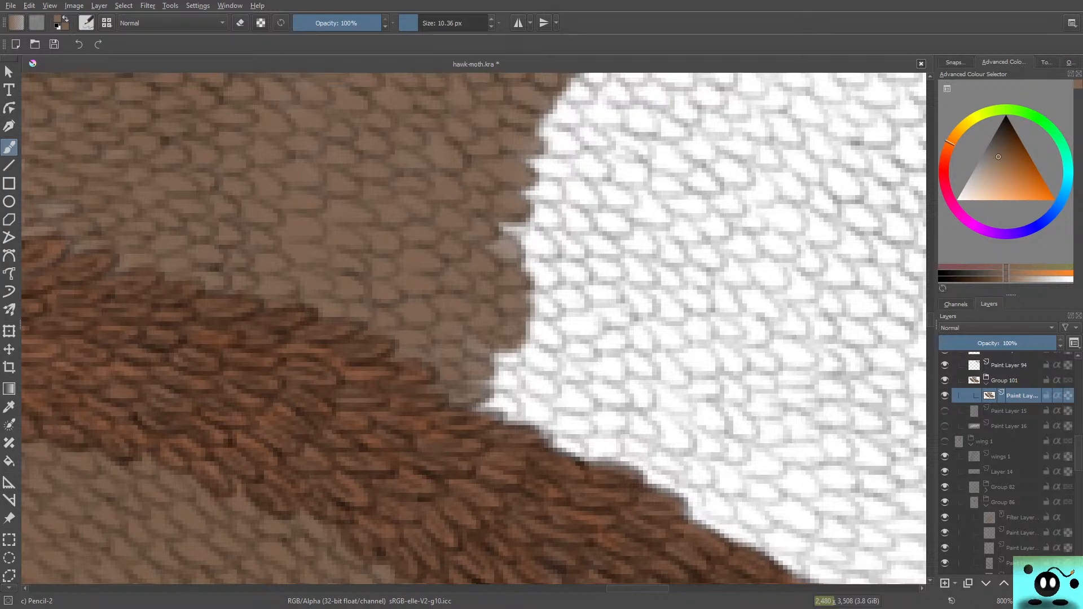
drag(504, 366, 494, 349)
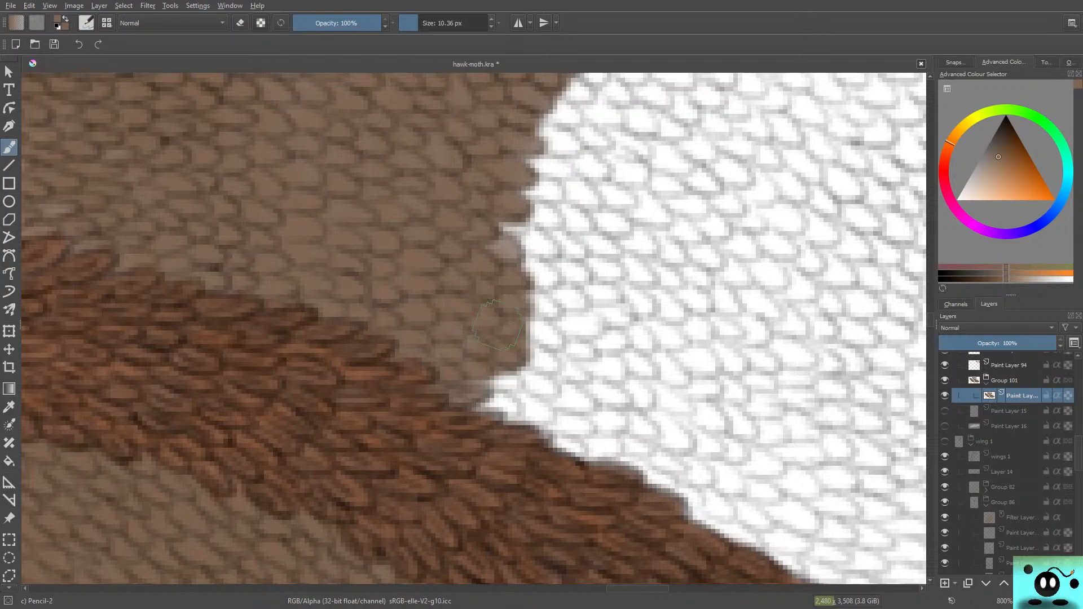
mouse_move(502, 382)
mouse_down()
mouse_move(514, 378)
mouse_move(505, 394)
mouse_move(479, 401)
mouse_move(506, 411)
mouse_move(473, 411)
mouse_up()
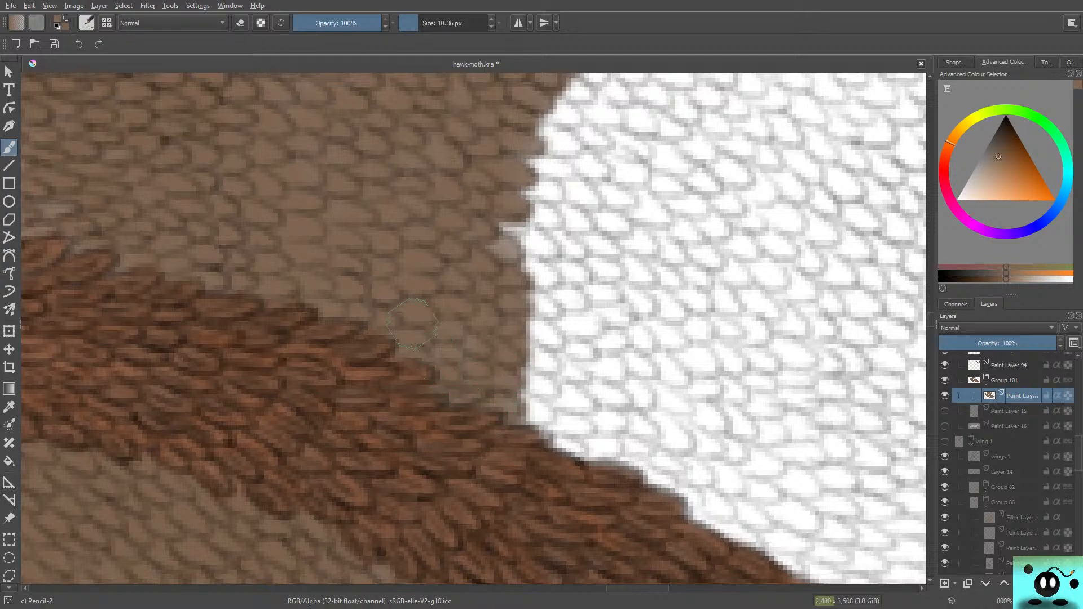
mouse_move(483, 229)
mouse_down()
mouse_move(510, 246)
mouse_move(556, 242)
mouse_move(538, 277)
mouse_move(553, 316)
mouse_move(541, 341)
mouse_move(502, 310)
mouse_move(550, 355)
mouse_move(538, 375)
mouse_move(556, 367)
mouse_move(529, 414)
mouse_up()
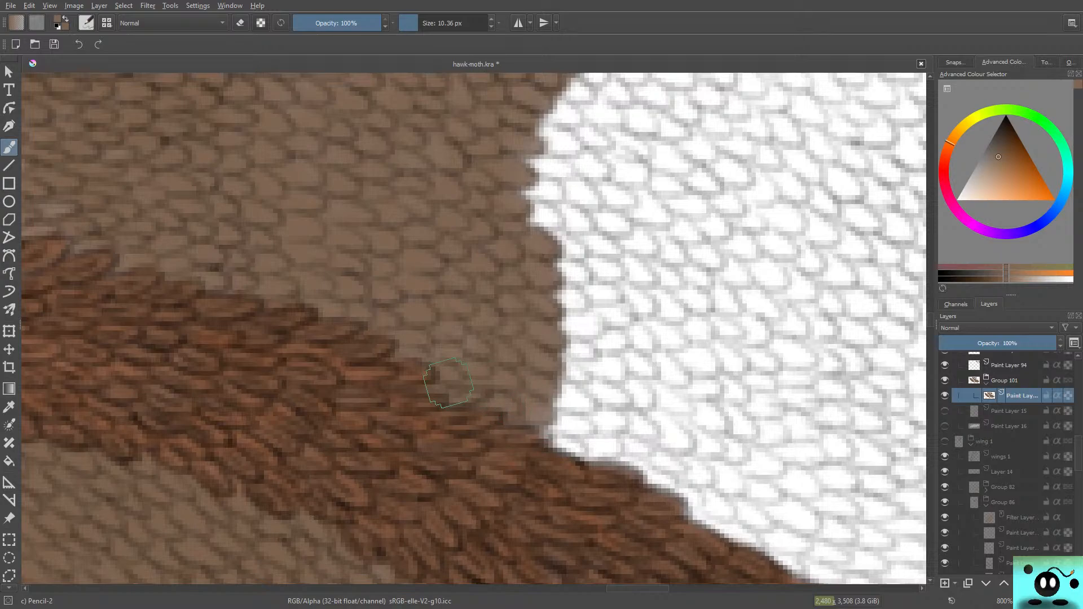
Step: Cover the white indentation in the middle of the edge with brown and continue up to the upper dark vein
drag(930, 320, 930, 316)
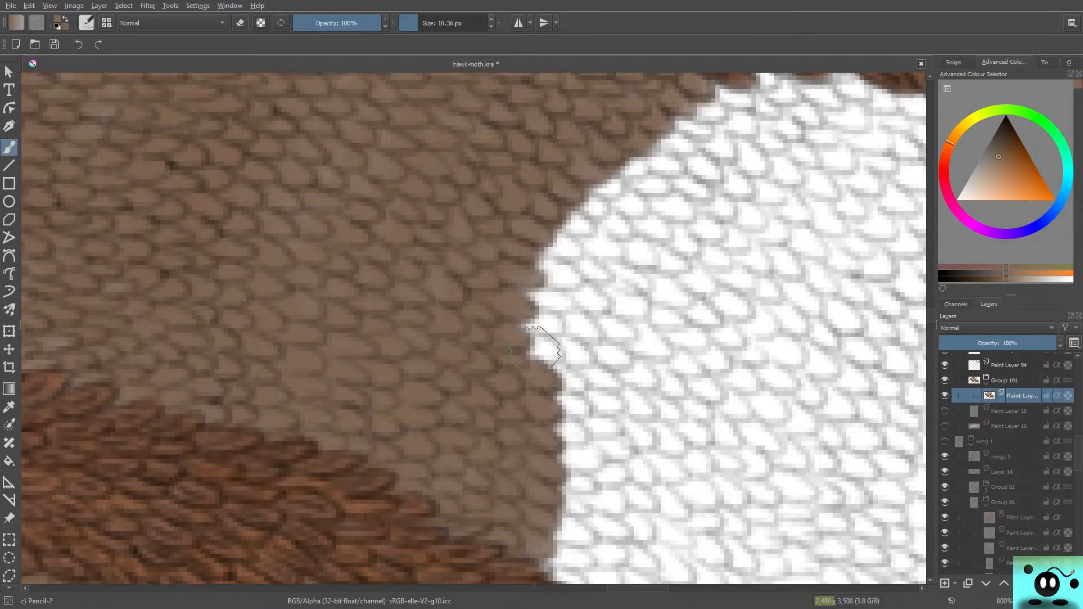
mouse_move(510, 350)
mouse_down()
mouse_move(541, 344)
mouse_move(522, 361)
mouse_up()
mouse_move(531, 319)
mouse_down()
mouse_move(497, 284)
mouse_move(526, 295)
mouse_move(508, 277)
mouse_move(542, 262)
mouse_move(532, 262)
mouse_move(543, 269)
mouse_move(556, 247)
mouse_move(572, 255)
mouse_move(541, 230)
mouse_move(535, 187)
mouse_up()
mouse_move(580, 227)
mouse_down()
mouse_move(561, 213)
mouse_move(575, 202)
mouse_move(603, 210)
mouse_move(583, 195)
mouse_move(605, 193)
mouse_move(609, 179)
mouse_move(590, 160)
mouse_move(633, 151)
mouse_move(625, 169)
mouse_move(642, 166)
mouse_move(626, 156)
mouse_move(663, 160)
mouse_move(647, 108)
mouse_move(692, 146)
mouse_move(663, 111)
mouse_move(670, 127)
mouse_move(690, 124)
mouse_move(663, 119)
mouse_move(709, 113)
mouse_move(683, 101)
mouse_move(707, 93)
mouse_move(748, 110)
mouse_move(726, 96)
mouse_move(736, 103)
mouse_move(704, 107)
mouse_move(649, 169)
mouse_move(655, 132)
mouse_move(705, 125)
mouse_move(643, 200)
mouse_move(606, 223)
mouse_move(600, 194)
mouse_up()
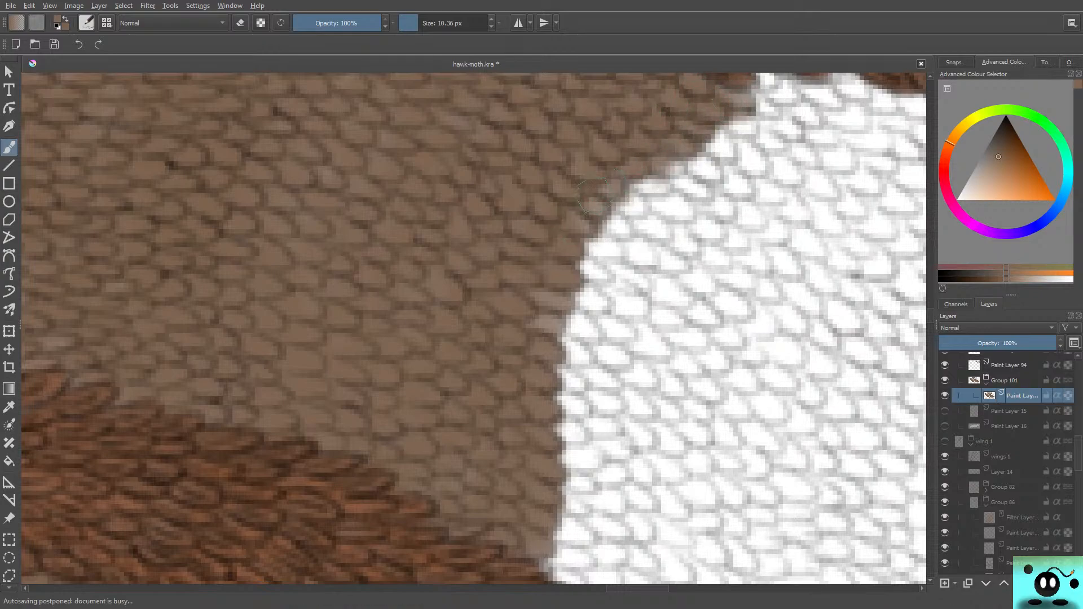
Step: Push the brown edge one more strip into the white scales from the middle down to the lower vein
mouse_move(563, 243)
mouse_down()
mouse_move(572, 290)
mouse_move(541, 321)
mouse_move(572, 339)
mouse_move(603, 304)
mouse_move(583, 295)
mouse_move(608, 306)
mouse_move(555, 290)
mouse_move(575, 345)
mouse_move(547, 352)
mouse_move(545, 331)
mouse_move(570, 372)
mouse_move(572, 358)
mouse_move(546, 380)
mouse_move(599, 396)
mouse_move(559, 406)
mouse_move(599, 398)
mouse_move(555, 422)
mouse_move(580, 435)
mouse_move(546, 427)
mouse_move(546, 454)
mouse_move(587, 465)
mouse_move(572, 445)
mouse_up()
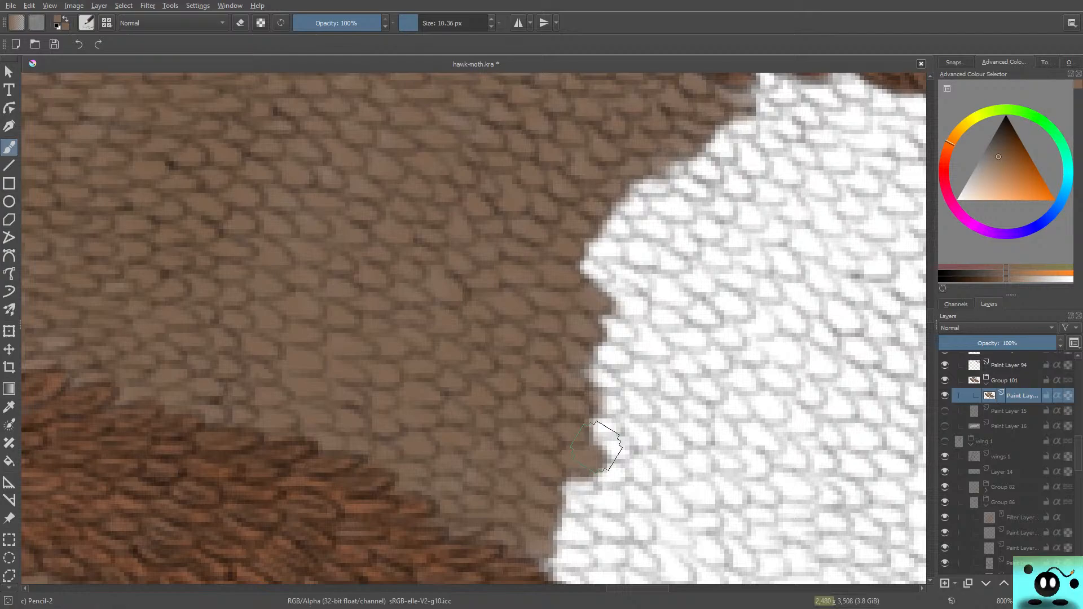
scroll(914, 320, down, 4)
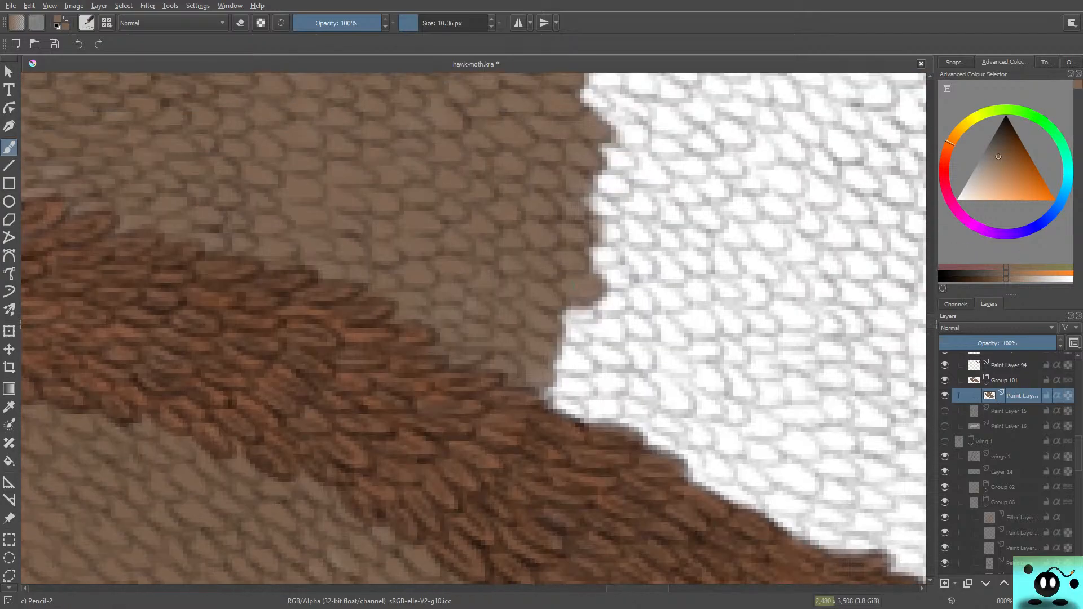
mouse_move(571, 309)
mouse_down()
mouse_move(536, 315)
mouse_move(592, 327)
mouse_move(584, 339)
mouse_move(530, 318)
mouse_move(579, 364)
mouse_move(557, 351)
mouse_move(545, 353)
mouse_move(550, 365)
mouse_move(572, 360)
mouse_move(563, 366)
mouse_move(587, 380)
mouse_move(570, 389)
mouse_move(544, 381)
mouse_move(544, 399)
mouse_move(570, 412)
mouse_up()
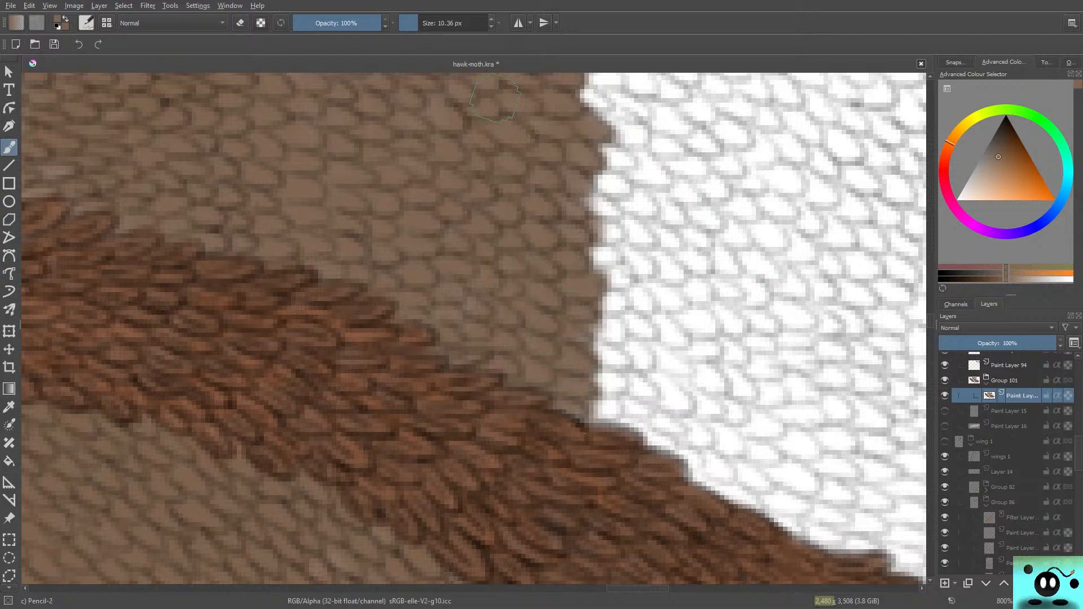
Step: Paint brown over the white scales from the middle notch diagonally up to the white gaps under the upper vein
scroll(474, 327, up, 5)
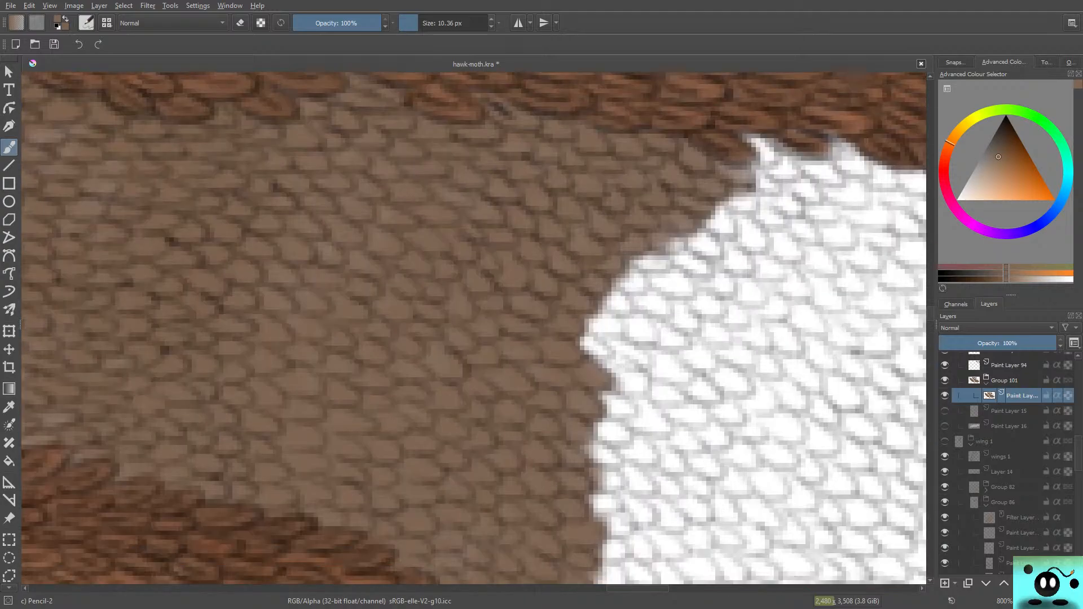
mouse_move(592, 388)
mouse_down()
mouse_move(566, 380)
mouse_move(616, 394)
mouse_move(609, 345)
mouse_move(591, 330)
mouse_move(610, 342)
mouse_move(593, 302)
mouse_move(631, 319)
mouse_move(669, 309)
mouse_move(675, 284)
mouse_move(633, 277)
mouse_move(602, 330)
mouse_move(613, 338)
mouse_move(661, 302)
mouse_move(599, 354)
mouse_move(702, 270)
mouse_move(673, 271)
mouse_move(683, 259)
mouse_move(708, 259)
mouse_move(722, 274)
mouse_move(741, 238)
mouse_move(707, 238)
mouse_move(713, 211)
mouse_move(778, 208)
mouse_move(758, 181)
mouse_up()
mouse_move(677, 240)
mouse_down()
mouse_move(770, 206)
mouse_move(621, 372)
mouse_move(677, 350)
mouse_move(607, 394)
mouse_move(677, 344)
mouse_up()
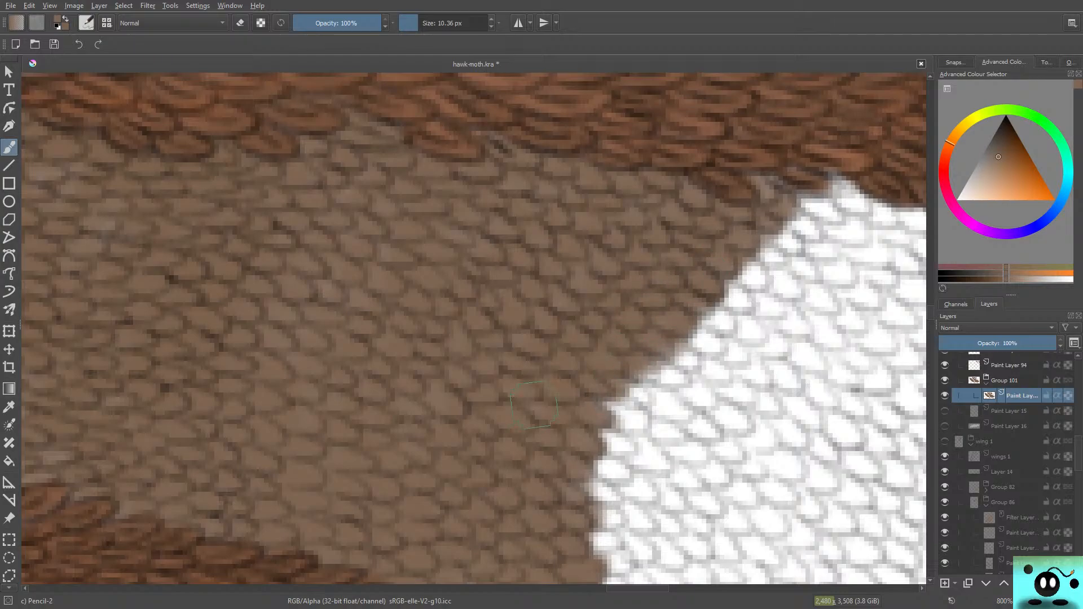
Step: Colour another strip of white scales brown, from the rounded upper-middle part of the edge down to the lower vein
drag(930, 313, 930, 319)
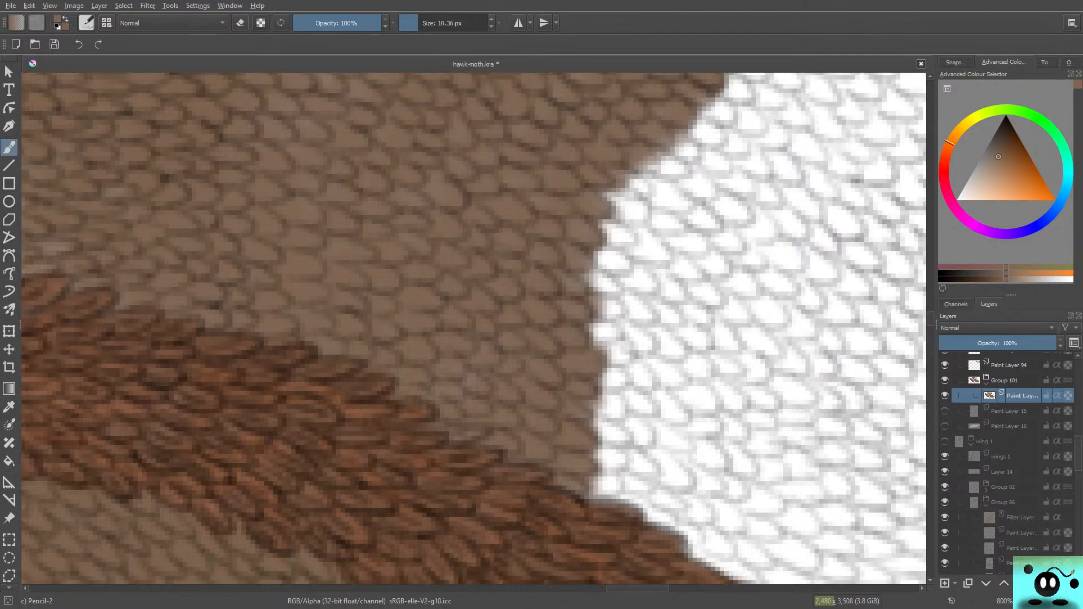
mouse_move(614, 154)
mouse_down()
mouse_move(646, 124)
mouse_move(686, 146)
mouse_move(652, 157)
mouse_move(623, 148)
mouse_move(652, 181)
mouse_move(633, 193)
mouse_move(607, 176)
mouse_move(629, 178)
mouse_move(613, 174)
mouse_move(587, 188)
mouse_move(608, 246)
mouse_move(599, 240)
mouse_move(632, 245)
mouse_move(593, 251)
mouse_move(612, 268)
mouse_up()
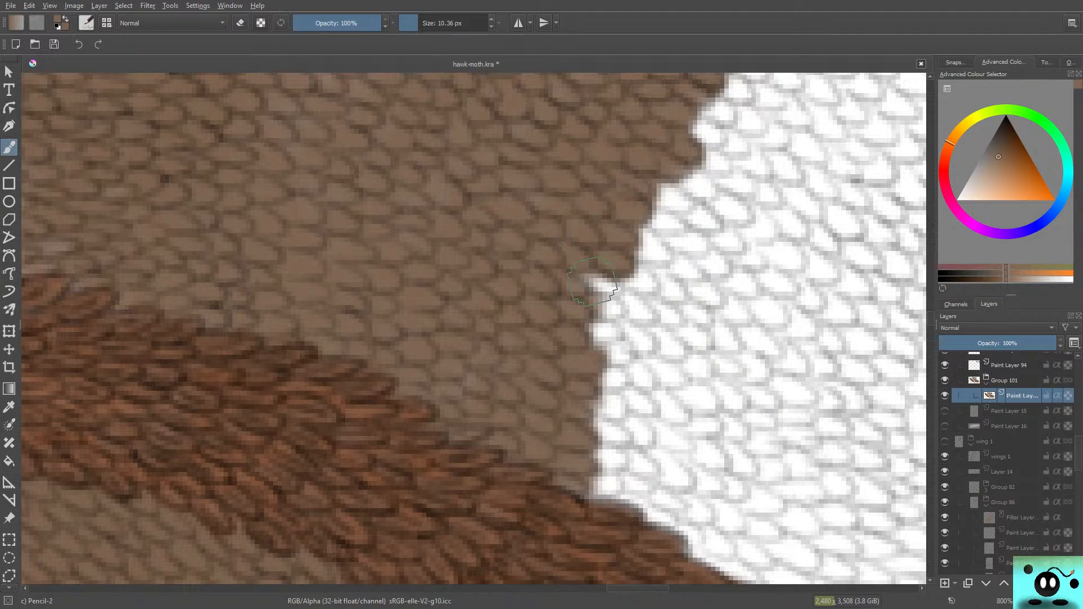
mouse_move(592, 281)
mouse_down()
mouse_move(608, 290)
mouse_move(556, 295)
mouse_up()
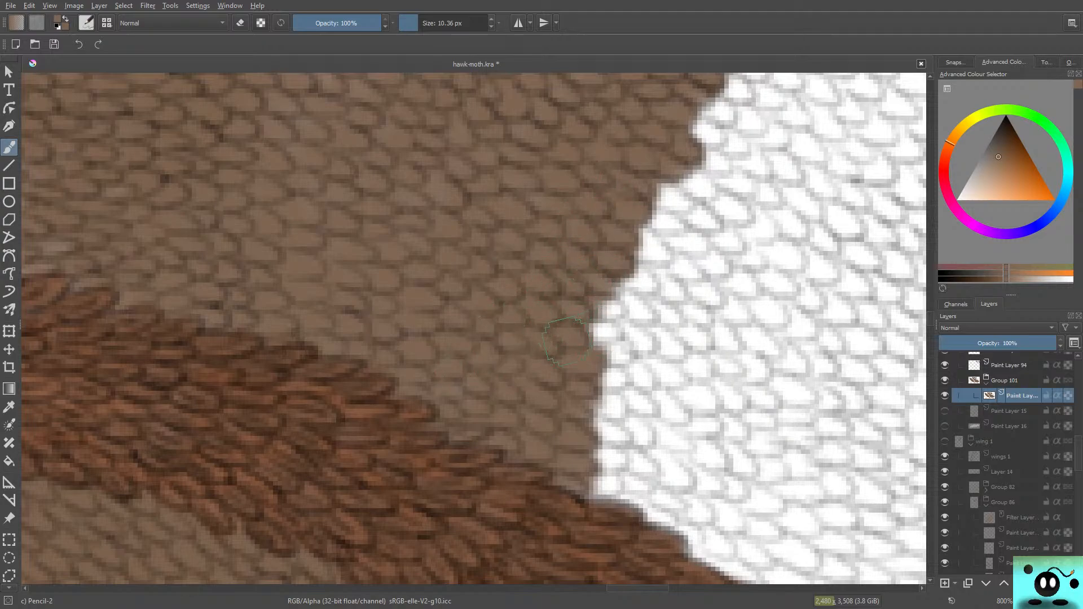
mouse_move(566, 341)
mouse_down()
mouse_move(617, 340)
mouse_move(591, 326)
mouse_move(610, 341)
mouse_move(597, 364)
mouse_move(627, 365)
mouse_move(600, 410)
mouse_move(582, 391)
mouse_move(614, 406)
mouse_move(623, 397)
mouse_move(596, 389)
mouse_move(576, 428)
mouse_move(633, 432)
mouse_move(572, 422)
mouse_move(601, 410)
mouse_up()
mouse_move(582, 456)
mouse_down()
mouse_move(621, 460)
mouse_move(581, 453)
mouse_move(574, 463)
mouse_move(598, 500)
mouse_move(608, 491)
mouse_move(588, 476)
mouse_move(582, 483)
mouse_move(621, 485)
mouse_up()
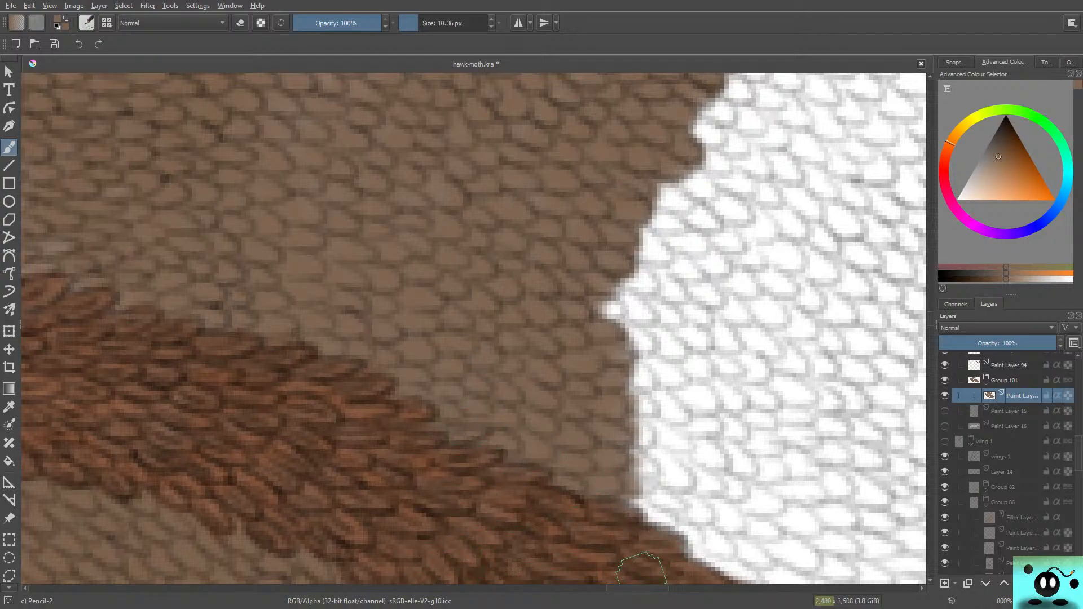
Step: Widen the brown strip upward from the lower vein and fill the white notches in the middle of the edge
scroll(643, 570, right, 5)
mouse_move(463, 517)
mouse_down()
mouse_move(511, 513)
mouse_move(505, 474)
mouse_move(525, 478)
mouse_move(514, 445)
mouse_move(455, 421)
mouse_move(454, 386)
mouse_move(473, 389)
mouse_move(470, 369)
mouse_move(486, 380)
mouse_move(457, 335)
mouse_move(485, 344)
mouse_move(467, 337)
mouse_move(466, 287)
mouse_move(464, 298)
mouse_move(439, 287)
mouse_move(443, 311)
mouse_move(439, 230)
mouse_up()
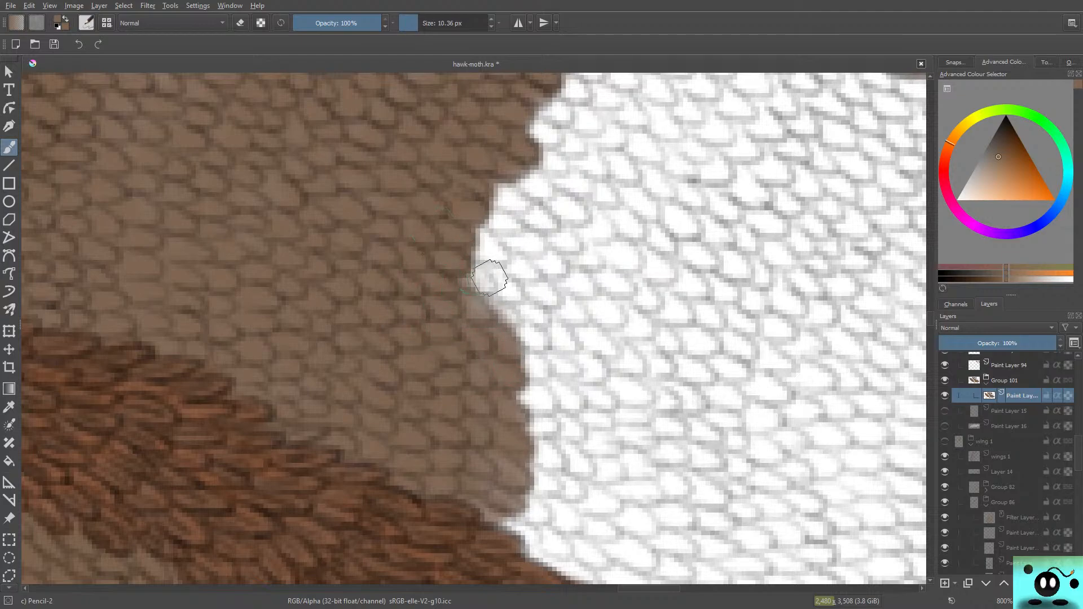
mouse_move(489, 277)
mouse_down()
mouse_move(462, 271)
mouse_move(501, 291)
mouse_move(474, 274)
mouse_move(489, 281)
mouse_move(510, 330)
mouse_up()
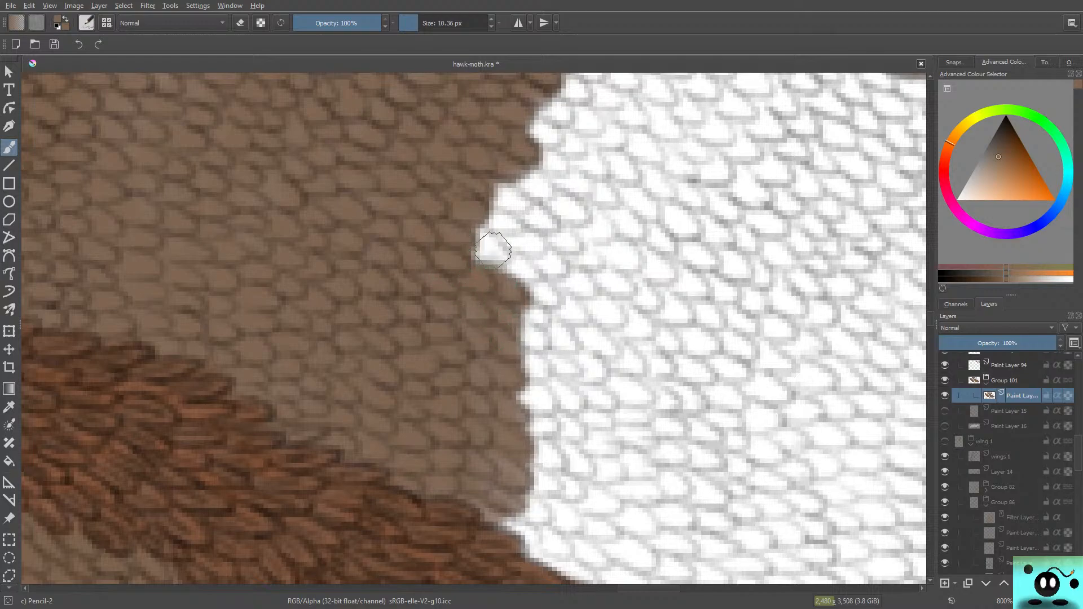
mouse_move(493, 248)
mouse_down()
mouse_move(465, 225)
mouse_move(464, 246)
mouse_move(484, 258)
mouse_move(479, 243)
mouse_move(493, 249)
mouse_move(470, 230)
mouse_move(469, 207)
mouse_move(512, 231)
mouse_move(484, 213)
mouse_up()
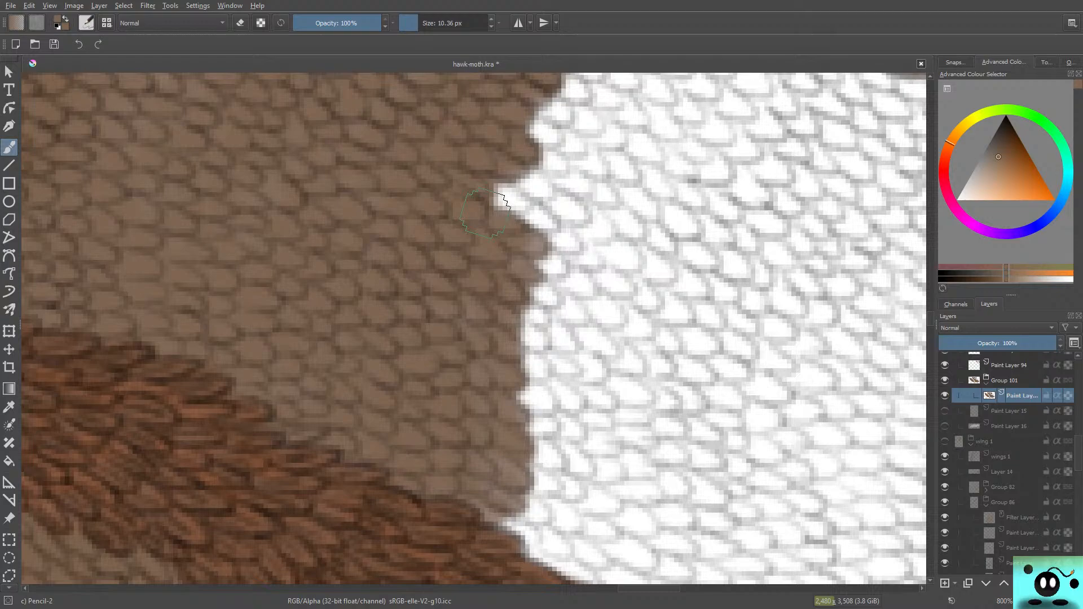
mouse_move(519, 206)
mouse_down()
mouse_move(492, 196)
mouse_move(502, 220)
mouse_move(518, 208)
mouse_move(543, 226)
mouse_up()
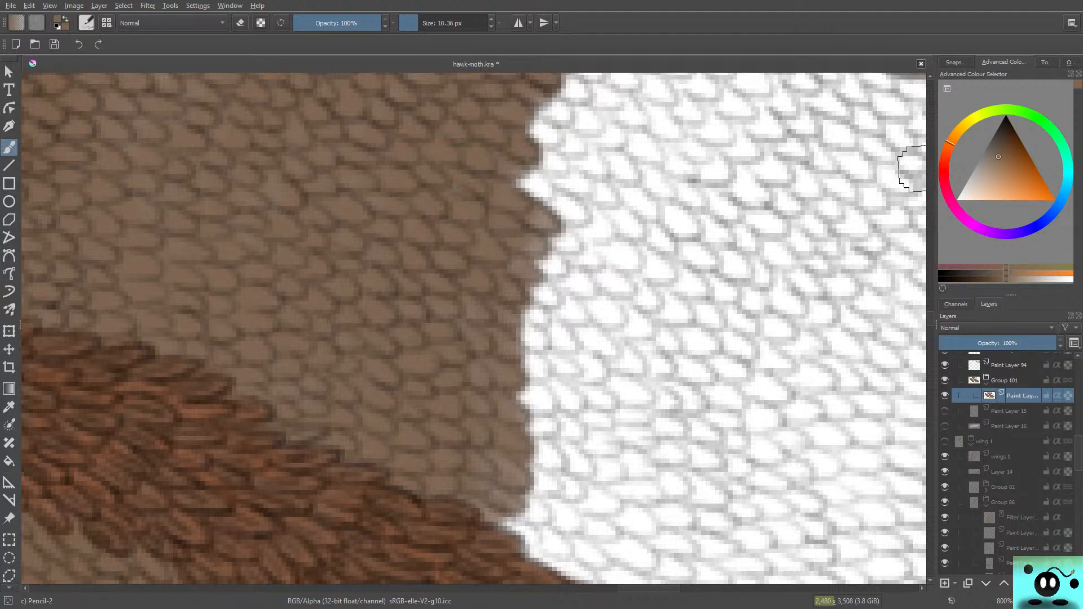
Step: Paint brown over the white scales just below the upper vein and smooth the edge down toward the middle
drag(930, 319, 930, 311)
mouse_move(614, 249)
mouse_down()
mouse_move(675, 252)
mouse_move(657, 242)
mouse_move(674, 243)
mouse_move(704, 262)
mouse_move(616, 250)
mouse_move(628, 270)
mouse_move(602, 272)
mouse_move(631, 303)
mouse_move(576, 295)
mouse_move(606, 319)
mouse_move(651, 302)
mouse_up()
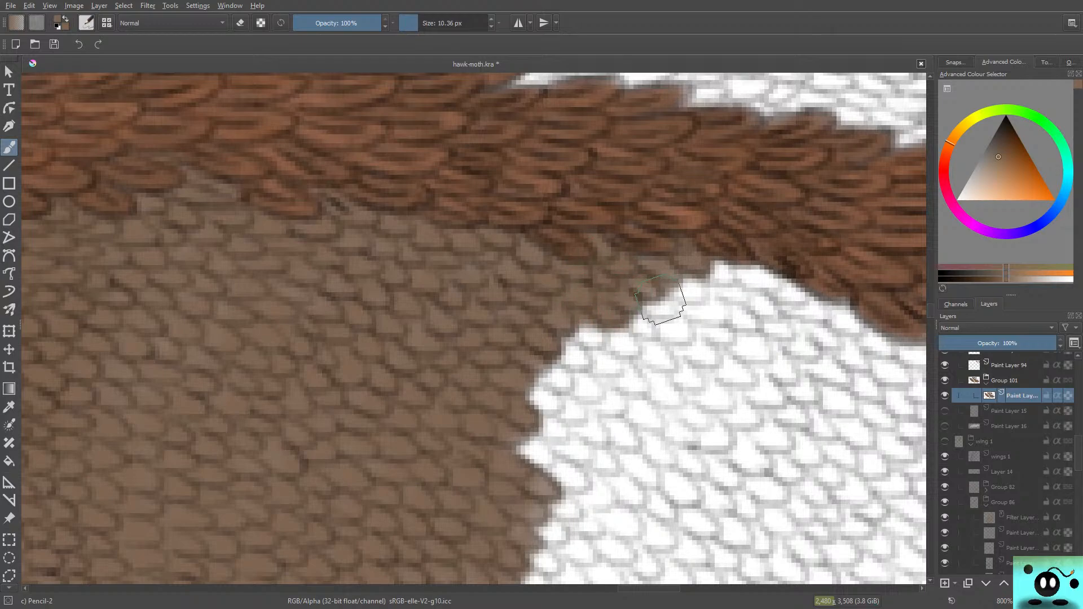
mouse_move(576, 323)
mouse_down()
mouse_move(602, 342)
mouse_move(573, 326)
mouse_move(570, 369)
mouse_move(573, 357)
mouse_move(581, 362)
mouse_move(548, 332)
mouse_move(539, 351)
mouse_move(562, 390)
mouse_move(534, 358)
mouse_move(518, 381)
mouse_move(547, 408)
mouse_move(519, 386)
mouse_move(607, 362)
mouse_up()
Step: Fill the pointed white notch in the middle with brown and extend the brown over the white scales above it
scroll(910, 310, down, 5)
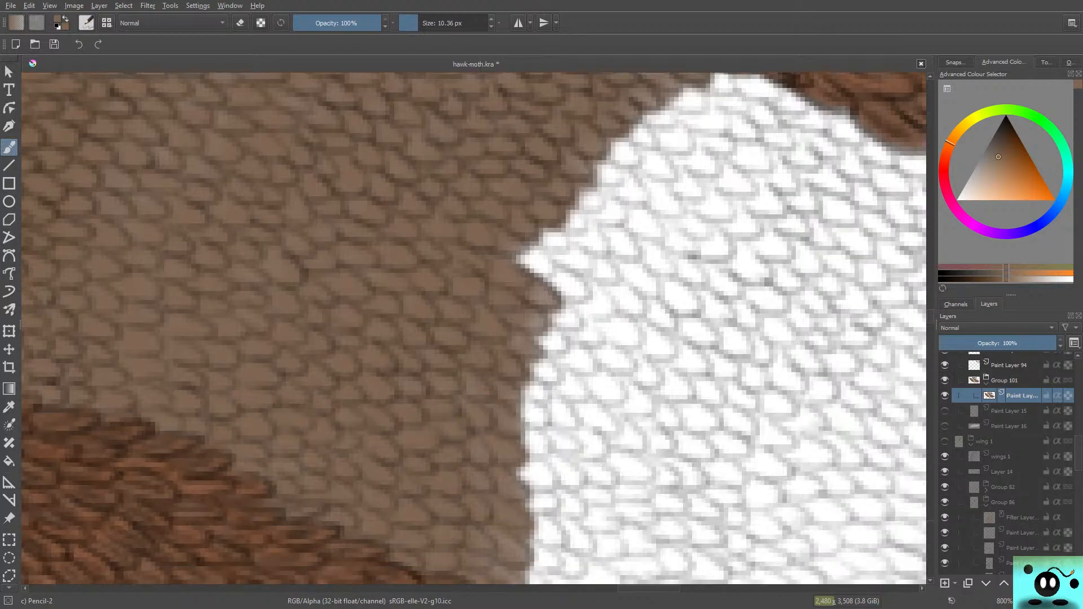
mouse_move(535, 180)
mouse_down()
mouse_move(504, 162)
mouse_move(580, 207)
mouse_move(544, 198)
mouse_move(510, 146)
mouse_move(582, 176)
mouse_move(576, 164)
mouse_move(547, 159)
mouse_move(520, 135)
mouse_move(598, 186)
mouse_move(569, 180)
mouse_move(596, 182)
mouse_move(547, 106)
mouse_up()
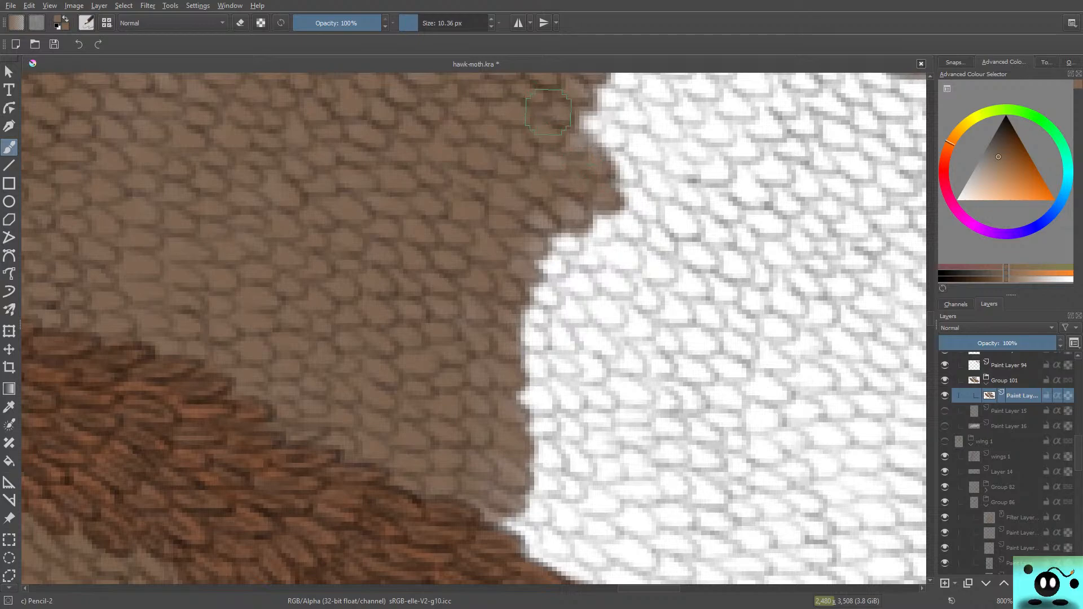
scroll(474, 328, up, 5)
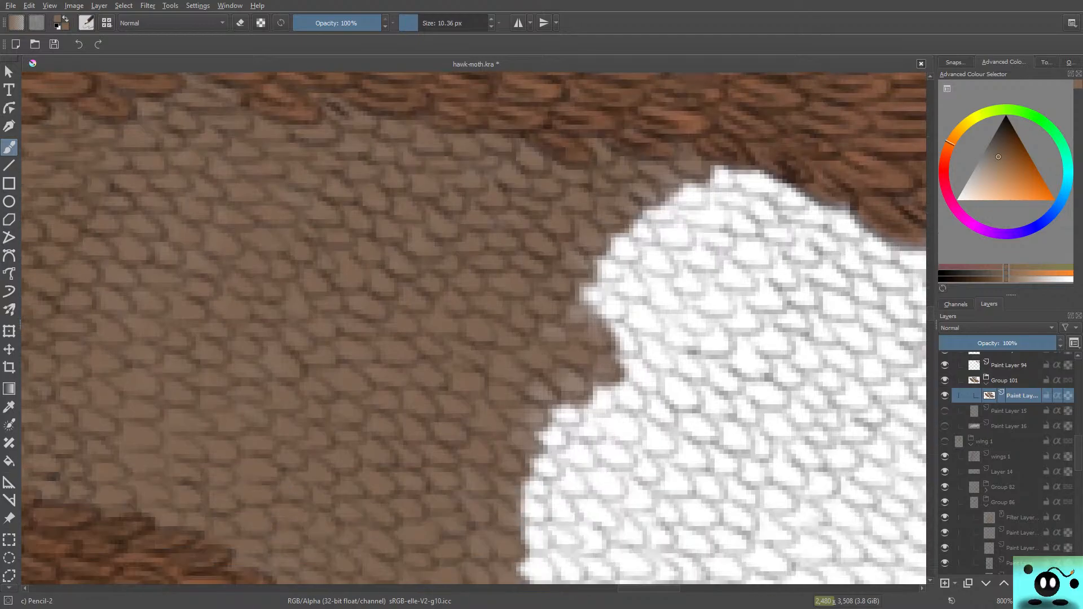
mouse_move(581, 280)
mouse_down()
mouse_move(637, 350)
mouse_move(608, 309)
mouse_up()
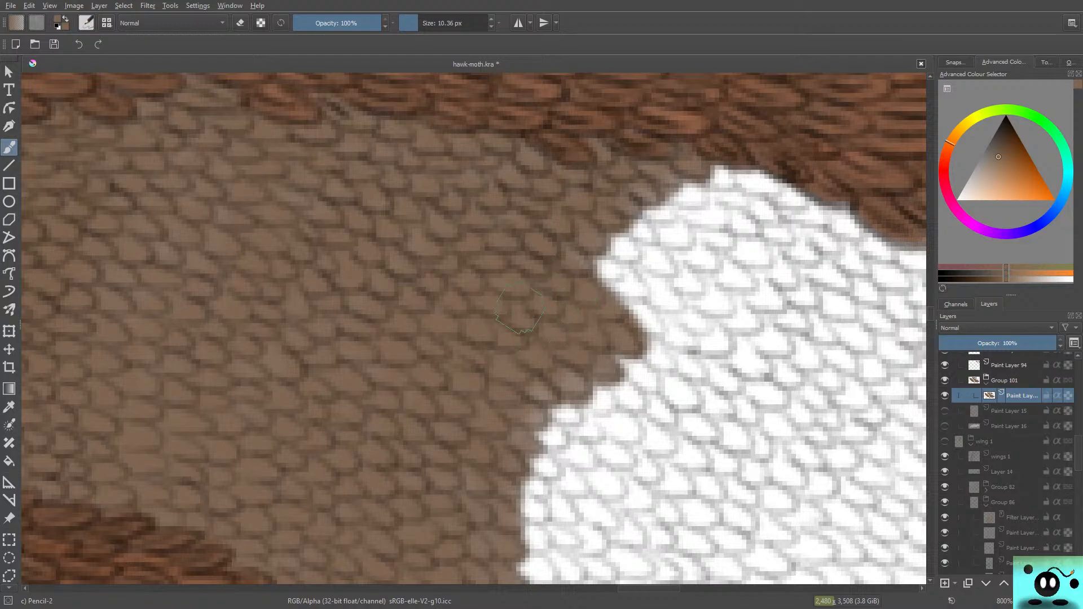
mouse_move(650, 317)
mouse_down()
mouse_move(600, 268)
mouse_move(657, 291)
mouse_move(604, 238)
mouse_move(632, 248)
mouse_move(693, 197)
mouse_move(701, 205)
mouse_move(702, 189)
mouse_move(597, 264)
mouse_up()
drag(677, 205, 595, 289)
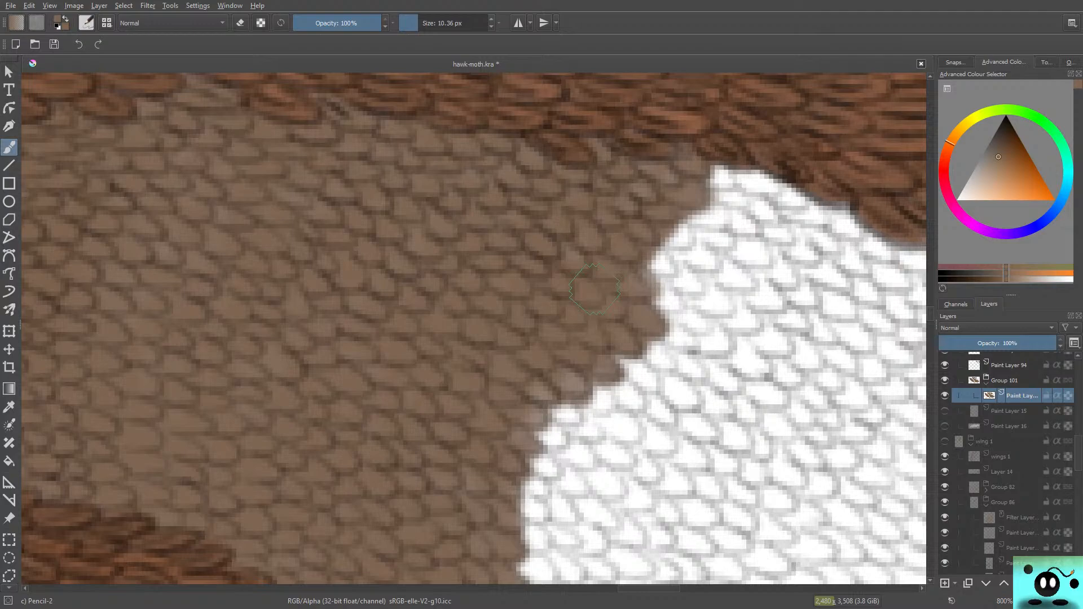
Step: Extend the brown over the white scales just below the upper vein and over the white corner beside the lower vein
mouse_move(714, 181)
mouse_down()
mouse_move(778, 184)
mouse_move(752, 179)
mouse_move(756, 209)
mouse_move(727, 217)
mouse_move(713, 200)
mouse_move(712, 230)
mouse_move(684, 246)
mouse_move(658, 310)
mouse_move(671, 243)
mouse_move(625, 327)
mouse_up()
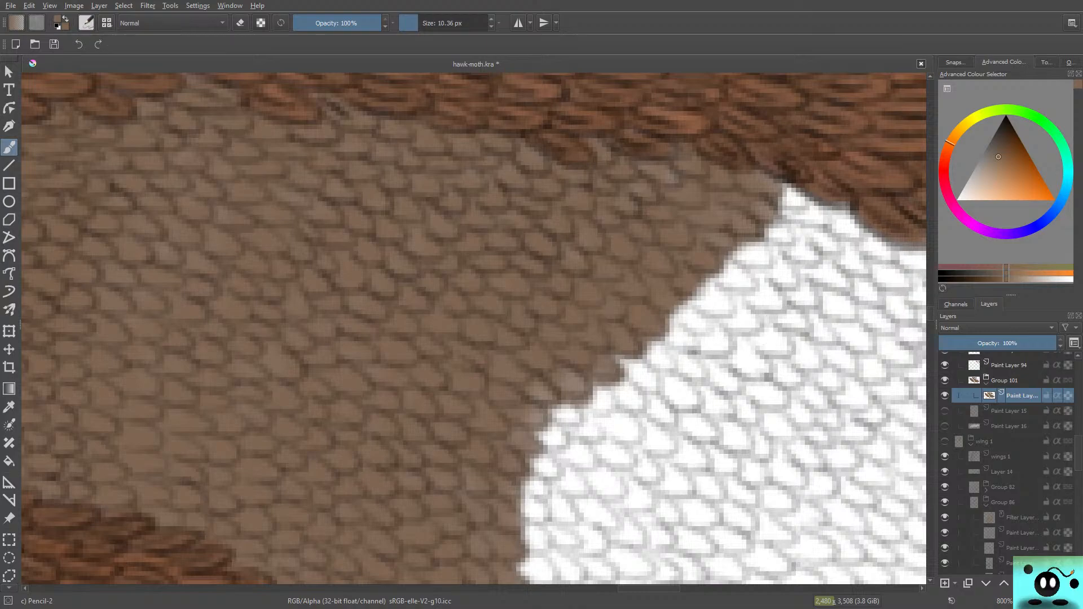
scroll(474, 329, down, 6)
scroll(474, 328, up, 3)
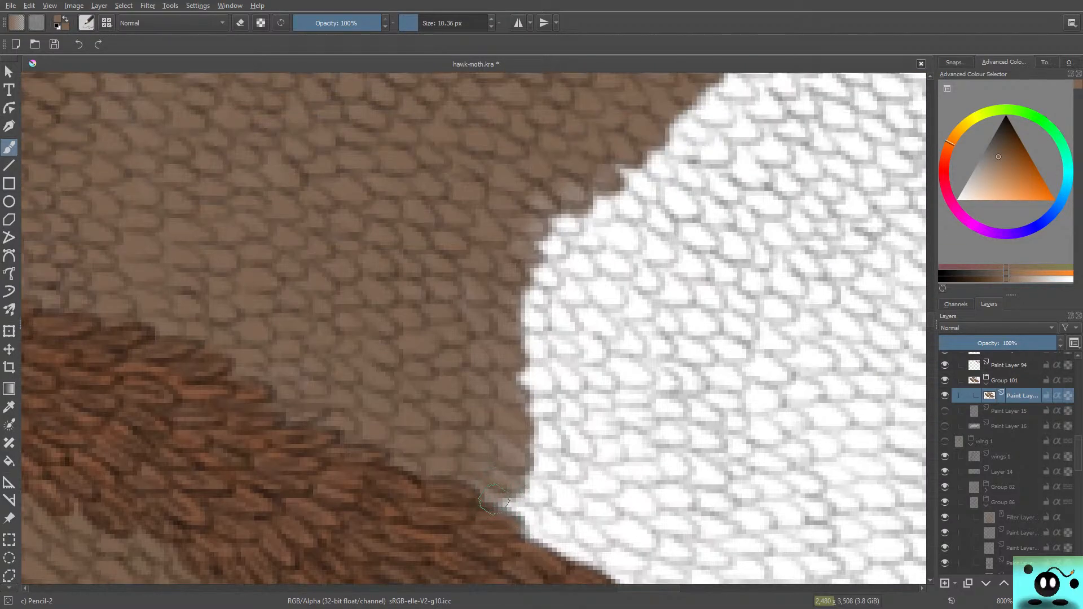
drag(494, 499, 541, 503)
mouse_move(457, 471)
mouse_down()
mouse_move(520, 497)
mouse_move(554, 494)
mouse_move(531, 470)
mouse_move(538, 447)
mouse_move(520, 443)
mouse_move(585, 447)
mouse_move(520, 433)
mouse_move(549, 420)
mouse_move(590, 433)
mouse_move(582, 448)
mouse_move(532, 447)
mouse_move(525, 430)
mouse_move(578, 467)
mouse_move(533, 480)
mouse_move(564, 473)
mouse_move(529, 501)
mouse_move(573, 505)
mouse_move(534, 509)
mouse_move(569, 528)
mouse_move(520, 529)
mouse_up()
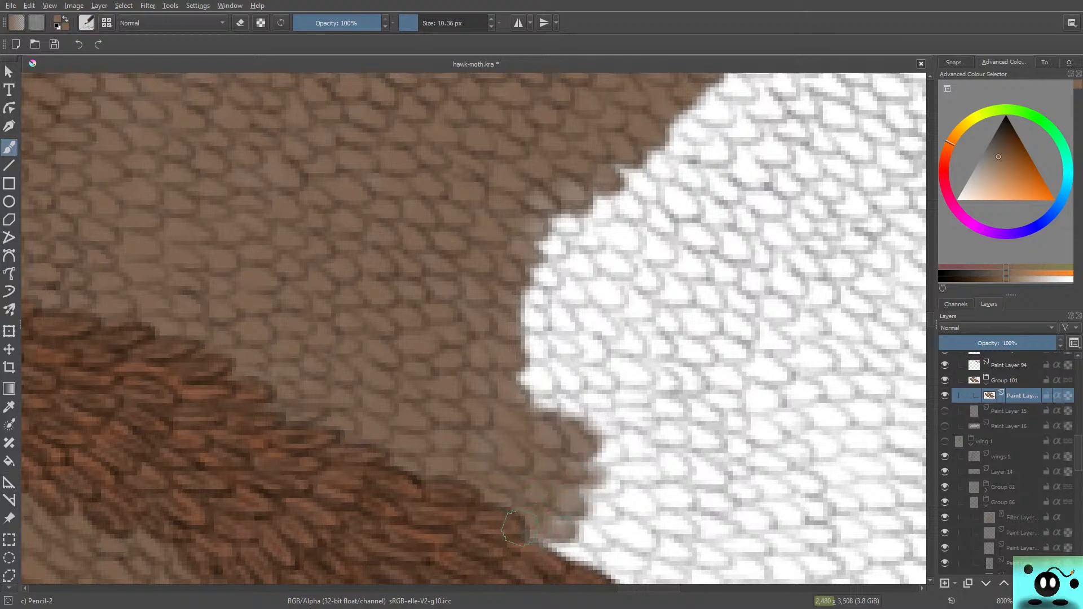
Step: Fill the curved white hollow in the middle of the edge with brown and extend the brown over the scales around it
mouse_move(542, 378)
mouse_down()
mouse_move(564, 404)
mouse_move(527, 389)
mouse_move(569, 406)
mouse_move(537, 380)
mouse_move(562, 362)
mouse_move(530, 344)
mouse_move(559, 311)
mouse_move(579, 374)
mouse_move(550, 316)
mouse_move(558, 265)
mouse_move(572, 289)
mouse_move(564, 294)
mouse_move(564, 237)
mouse_move(581, 265)
mouse_move(592, 242)
mouse_move(610, 285)
mouse_move(601, 248)
mouse_move(618, 299)
mouse_up()
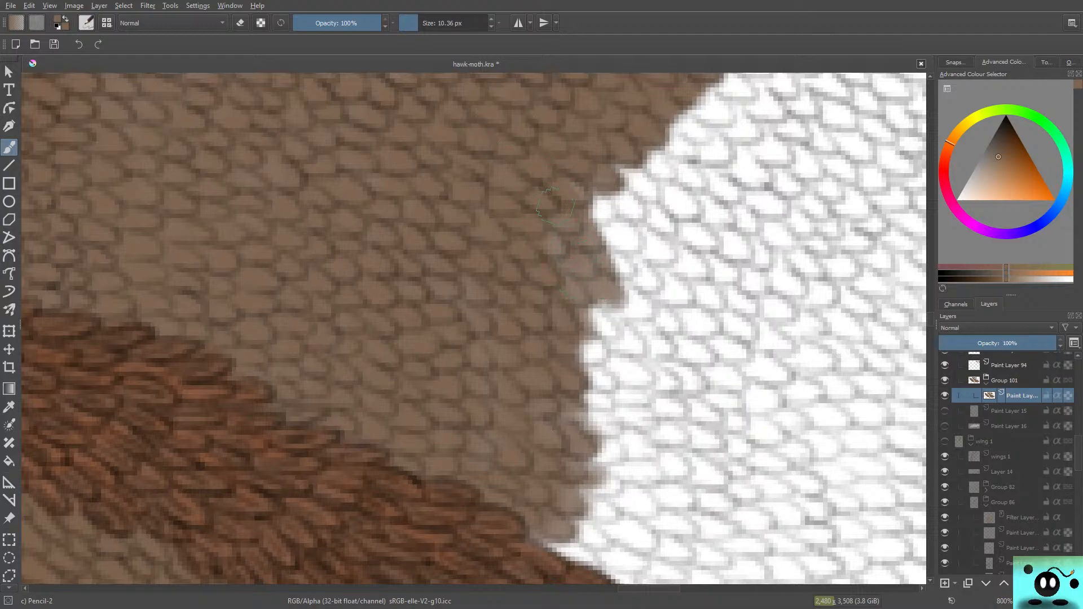
drag(556, 205, 530, 238)
mouse_move(581, 285)
mouse_down()
mouse_move(609, 261)
mouse_move(625, 313)
mouse_up()
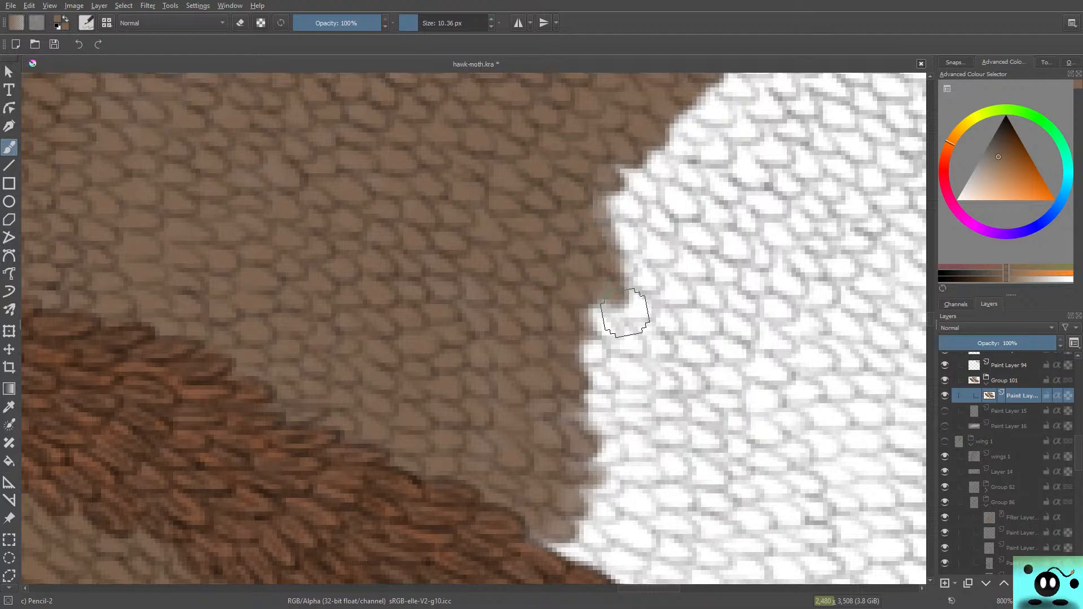
mouse_move(592, 220)
mouse_down()
mouse_move(619, 202)
mouse_move(605, 193)
mouse_move(606, 175)
mouse_move(653, 190)
mouse_move(672, 170)
mouse_move(637, 129)
mouse_up()
mouse_move(632, 237)
mouse_down()
mouse_move(604, 257)
mouse_move(668, 251)
mouse_move(628, 229)
mouse_move(640, 283)
mouse_move(646, 271)
mouse_move(610, 259)
mouse_move(621, 305)
mouse_move(643, 311)
mouse_move(622, 327)
mouse_move(575, 305)
mouse_move(606, 332)
mouse_up()
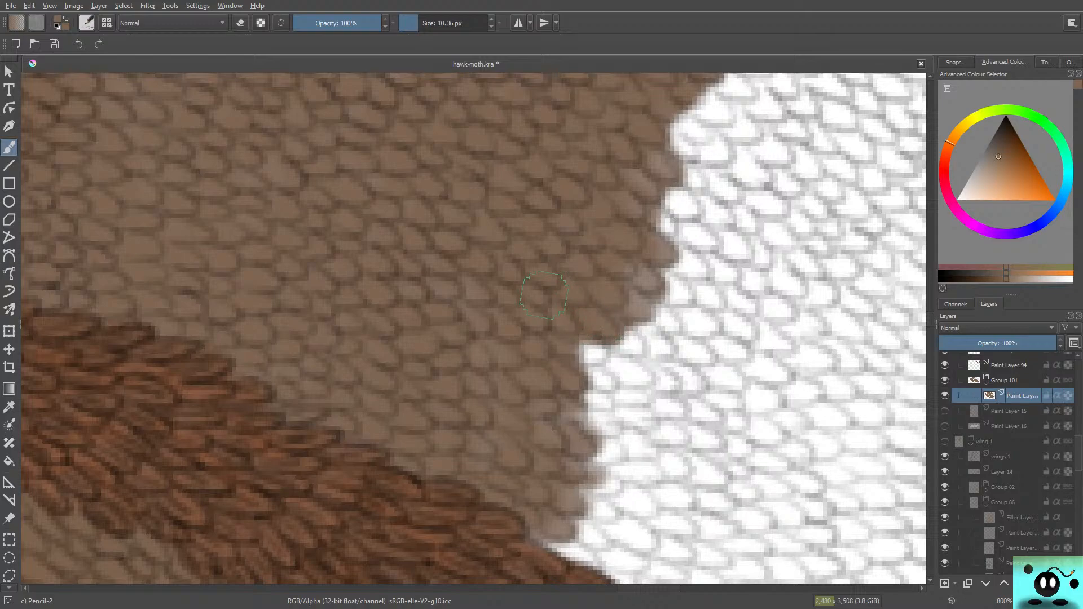
Step: Paint a brown strip from the white step in the lower middle down to the lower vein, filling the pointed gap along the vein
drag(640, 588, 646, 588)
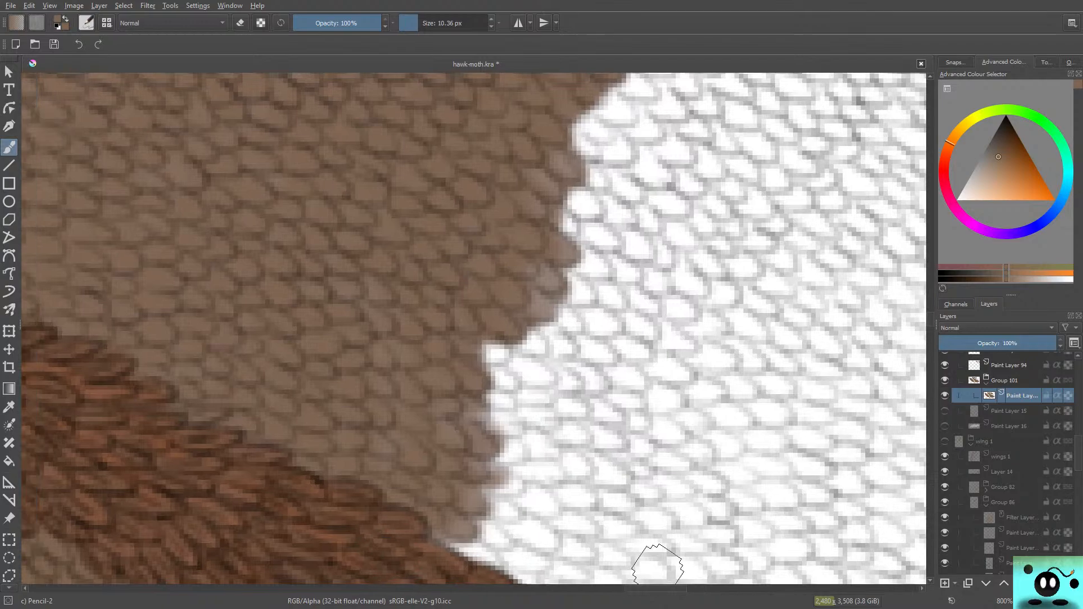
drag(930, 319, 930, 325)
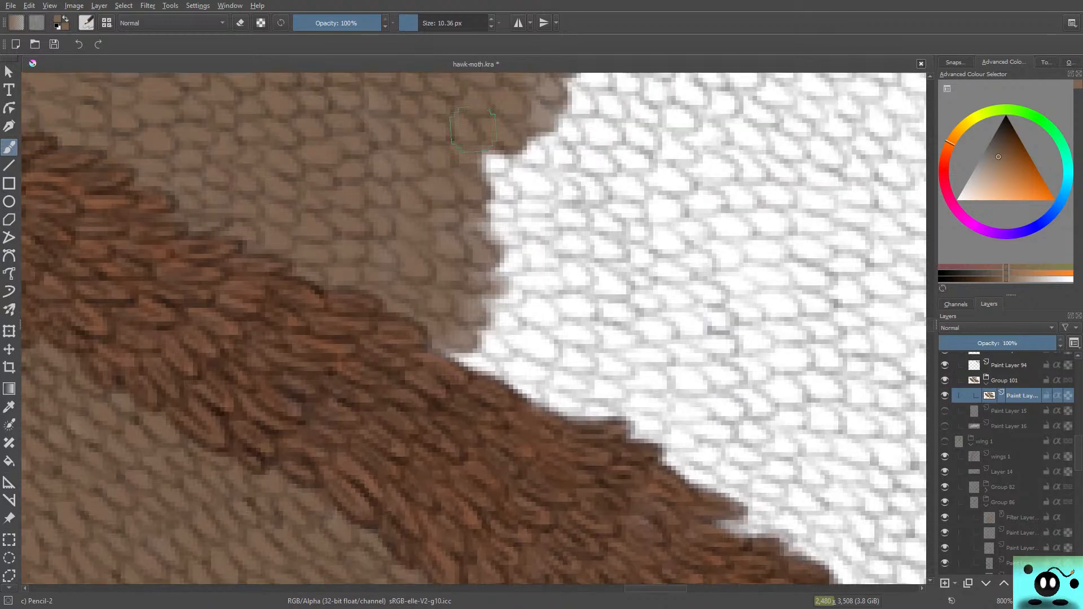
mouse_move(473, 129)
mouse_down()
mouse_move(518, 159)
mouse_move(522, 141)
mouse_move(487, 128)
mouse_move(526, 125)
mouse_move(584, 154)
mouse_move(574, 129)
mouse_move(558, 149)
mouse_move(502, 167)
mouse_move(504, 199)
mouse_move(554, 193)
mouse_move(535, 198)
mouse_move(544, 217)
mouse_move(519, 195)
mouse_move(557, 221)
mouse_move(481, 229)
mouse_move(533, 273)
mouse_move(560, 262)
mouse_move(507, 265)
mouse_move(494, 226)
mouse_move(515, 263)
mouse_move(553, 276)
mouse_move(457, 295)
mouse_move(476, 309)
mouse_up()
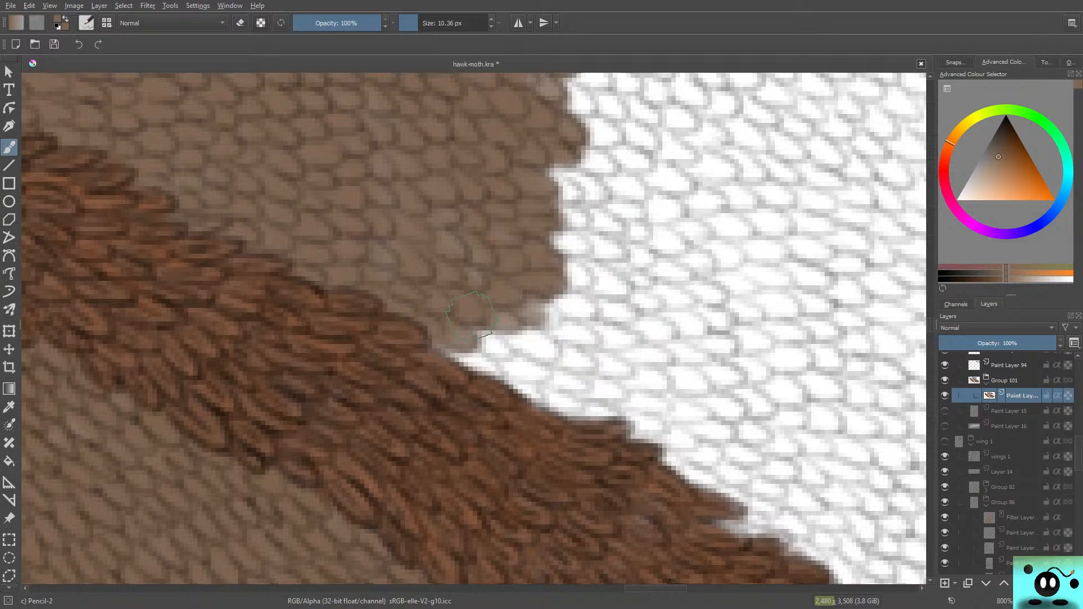
mouse_move(497, 341)
mouse_down()
mouse_move(444, 321)
mouse_move(436, 348)
mouse_move(430, 317)
mouse_move(481, 297)
mouse_move(526, 325)
mouse_move(528, 344)
mouse_move(504, 290)
mouse_up()
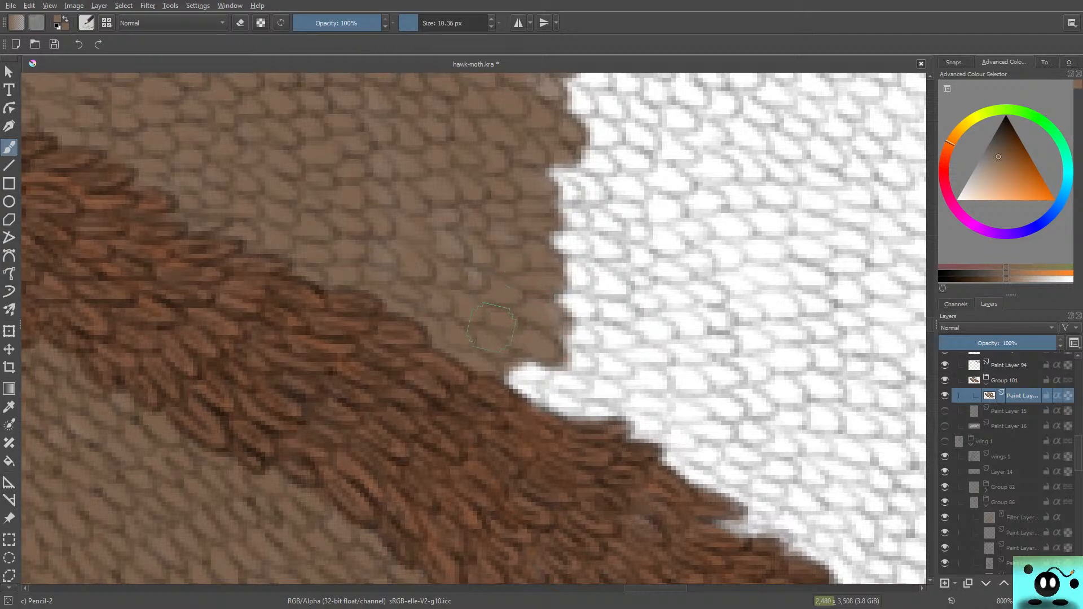
mouse_move(491, 328)
mouse_down()
mouse_move(518, 373)
mouse_move(509, 344)
mouse_move(490, 359)
mouse_move(539, 396)
mouse_move(535, 409)
mouse_move(551, 397)
mouse_move(541, 373)
mouse_move(556, 386)
mouse_move(534, 338)
mouse_up()
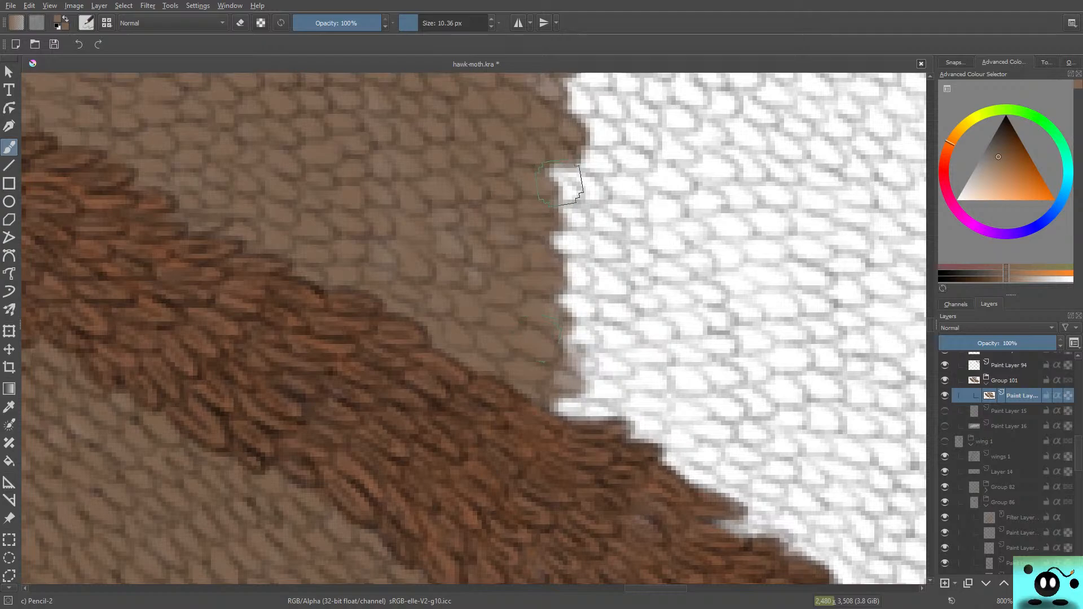
Step: Widen the lower part of the brown area by another strip of scales, working downward until it meets the lower vein
mouse_move(559, 185)
mouse_down()
mouse_move(605, 191)
mouse_move(558, 197)
mouse_up()
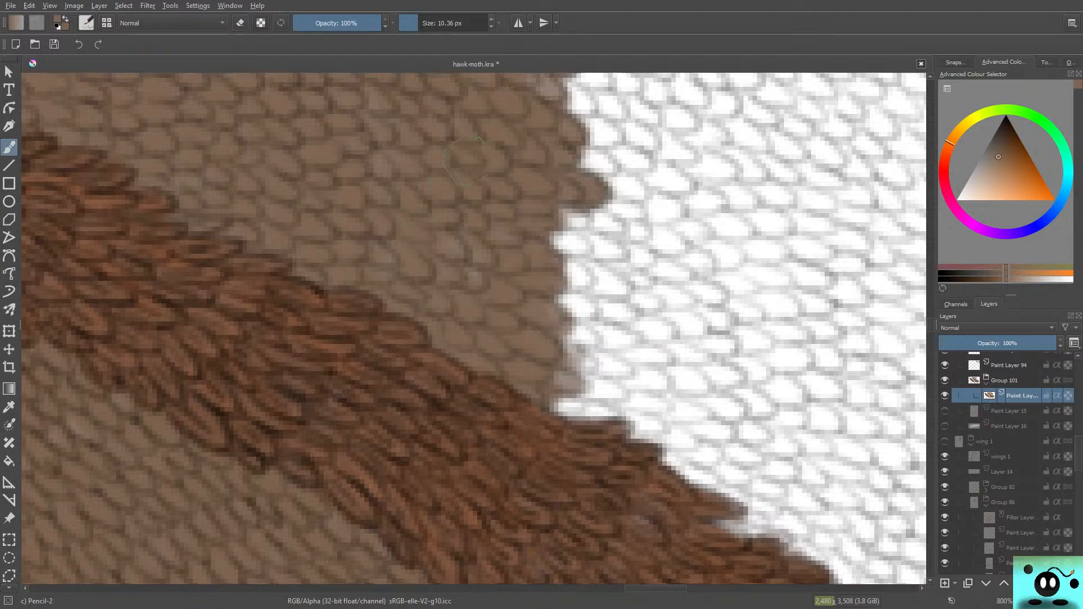
mouse_move(592, 223)
mouse_down()
mouse_move(611, 235)
mouse_move(582, 216)
mouse_up()
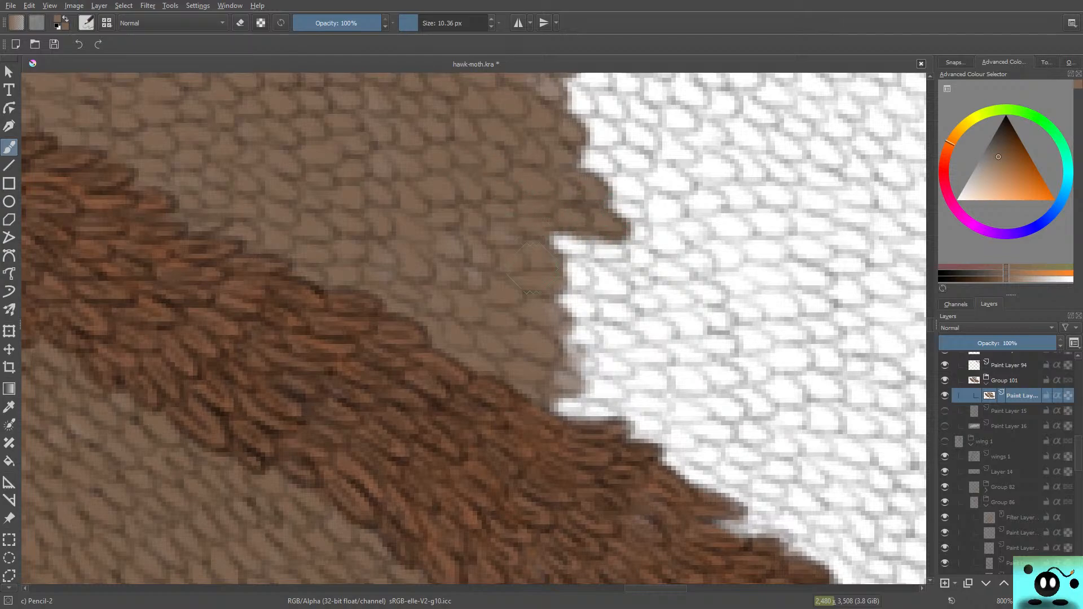
mouse_move(564, 262)
mouse_down()
mouse_move(587, 243)
mouse_move(564, 248)
mouse_move(581, 231)
mouse_move(601, 278)
mouse_move(633, 291)
mouse_move(587, 302)
mouse_move(606, 288)
mouse_move(590, 310)
mouse_move(620, 319)
mouse_move(554, 309)
mouse_up()
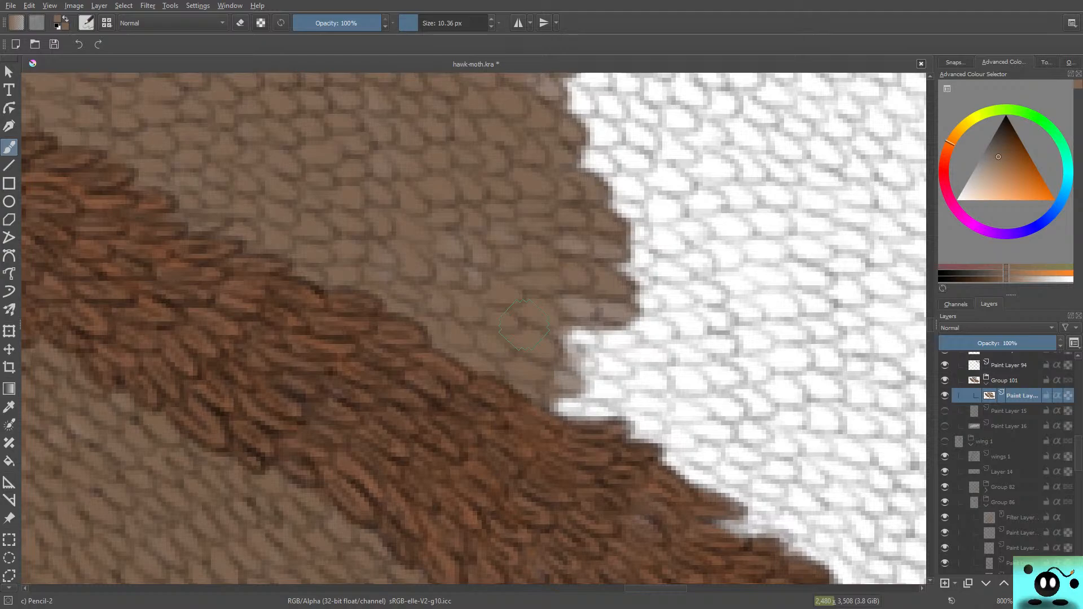
drag(602, 316, 573, 311)
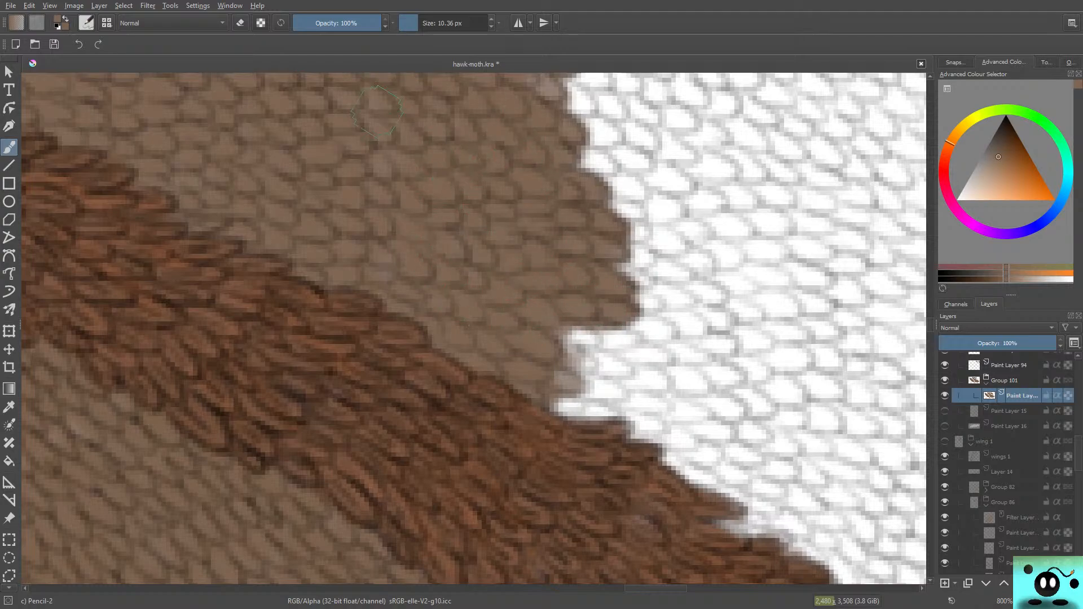
mouse_move(614, 321)
mouse_down()
mouse_move(636, 336)
mouse_move(609, 341)
mouse_move(634, 340)
mouse_move(582, 364)
mouse_move(599, 350)
mouse_move(574, 351)
mouse_move(573, 363)
mouse_move(599, 365)
mouse_move(582, 365)
mouse_move(588, 374)
mouse_move(557, 357)
mouse_move(560, 377)
mouse_move(592, 382)
mouse_move(561, 365)
mouse_move(558, 404)
mouse_move(590, 410)
mouse_up()
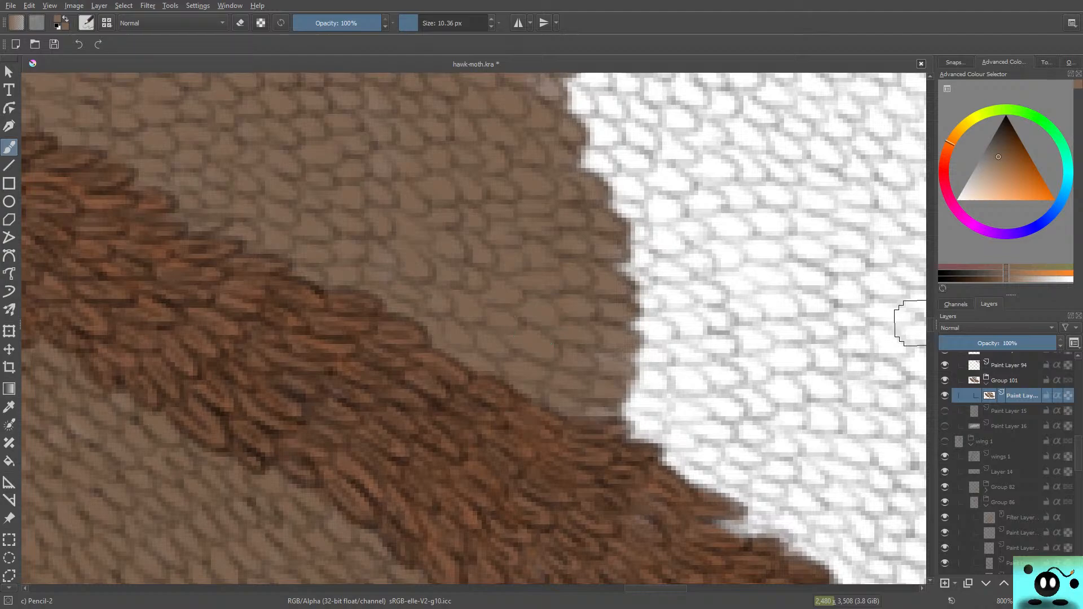
Step: Colour the white scales brown from the tip under the upper vein down through the notch in the middle of the edge
drag(930, 326, 930, 317)
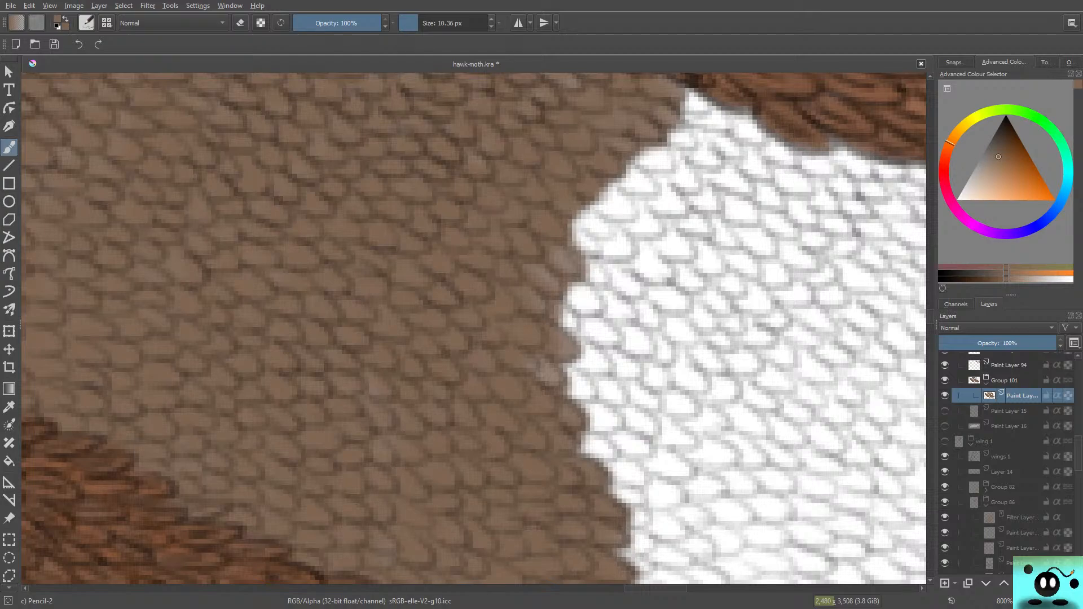
mouse_move(684, 111)
mouse_down()
mouse_move(661, 91)
mouse_move(684, 94)
mouse_move(658, 100)
mouse_move(670, 122)
mouse_move(731, 118)
mouse_move(689, 142)
mouse_move(720, 163)
mouse_move(631, 106)
mouse_move(648, 153)
mouse_move(679, 186)
mouse_move(619, 143)
mouse_move(588, 148)
mouse_move(615, 173)
mouse_move(664, 188)
mouse_move(665, 201)
mouse_move(659, 155)
mouse_move(584, 214)
mouse_move(595, 217)
mouse_move(560, 227)
mouse_move(633, 201)
mouse_move(563, 239)
mouse_move(643, 220)
mouse_move(598, 248)
mouse_move(647, 233)
mouse_move(559, 236)
mouse_up()
mouse_move(642, 243)
mouse_down()
mouse_move(660, 237)
mouse_move(581, 273)
mouse_move(590, 285)
mouse_move(581, 280)
mouse_move(615, 271)
mouse_move(626, 282)
mouse_move(670, 261)
mouse_move(644, 226)
mouse_up()
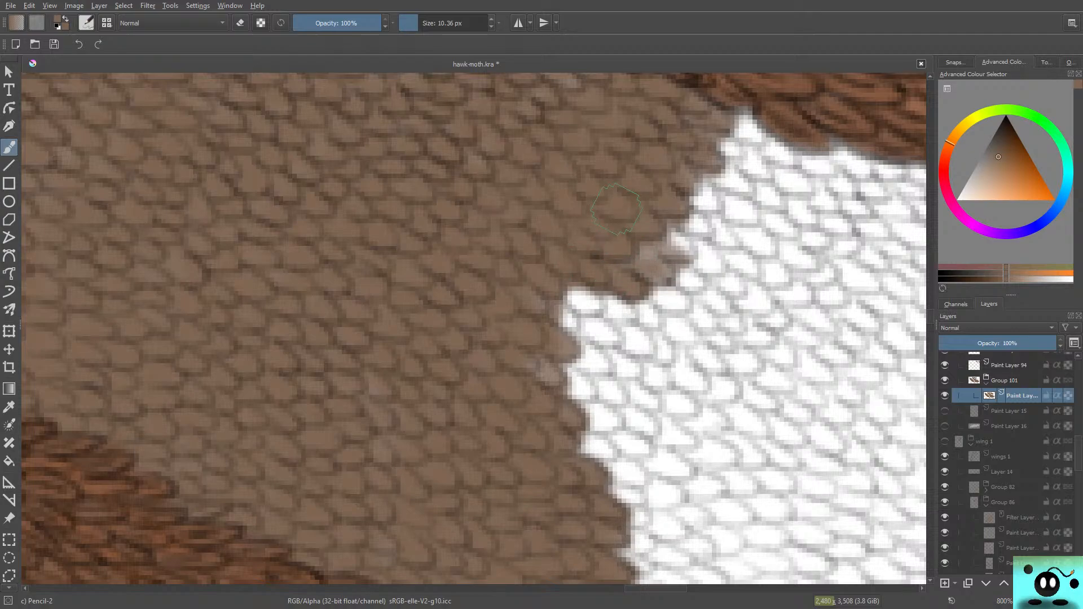
drag(930, 316, 930, 318)
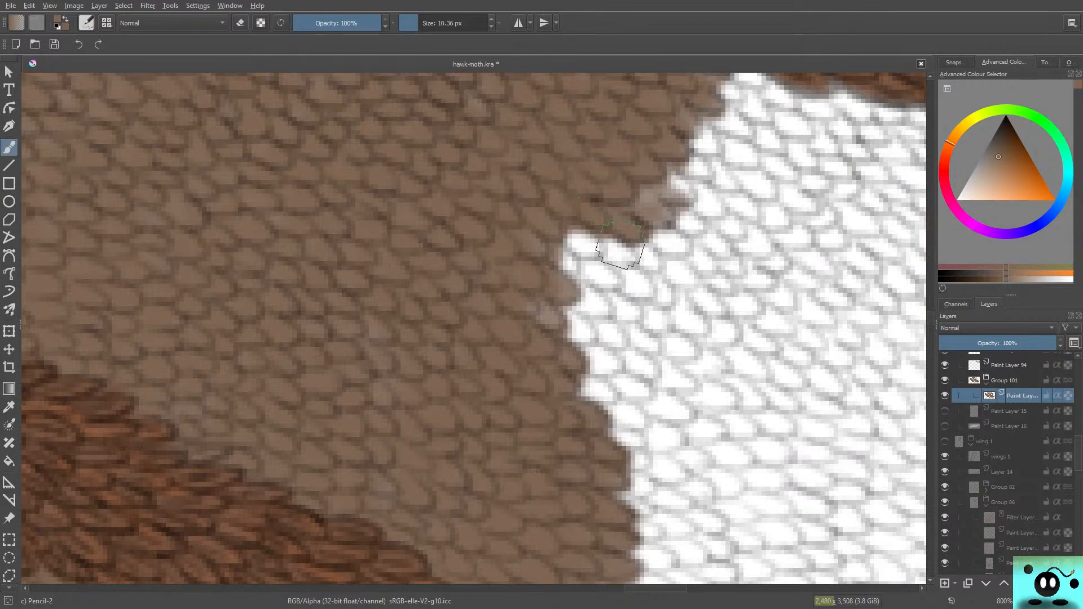
mouse_move(621, 245)
mouse_down()
mouse_move(568, 232)
mouse_move(549, 239)
mouse_move(563, 239)
mouse_move(550, 250)
mouse_move(536, 245)
mouse_move(600, 314)
mouse_move(570, 313)
mouse_move(584, 274)
mouse_move(625, 303)
mouse_move(597, 318)
mouse_move(608, 326)
mouse_move(581, 330)
mouse_move(597, 336)
mouse_move(551, 314)
mouse_up()
mouse_move(657, 237)
mouse_down()
mouse_move(632, 208)
mouse_move(682, 186)
mouse_move(651, 132)
mouse_up()
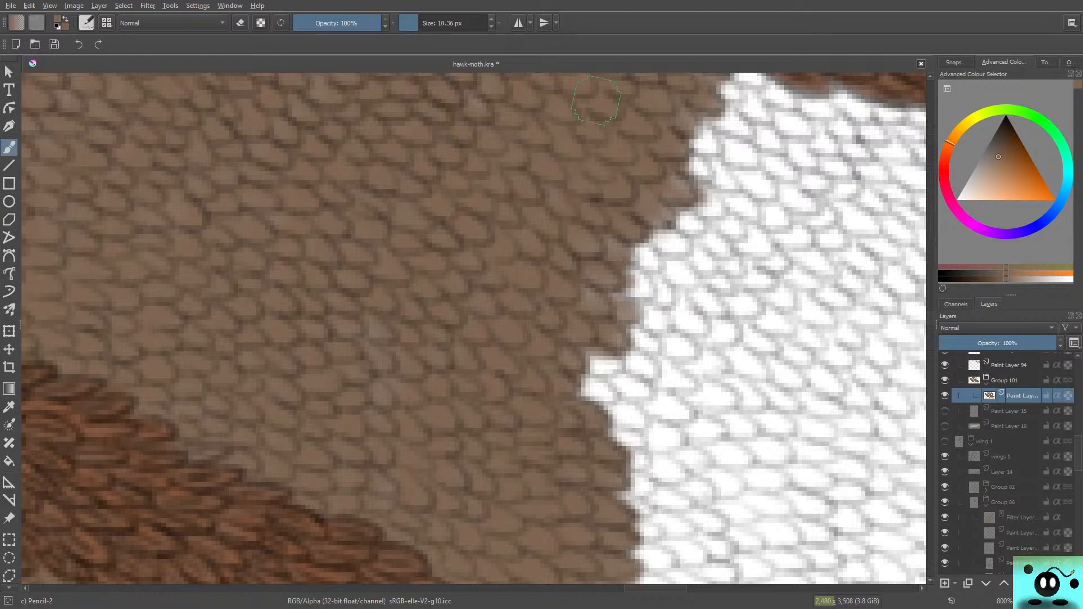
Step: Fill the remaining white notch below the middle and carry the brown over the scales down to the lower vein
drag(660, 588, 676, 588)
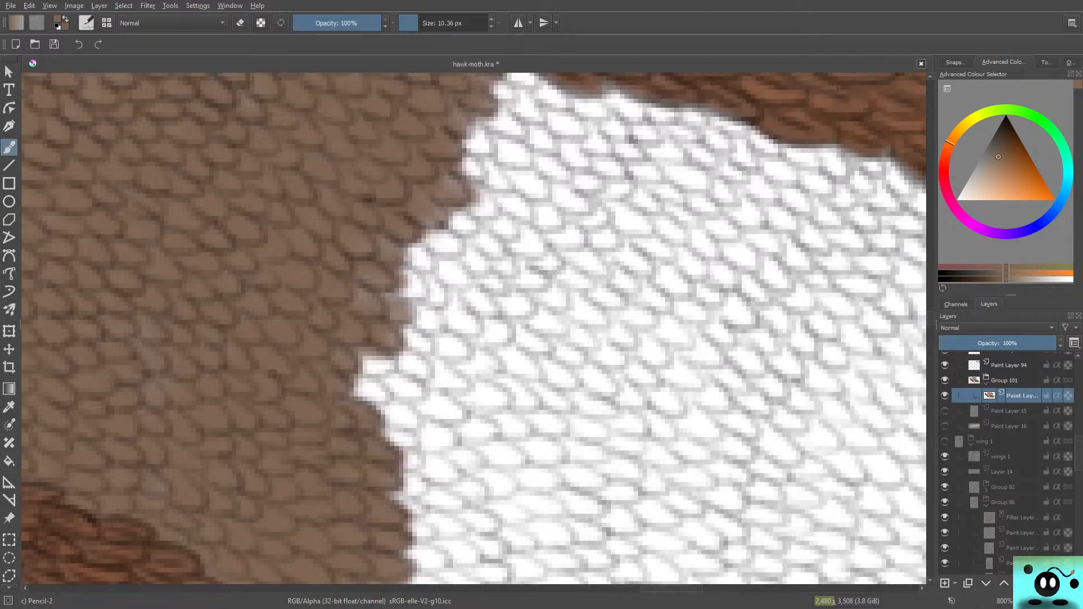
scroll(474, 327, down, 5)
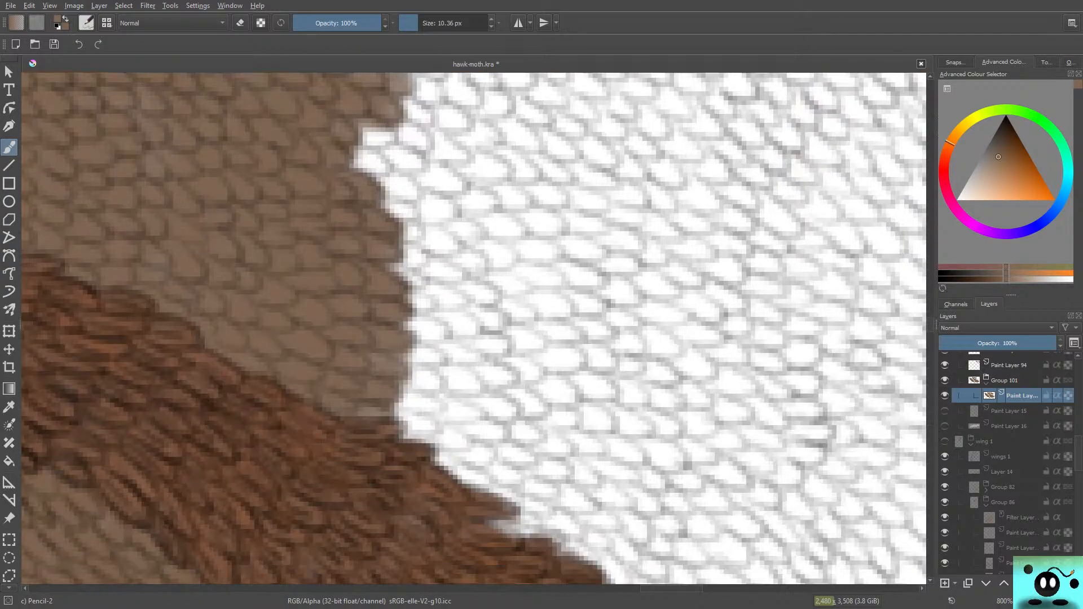
mouse_move(403, 116)
mouse_down()
mouse_move(384, 143)
mouse_move(417, 130)
mouse_move(389, 157)
mouse_move(425, 208)
mouse_move(389, 169)
mouse_move(395, 209)
mouse_move(355, 187)
mouse_move(372, 195)
mouse_move(365, 187)
mouse_up()
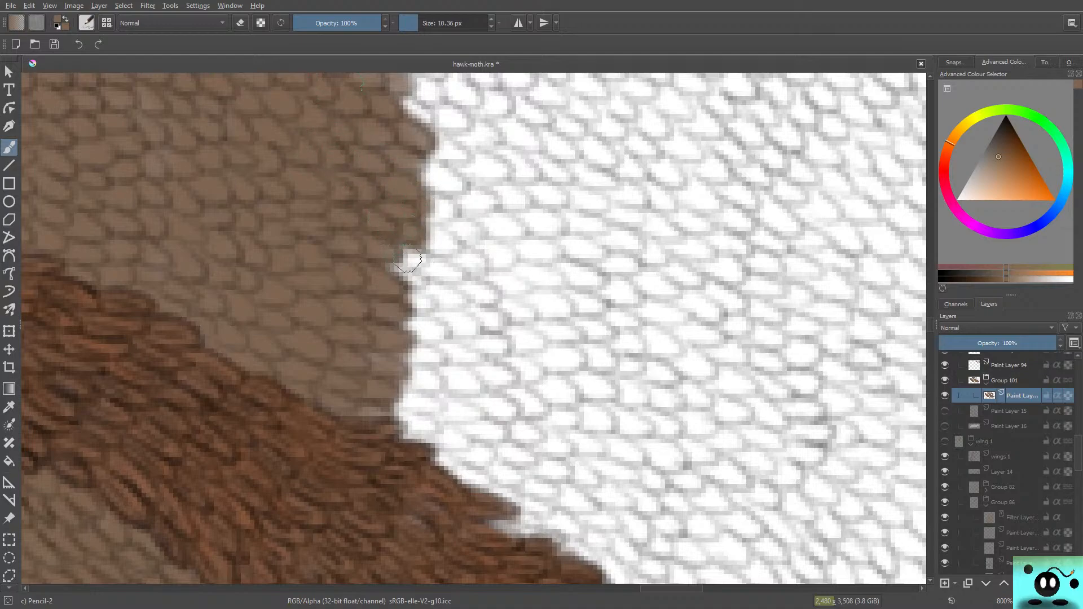
mouse_move(408, 260)
mouse_down()
mouse_move(463, 276)
mouse_move(464, 305)
mouse_move(384, 305)
mouse_move(451, 339)
mouse_move(429, 333)
mouse_move(473, 339)
mouse_move(393, 340)
mouse_move(429, 361)
mouse_move(491, 345)
mouse_move(451, 377)
mouse_move(490, 389)
mouse_move(417, 384)
mouse_move(428, 372)
mouse_move(485, 406)
mouse_move(471, 430)
mouse_move(490, 435)
mouse_move(404, 411)
mouse_move(448, 440)
mouse_move(398, 416)
mouse_up()
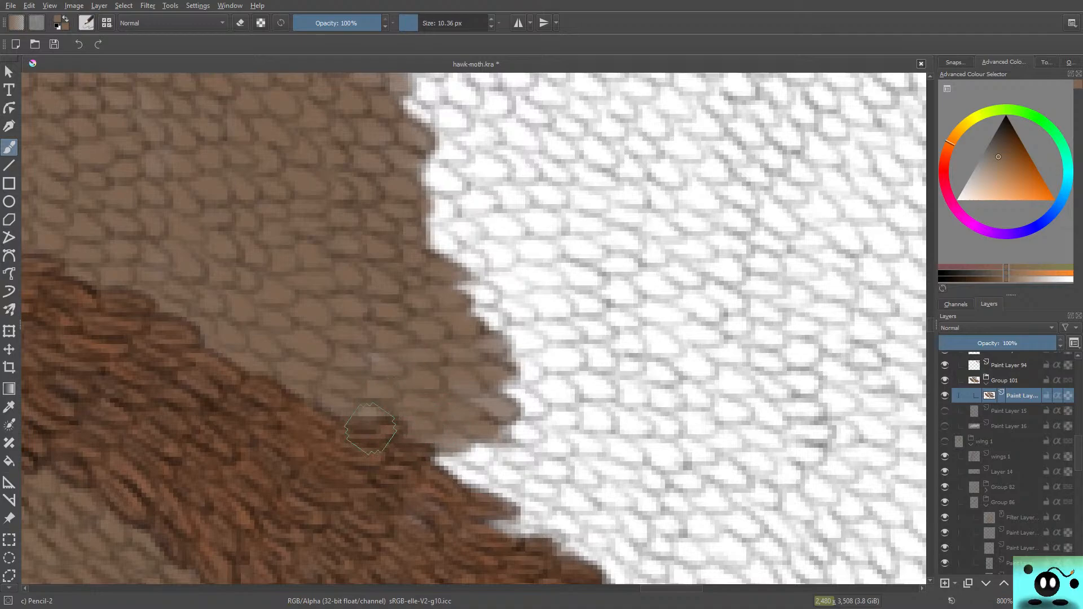
Step: Paint brown over the white scales along the underside of the upper vein and even out the slanted edge below it
drag(930, 325, 930, 316)
mouse_move(508, 153)
mouse_down()
mouse_move(550, 169)
mouse_move(519, 141)
mouse_move(556, 181)
mouse_move(483, 151)
mouse_move(530, 195)
mouse_move(485, 215)
mouse_move(499, 226)
mouse_move(501, 197)
mouse_up()
mouse_move(477, 228)
mouse_down()
mouse_move(497, 215)
mouse_move(480, 261)
mouse_move(499, 247)
mouse_move(474, 225)
mouse_move(525, 236)
mouse_move(559, 214)
mouse_move(550, 196)
mouse_move(558, 178)
mouse_move(548, 182)
mouse_move(525, 139)
mouse_up()
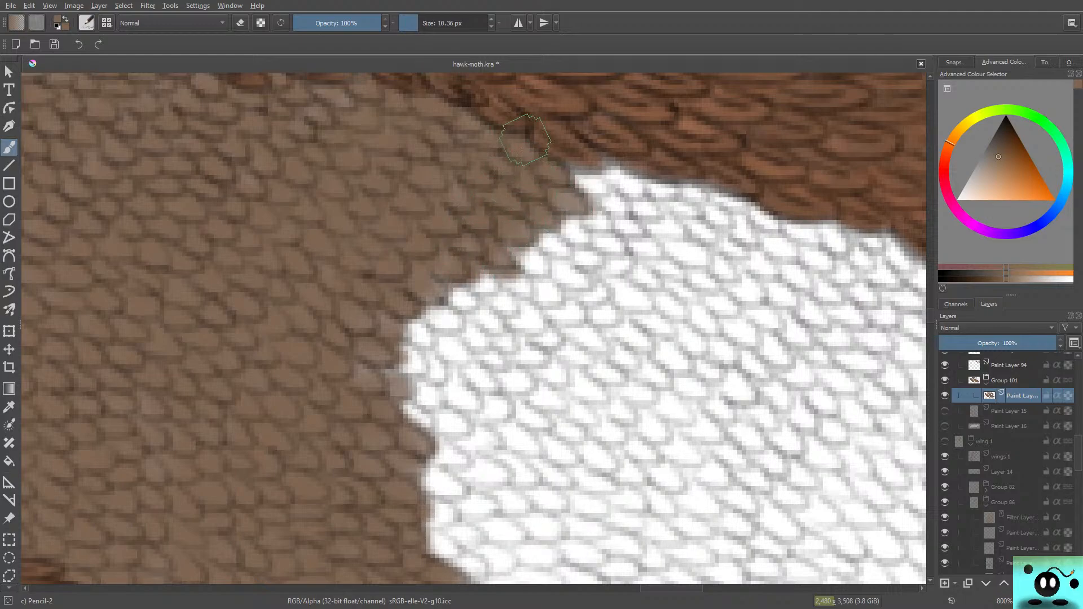
mouse_move(598, 193)
mouse_down()
mouse_move(566, 153)
mouse_move(628, 187)
mouse_move(602, 151)
mouse_up()
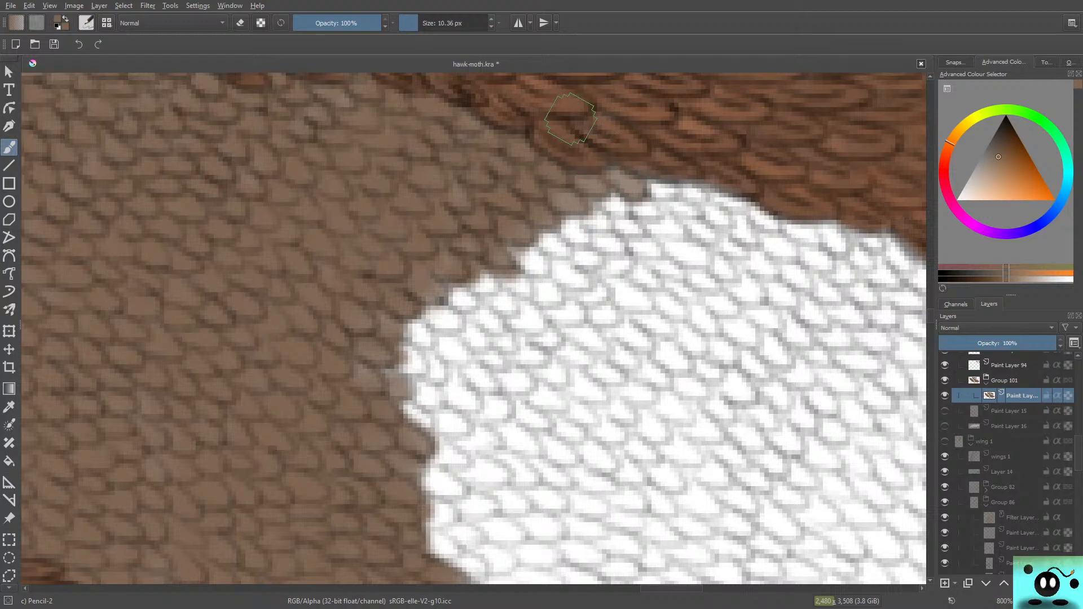
mouse_move(546, 257)
mouse_down()
mouse_move(539, 217)
mouse_move(583, 234)
mouse_move(552, 197)
mouse_move(600, 212)
mouse_move(581, 184)
mouse_move(631, 215)
mouse_move(668, 193)
mouse_up()
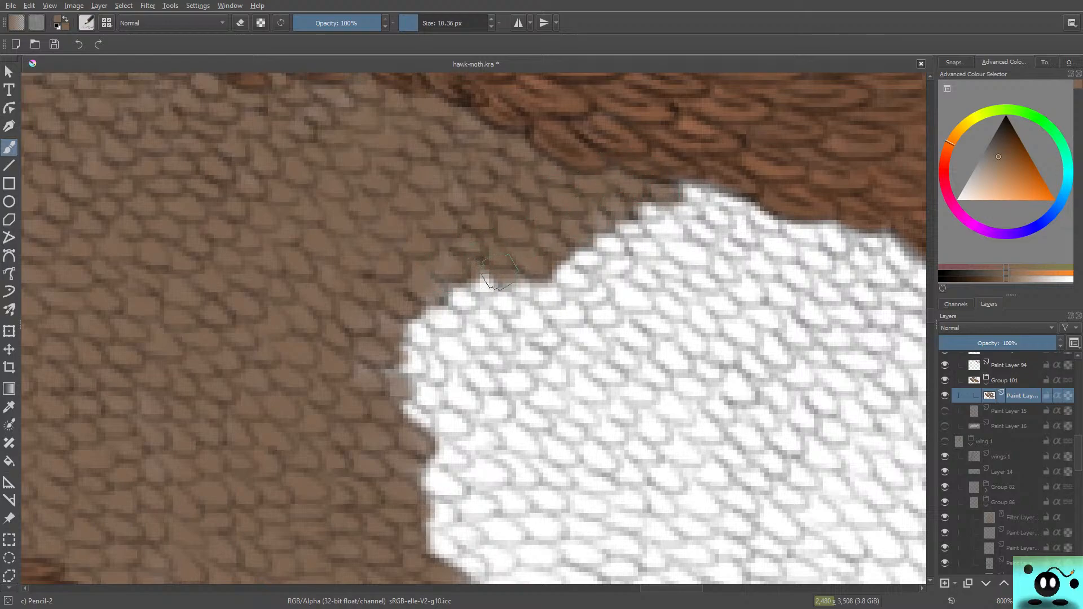
Step: Fill the rounded white bulge in the middle of the edge with brown and cover the white notches beneath it
mouse_move(375, 319)
mouse_down()
mouse_move(440, 294)
mouse_move(395, 357)
mouse_move(441, 331)
mouse_move(461, 300)
mouse_move(410, 354)
mouse_move(400, 349)
mouse_move(435, 293)
mouse_move(401, 332)
mouse_move(409, 351)
mouse_move(481, 281)
mouse_move(416, 340)
mouse_up()
mouse_move(516, 285)
mouse_down()
mouse_move(563, 274)
mouse_move(462, 276)
mouse_move(482, 293)
mouse_move(461, 295)
mouse_move(456, 333)
mouse_move(481, 367)
mouse_move(414, 354)
mouse_move(502, 329)
mouse_move(502, 281)
mouse_up()
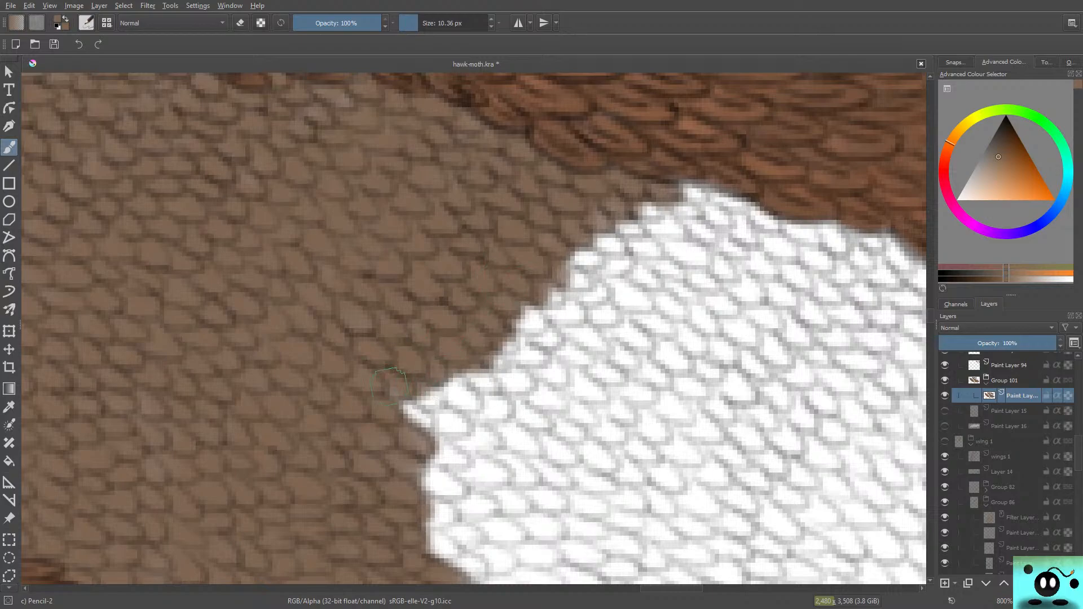
mouse_move(389, 387)
mouse_down()
mouse_move(413, 403)
mouse_move(460, 392)
mouse_move(396, 413)
mouse_move(466, 422)
mouse_move(401, 425)
mouse_move(470, 445)
mouse_move(420, 444)
mouse_move(454, 458)
mouse_up()
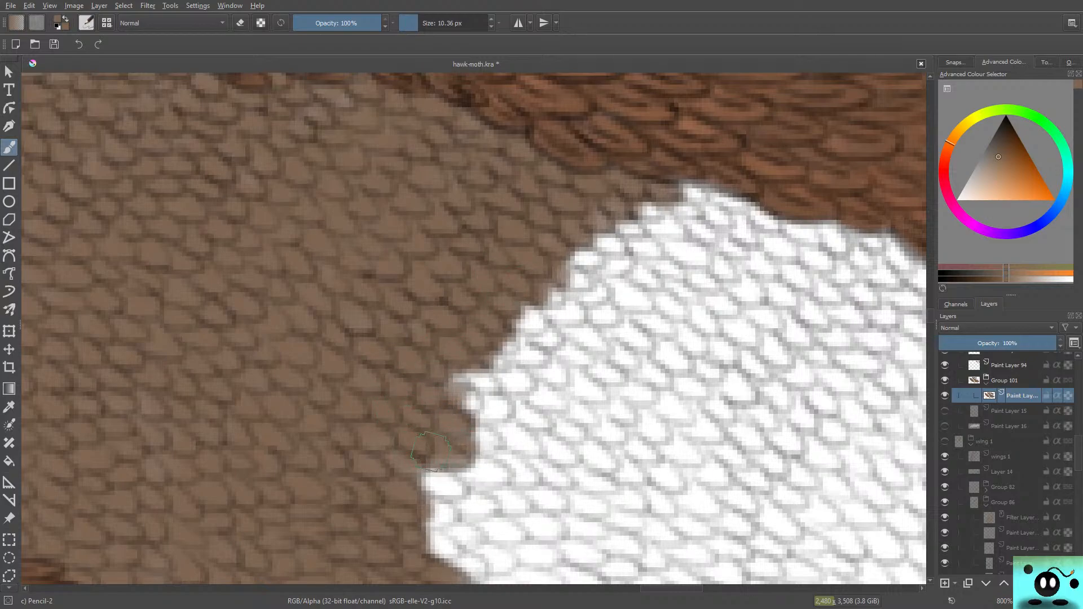
scroll(473, 328, down, 3)
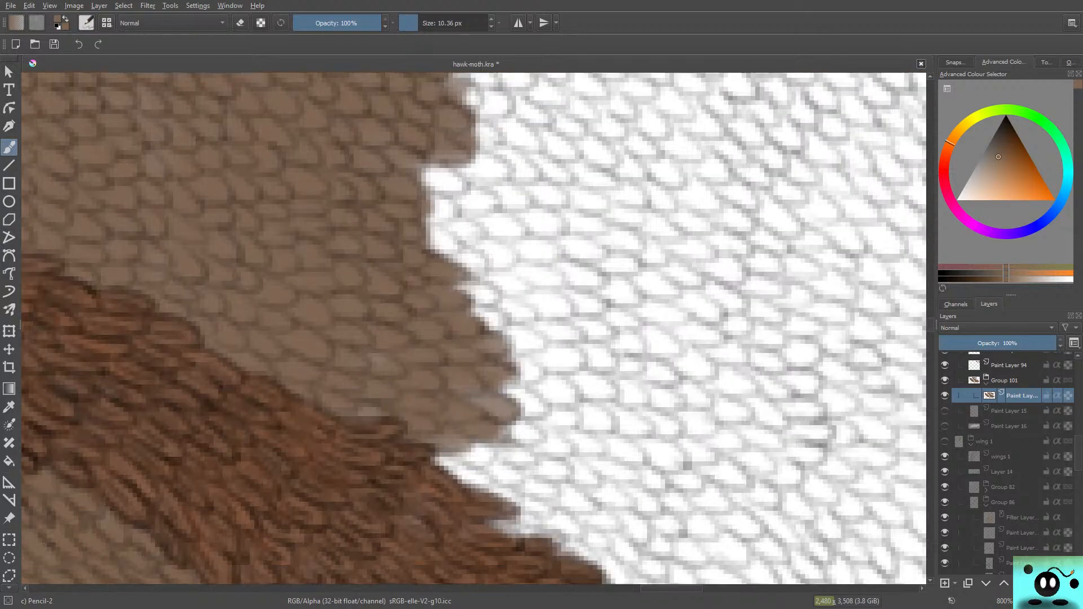
scroll(474, 328, up, 1)
mouse_move(429, 280)
mouse_down()
mouse_move(437, 271)
mouse_move(455, 286)
mouse_move(496, 266)
mouse_move(428, 210)
mouse_up()
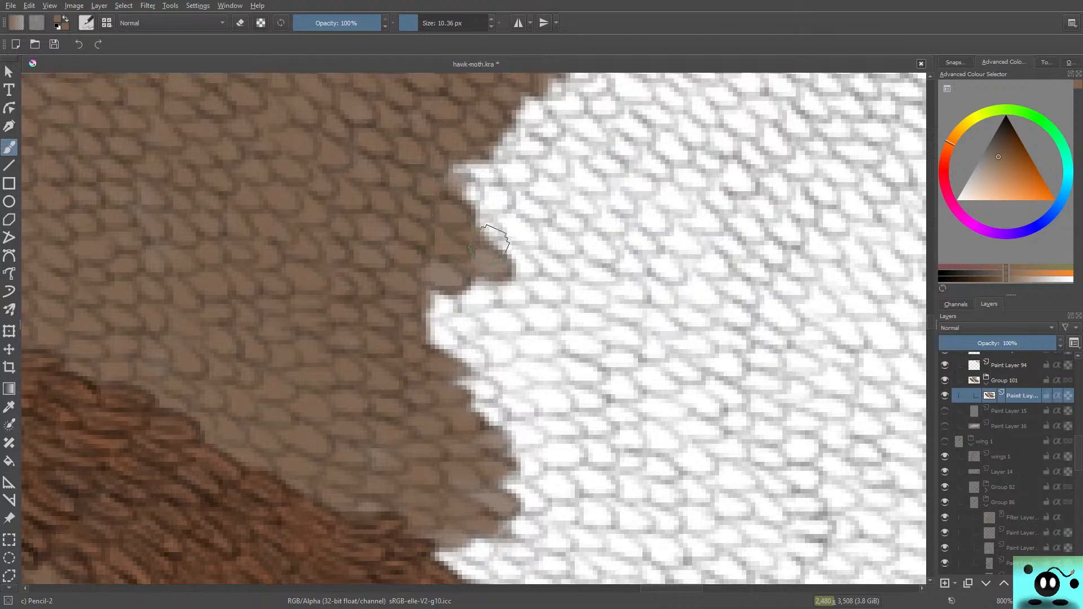
mouse_move(490, 240)
mouse_down()
mouse_move(476, 204)
mouse_move(463, 209)
mouse_move(490, 215)
mouse_move(462, 169)
mouse_move(452, 172)
mouse_move(500, 197)
mouse_move(497, 181)
mouse_move(467, 147)
mouse_move(473, 227)
mouse_move(450, 175)
mouse_move(415, 303)
mouse_move(408, 293)
mouse_move(442, 248)
mouse_move(464, 300)
mouse_move(430, 306)
mouse_move(459, 311)
mouse_move(480, 296)
mouse_move(472, 294)
mouse_move(472, 307)
mouse_move(486, 306)
mouse_move(471, 326)
mouse_move(463, 313)
mouse_move(434, 335)
mouse_move(483, 353)
mouse_move(506, 341)
mouse_move(429, 362)
mouse_move(452, 327)
mouse_up()
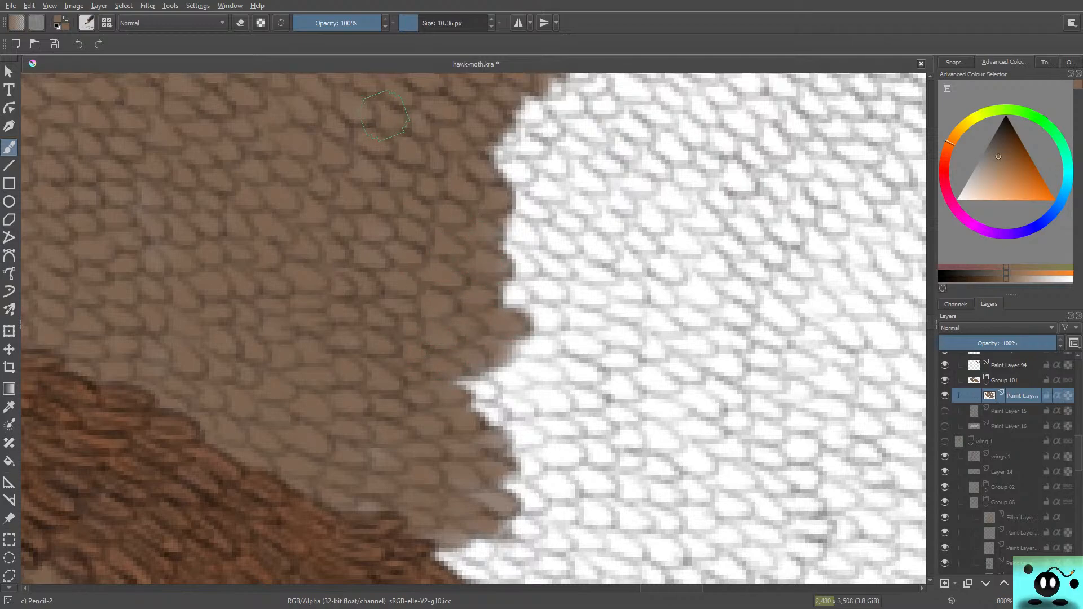
Step: Fill the pointed white notch above the lower vein and widen the brown strip down along the vein
scroll(474, 329, down, 4)
scroll(474, 329, up, 3)
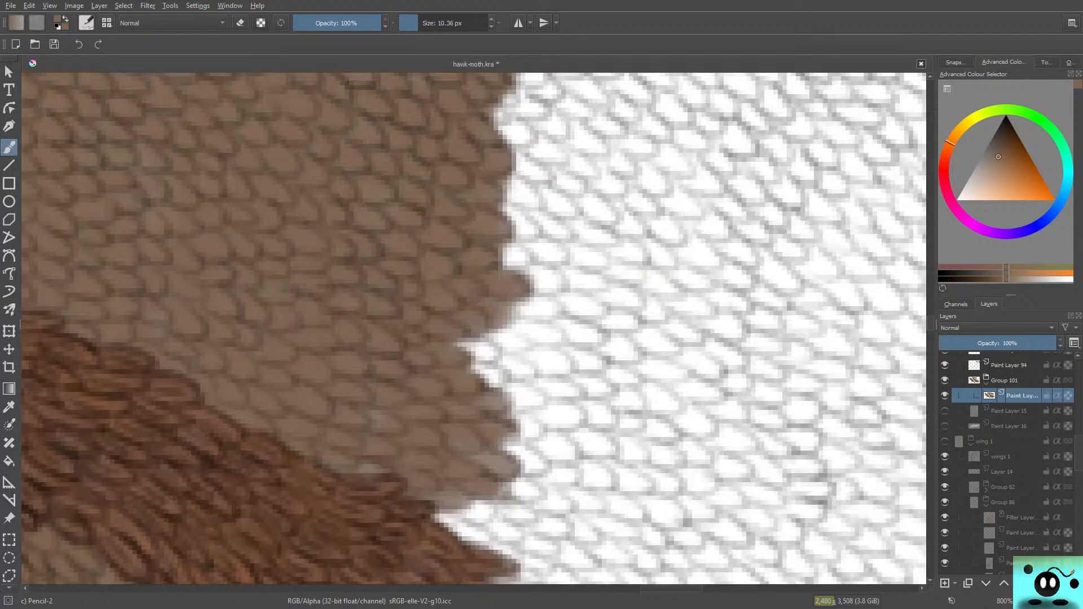
mouse_move(490, 348)
mouse_down()
mouse_move(449, 351)
mouse_move(492, 346)
mouse_move(456, 356)
mouse_move(513, 387)
mouse_move(492, 381)
mouse_move(488, 395)
mouse_move(521, 397)
mouse_move(524, 412)
mouse_move(508, 414)
mouse_move(519, 431)
mouse_move(479, 434)
mouse_move(520, 436)
mouse_move(498, 454)
mouse_move(538, 462)
mouse_move(516, 440)
mouse_move(536, 466)
mouse_move(468, 426)
mouse_move(493, 471)
mouse_move(513, 476)
mouse_move(445, 451)
mouse_move(364, 381)
mouse_move(420, 442)
mouse_move(348, 452)
mouse_move(383, 478)
mouse_move(348, 458)
mouse_move(490, 476)
mouse_move(498, 500)
mouse_move(473, 513)
mouse_move(524, 503)
mouse_move(533, 521)
mouse_move(468, 519)
mouse_move(483, 513)
mouse_move(461, 532)
mouse_move(493, 533)
mouse_move(516, 516)
mouse_move(533, 534)
mouse_move(439, 515)
mouse_up()
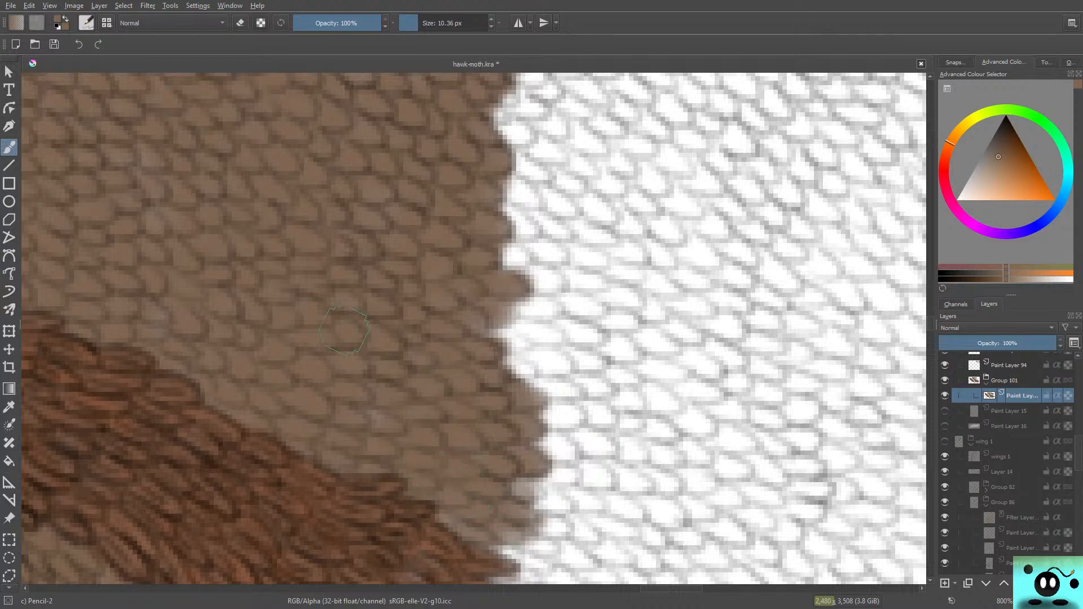
scroll(473, 328, up, 6)
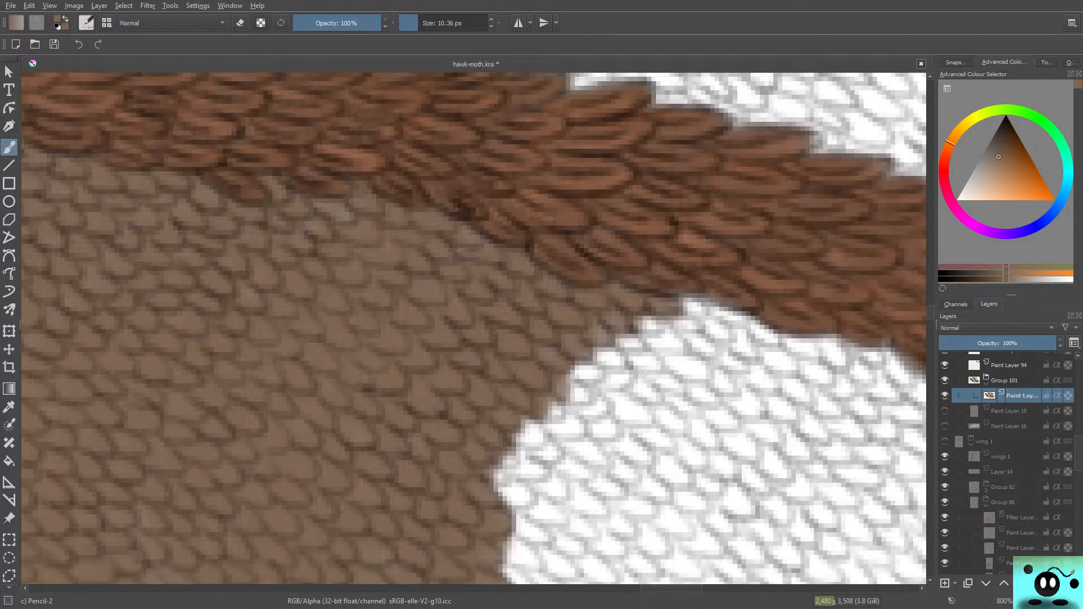
Step: Paint brown over the white scales beneath the upper vein and extend it into a slanted edge below
scroll(474, 328, down, 1)
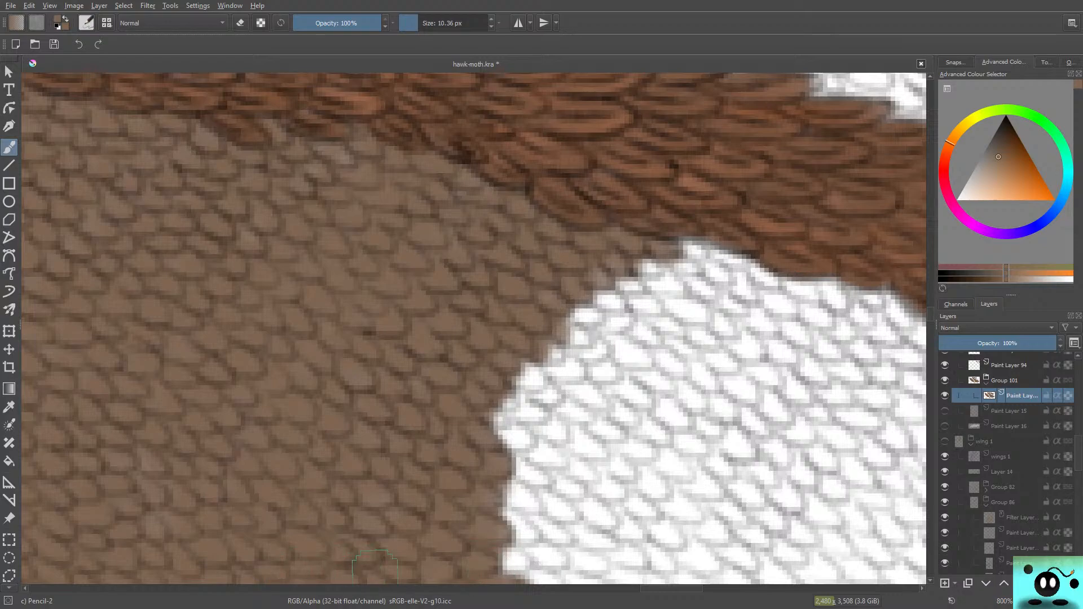
drag(650, 589, 665, 588)
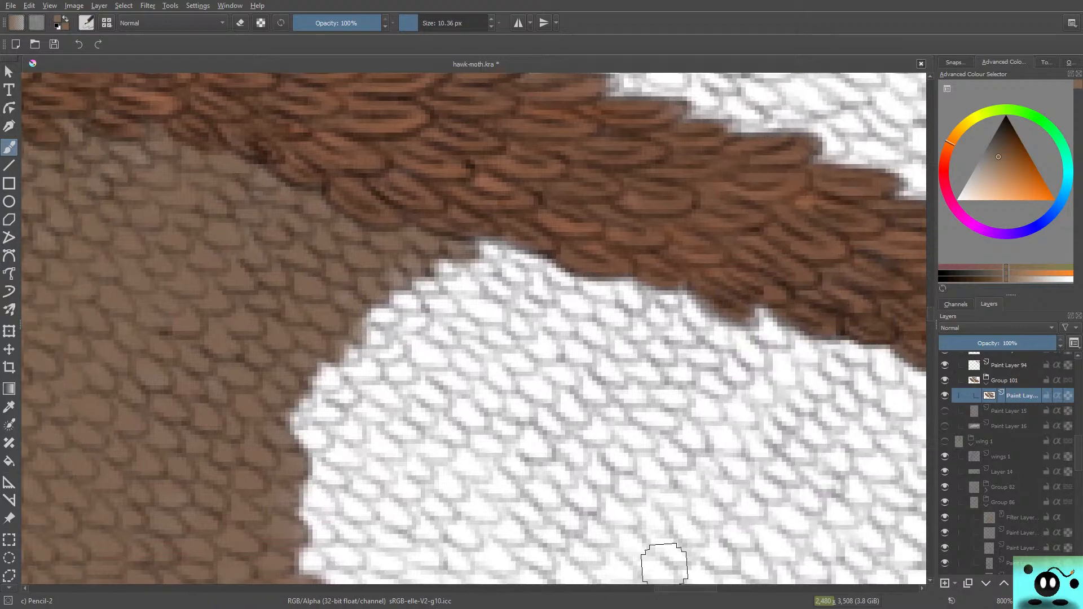
mouse_move(475, 233)
mouse_down()
mouse_move(498, 252)
mouse_move(467, 240)
mouse_move(533, 254)
mouse_move(496, 285)
mouse_move(519, 297)
mouse_up()
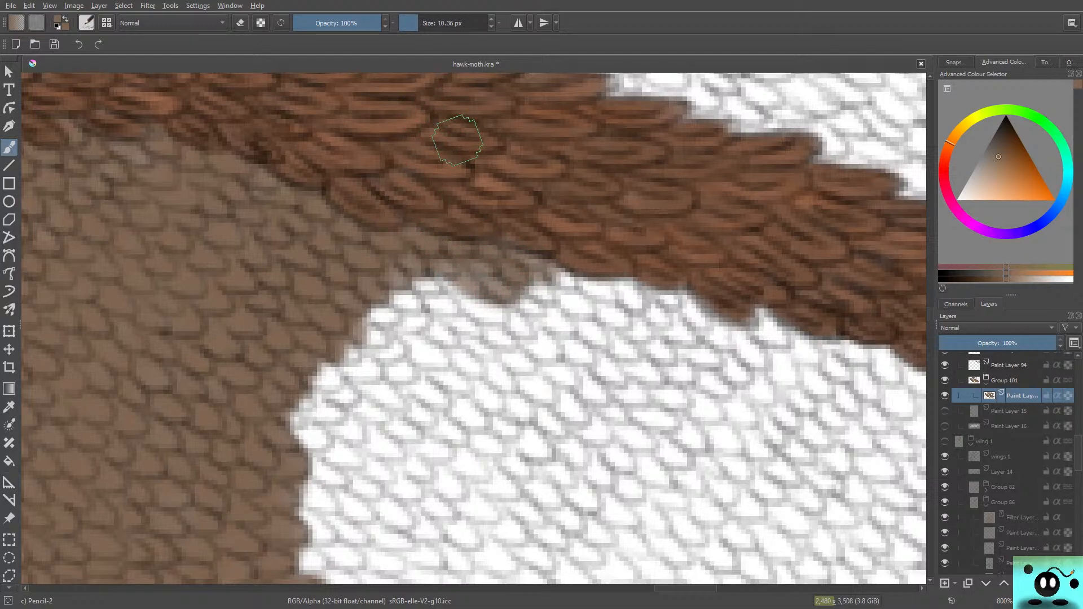
mouse_move(479, 308)
mouse_down()
mouse_move(414, 284)
mouse_move(410, 260)
mouse_move(383, 279)
mouse_move(409, 250)
mouse_move(383, 240)
mouse_move(375, 298)
mouse_move(412, 309)
mouse_move(435, 345)
mouse_move(406, 331)
mouse_move(390, 341)
mouse_move(342, 312)
mouse_move(348, 372)
mouse_up()
mouse_move(342, 330)
mouse_down()
mouse_move(394, 361)
mouse_move(456, 324)
mouse_move(392, 376)
mouse_move(460, 331)
mouse_move(462, 313)
mouse_move(445, 356)
mouse_up()
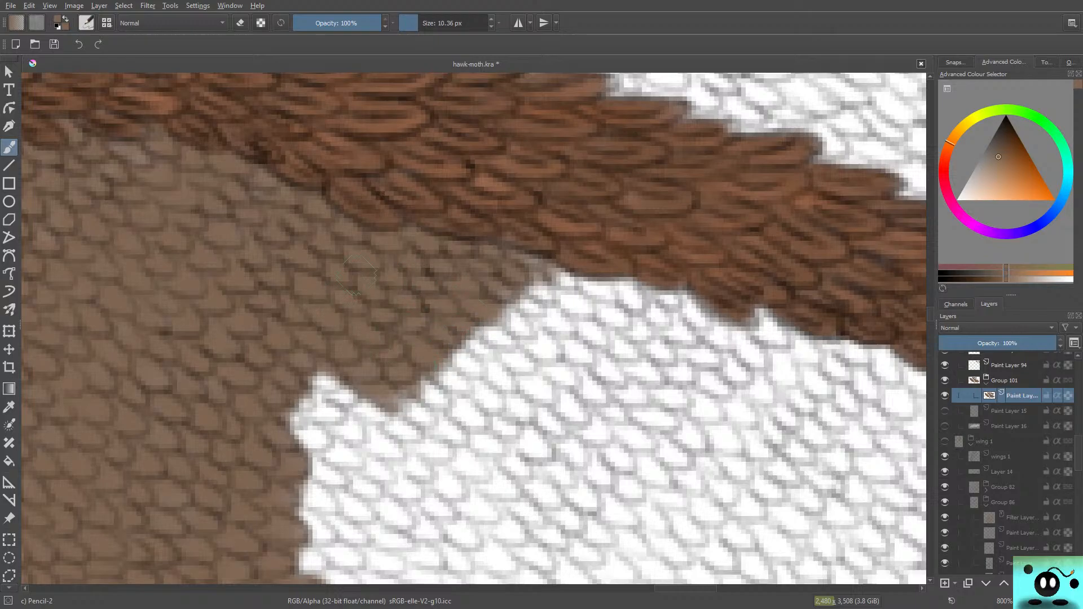
Step: Fill the white notches midway down the edge with brown, widening the area between the two veins
drag(930, 313, 930, 319)
mouse_move(317, 179)
mouse_down()
mouse_move(370, 203)
mouse_move(350, 187)
mouse_move(360, 224)
mouse_move(327, 231)
mouse_move(321, 221)
mouse_move(333, 242)
mouse_move(375, 226)
mouse_move(387, 248)
mouse_move(423, 194)
mouse_up()
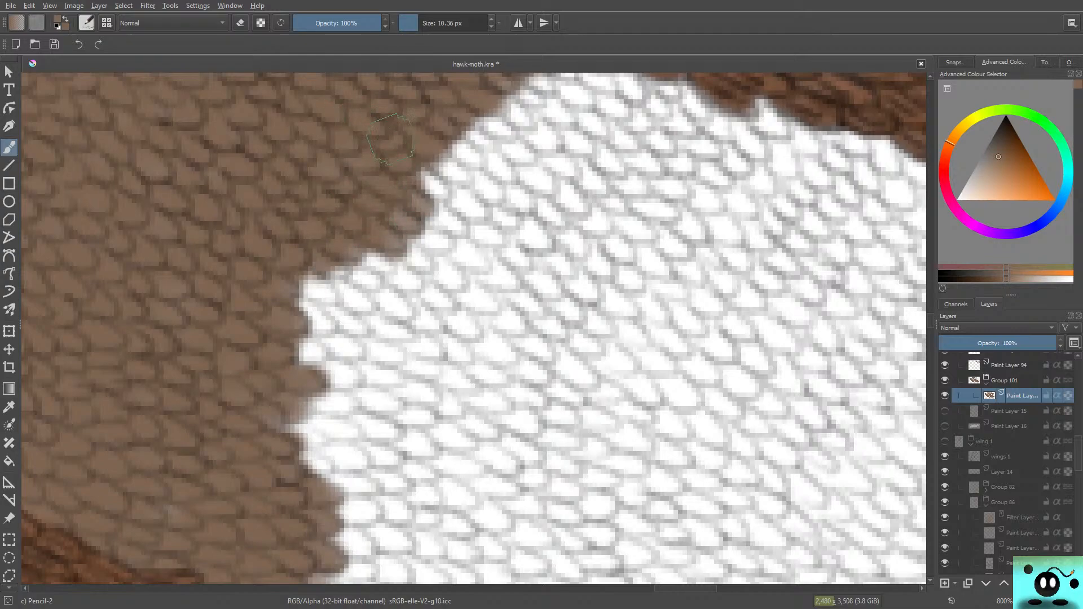
mouse_move(322, 285)
mouse_down()
mouse_move(346, 268)
mouse_move(383, 260)
mouse_move(354, 279)
mouse_move(314, 270)
mouse_move(290, 291)
mouse_move(294, 313)
mouse_move(324, 324)
mouse_move(340, 315)
mouse_move(331, 285)
mouse_move(292, 302)
mouse_move(329, 242)
mouse_move(304, 267)
mouse_move(299, 337)
mouse_move(350, 325)
mouse_move(303, 356)
mouse_move(331, 346)
mouse_move(307, 367)
mouse_move(343, 363)
mouse_move(311, 374)
mouse_move(335, 368)
mouse_move(359, 340)
mouse_move(352, 370)
mouse_move(292, 426)
mouse_move(345, 407)
mouse_move(274, 437)
mouse_move(341, 418)
mouse_move(318, 447)
mouse_move(312, 434)
mouse_move(339, 412)
mouse_move(328, 374)
mouse_up()
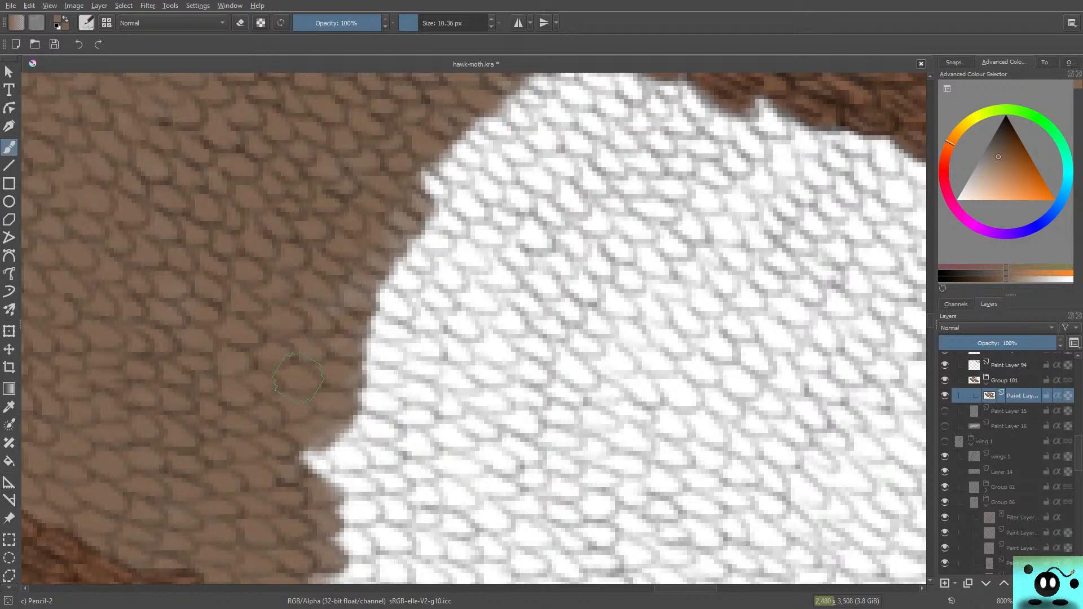
Step: Paint a diagonal brown streak across the white scales above the lower vein and fill the gap between it and the brown edge
scroll(474, 327, down, 5)
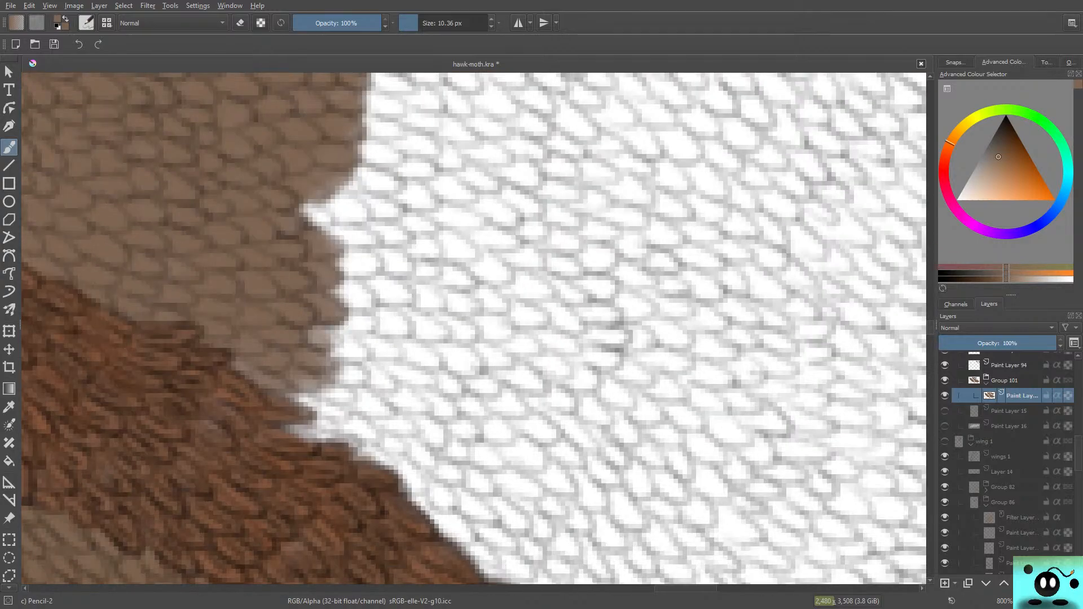
mouse_move(298, 210)
mouse_down()
mouse_move(375, 222)
mouse_move(375, 192)
mouse_move(392, 172)
mouse_move(406, 222)
mouse_move(379, 93)
mouse_move(560, 363)
mouse_move(478, 195)
mouse_move(558, 429)
mouse_move(406, 147)
mouse_up()
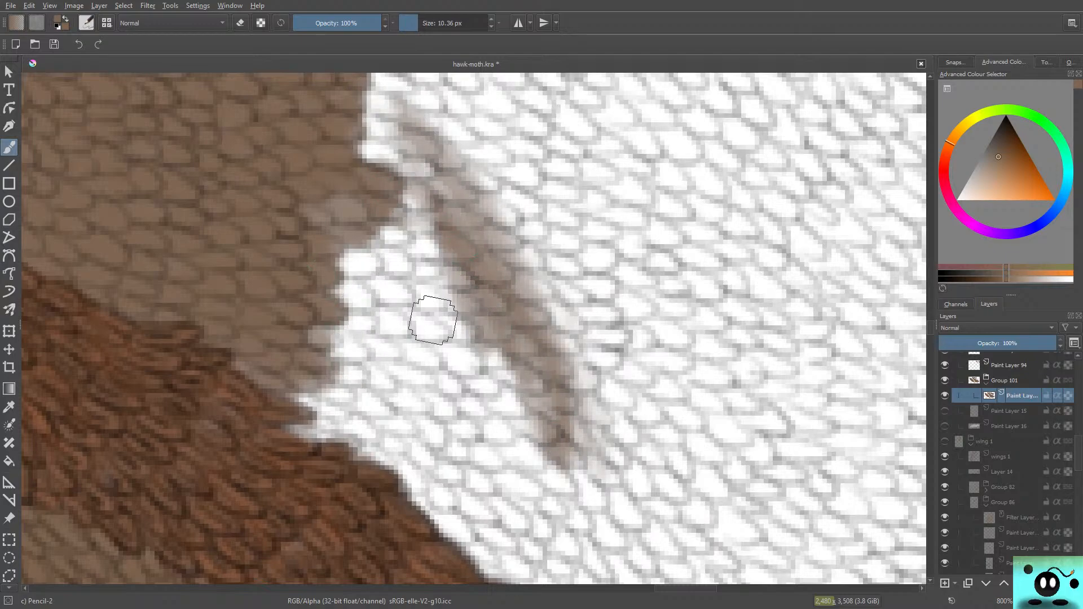
mouse_move(433, 320)
mouse_down()
mouse_move(359, 262)
mouse_move(484, 376)
mouse_move(341, 278)
mouse_move(441, 365)
mouse_move(331, 248)
mouse_move(341, 328)
mouse_move(370, 370)
mouse_move(333, 246)
mouse_up()
drag(343, 198, 348, 303)
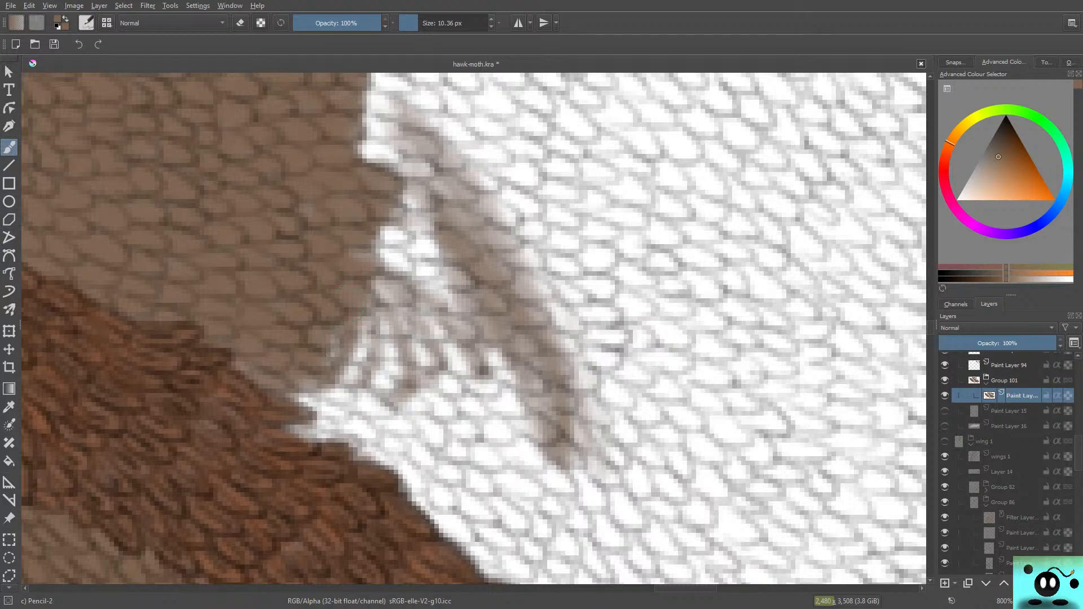
mouse_move(362, 352)
mouse_down()
mouse_move(350, 338)
mouse_move(389, 282)
mouse_move(417, 338)
mouse_move(437, 350)
mouse_move(451, 282)
mouse_move(460, 299)
mouse_move(414, 214)
mouse_move(406, 265)
mouse_move(363, 277)
mouse_up()
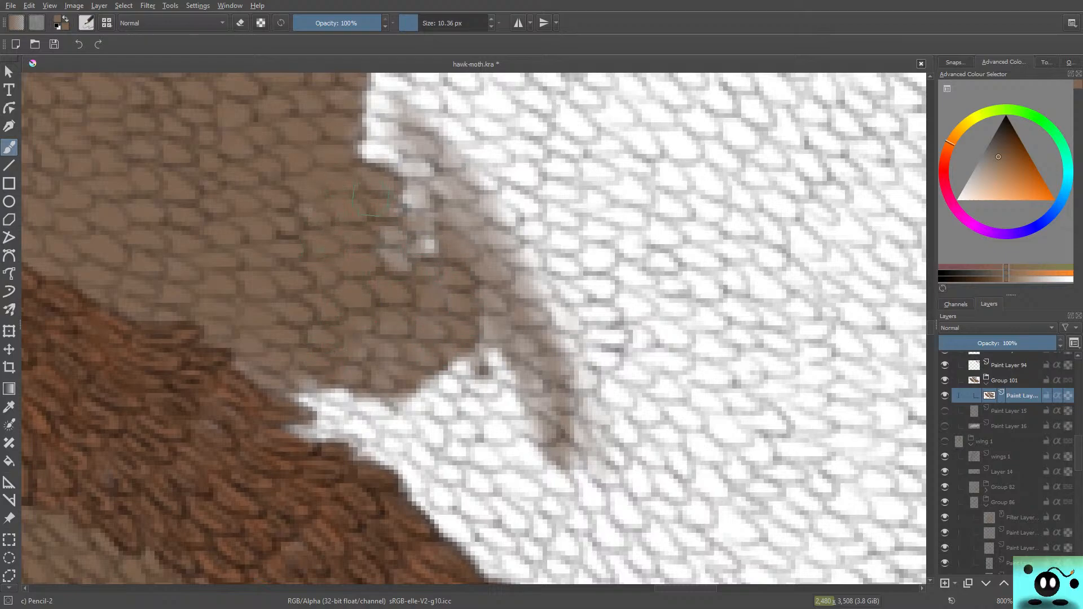
mouse_move(405, 220)
mouse_down()
mouse_move(384, 165)
mouse_move(331, 129)
mouse_move(352, 155)
mouse_move(391, 113)
mouse_up()
mouse_move(411, 223)
mouse_down()
mouse_move(351, 125)
mouse_move(355, 110)
mouse_move(462, 218)
mouse_move(414, 133)
mouse_move(352, 74)
mouse_move(422, 127)
mouse_move(502, 223)
mouse_move(403, 142)
mouse_up()
drag(390, 85, 376, 164)
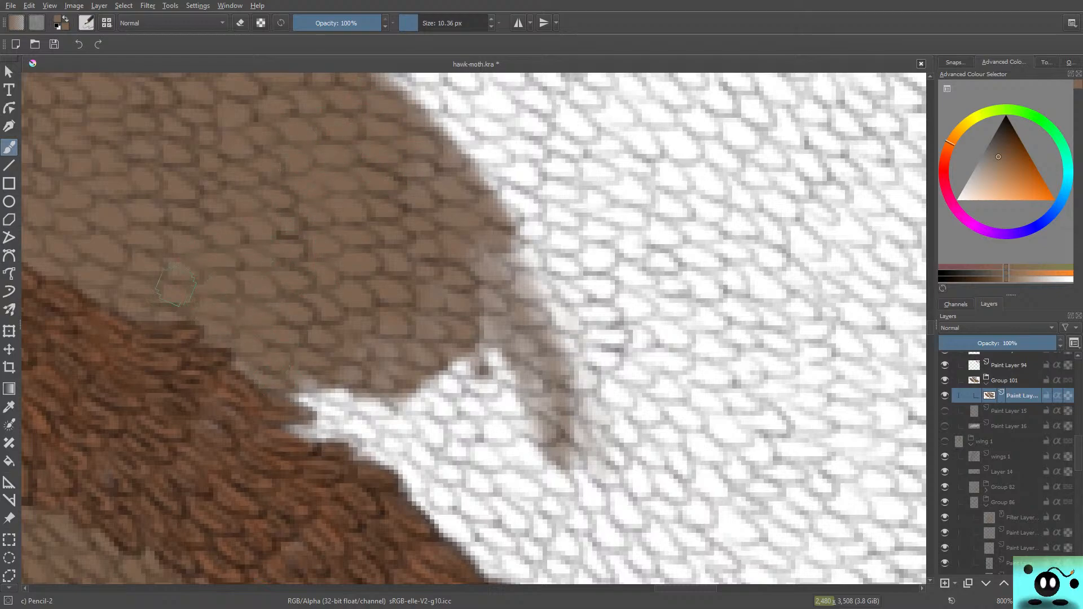
Step: Carry the brown down along the lower vein and fill the white scales beside the upper part of the diagonal streak
mouse_move(254, 374)
mouse_down()
mouse_move(300, 397)
mouse_move(288, 410)
mouse_move(275, 399)
mouse_move(317, 401)
mouse_move(366, 450)
mouse_move(290, 376)
mouse_move(237, 360)
mouse_move(401, 407)
mouse_move(390, 331)
mouse_up()
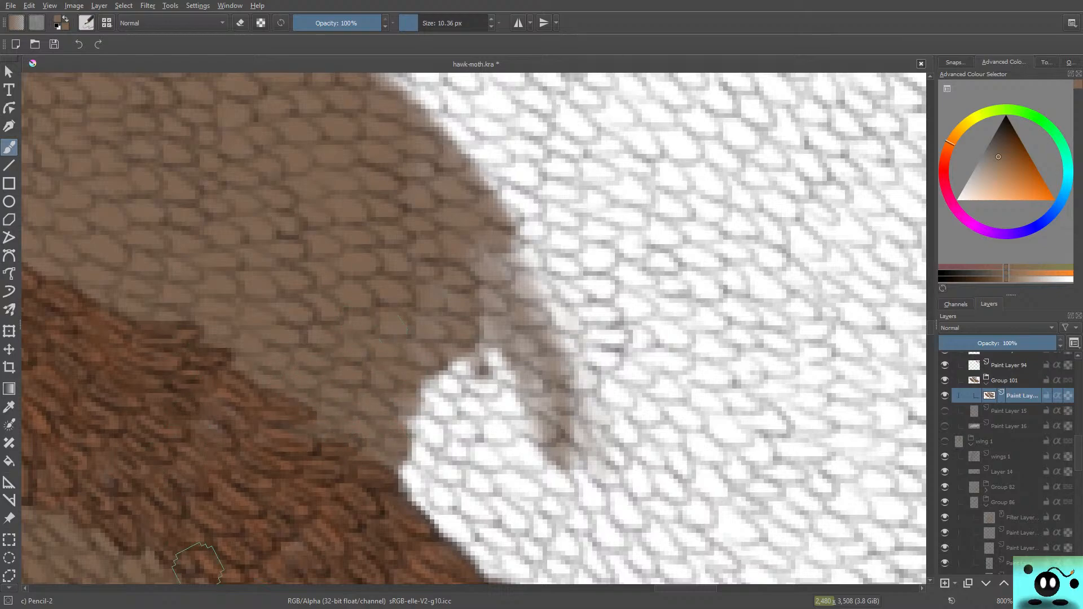
mouse_move(930, 325)
mouse_down()
mouse_move(930, 338)
mouse_move(930, 326)
mouse_up()
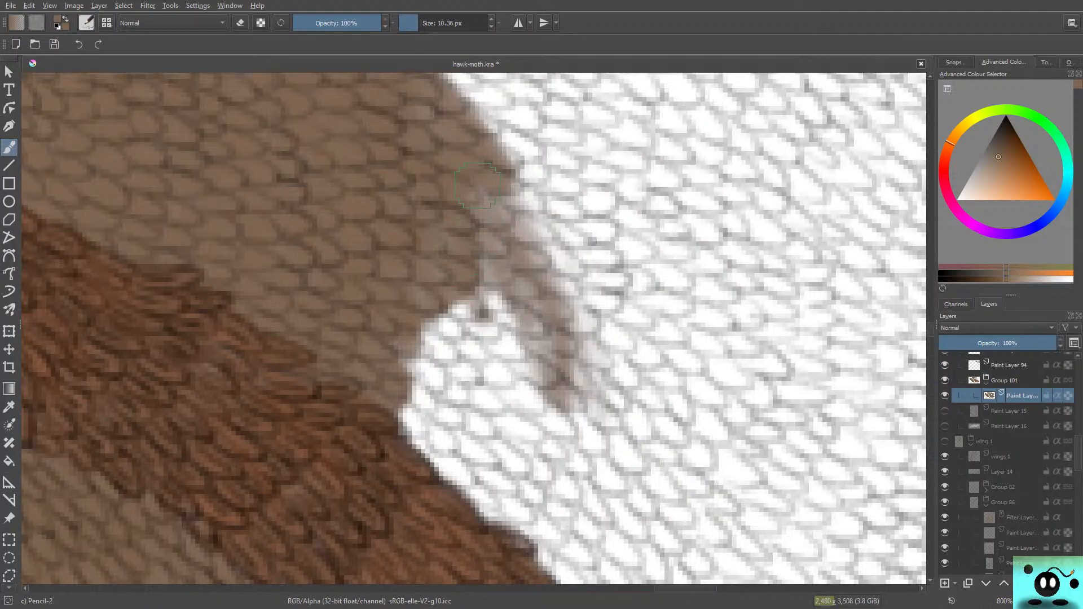
mouse_move(478, 185)
mouse_down()
mouse_move(466, 263)
mouse_move(433, 309)
mouse_up()
mouse_move(402, 412)
mouse_down()
mouse_move(420, 440)
mouse_move(423, 418)
mouse_move(434, 449)
mouse_move(451, 429)
mouse_move(395, 367)
mouse_move(418, 389)
mouse_move(402, 375)
mouse_move(446, 366)
mouse_move(488, 384)
mouse_move(474, 356)
mouse_move(507, 313)
mouse_move(451, 302)
mouse_up()
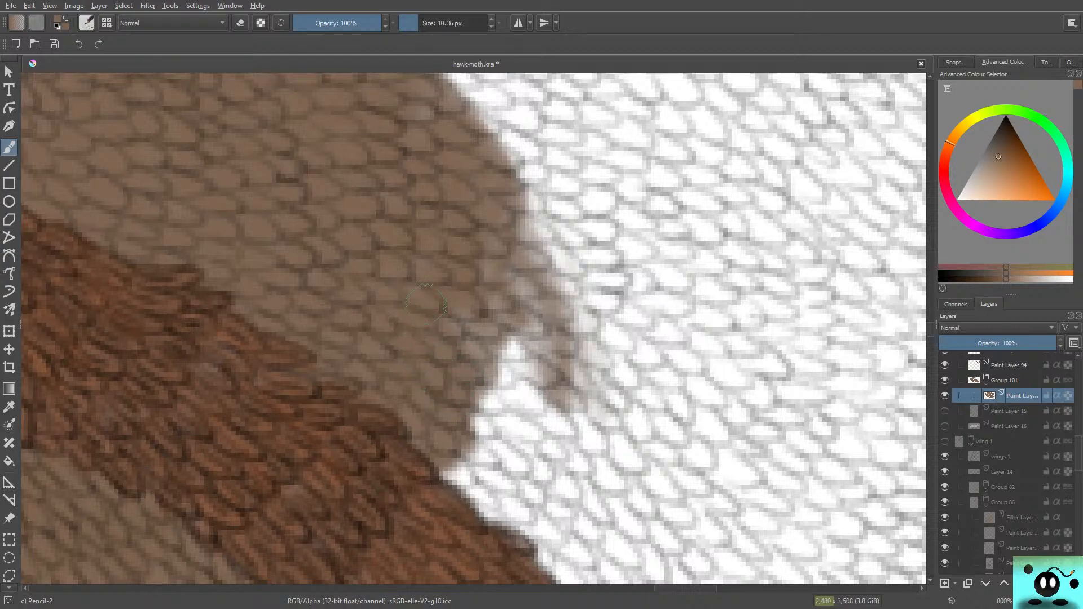
mouse_move(486, 272)
mouse_down()
mouse_move(514, 290)
mouse_move(525, 220)
mouse_move(485, 119)
mouse_move(542, 170)
mouse_up()
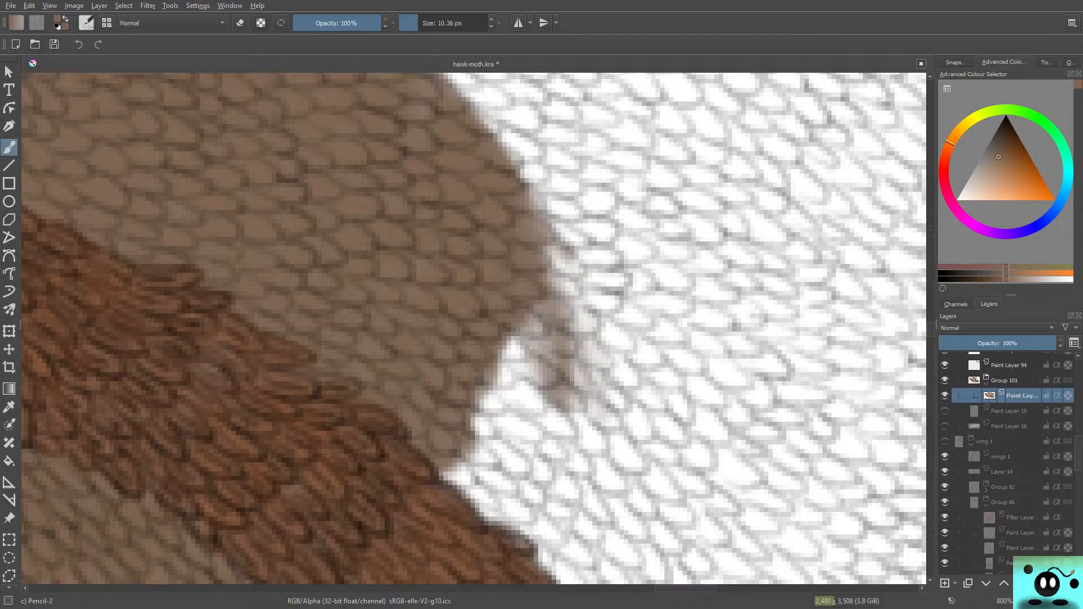
Step: Fill most of the angular white notch in the middle of the edge and cover the small point above it
scroll(474, 328, up, 4)
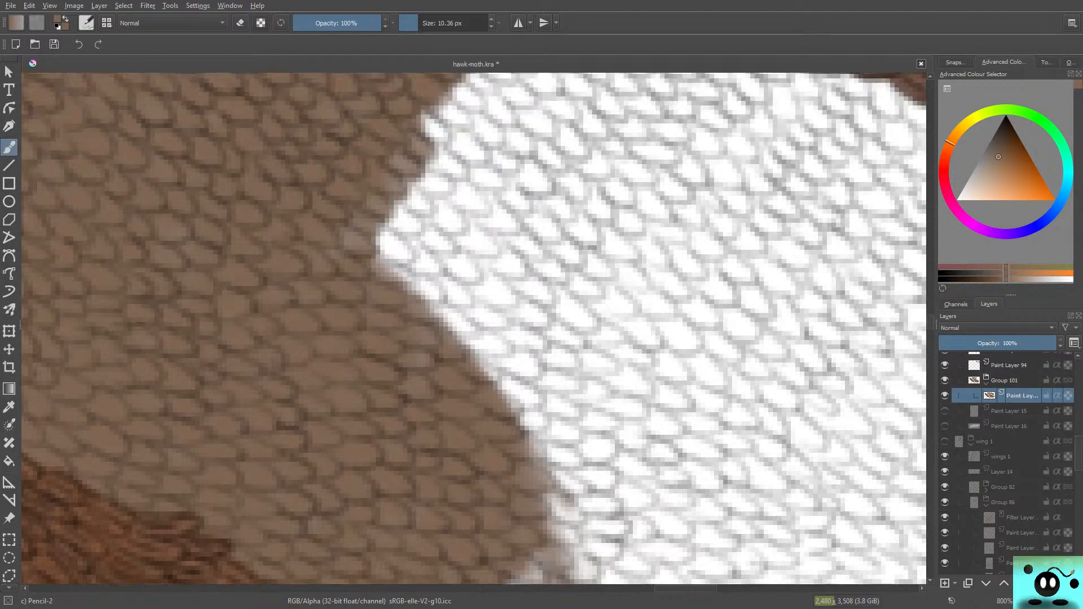
mouse_move(397, 237)
mouse_down()
mouse_move(406, 290)
mouse_move(389, 248)
mouse_move(403, 225)
mouse_move(356, 197)
mouse_move(412, 248)
mouse_move(420, 220)
mouse_move(456, 221)
mouse_move(446, 186)
mouse_up()
mouse_move(394, 153)
mouse_down()
mouse_move(440, 135)
mouse_move(480, 186)
mouse_move(465, 186)
mouse_up()
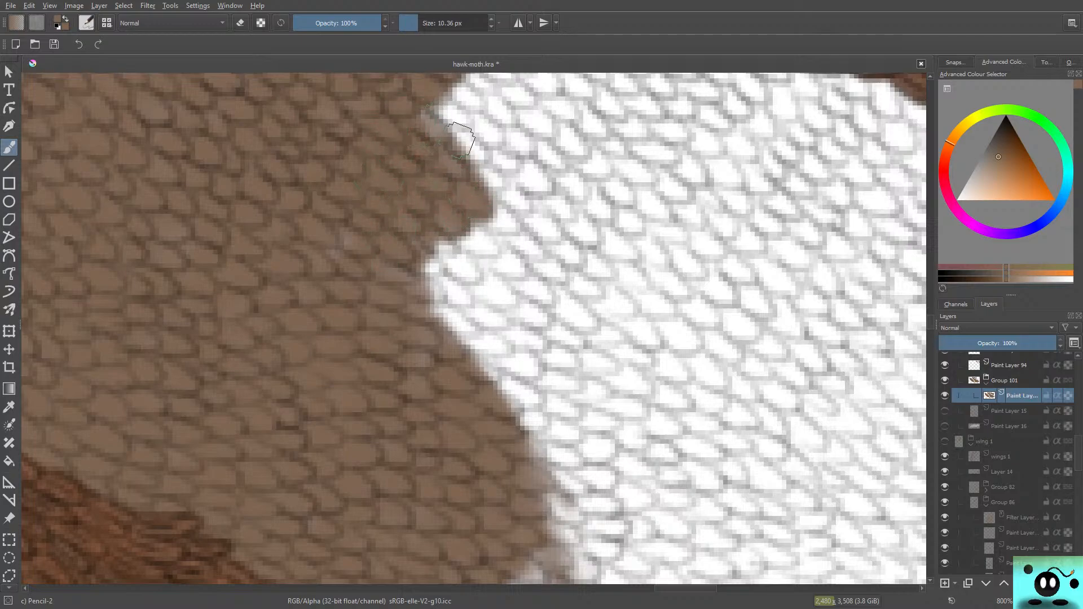
mouse_move(460, 138)
mouse_down()
mouse_move(473, 152)
mouse_move(468, 102)
mouse_move(482, 129)
mouse_up()
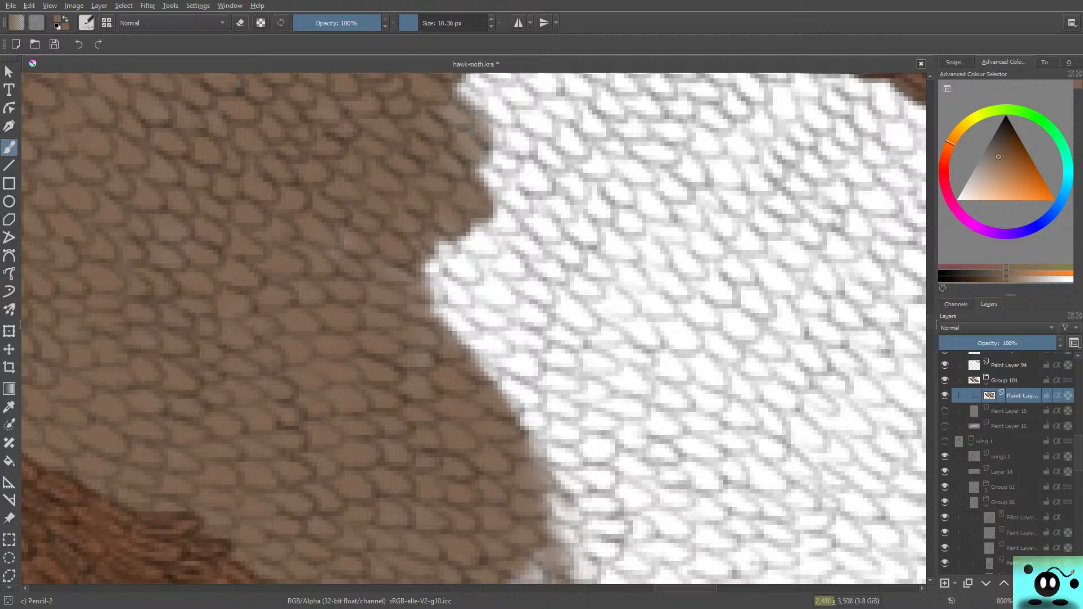
Step: Extend the brown along the underside of the upper vein and widen the slanted edge down to the middle notch
scroll(474, 329, up, 4)
scroll(474, 329, down, 2)
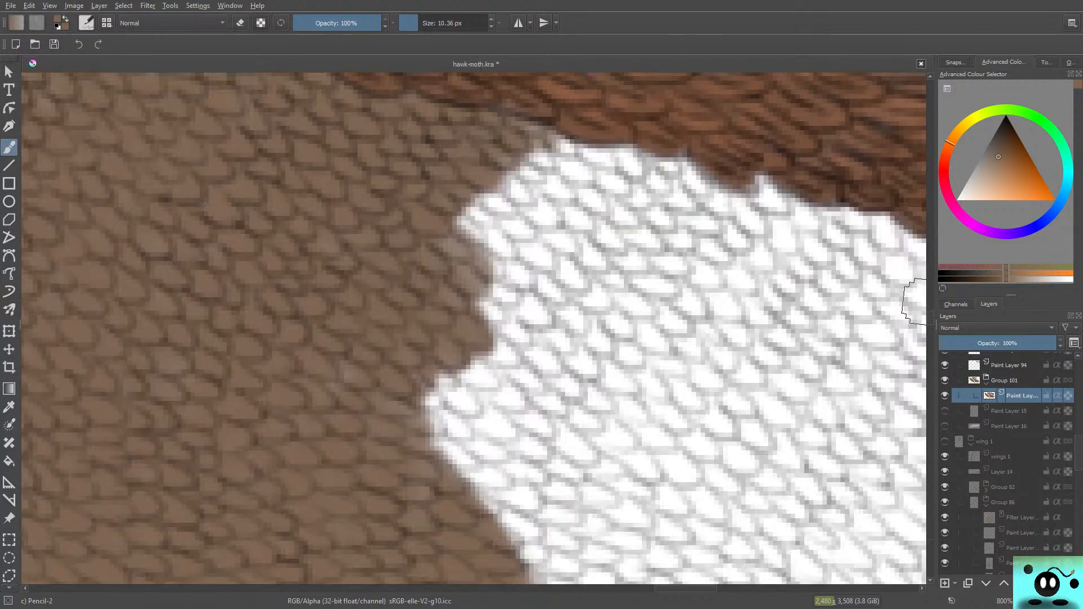
mouse_move(476, 220)
mouse_down()
mouse_move(450, 217)
mouse_move(475, 232)
mouse_move(496, 221)
mouse_move(480, 214)
mouse_move(520, 204)
mouse_move(509, 178)
mouse_move(550, 180)
mouse_move(526, 133)
mouse_move(571, 129)
mouse_move(568, 154)
mouse_move(503, 115)
mouse_move(527, 136)
mouse_move(459, 201)
mouse_move(460, 227)
mouse_move(438, 261)
mouse_move(492, 286)
mouse_move(473, 286)
mouse_move(503, 257)
mouse_move(460, 269)
mouse_move(502, 243)
mouse_up()
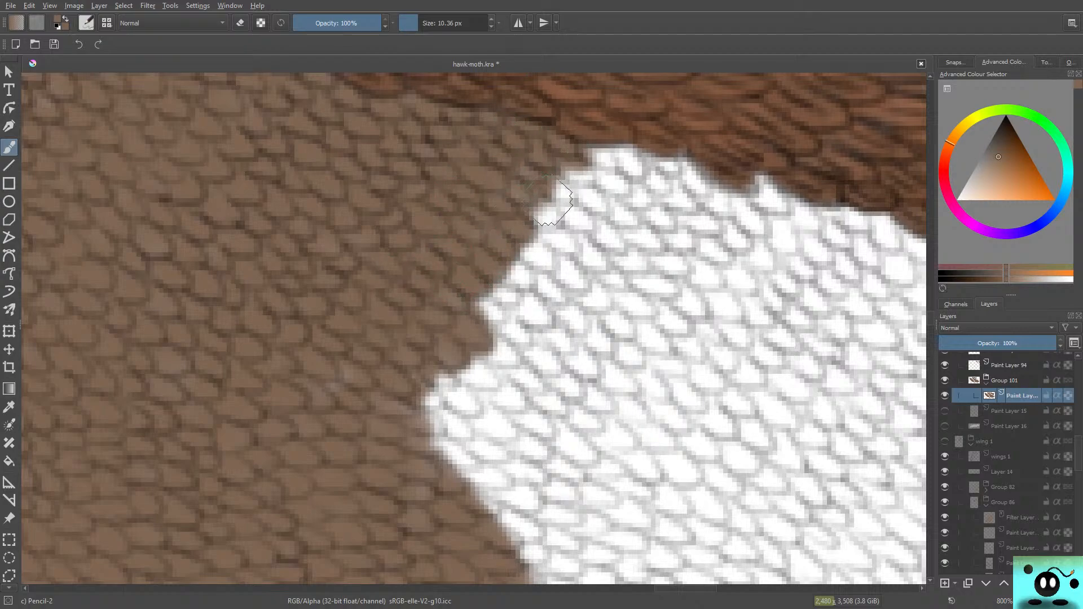
mouse_move(552, 202)
mouse_down()
mouse_move(527, 217)
mouse_move(556, 227)
mouse_move(576, 211)
mouse_move(574, 191)
mouse_move(590, 191)
mouse_move(594, 158)
mouse_move(614, 159)
mouse_move(587, 150)
mouse_move(614, 149)
mouse_move(586, 135)
mouse_move(572, 148)
mouse_move(585, 200)
mouse_move(602, 203)
mouse_move(542, 168)
mouse_move(571, 234)
mouse_move(584, 220)
mouse_move(561, 221)
mouse_move(491, 283)
mouse_up()
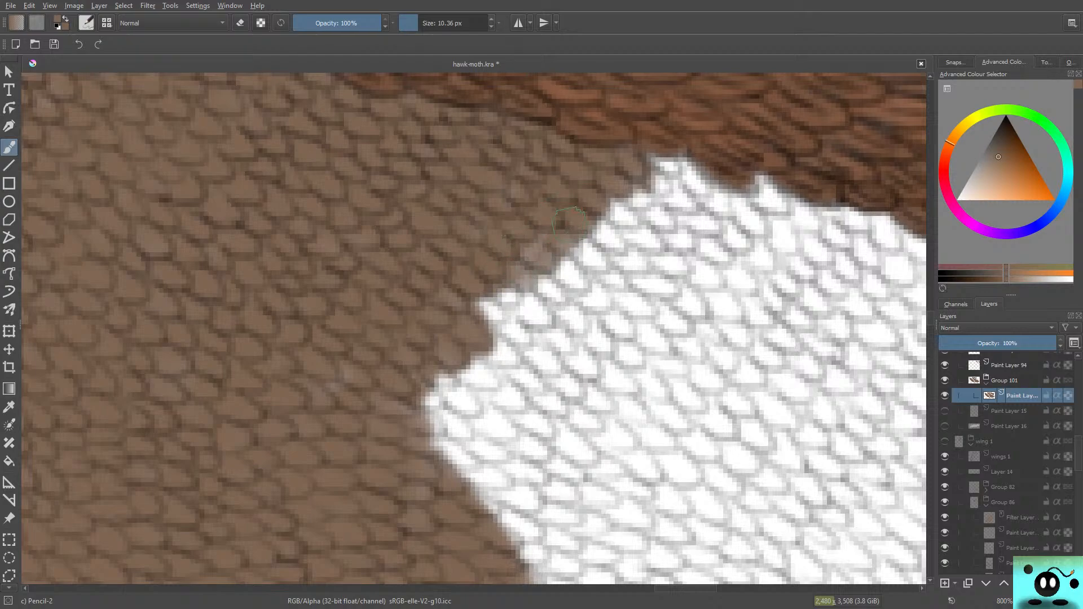
mouse_move(570, 223)
mouse_down()
mouse_move(473, 297)
mouse_move(504, 277)
mouse_move(495, 305)
mouse_move(516, 289)
mouse_move(467, 332)
mouse_move(527, 306)
mouse_move(486, 335)
mouse_move(508, 330)
mouse_move(502, 355)
mouse_up()
mouse_move(656, 184)
mouse_down()
mouse_move(639, 157)
mouse_move(639, 179)
mouse_move(657, 195)
mouse_move(583, 185)
mouse_move(616, 254)
mouse_move(606, 238)
mouse_move(594, 253)
mouse_move(549, 238)
mouse_move(565, 286)
mouse_move(552, 292)
mouse_move(536, 280)
mouse_move(565, 301)
mouse_move(521, 237)
mouse_move(537, 280)
mouse_move(499, 344)
mouse_move(535, 317)
mouse_move(511, 356)
mouse_move(467, 381)
mouse_move(557, 310)
mouse_move(489, 345)
mouse_move(470, 367)
mouse_move(489, 375)
mouse_move(451, 369)
mouse_move(464, 389)
mouse_move(427, 381)
mouse_move(464, 412)
mouse_move(430, 422)
mouse_up()
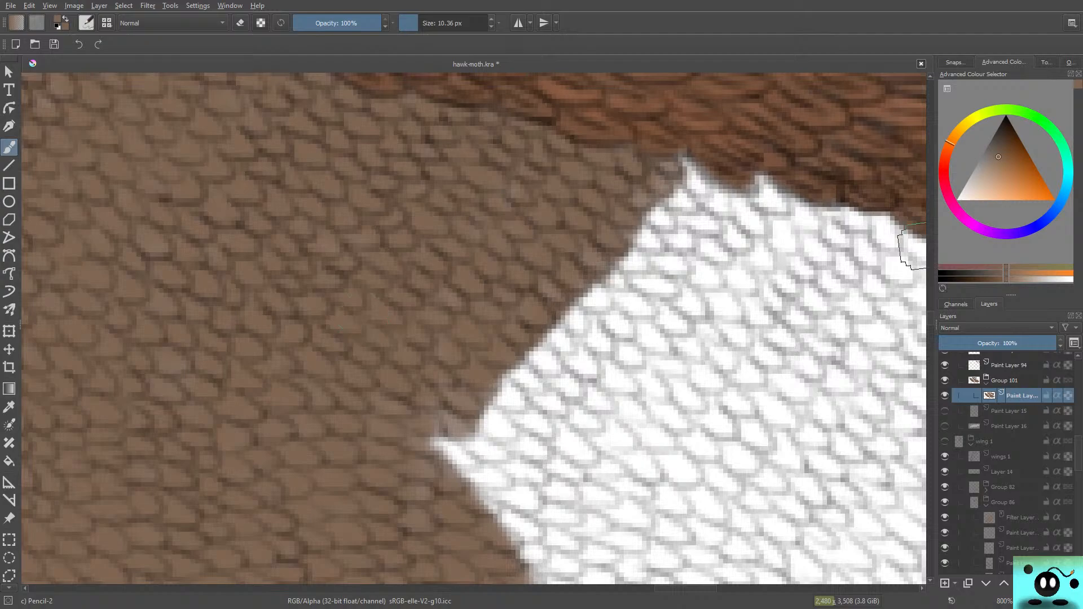
drag(930, 319, 930, 322)
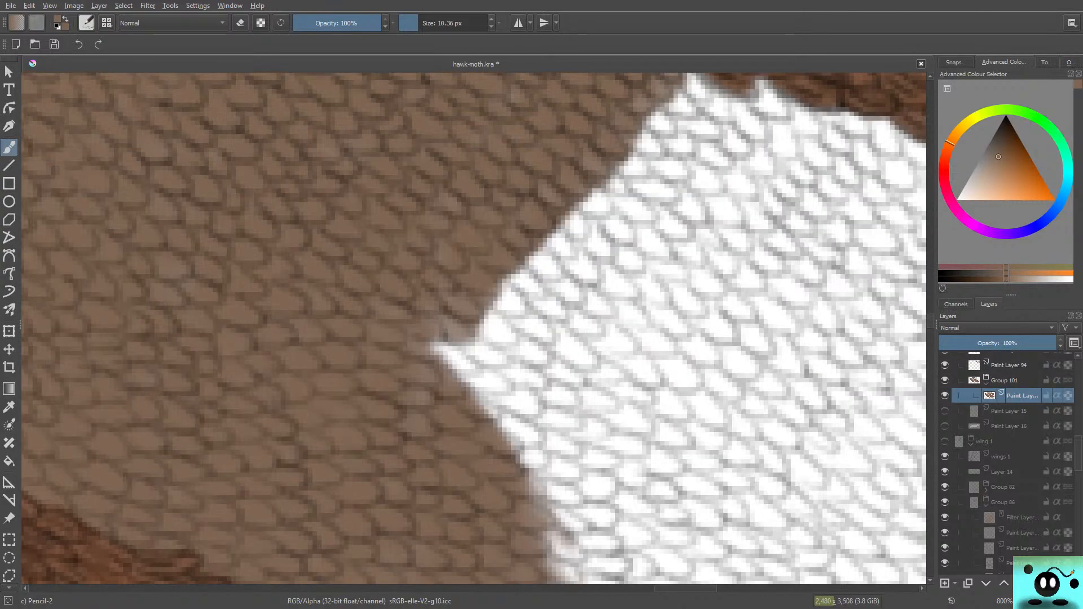
mouse_move(449, 391)
mouse_down()
mouse_move(432, 363)
mouse_move(433, 350)
mouse_move(454, 350)
mouse_move(439, 348)
mouse_move(427, 300)
mouse_move(454, 285)
mouse_move(454, 257)
mouse_move(512, 240)
mouse_move(508, 315)
mouse_move(481, 231)
mouse_move(527, 252)
mouse_move(522, 223)
mouse_move(561, 242)
mouse_move(529, 210)
mouse_move(538, 145)
mouse_move(583, 237)
mouse_move(573, 182)
mouse_move(610, 198)
mouse_move(601, 174)
mouse_move(624, 175)
mouse_move(620, 154)
mouse_move(640, 162)
mouse_move(612, 109)
mouse_move(647, 136)
mouse_move(635, 137)
mouse_move(634, 112)
mouse_move(669, 128)
mouse_move(670, 97)
mouse_move(684, 102)
mouse_move(690, 82)
mouse_move(701, 99)
mouse_move(699, 87)
mouse_move(686, 83)
mouse_move(610, 185)
mouse_move(613, 119)
mouse_move(563, 180)
mouse_move(532, 267)
mouse_up()
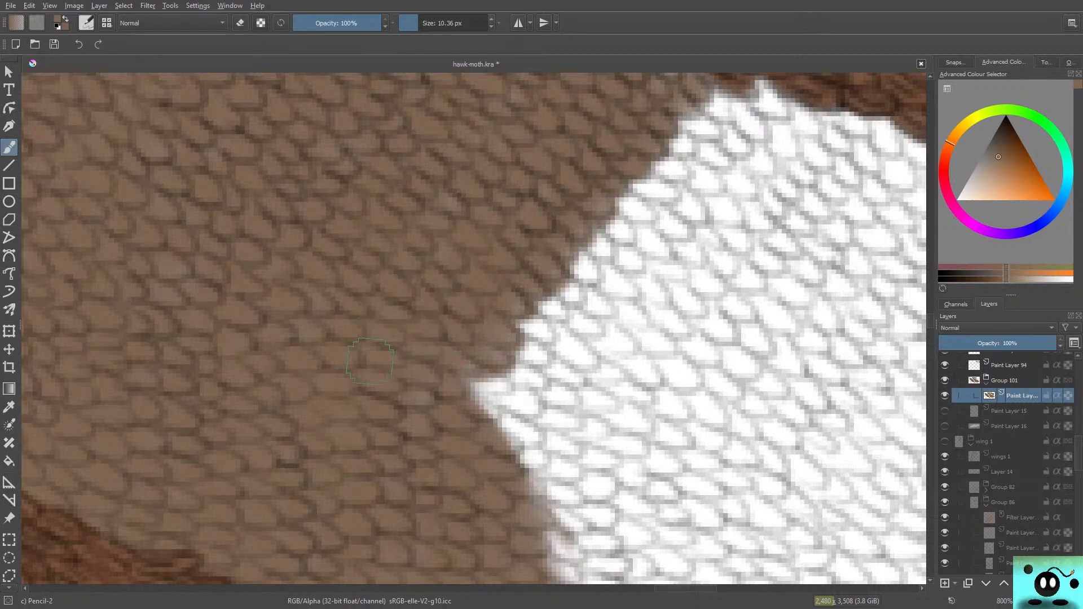
Step: Cover the white points directly beneath the upper vein with brown and fill the scales just below them
scroll(914, 337, up, 3)
mouse_move(697, 199)
mouse_down()
mouse_move(664, 203)
mouse_move(702, 210)
mouse_move(678, 201)
mouse_move(756, 262)
mouse_move(683, 222)
mouse_move(753, 268)
mouse_move(775, 220)
mouse_move(756, 219)
mouse_move(778, 237)
mouse_up()
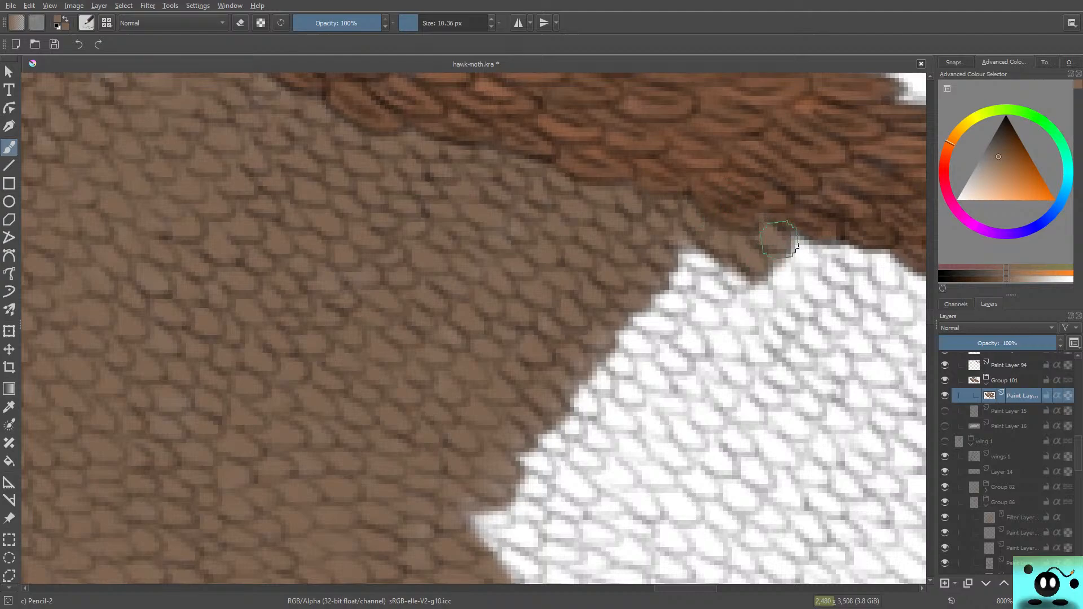
mouse_move(718, 251)
mouse_down()
mouse_move(667, 274)
mouse_move(695, 259)
mouse_move(721, 265)
mouse_move(688, 260)
mouse_up()
mouse_move(739, 284)
mouse_down()
mouse_move(680, 286)
mouse_move(713, 298)
mouse_move(714, 318)
mouse_move(589, 286)
mouse_up()
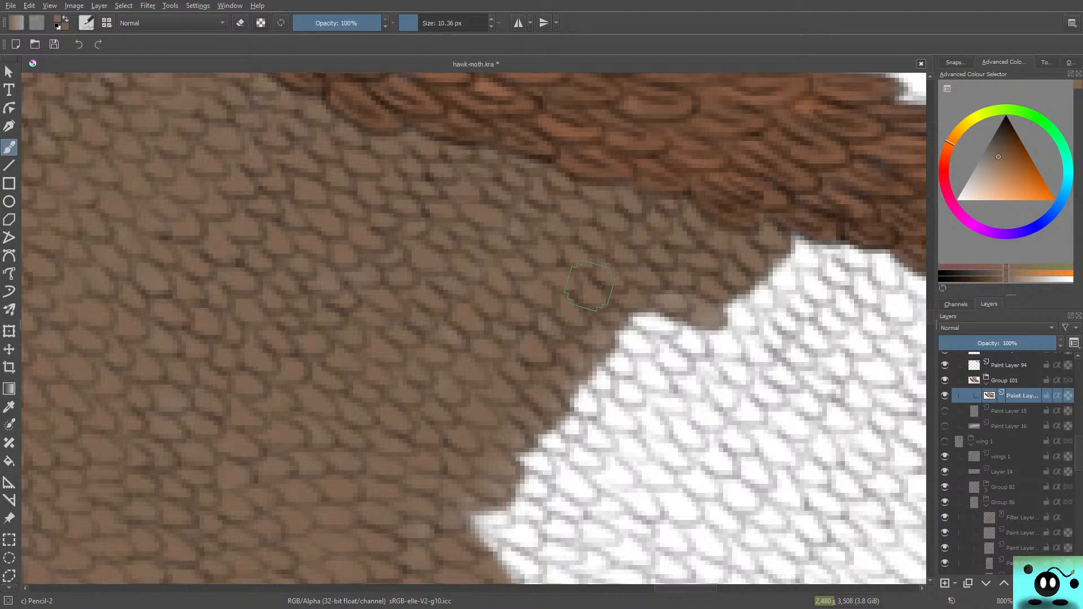
Step: Widen the brown in a continuous band down the slanted edge from the upper vein to the middle notch
scroll(911, 313, down, 5)
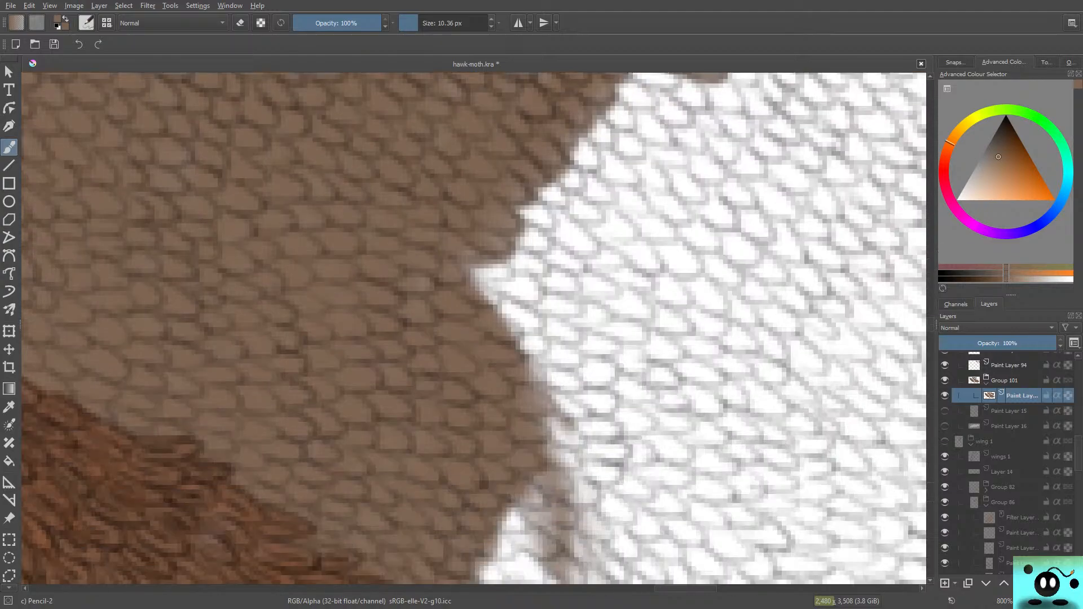
scroll(911, 319, up, 3)
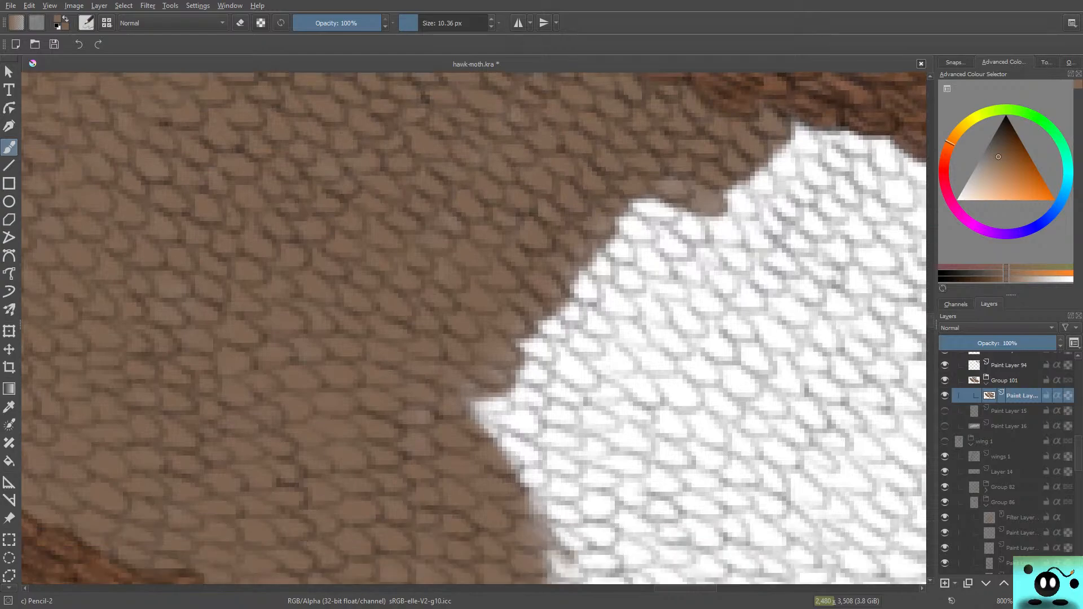
mouse_move(686, 210)
mouse_down()
mouse_move(627, 193)
mouse_move(663, 216)
mouse_move(687, 194)
mouse_move(677, 199)
mouse_move(690, 208)
mouse_move(647, 196)
mouse_move(632, 228)
mouse_move(608, 215)
mouse_move(657, 269)
mouse_move(606, 247)
mouse_move(644, 222)
mouse_move(690, 231)
mouse_up()
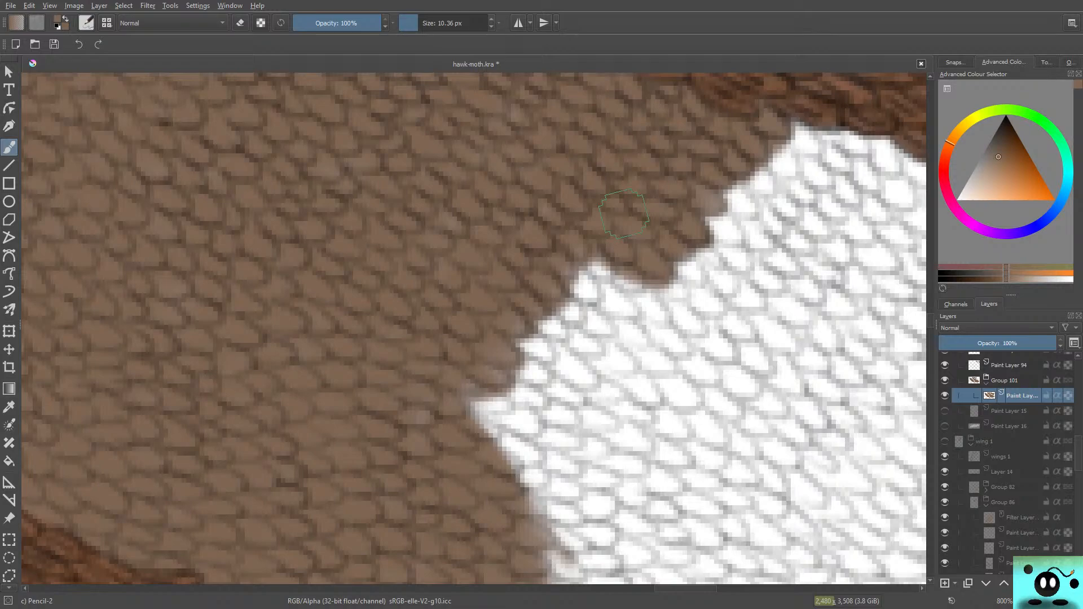
mouse_move(608, 269)
mouse_down()
mouse_move(637, 285)
mouse_move(563, 269)
mouse_move(638, 316)
mouse_move(592, 333)
mouse_move(609, 338)
mouse_move(575, 333)
mouse_move(545, 294)
mouse_up()
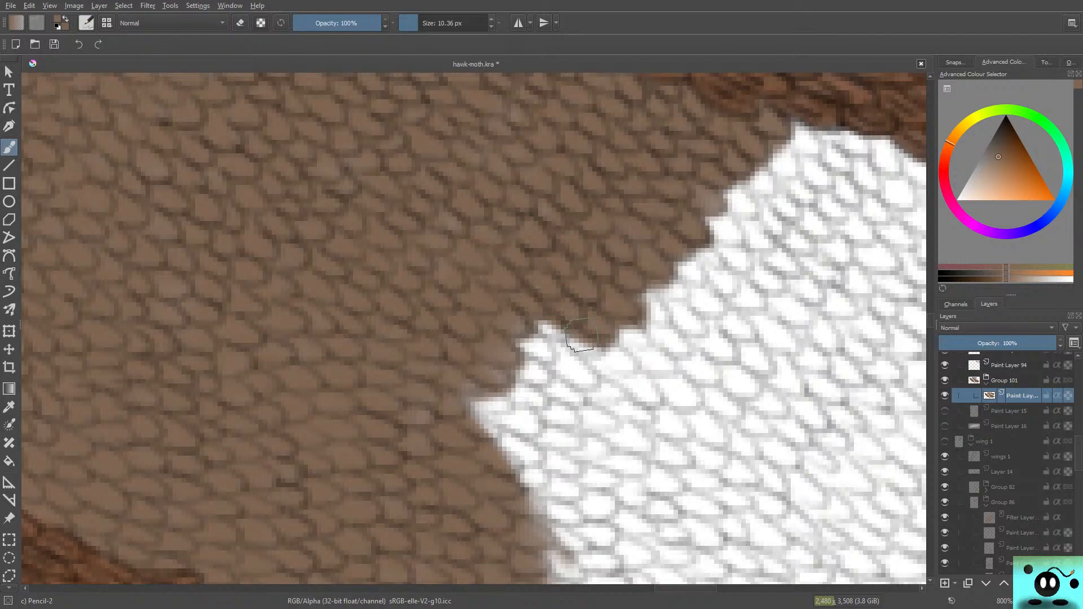
mouse_move(580, 335)
mouse_down()
mouse_move(579, 369)
mouse_move(516, 330)
mouse_move(510, 343)
mouse_move(494, 315)
mouse_move(571, 362)
mouse_move(569, 378)
mouse_move(537, 383)
mouse_move(590, 395)
mouse_move(558, 364)
mouse_move(565, 372)
mouse_move(497, 350)
mouse_move(487, 358)
mouse_move(521, 395)
mouse_move(520, 405)
mouse_move(496, 398)
mouse_move(502, 404)
mouse_move(574, 420)
mouse_move(551, 406)
mouse_move(483, 404)
mouse_move(499, 389)
mouse_move(483, 409)
mouse_move(501, 418)
mouse_move(456, 416)
mouse_up()
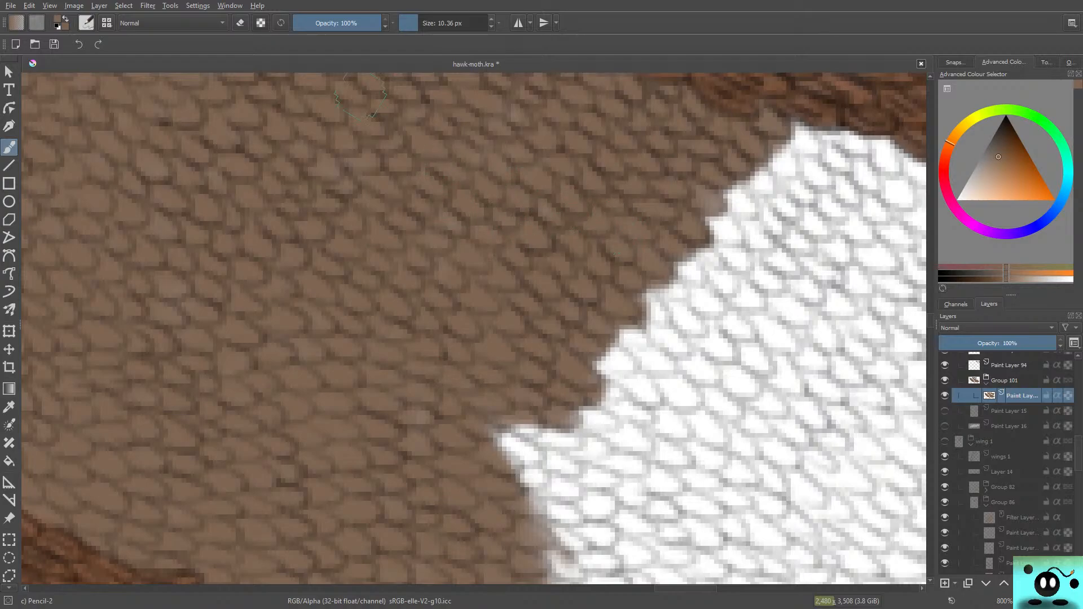
Step: Fill the pointed white notch in the middle of the edge with brown
drag(930, 320, 930, 321)
mouse_move(540, 427)
mouse_down()
mouse_move(543, 404)
mouse_move(500, 410)
mouse_move(484, 399)
mouse_move(480, 368)
mouse_up()
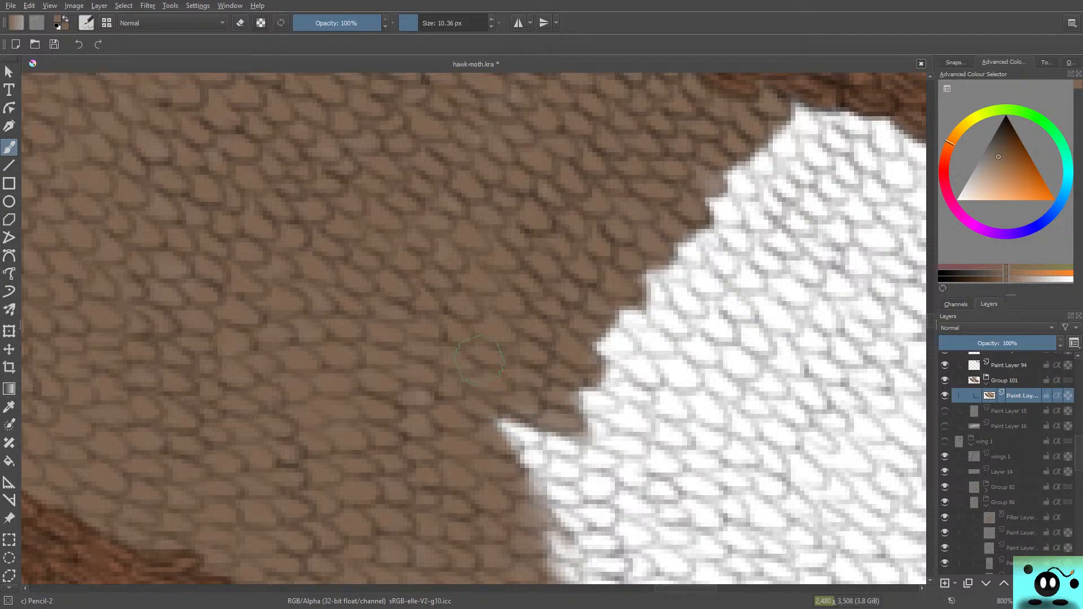
mouse_move(553, 440)
mouse_down()
mouse_move(575, 447)
mouse_move(484, 420)
mouse_move(574, 444)
mouse_move(512, 467)
mouse_up()
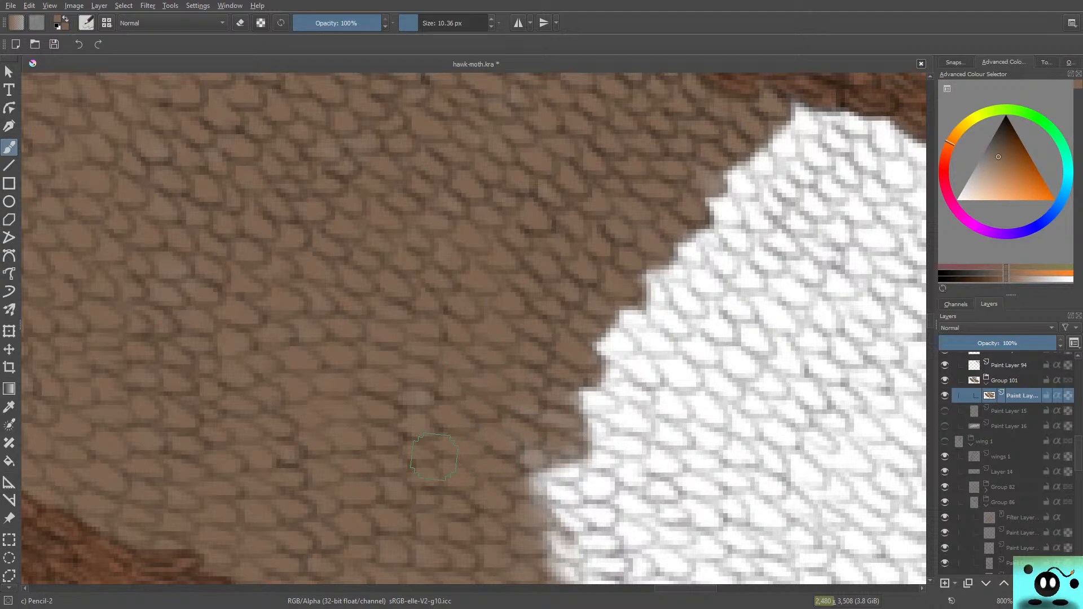
Step: Paint brown over the next white scales under the upper vein, at the top of the slanted edge
mouse_move(793, 138)
mouse_down()
mouse_move(852, 129)
mouse_move(813, 108)
mouse_move(821, 102)
mouse_move(834, 120)
mouse_move(786, 115)
mouse_move(798, 145)
mouse_move(758, 127)
mouse_move(743, 137)
mouse_move(742, 159)
mouse_move(769, 164)
mouse_up()
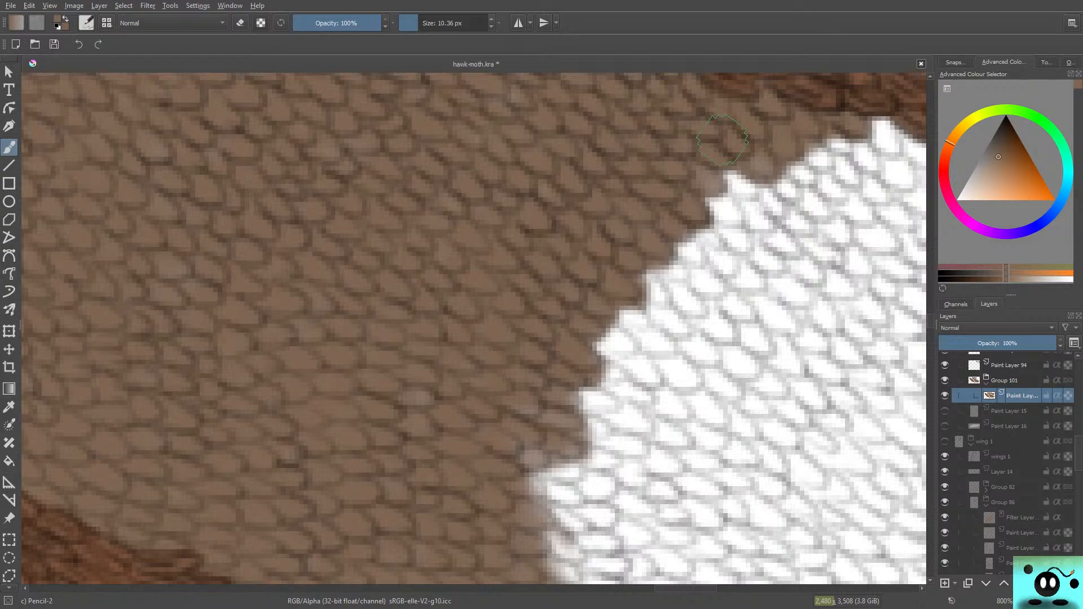
mouse_move(499, 404)
mouse_down()
mouse_move(503, 464)
mouse_move(492, 441)
mouse_up()
scroll(512, 427, down, 6)
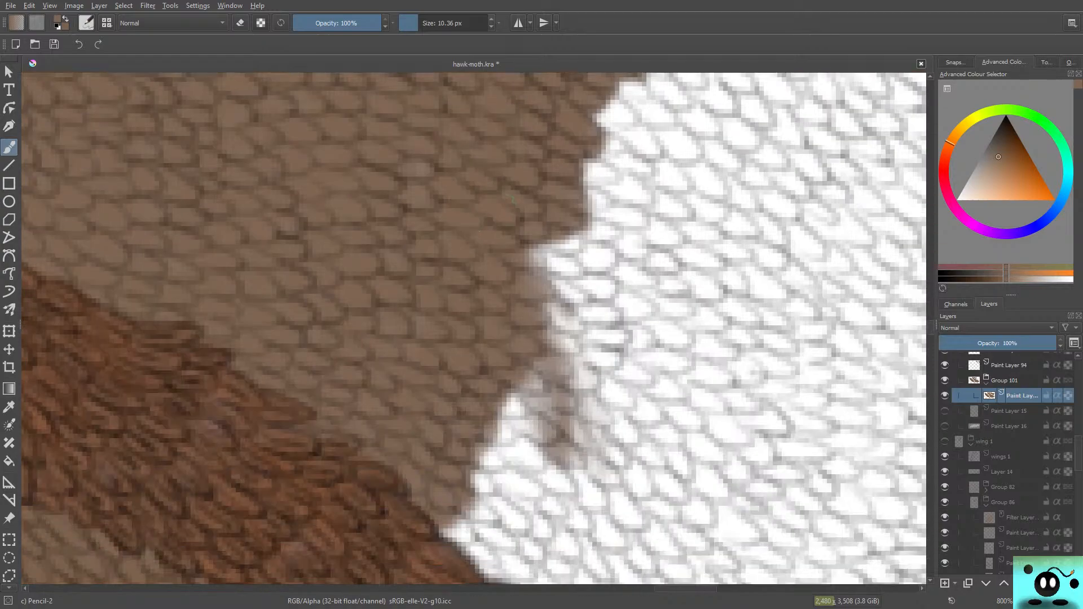
Step: Fill the white hollow in the middle of the slanted edge with brown, down to the smudged grey scales
scroll(512, 427, up, 1)
mouse_move(572, 292)
mouse_down()
mouse_move(502, 283)
mouse_move(559, 291)
mouse_move(541, 304)
mouse_move(550, 278)
mouse_move(570, 294)
mouse_move(538, 300)
mouse_move(591, 309)
mouse_move(600, 326)
mouse_move(543, 326)
mouse_move(611, 322)
mouse_up()
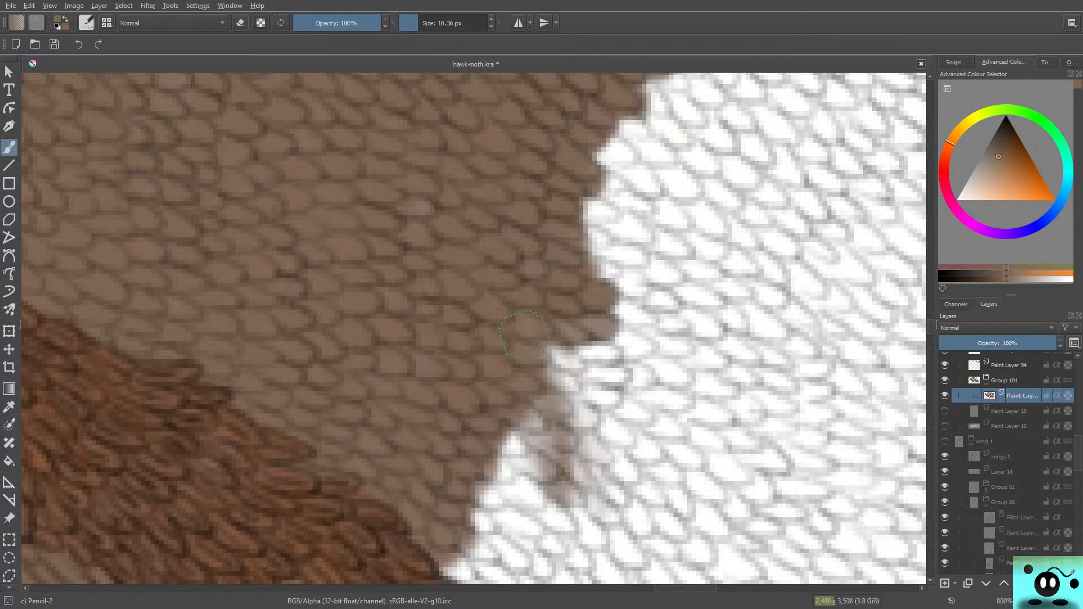
mouse_move(576, 370)
mouse_down()
mouse_move(604, 361)
mouse_move(564, 375)
mouse_move(586, 335)
mouse_up()
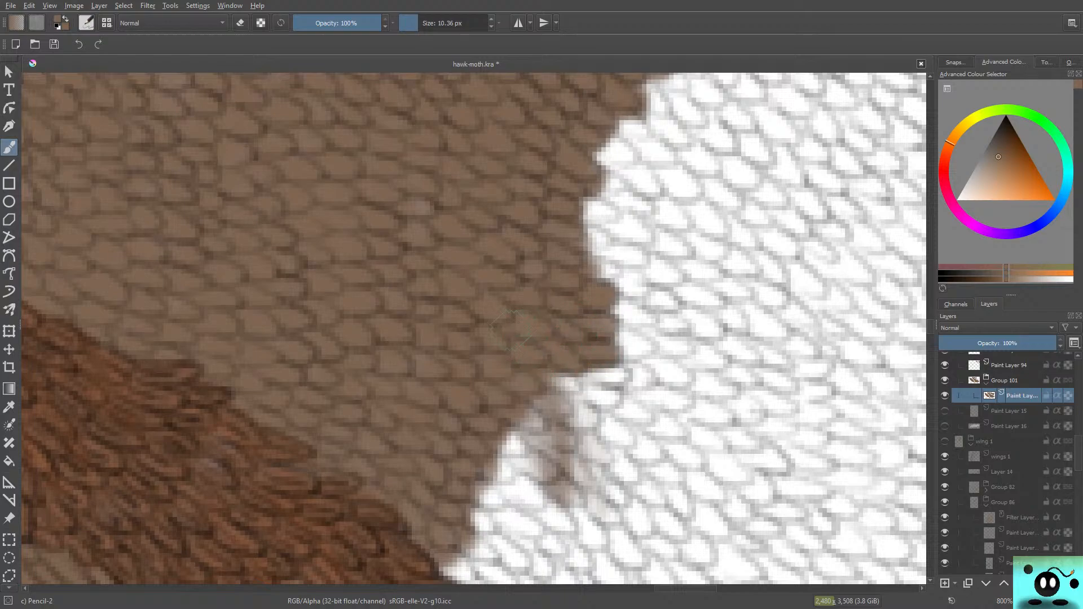
mouse_move(599, 255)
mouse_down()
mouse_move(598, 225)
mouse_move(618, 268)
mouse_up()
mouse_move(560, 344)
mouse_down()
mouse_move(592, 375)
mouse_move(628, 367)
mouse_move(587, 386)
mouse_move(605, 410)
mouse_move(542, 406)
mouse_move(564, 428)
mouse_move(525, 434)
mouse_move(497, 424)
mouse_up()
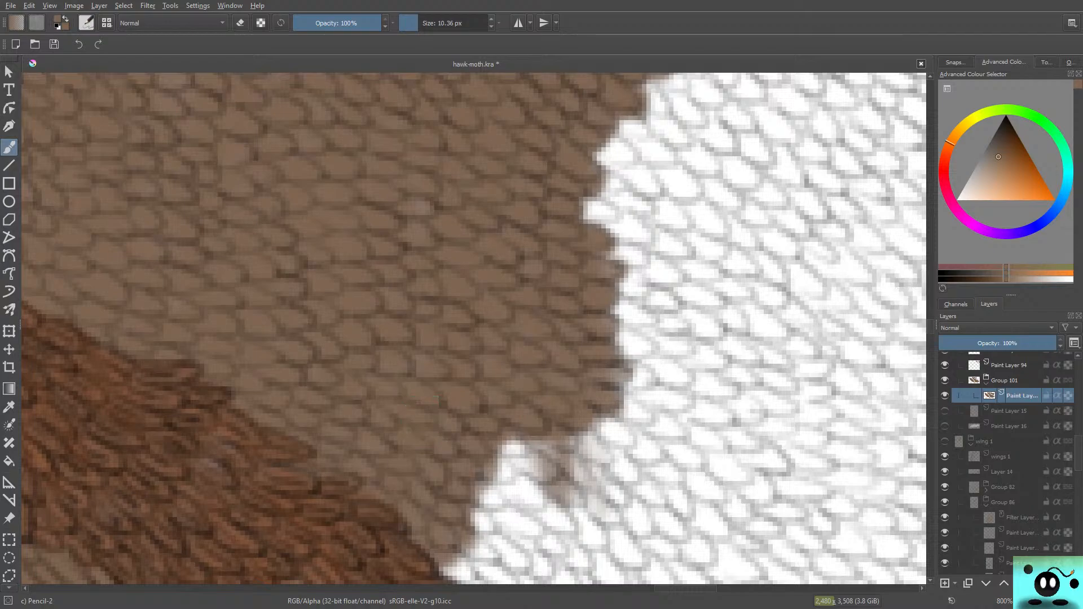
Step: Cover the smudged grey scales and the white point beside them with brown, just above the lower vein
drag(930, 327, 930, 331)
mouse_move(510, 226)
mouse_down()
mouse_move(550, 285)
mouse_move(516, 239)
mouse_up()
mouse_move(567, 275)
mouse_down()
mouse_move(604, 285)
mouse_move(618, 252)
mouse_up()
drag(598, 198, 618, 207)
mouse_move(534, 297)
mouse_down()
mouse_move(521, 282)
mouse_move(524, 305)
mouse_move(513, 287)
mouse_move(508, 325)
mouse_move(465, 284)
mouse_move(507, 338)
mouse_move(496, 350)
mouse_move(457, 316)
mouse_move(460, 345)
mouse_move(536, 370)
mouse_move(463, 392)
mouse_move(504, 386)
mouse_move(496, 415)
mouse_move(468, 420)
mouse_move(441, 388)
mouse_move(431, 313)
mouse_up()
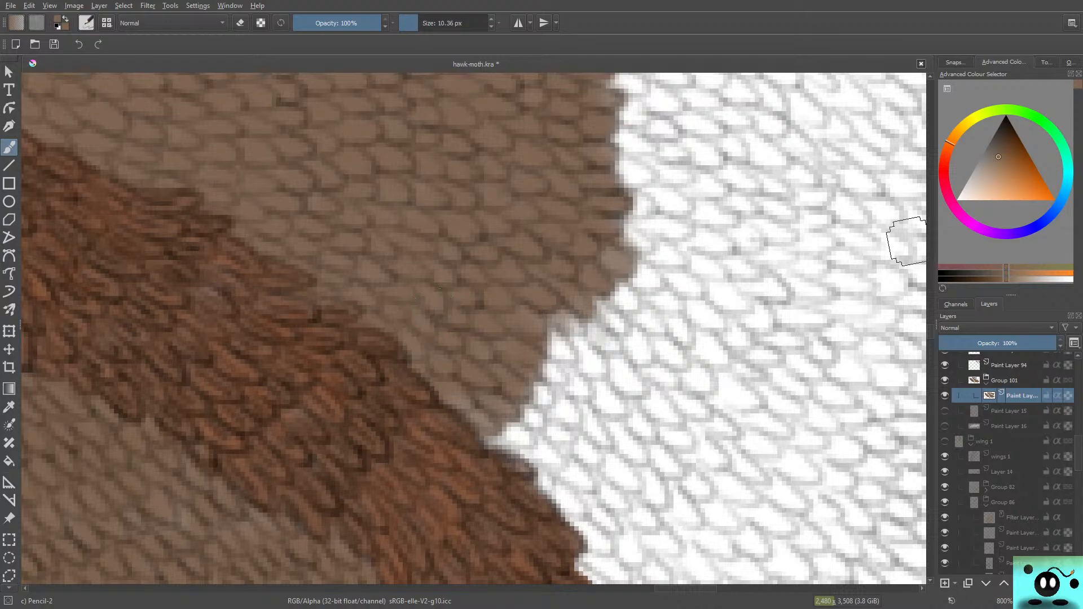
Step: Paint brown over the white scales beneath the upper vein and continue the band down to the pointed notch
drag(930, 331, 930, 319)
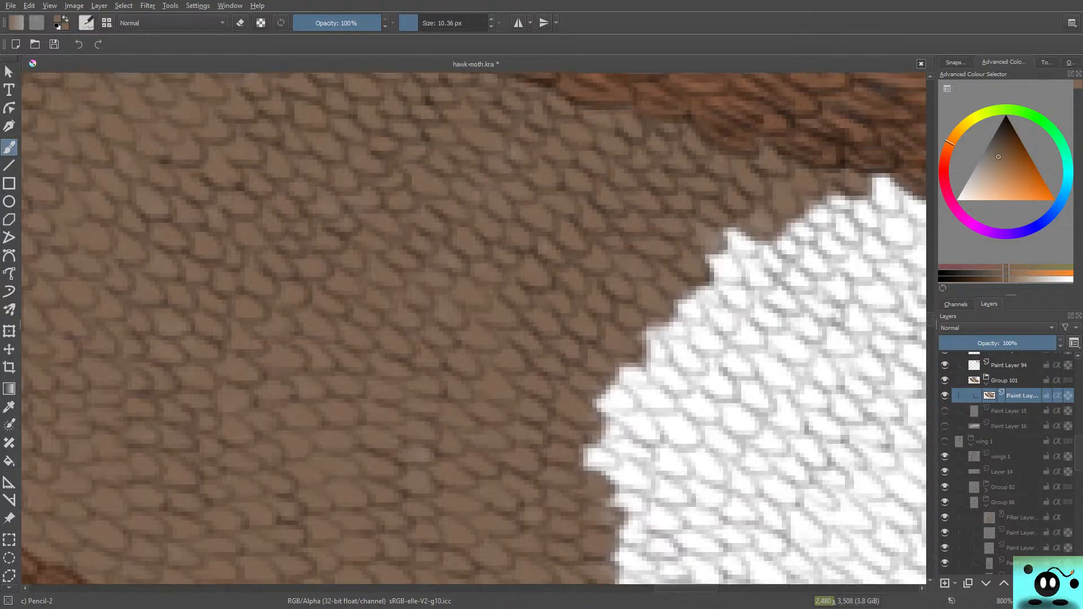
drag(698, 588, 704, 589)
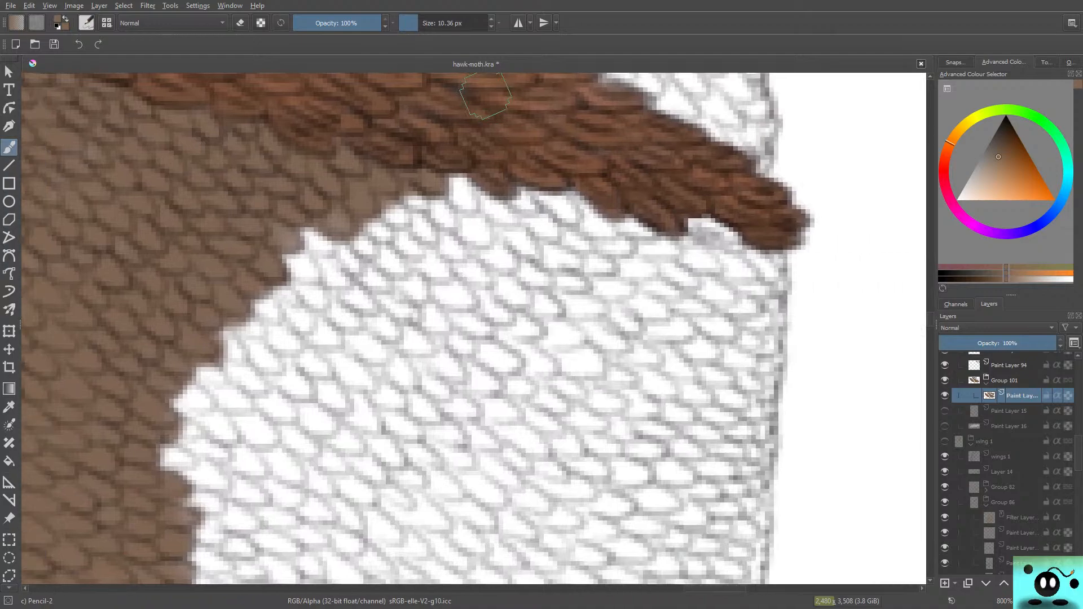
mouse_move(468, 207)
mouse_down()
mouse_move(435, 167)
mouse_move(468, 197)
mouse_move(457, 174)
mouse_move(387, 171)
mouse_move(438, 204)
mouse_move(388, 206)
mouse_move(334, 157)
mouse_up()
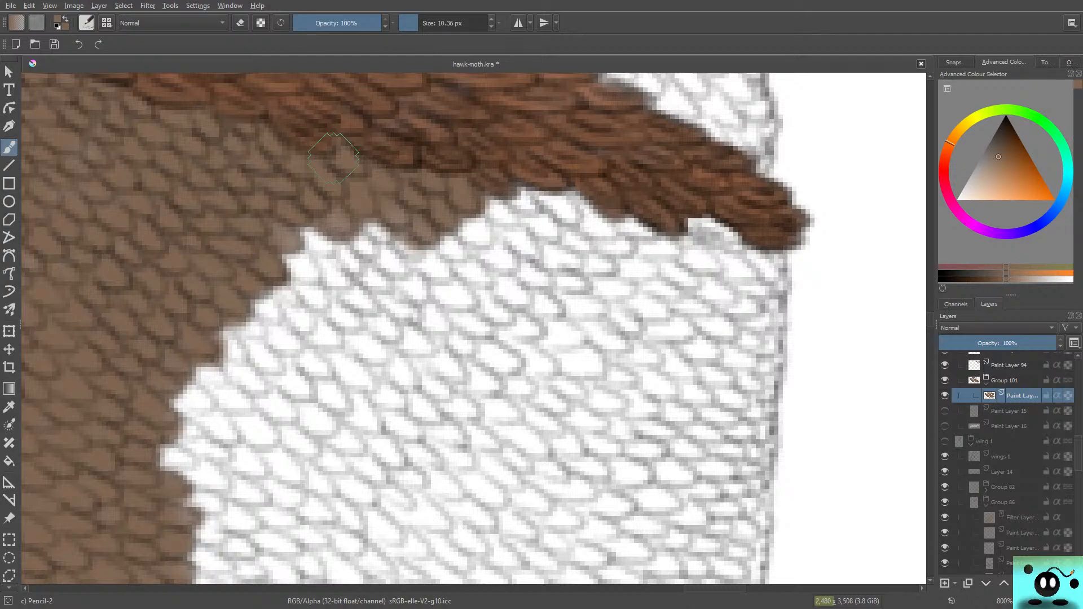
mouse_move(382, 228)
mouse_down()
mouse_move(344, 210)
mouse_move(401, 213)
mouse_move(332, 270)
mouse_move(367, 198)
mouse_move(287, 265)
mouse_move(268, 260)
mouse_move(320, 221)
mouse_move(342, 220)
mouse_move(274, 293)
mouse_move(364, 225)
mouse_move(347, 262)
mouse_move(293, 313)
mouse_move(363, 255)
mouse_move(291, 317)
mouse_move(375, 264)
mouse_move(371, 242)
mouse_move(392, 253)
mouse_move(305, 344)
mouse_move(408, 267)
mouse_move(349, 307)
mouse_up()
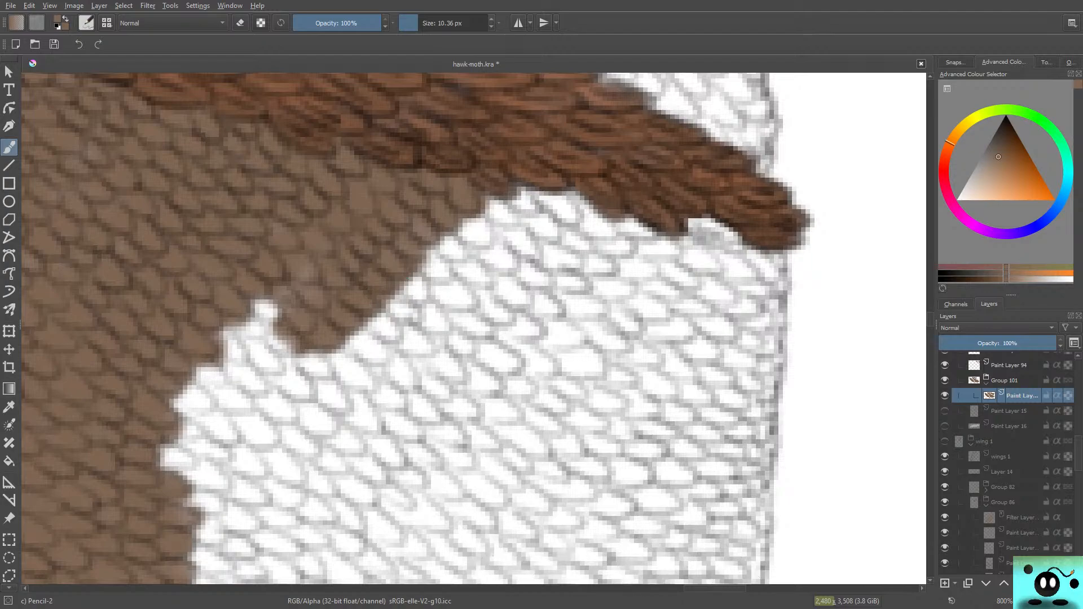
drag(715, 589, 694, 588)
mouse_move(585, 313)
mouse_down()
mouse_move(583, 349)
mouse_move(574, 309)
mouse_move(579, 325)
mouse_move(633, 249)
mouse_move(522, 338)
mouse_up()
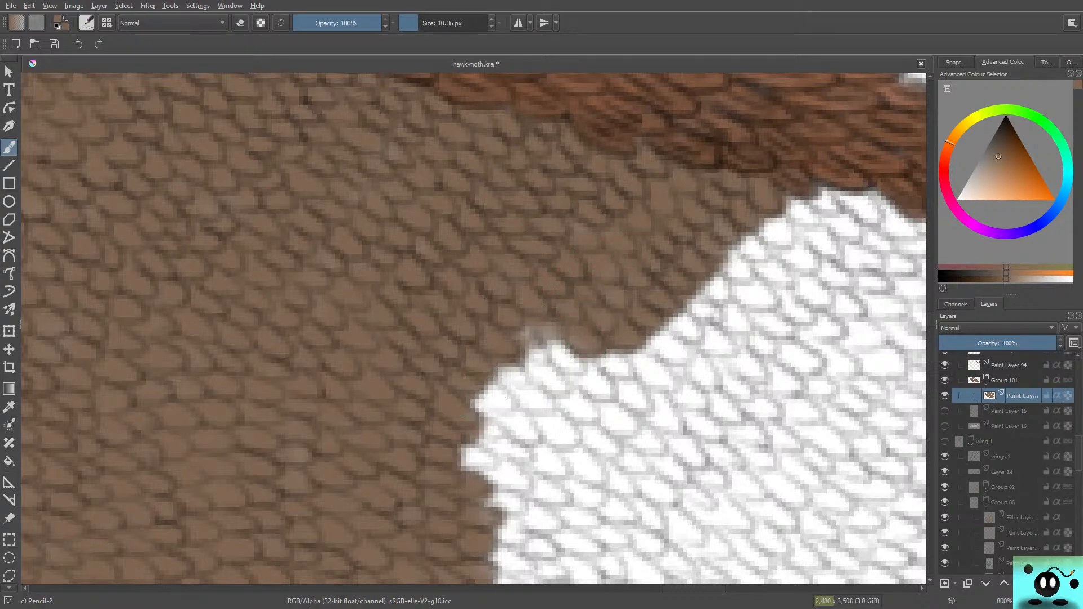
Step: Fill the white spike between the new upper band and the middle of the edge with brown
scroll(474, 328, down, 5)
mouse_move(550, 169)
mouse_down()
mouse_move(600, 177)
mouse_move(587, 149)
mouse_move(607, 169)
mouse_move(581, 197)
mouse_move(541, 192)
mouse_move(530, 209)
mouse_move(587, 223)
mouse_move(522, 208)
mouse_move(533, 223)
mouse_move(571, 200)
mouse_up()
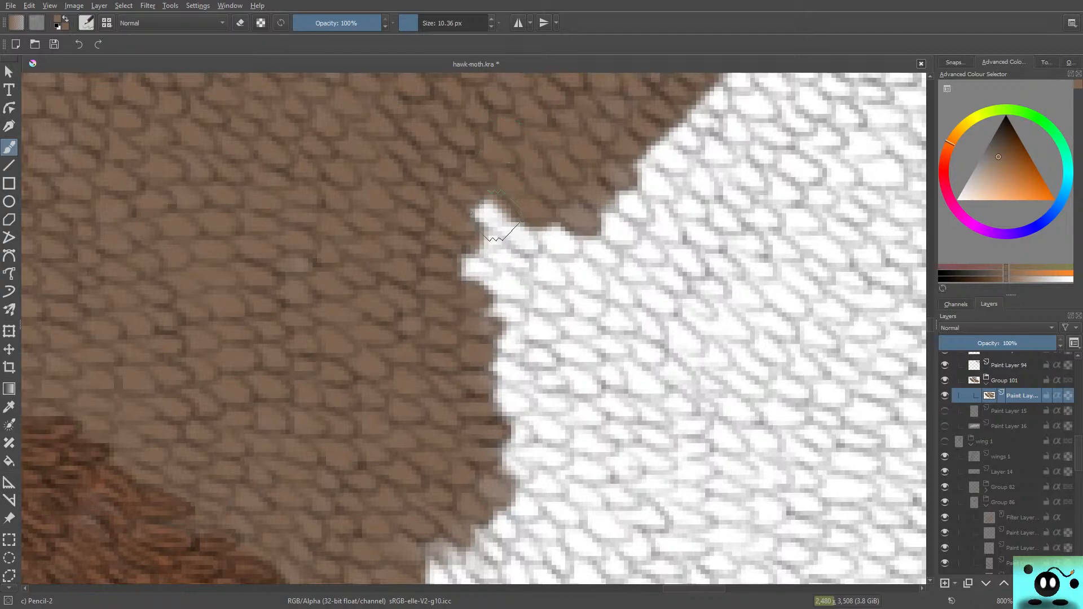
mouse_move(486, 212)
mouse_down()
mouse_move(450, 181)
mouse_move(540, 251)
mouse_move(481, 224)
mouse_move(500, 195)
mouse_move(520, 204)
mouse_move(506, 209)
mouse_move(510, 199)
mouse_move(556, 221)
mouse_up()
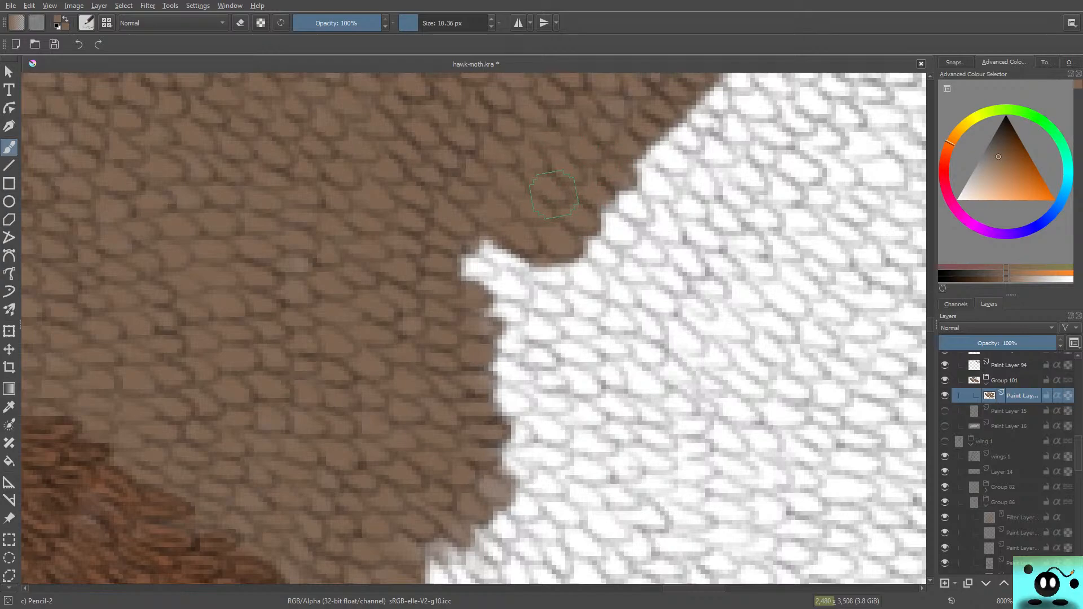
mouse_move(523, 277)
mouse_down()
mouse_move(508, 270)
mouse_move(555, 278)
mouse_move(511, 262)
mouse_move(531, 294)
mouse_move(515, 312)
mouse_up()
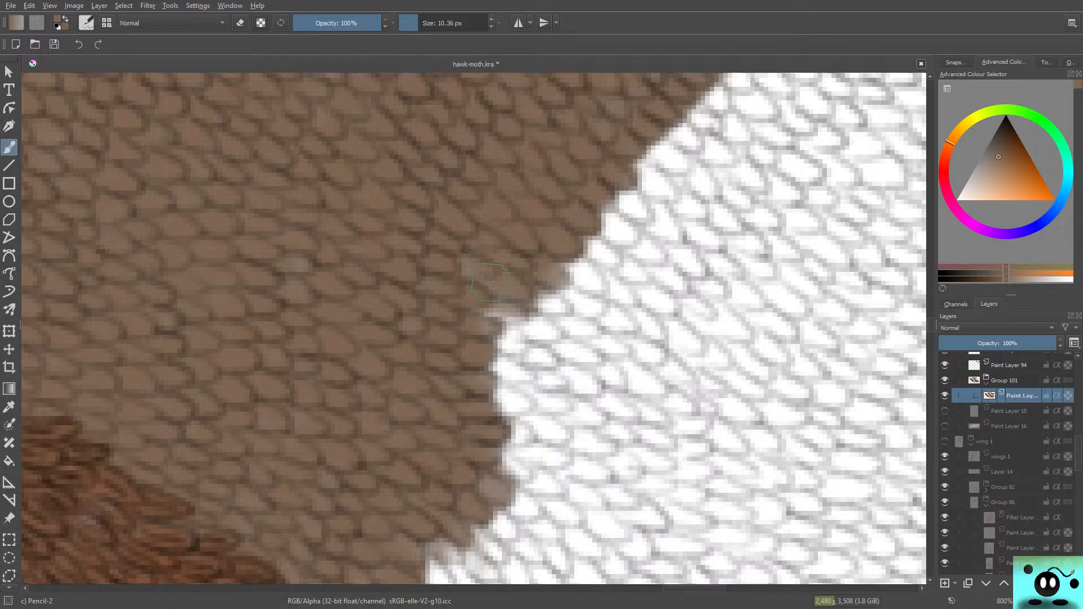
mouse_move(480, 237)
mouse_down()
mouse_move(477, 292)
mouse_move(563, 262)
mouse_move(508, 313)
mouse_move(530, 302)
mouse_up()
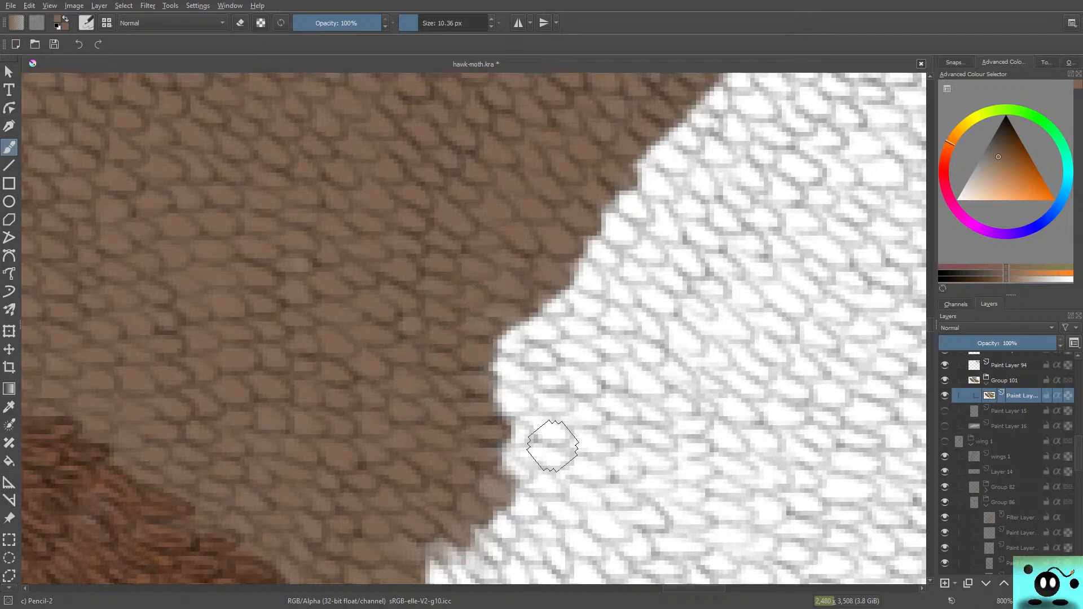
Step: Widen the brown by another row of scales along the middle of the edge, down towards the lower vein
mouse_move(519, 332)
mouse_down()
mouse_move(535, 297)
mouse_move(528, 284)
mouse_move(529, 330)
mouse_move(549, 336)
mouse_move(520, 281)
mouse_move(522, 244)
mouse_move(591, 282)
mouse_move(556, 239)
mouse_move(557, 208)
mouse_move(575, 220)
mouse_move(551, 145)
mouse_move(614, 224)
mouse_move(587, 197)
mouse_move(609, 180)
mouse_move(647, 218)
mouse_move(636, 121)
mouse_move(622, 161)
mouse_move(619, 150)
mouse_move(699, 203)
mouse_move(678, 186)
mouse_move(650, 127)
mouse_move(708, 178)
mouse_move(686, 118)
mouse_move(720, 152)
mouse_move(669, 125)
mouse_move(671, 183)
mouse_move(628, 160)
mouse_move(606, 248)
mouse_move(609, 204)
mouse_move(615, 256)
mouse_move(602, 227)
mouse_up()
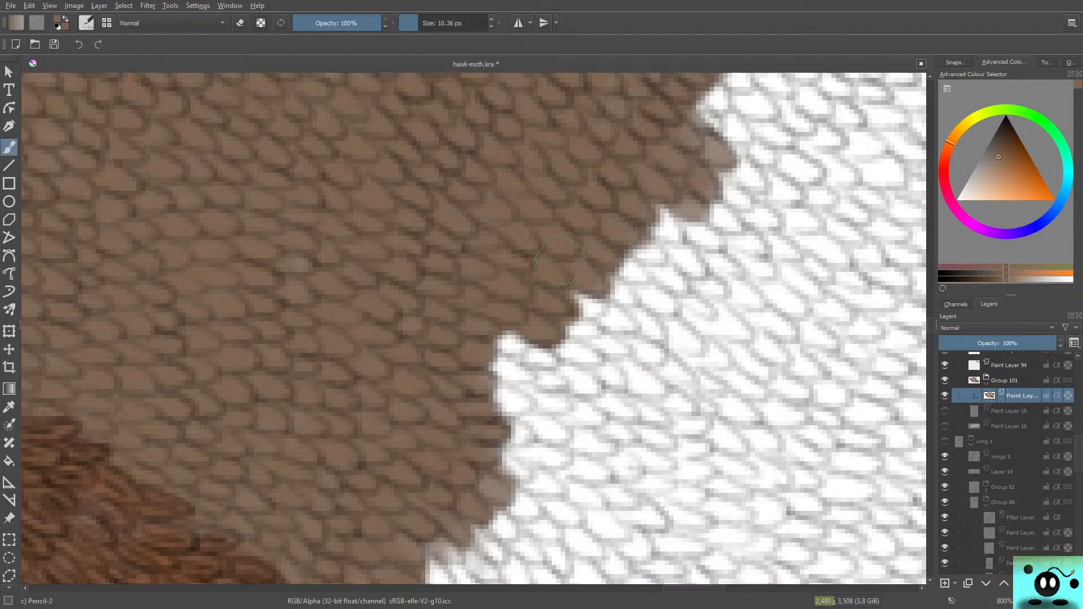
mouse_move(558, 261)
mouse_down()
mouse_move(527, 354)
mouse_move(507, 358)
mouse_move(549, 364)
mouse_move(550, 348)
mouse_move(526, 348)
mouse_move(494, 371)
mouse_move(537, 385)
mouse_move(471, 374)
mouse_move(520, 376)
mouse_move(546, 362)
mouse_move(482, 332)
mouse_up()
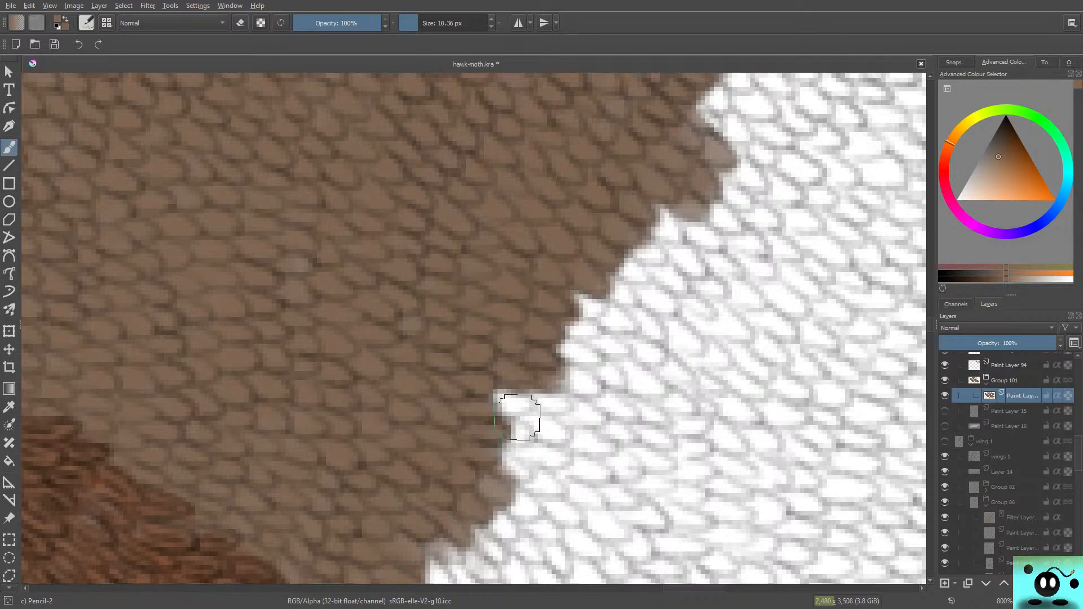
drag(930, 325, 930, 328)
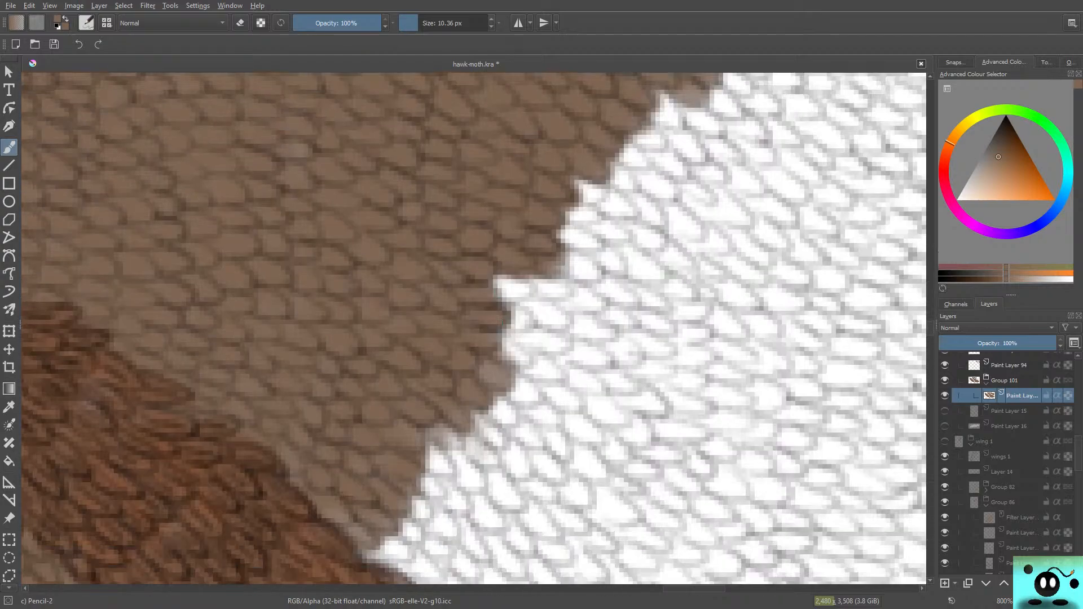
mouse_move(533, 294)
mouse_down()
mouse_move(542, 286)
mouse_move(541, 304)
mouse_move(482, 288)
mouse_move(537, 314)
mouse_move(551, 338)
mouse_move(537, 319)
mouse_move(543, 346)
mouse_move(564, 338)
mouse_move(508, 350)
mouse_move(524, 360)
mouse_move(536, 340)
mouse_up()
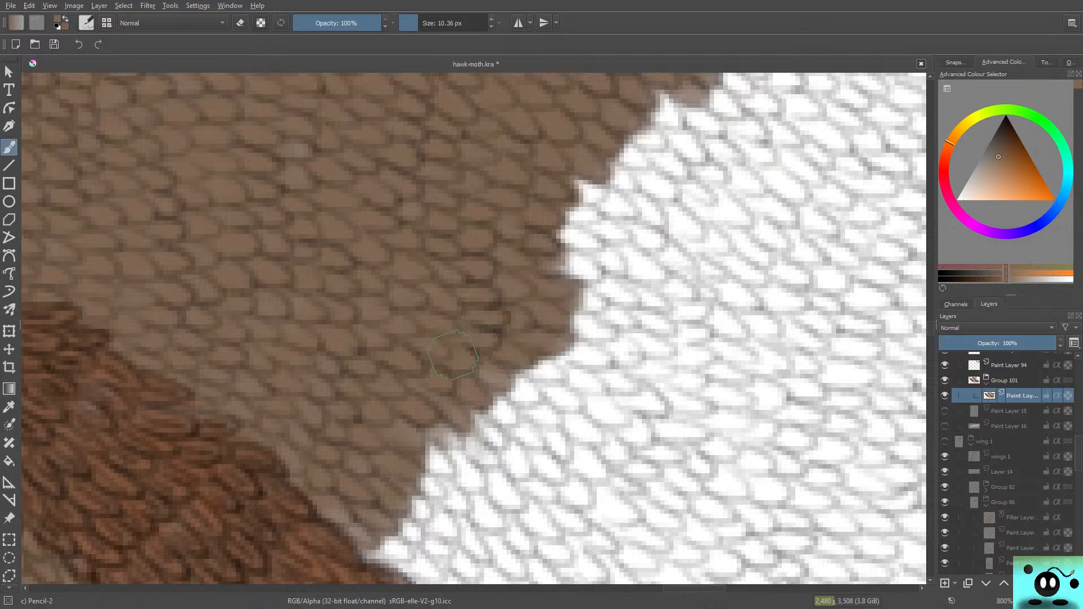
mouse_move(524, 384)
mouse_down()
mouse_move(548, 369)
mouse_move(518, 363)
mouse_move(568, 371)
mouse_move(498, 349)
mouse_move(458, 434)
mouse_move(417, 415)
mouse_move(462, 424)
mouse_move(495, 449)
mouse_move(473, 387)
mouse_move(492, 387)
mouse_move(487, 412)
mouse_move(516, 418)
mouse_move(530, 403)
mouse_move(494, 373)
mouse_move(526, 386)
mouse_move(448, 444)
mouse_move(399, 447)
mouse_up()
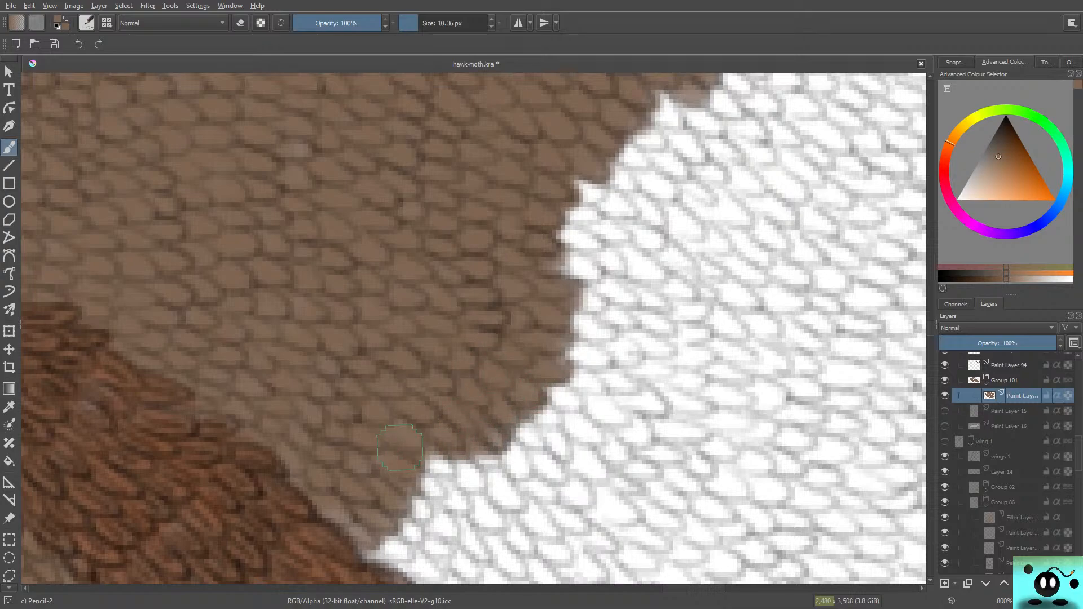
Step: Extend the brown over the white scales at the lower end of the edge, along the lower vein
scroll(399, 449, down, 5)
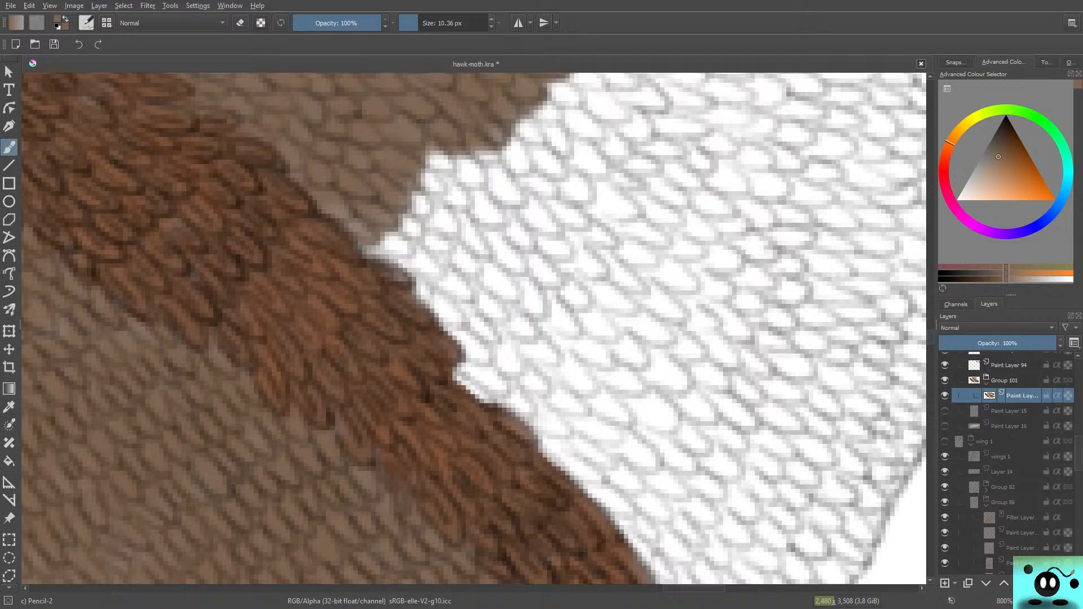
mouse_move(472, 152)
mouse_down()
mouse_move(466, 129)
mouse_move(438, 104)
mouse_up()
mouse_move(502, 158)
mouse_down()
mouse_move(446, 84)
mouse_move(509, 167)
mouse_move(476, 87)
mouse_move(530, 125)
mouse_move(529, 87)
mouse_move(540, 90)
mouse_move(592, 130)
mouse_move(561, 104)
mouse_move(583, 125)
mouse_move(533, 100)
mouse_move(521, 118)
mouse_move(532, 175)
mouse_move(553, 121)
mouse_move(426, 146)
mouse_move(409, 127)
mouse_move(430, 148)
mouse_move(414, 141)
mouse_move(408, 170)
mouse_move(400, 164)
mouse_move(417, 195)
mouse_move(410, 253)
mouse_move(436, 263)
mouse_move(423, 272)
mouse_move(364, 237)
mouse_up()
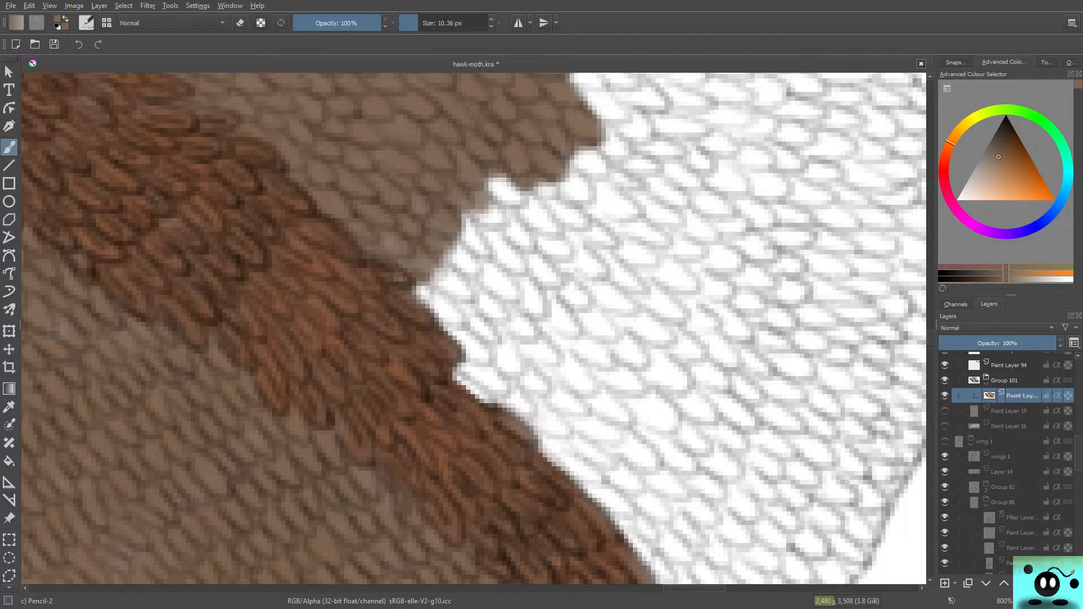
Step: Colour the white scales along the underside of the upper vein brown and fill the white point below them
drag(306, 109, 305, 584)
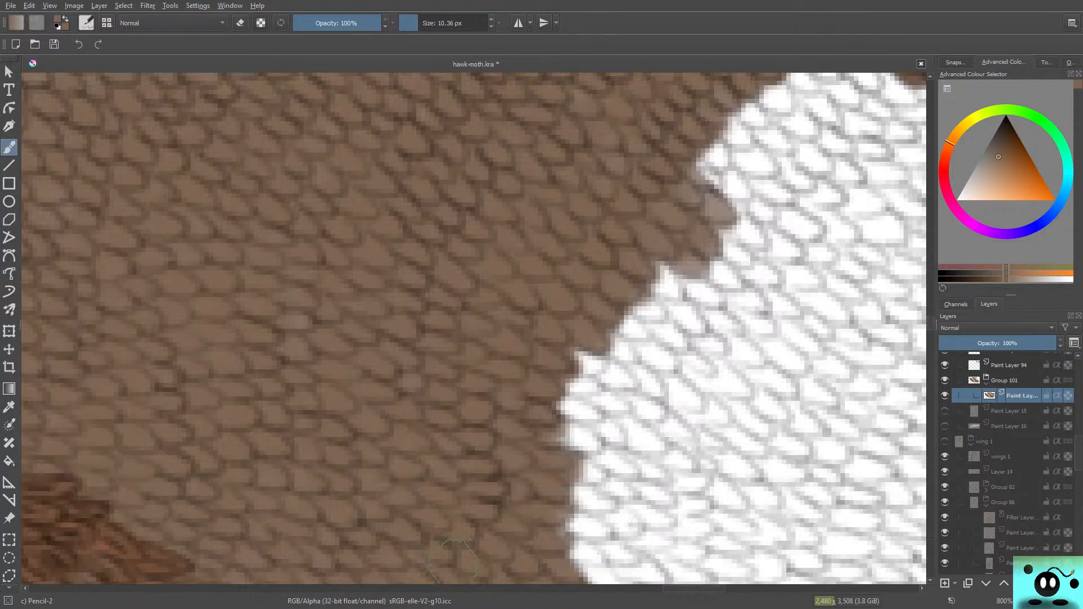
drag(675, 589, 693, 588)
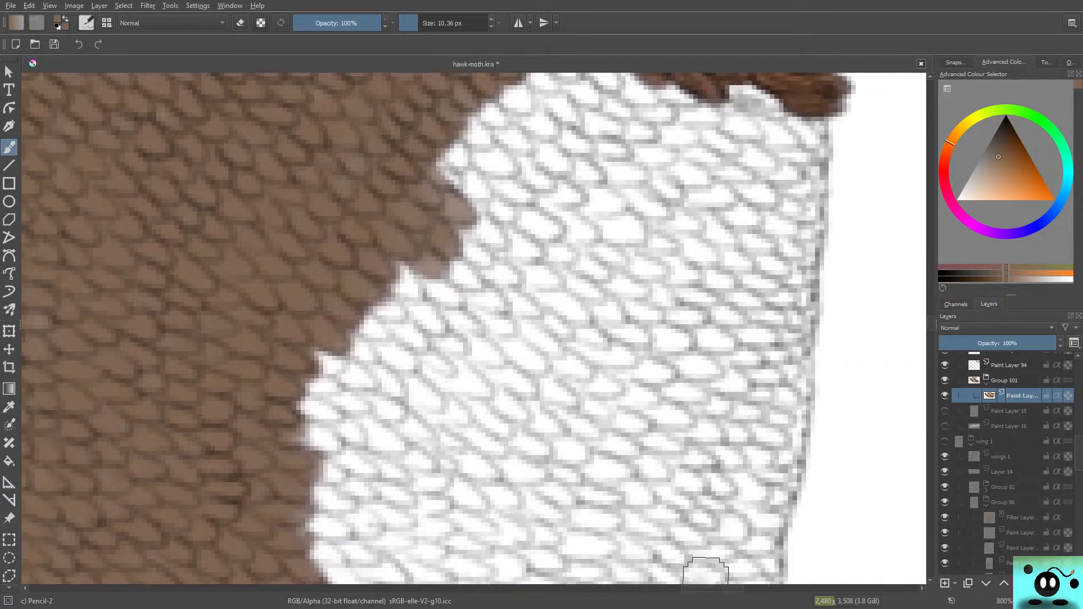
drag(930, 325, 930, 321)
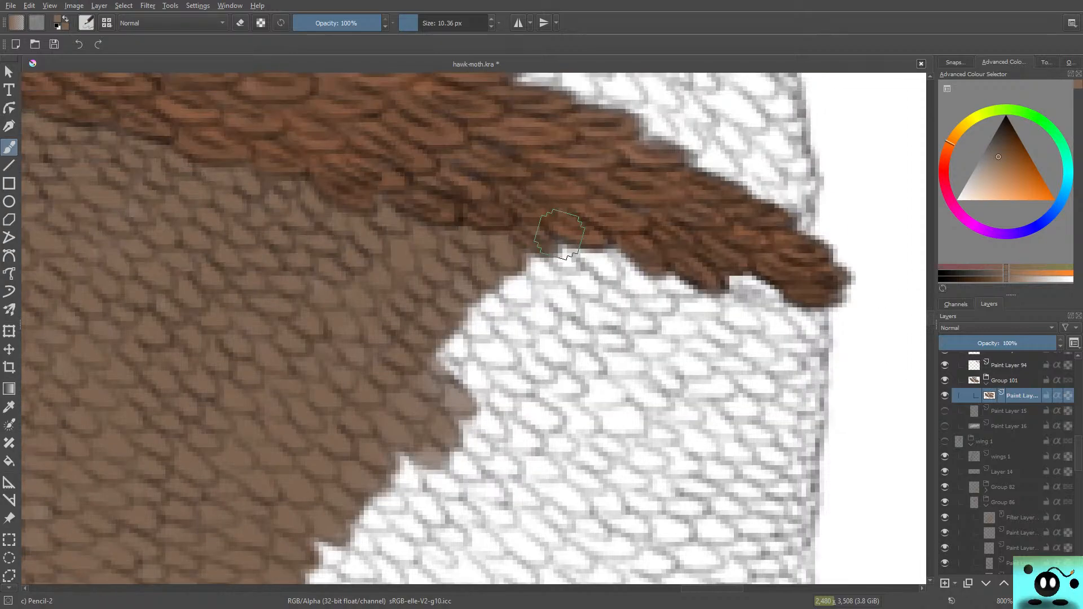
mouse_move(560, 233)
mouse_down()
mouse_move(618, 281)
mouse_move(620, 268)
mouse_move(585, 238)
mouse_move(632, 279)
mouse_move(596, 250)
mouse_move(605, 270)
mouse_move(591, 240)
mouse_move(567, 266)
mouse_move(577, 269)
mouse_move(540, 239)
mouse_move(567, 258)
mouse_move(541, 251)
mouse_move(524, 265)
mouse_move(535, 290)
mouse_move(510, 273)
mouse_move(499, 290)
mouse_move(514, 314)
mouse_move(521, 303)
mouse_move(545, 323)
mouse_move(536, 305)
mouse_move(508, 318)
mouse_move(471, 305)
mouse_move(516, 334)
mouse_move(503, 335)
mouse_move(485, 313)
mouse_up()
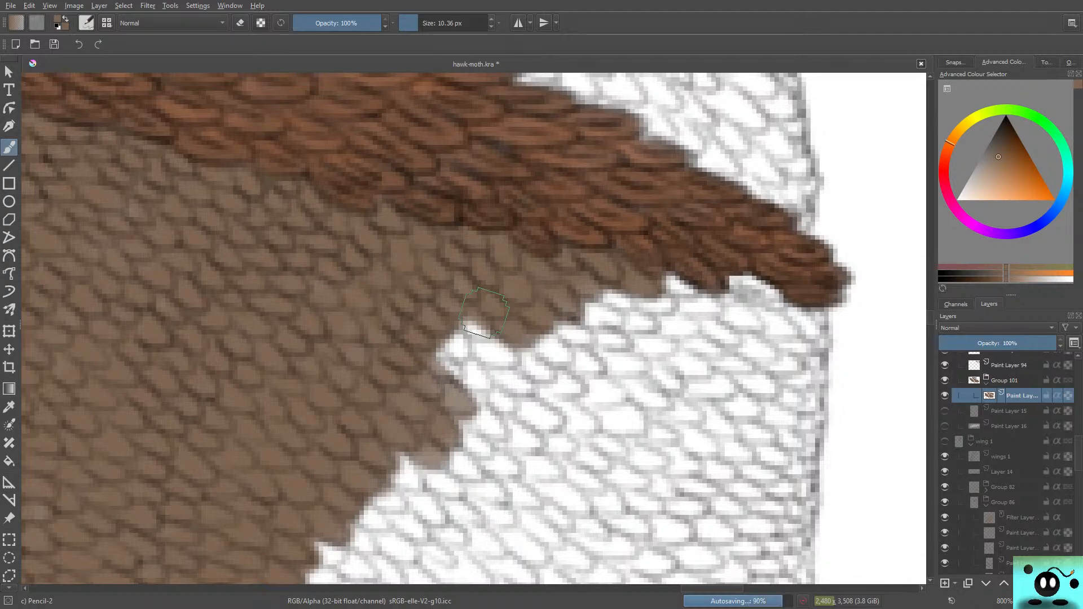
mouse_move(487, 340)
mouse_down()
mouse_move(457, 355)
mouse_move(476, 365)
mouse_move(474, 394)
mouse_up()
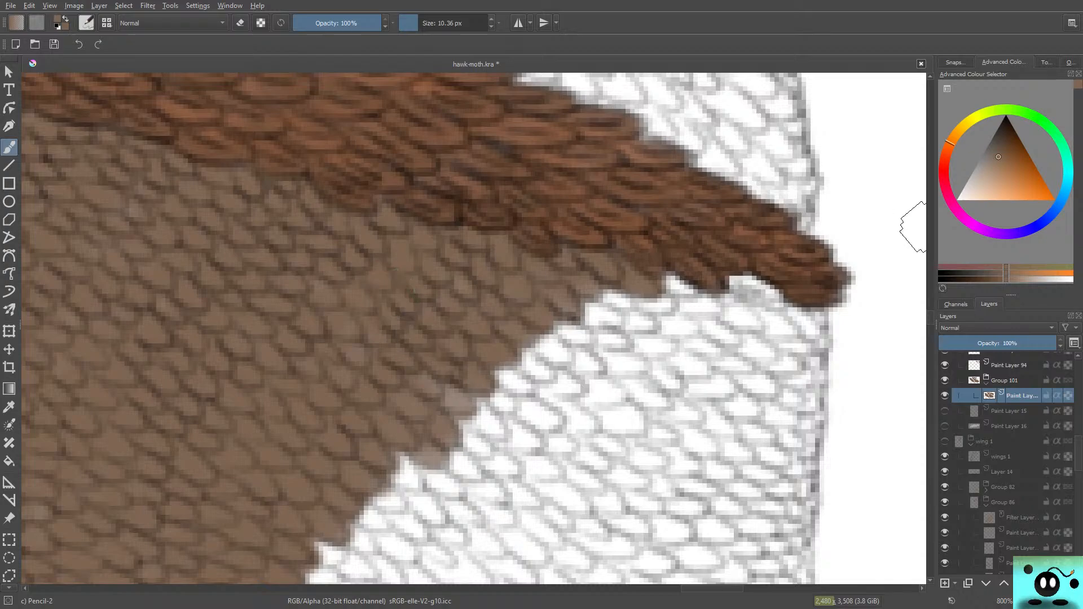
Step: Fill the jagged white notches down the middle of the edge with brown to even out the border
drag(930, 317, 930, 327)
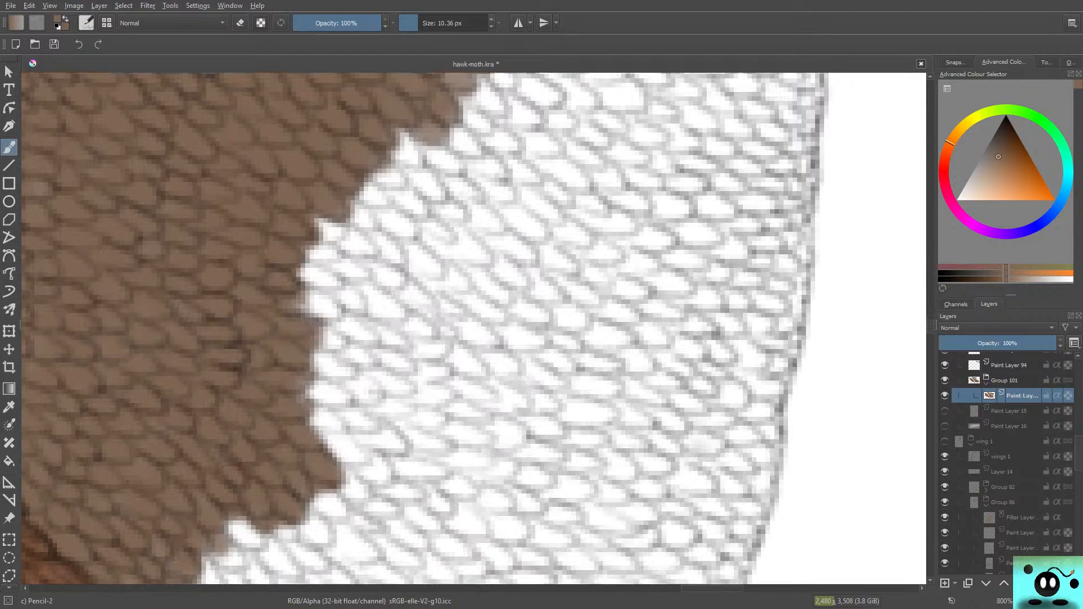
mouse_move(418, 158)
mouse_down()
mouse_move(375, 129)
mouse_move(379, 144)
mouse_move(403, 127)
mouse_move(452, 135)
mouse_up()
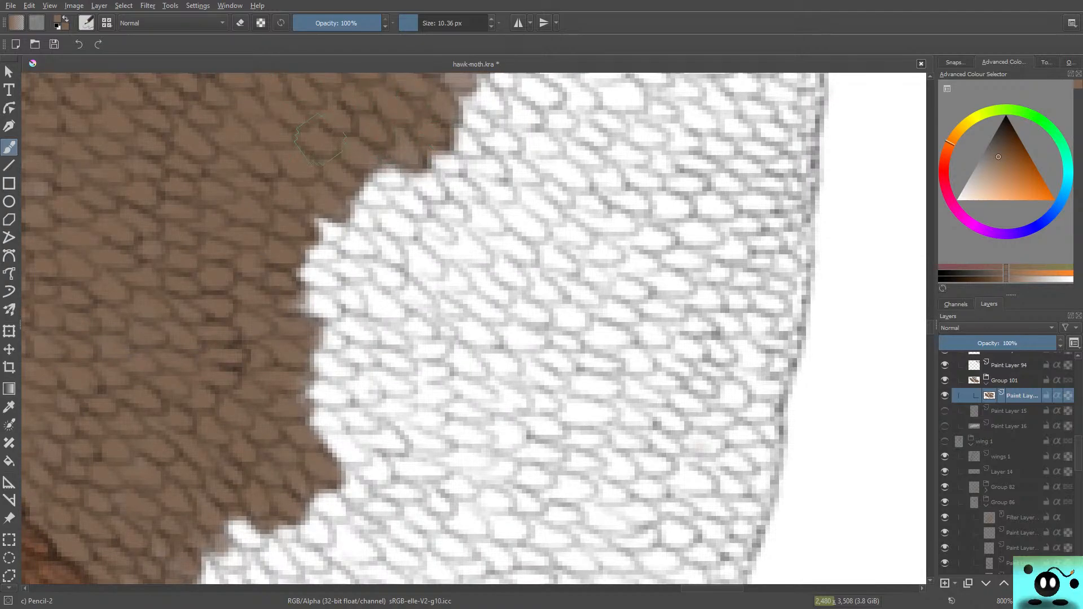
mouse_move(319, 138)
mouse_down()
mouse_move(395, 181)
mouse_move(384, 215)
mouse_move(362, 205)
mouse_move(406, 248)
mouse_up()
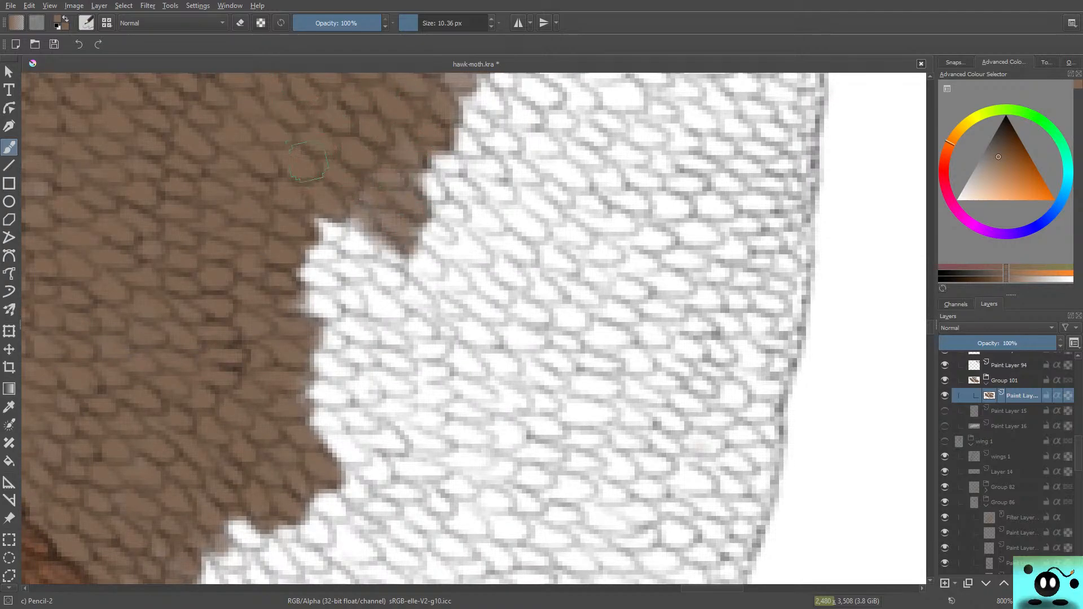
mouse_move(307, 161)
mouse_down()
mouse_move(375, 254)
mouse_move(349, 259)
mouse_move(389, 276)
mouse_move(364, 277)
mouse_move(394, 309)
mouse_move(338, 288)
mouse_move(316, 299)
mouse_move(282, 262)
mouse_move(350, 338)
mouse_move(299, 278)
mouse_up()
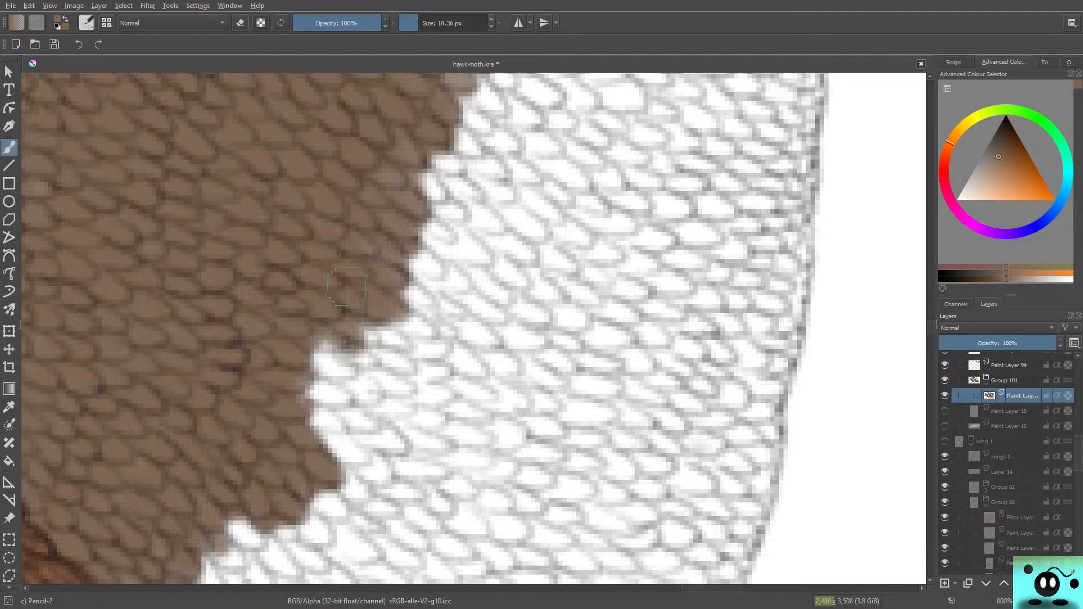
drag(370, 259, 344, 350)
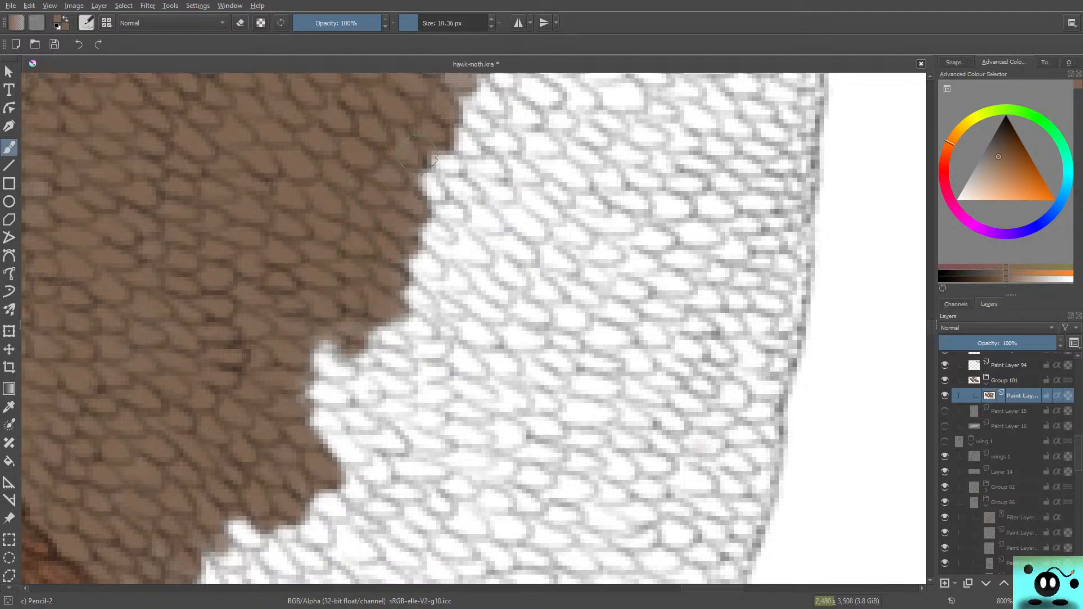
Step: Push the brown further towards the wing's outer margin, from the middle of the edge up to the upper vein
mouse_move(421, 155)
mouse_down()
mouse_move(376, 336)
mouse_move(338, 374)
mouse_move(387, 379)
mouse_move(395, 361)
mouse_move(329, 312)
mouse_move(406, 338)
mouse_move(445, 293)
mouse_move(456, 318)
mouse_move(431, 296)
mouse_move(452, 278)
mouse_move(453, 300)
mouse_up()
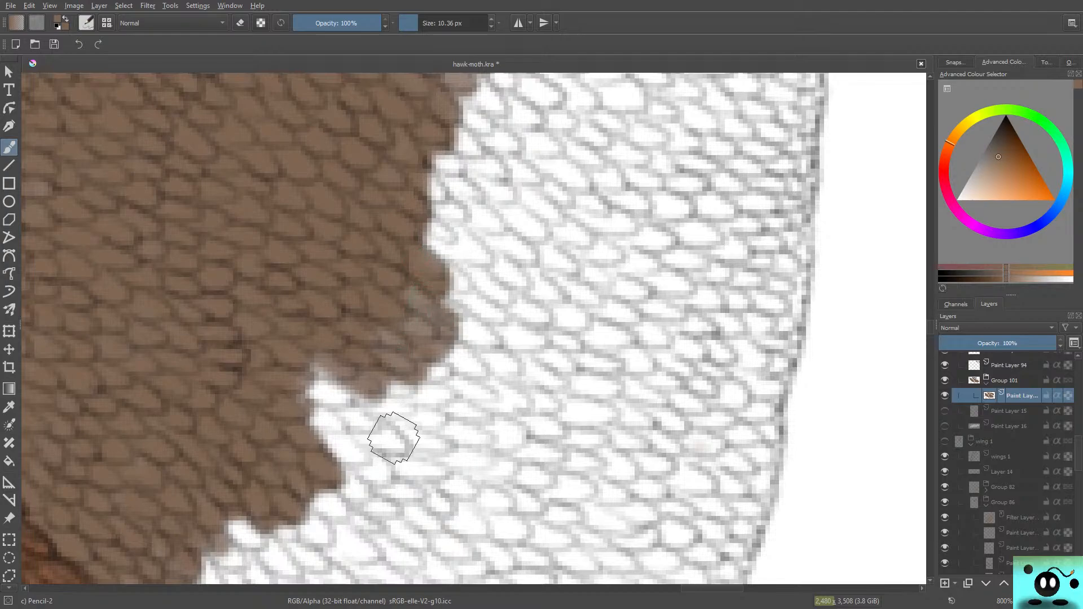
mouse_move(396, 239)
mouse_down()
mouse_move(446, 265)
mouse_move(468, 203)
mouse_move(434, 191)
mouse_move(455, 186)
mouse_move(445, 164)
mouse_move(459, 175)
mouse_move(446, 135)
mouse_move(500, 170)
mouse_move(412, 94)
mouse_up()
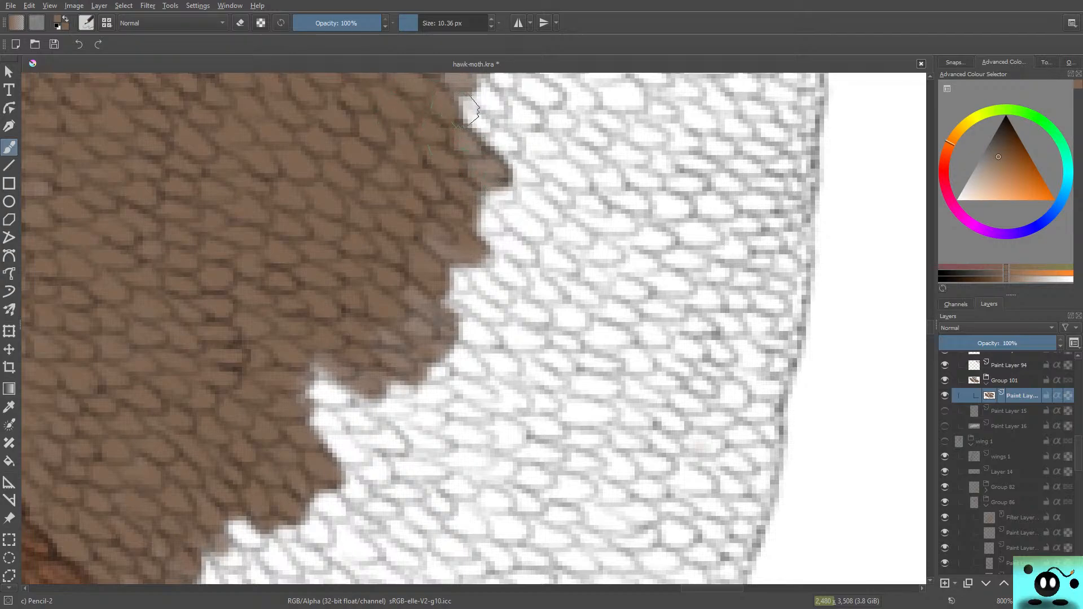
drag(471, 110, 499, 90)
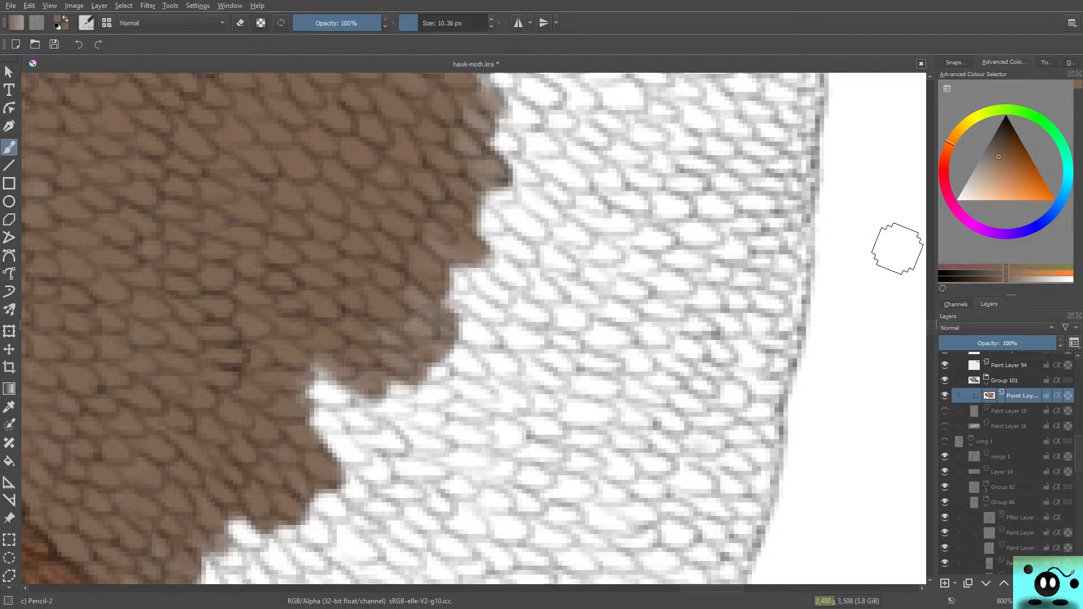
scroll(474, 327, up, 5)
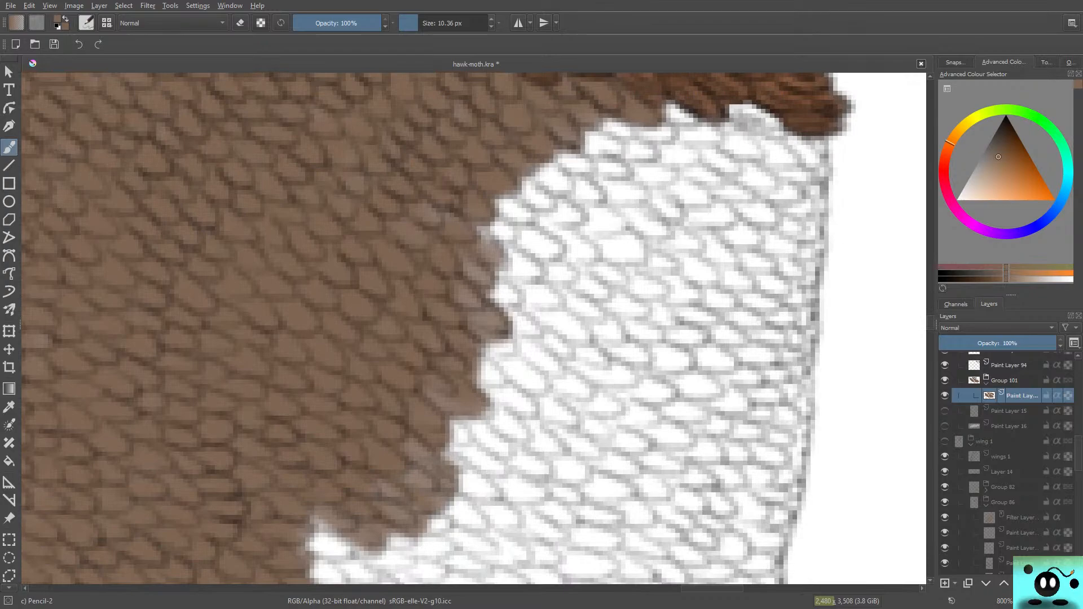
mouse_move(510, 237)
mouse_down()
mouse_move(460, 225)
mouse_move(473, 205)
mouse_move(479, 215)
mouse_move(479, 193)
mouse_move(529, 193)
mouse_move(505, 159)
mouse_move(544, 184)
mouse_move(561, 175)
mouse_move(528, 155)
mouse_move(559, 158)
mouse_move(554, 144)
mouse_move(569, 141)
mouse_move(597, 147)
mouse_move(620, 127)
mouse_move(630, 134)
mouse_move(596, 110)
mouse_up()
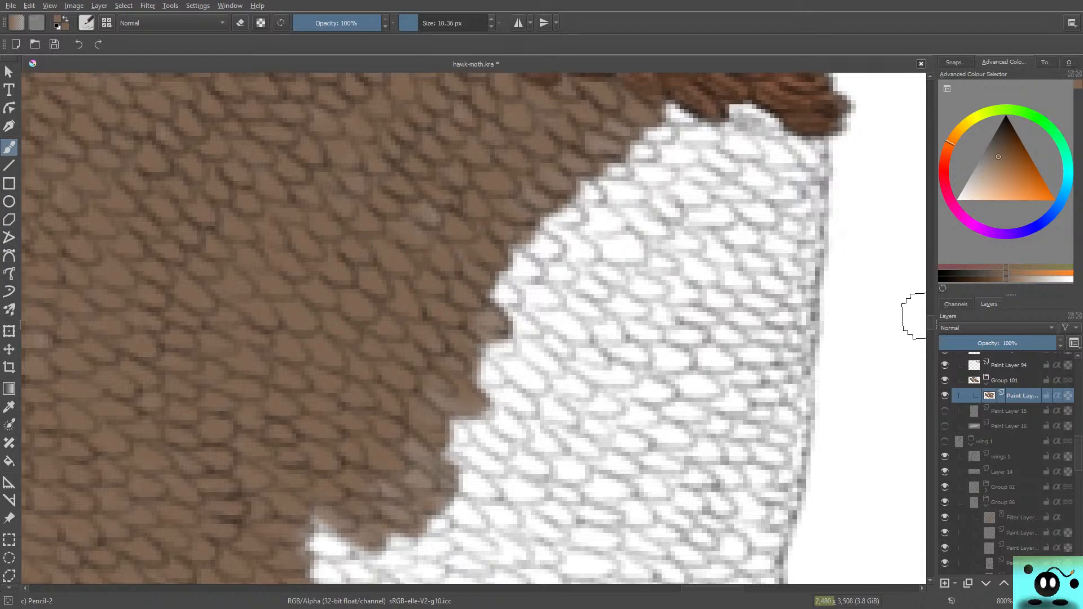
Step: Fill the white notches along the lower part of the edge with brown, working down towards the lower vein
drag(930, 324, 930, 335)
mouse_move(319, 113)
mouse_down()
mouse_move(286, 96)
mouse_move(294, 90)
mouse_move(387, 175)
mouse_move(294, 85)
mouse_move(327, 90)
mouse_move(372, 143)
mouse_move(385, 183)
mouse_move(358, 189)
mouse_move(294, 133)
mouse_up()
mouse_move(324, 98)
mouse_down()
mouse_move(307, 195)
mouse_move(356, 141)
mouse_move(361, 209)
mouse_move(381, 173)
mouse_up()
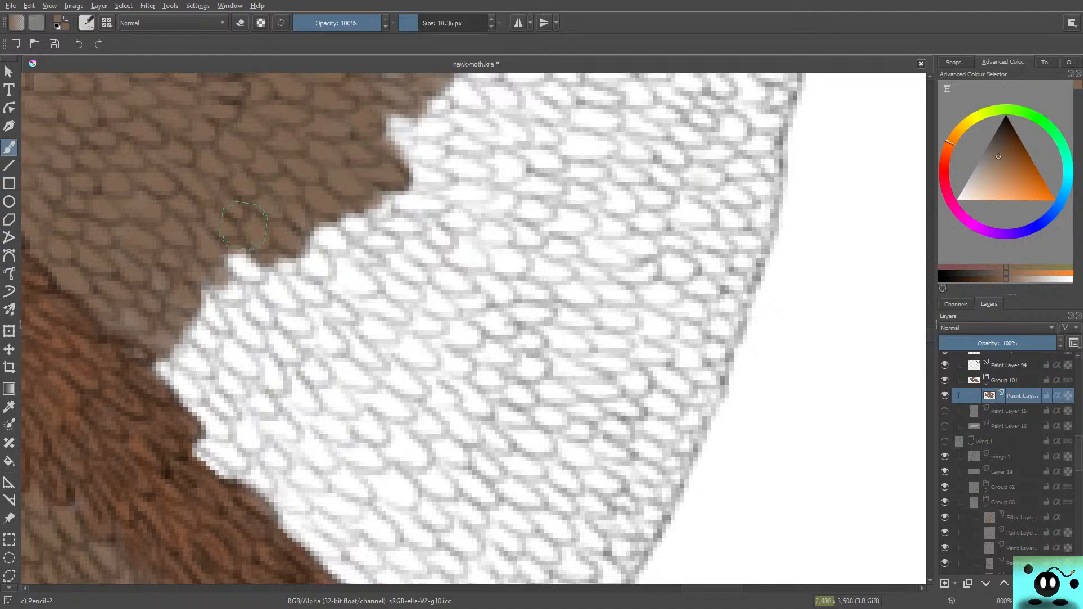
mouse_move(243, 224)
mouse_down()
mouse_move(254, 285)
mouse_move(217, 302)
mouse_up()
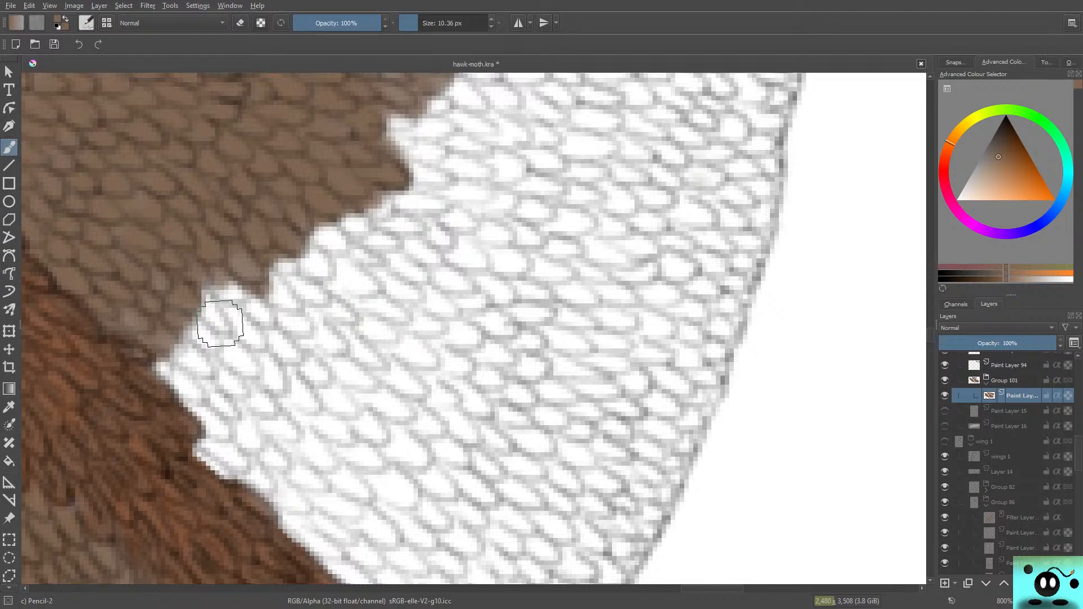
mouse_move(223, 318)
mouse_down()
mouse_move(251, 303)
mouse_move(243, 330)
mouse_move(259, 361)
mouse_move(215, 355)
mouse_move(200, 309)
mouse_up()
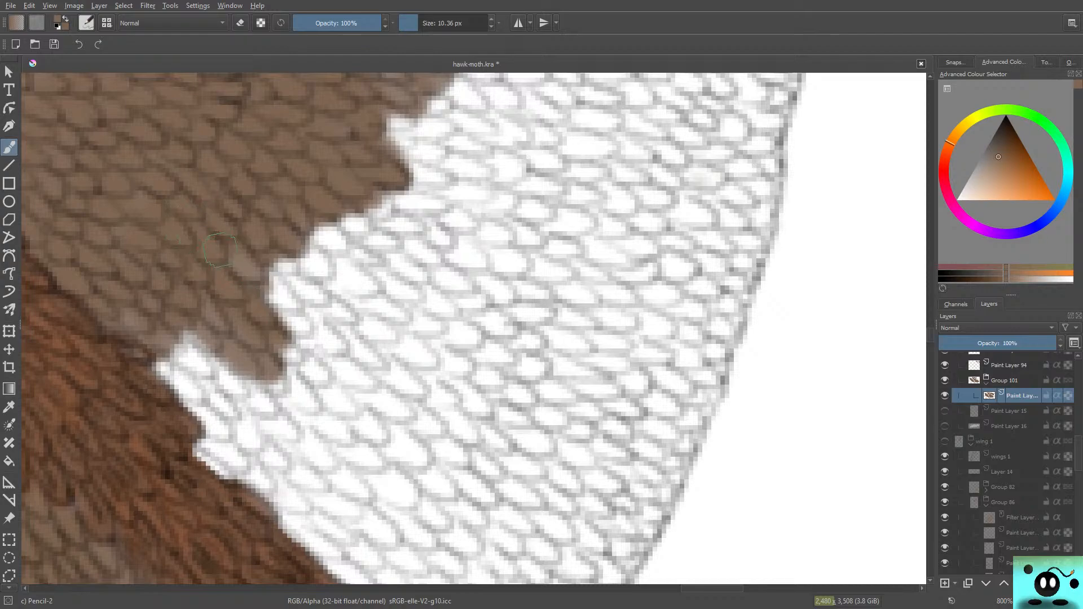
Step: Colour the white scales bordering the upper side of the lower vein brown, following the vein down towards the wing margin
drag(220, 250, 279, 332)
mouse_move(215, 305)
mouse_down()
mouse_move(231, 398)
mouse_move(191, 394)
mouse_move(209, 417)
mouse_move(167, 387)
mouse_move(221, 427)
mouse_move(270, 373)
mouse_up()
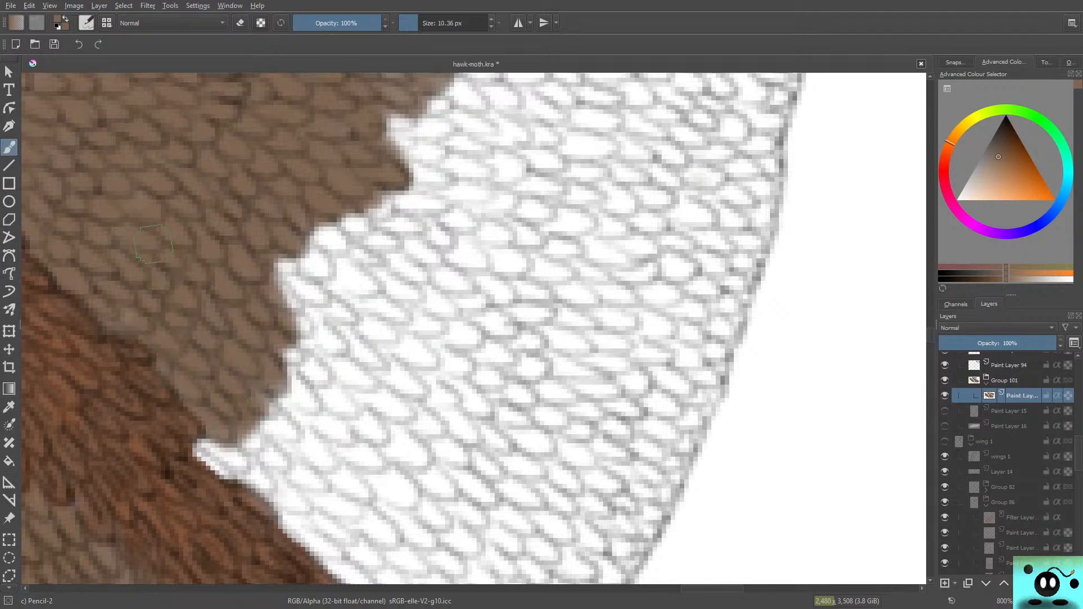
mouse_move(203, 445)
mouse_down()
mouse_move(248, 429)
mouse_move(251, 445)
mouse_move(266, 428)
mouse_move(264, 398)
mouse_move(275, 418)
mouse_up()
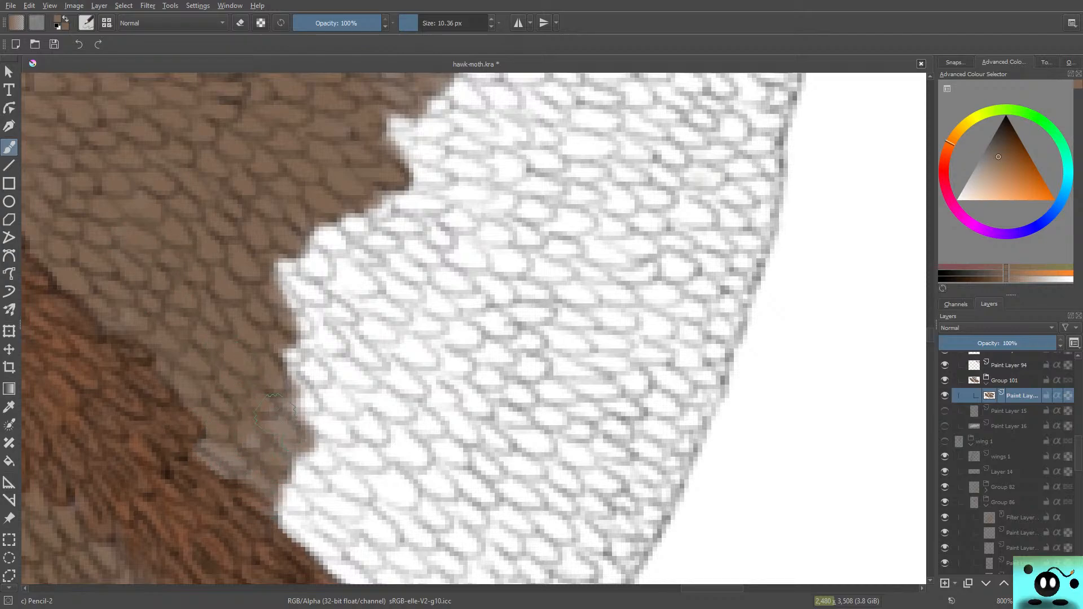
drag(252, 477, 216, 466)
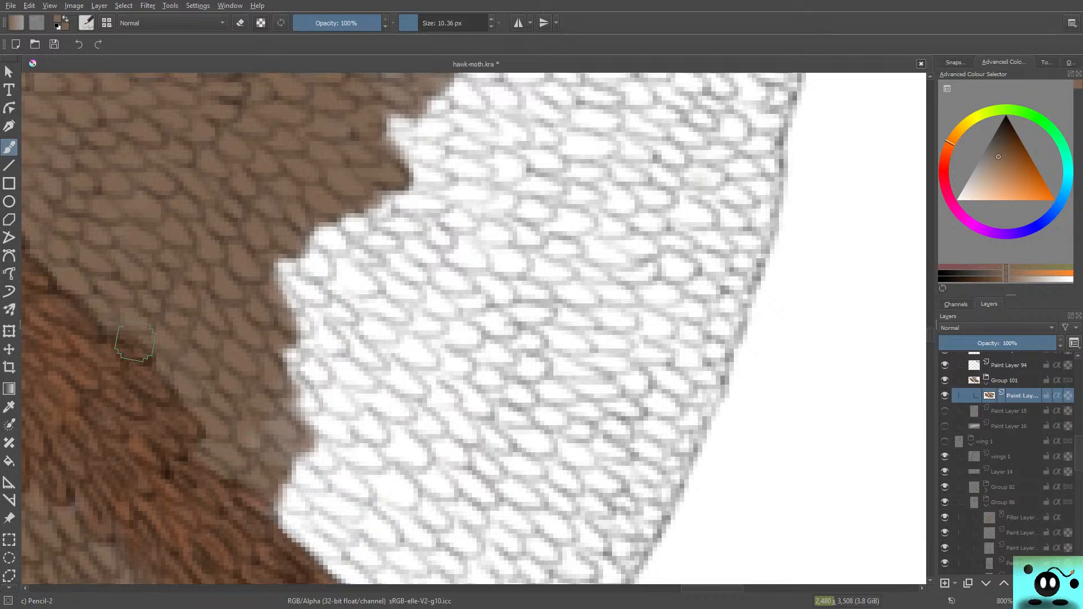
mouse_move(273, 495)
mouse_down()
mouse_move(338, 558)
mouse_move(347, 508)
mouse_move(325, 484)
mouse_move(375, 526)
mouse_move(290, 430)
mouse_move(328, 525)
mouse_move(303, 519)
mouse_up()
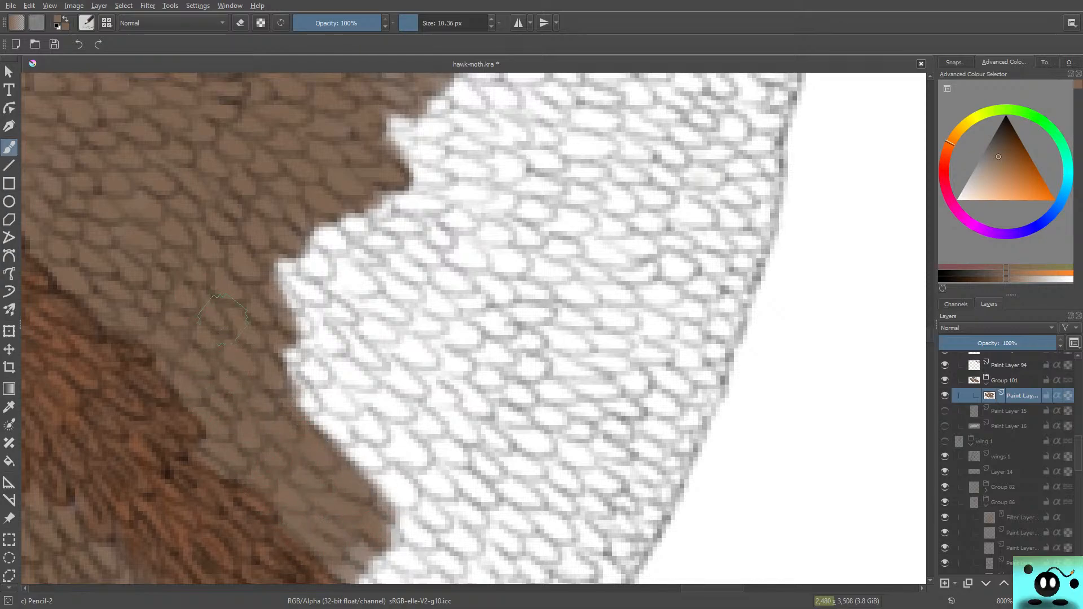
Step: Push the brown edge outward above the lower vein and fill the white wedges between the strokes to even the border
mouse_move(291, 372)
mouse_down()
mouse_move(316, 406)
mouse_move(327, 383)
mouse_move(375, 425)
mouse_move(383, 351)
mouse_move(305, 293)
mouse_move(310, 338)
mouse_move(270, 285)
mouse_move(313, 353)
mouse_move(279, 265)
mouse_move(351, 324)
mouse_move(322, 330)
mouse_up()
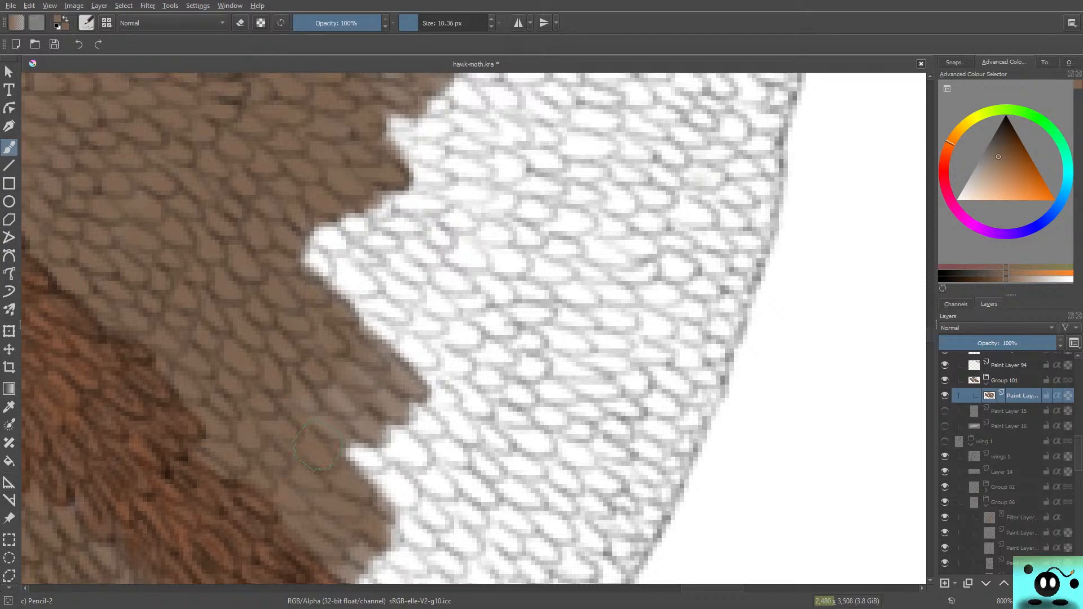
mouse_move(313, 322)
mouse_down()
mouse_move(326, 272)
mouse_move(319, 240)
mouse_move(307, 258)
mouse_move(316, 266)
mouse_move(330, 231)
mouse_move(314, 220)
mouse_move(350, 254)
mouse_move(357, 237)
mouse_move(387, 244)
mouse_move(349, 227)
mouse_move(339, 206)
mouse_move(375, 203)
mouse_move(350, 206)
mouse_move(297, 148)
mouse_move(431, 168)
mouse_move(436, 208)
mouse_move(381, 202)
mouse_move(422, 198)
mouse_move(394, 175)
mouse_move(434, 173)
mouse_move(366, 133)
mouse_move(370, 120)
mouse_move(430, 127)
mouse_move(425, 102)
mouse_move(439, 107)
mouse_move(381, 143)
mouse_up()
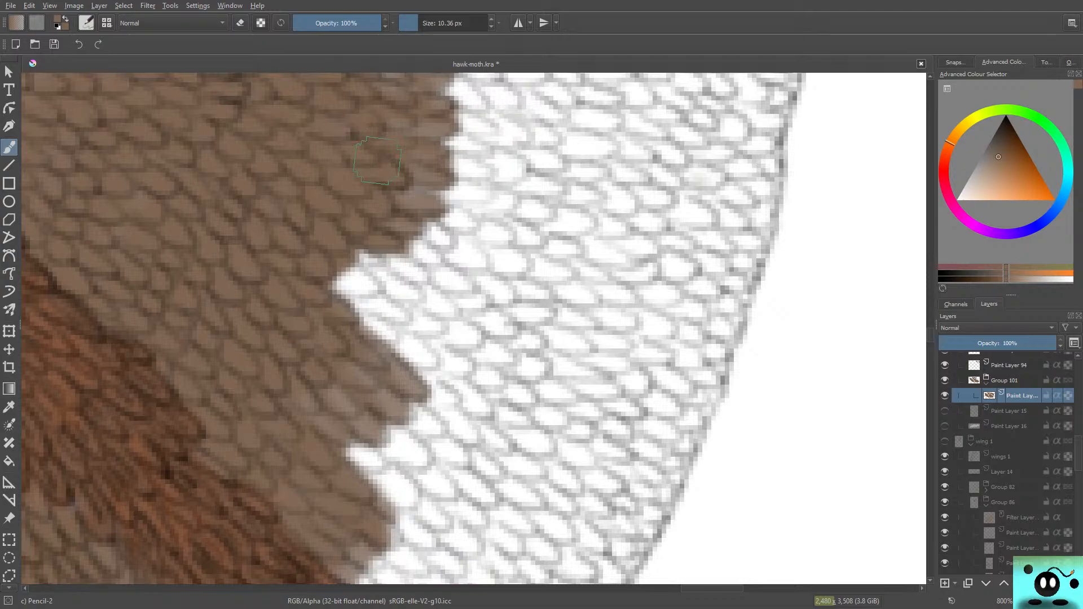
mouse_move(400, 265)
mouse_down()
mouse_move(429, 289)
mouse_move(424, 274)
mouse_move(450, 242)
mouse_move(426, 224)
mouse_move(453, 216)
mouse_move(375, 188)
mouse_up()
drag(376, 322, 372, 348)
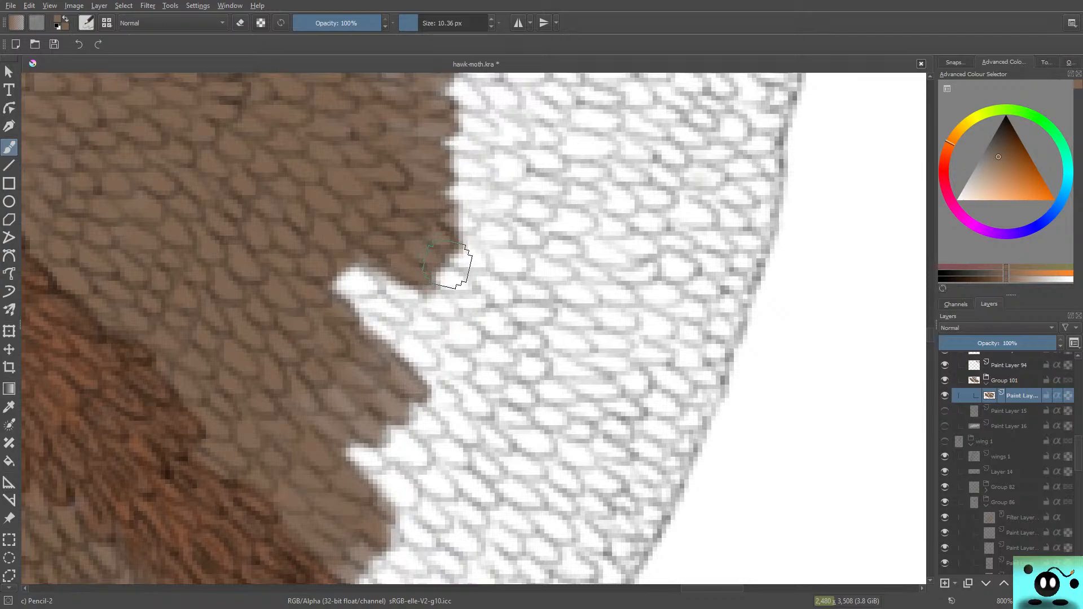
mouse_move(448, 265)
mouse_down()
mouse_move(383, 291)
mouse_move(416, 294)
mouse_move(403, 300)
mouse_move(410, 310)
mouse_move(376, 290)
mouse_move(356, 308)
mouse_move(351, 281)
mouse_move(342, 313)
mouse_up()
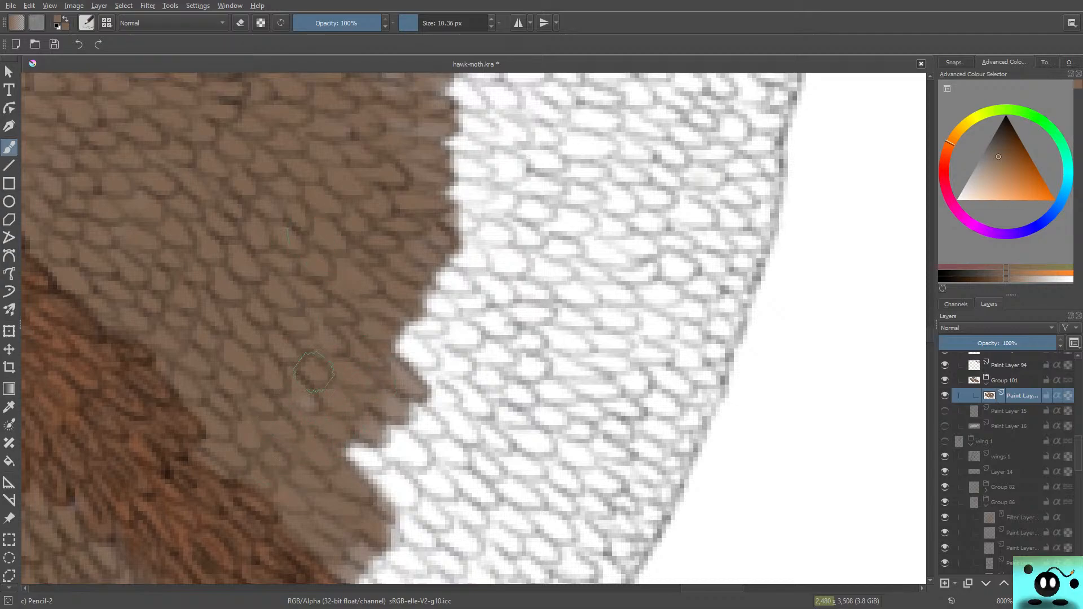
mouse_move(406, 349)
mouse_down()
mouse_move(426, 346)
mouse_move(430, 358)
mouse_move(415, 326)
mouse_up()
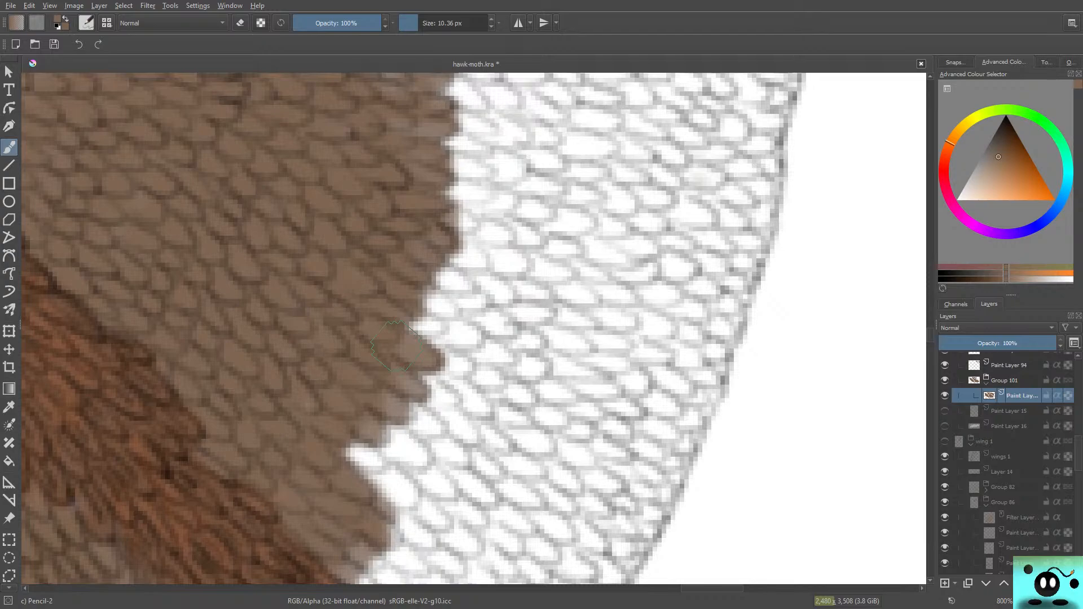
mouse_move(395, 346)
mouse_down()
mouse_move(434, 327)
mouse_move(398, 318)
mouse_move(413, 328)
mouse_move(451, 314)
mouse_move(443, 286)
mouse_move(462, 282)
mouse_move(432, 260)
mouse_move(409, 219)
mouse_move(482, 263)
mouse_move(463, 260)
mouse_move(490, 262)
mouse_move(477, 238)
mouse_move(499, 237)
mouse_move(495, 226)
mouse_move(508, 238)
mouse_move(501, 218)
mouse_move(507, 202)
mouse_move(517, 206)
mouse_move(475, 165)
mouse_move(506, 174)
mouse_move(502, 151)
mouse_move(530, 189)
mouse_up()
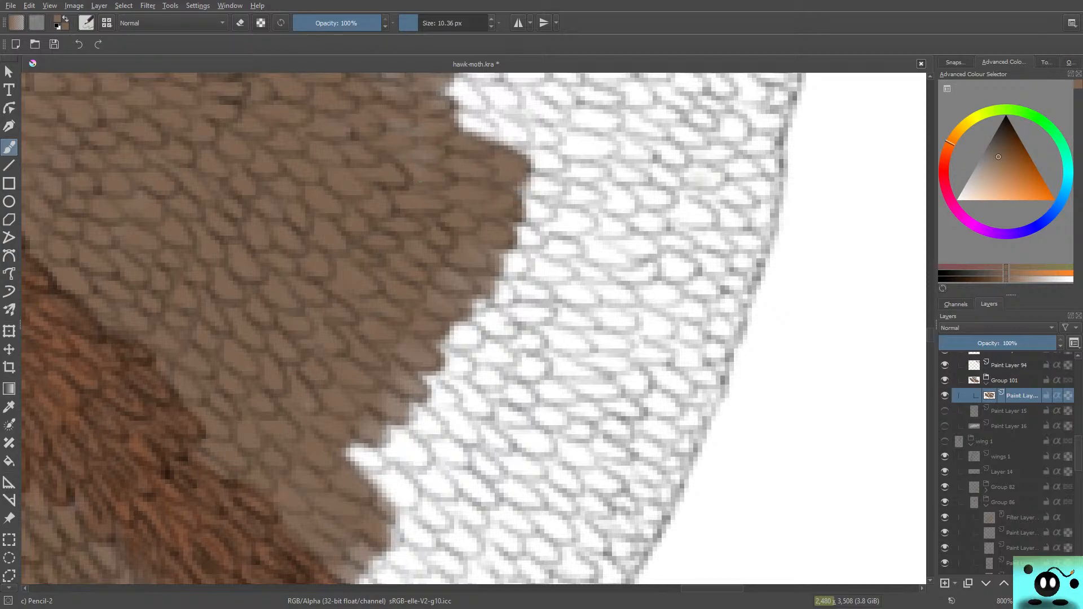
Step: Extend the brown along the middle of the edge and cover the pale patches left inside the coloured area
drag(930, 335, 930, 325)
mouse_move(480, 419)
mouse_down()
mouse_move(519, 424)
mouse_move(514, 413)
mouse_move(501, 418)
mouse_move(497, 380)
mouse_move(516, 389)
mouse_move(482, 370)
mouse_move(485, 335)
mouse_move(455, 332)
mouse_move(428, 313)
mouse_move(466, 310)
mouse_move(462, 319)
mouse_move(454, 306)
mouse_move(508, 379)
mouse_up()
mouse_move(458, 290)
mouse_down()
mouse_move(491, 295)
mouse_move(473, 282)
mouse_move(496, 313)
mouse_move(527, 289)
mouse_move(478, 262)
mouse_up()
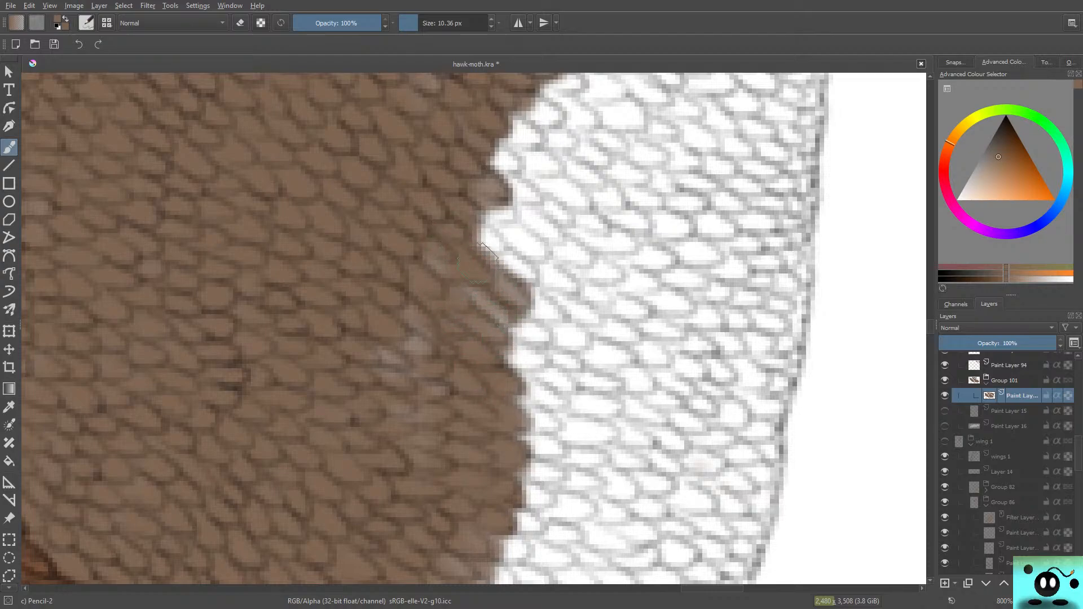
drag(423, 309, 432, 356)
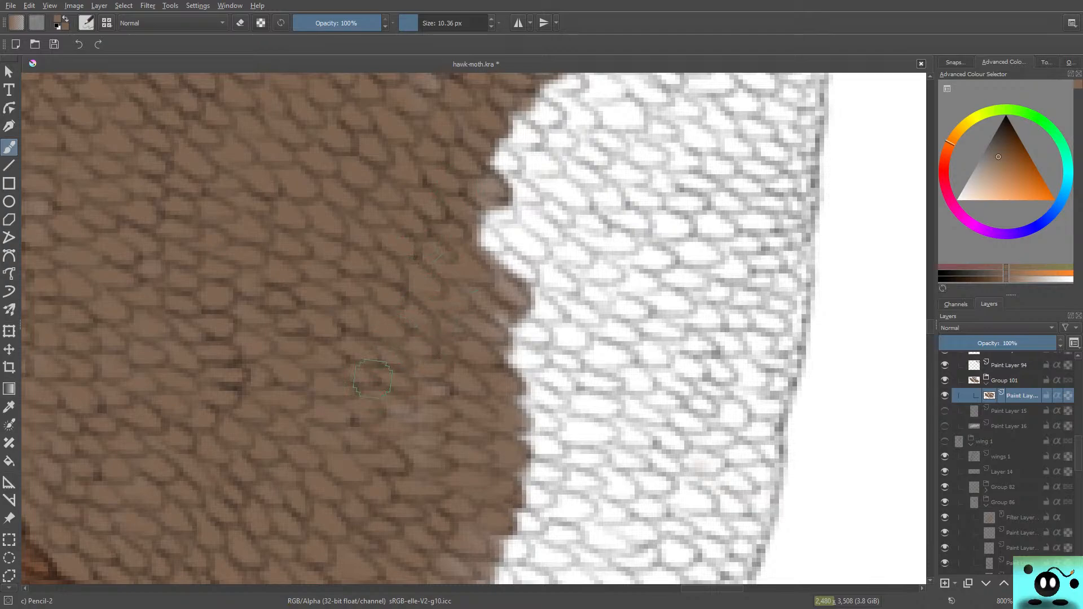
drag(373, 379, 413, 392)
Step: Paint a brown band across the white scales from the middle of the edge out to the wing's outer margin
mouse_move(476, 308)
mouse_down()
mouse_move(495, 326)
mouse_move(495, 252)
mouse_move(518, 264)
mouse_move(453, 227)
mouse_move(489, 232)
mouse_move(509, 216)
mouse_move(476, 227)
mouse_move(481, 239)
mouse_move(471, 204)
mouse_move(496, 149)
mouse_move(481, 150)
mouse_move(528, 200)
mouse_move(571, 212)
mouse_move(511, 218)
mouse_move(534, 236)
mouse_move(556, 236)
mouse_move(546, 256)
mouse_move(497, 247)
mouse_move(505, 264)
mouse_move(455, 265)
mouse_move(552, 291)
mouse_move(573, 284)
mouse_move(531, 261)
mouse_move(556, 271)
mouse_move(540, 263)
mouse_move(554, 252)
mouse_move(580, 261)
mouse_move(566, 241)
mouse_move(580, 226)
mouse_move(569, 227)
mouse_move(593, 231)
mouse_move(544, 290)
mouse_up()
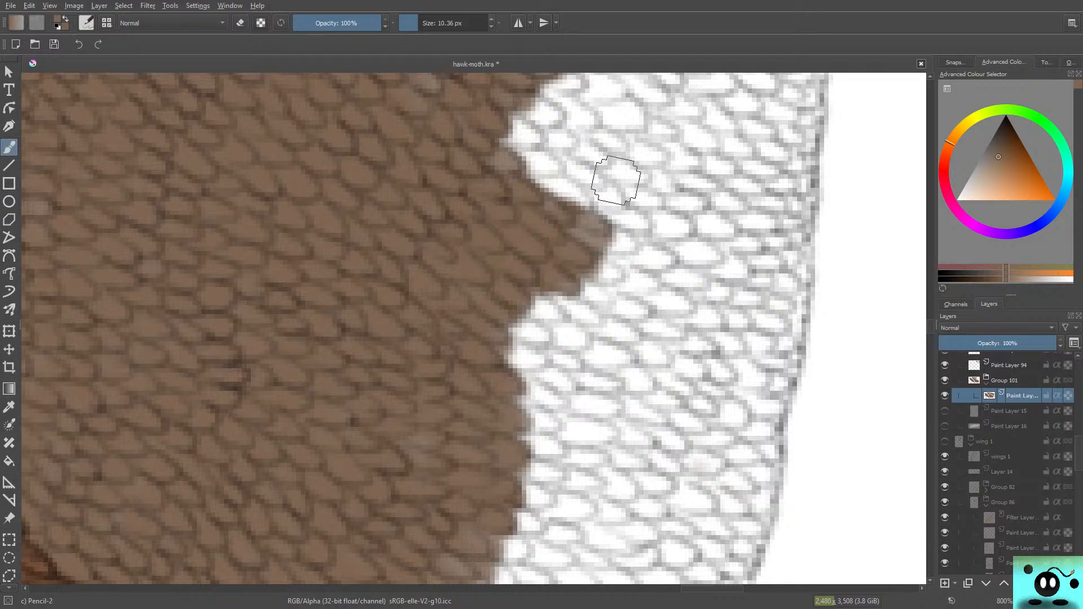
mouse_move(621, 225)
mouse_down()
mouse_move(634, 248)
mouse_move(589, 267)
mouse_move(654, 288)
mouse_move(658, 255)
mouse_move(693, 290)
mouse_move(651, 252)
mouse_move(691, 282)
mouse_move(678, 274)
mouse_move(655, 315)
mouse_move(677, 313)
mouse_move(609, 272)
mouse_move(669, 283)
mouse_move(602, 262)
mouse_move(620, 236)
mouse_move(562, 226)
mouse_up()
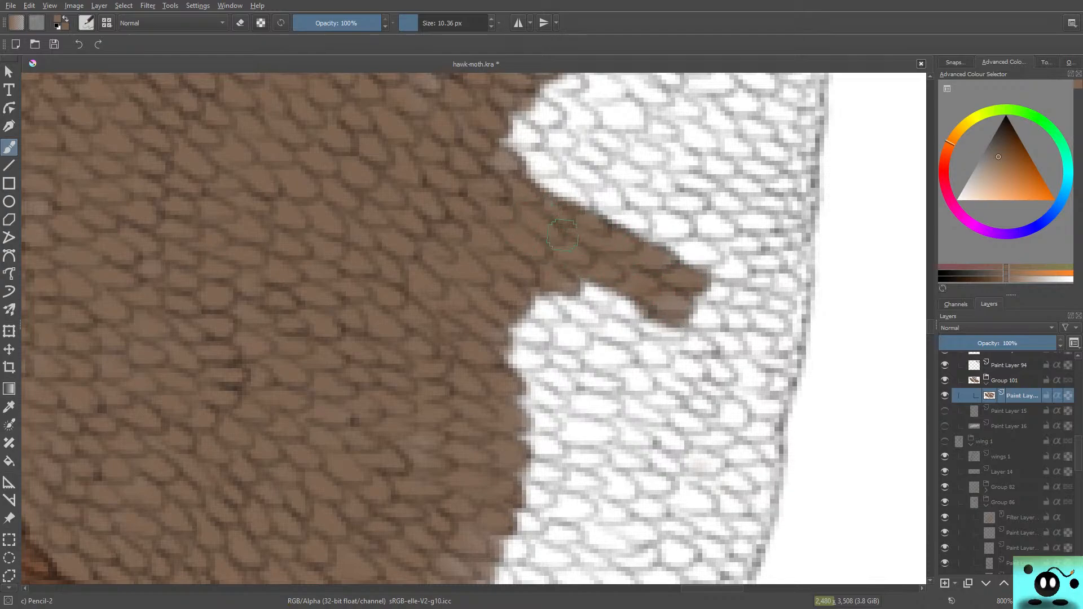
mouse_move(701, 311)
mouse_down()
mouse_move(725, 285)
mouse_move(763, 306)
mouse_move(752, 325)
mouse_move(702, 316)
mouse_move(705, 296)
mouse_move(728, 325)
mouse_move(708, 292)
mouse_move(787, 304)
mouse_move(804, 320)
mouse_move(700, 332)
mouse_move(581, 302)
mouse_move(605, 298)
mouse_move(519, 314)
mouse_up()
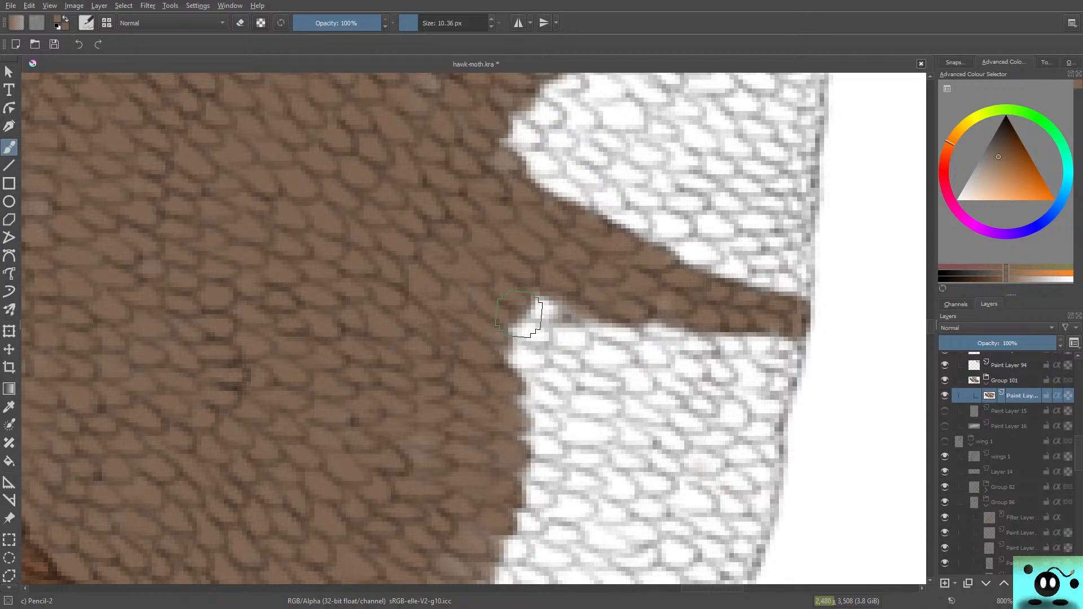
Step: Widen the brown band downward by colouring the white scales along its underside, from the inner edge to the wing margin
mouse_move(594, 309)
mouse_down()
mouse_move(559, 316)
mouse_move(564, 332)
mouse_move(609, 344)
mouse_move(584, 311)
mouse_move(621, 335)
mouse_move(553, 296)
mouse_move(541, 338)
mouse_move(524, 344)
mouse_move(509, 321)
mouse_move(598, 355)
mouse_move(623, 352)
mouse_move(591, 329)
mouse_up()
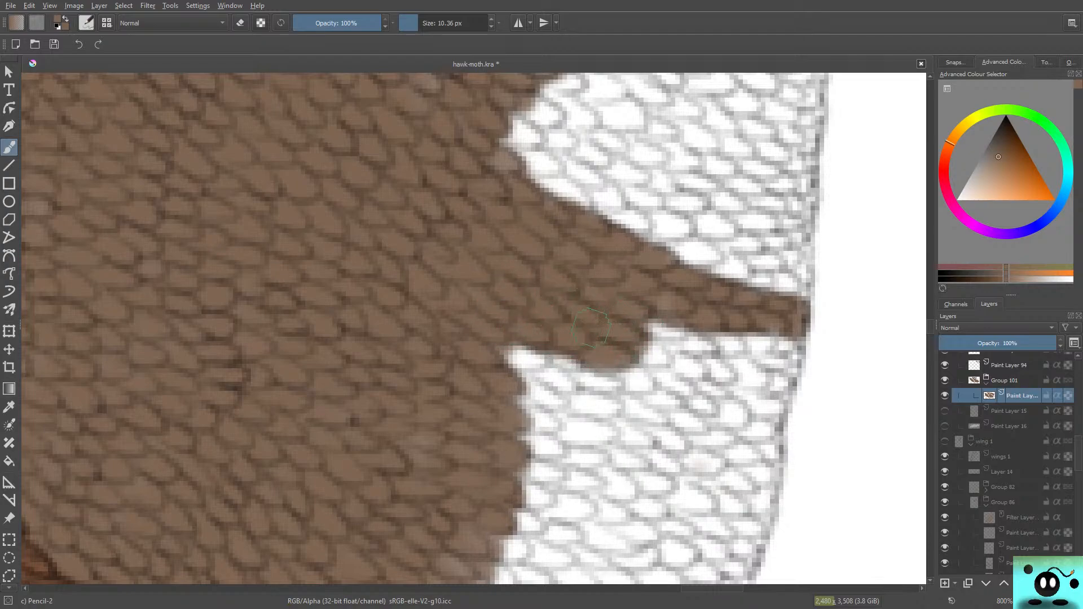
mouse_move(524, 337)
mouse_down()
mouse_move(694, 338)
mouse_move(603, 301)
mouse_up()
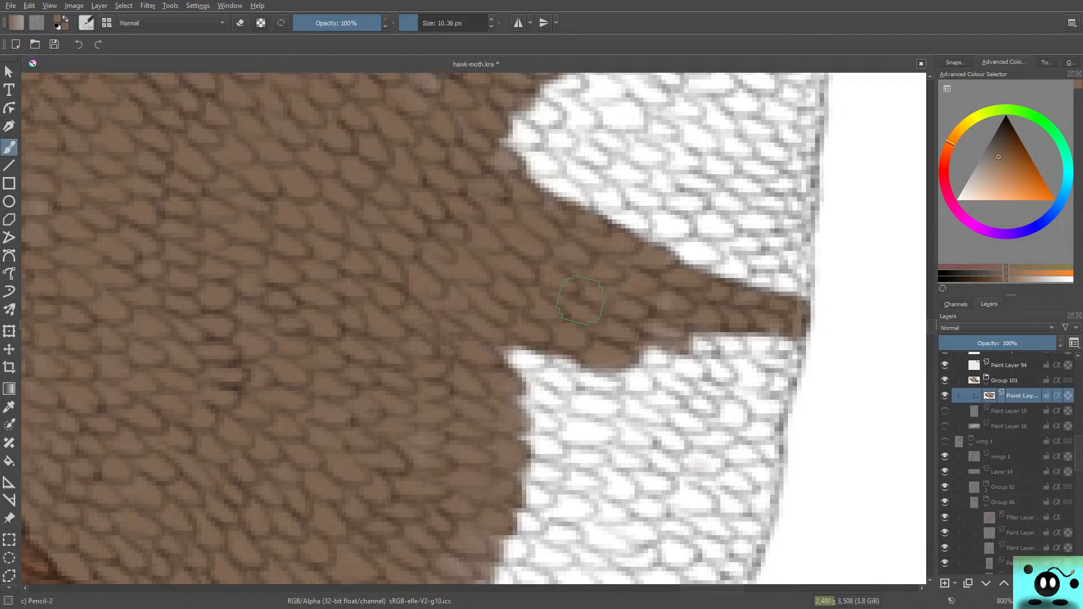
mouse_move(581, 299)
mouse_down()
mouse_move(742, 330)
mouse_move(687, 341)
mouse_move(701, 354)
mouse_move(734, 340)
mouse_move(737, 350)
mouse_move(780, 351)
mouse_move(753, 334)
mouse_move(787, 367)
mouse_move(784, 337)
mouse_move(757, 367)
mouse_up()
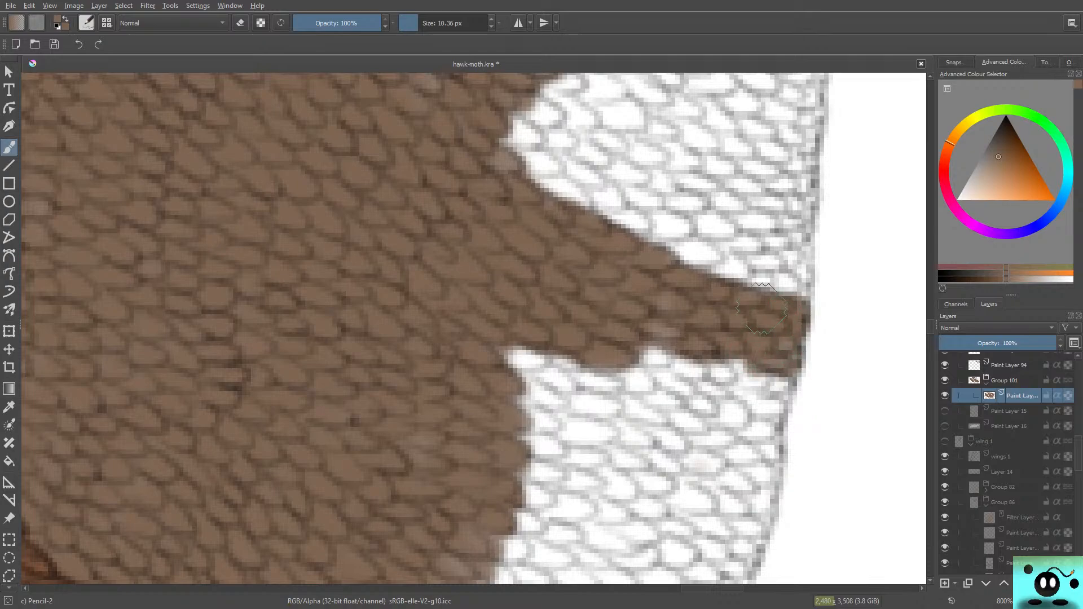
mouse_move(541, 380)
mouse_down()
mouse_move(502, 342)
mouse_move(495, 355)
mouse_move(566, 386)
mouse_move(585, 387)
mouse_move(594, 371)
mouse_move(626, 379)
mouse_up()
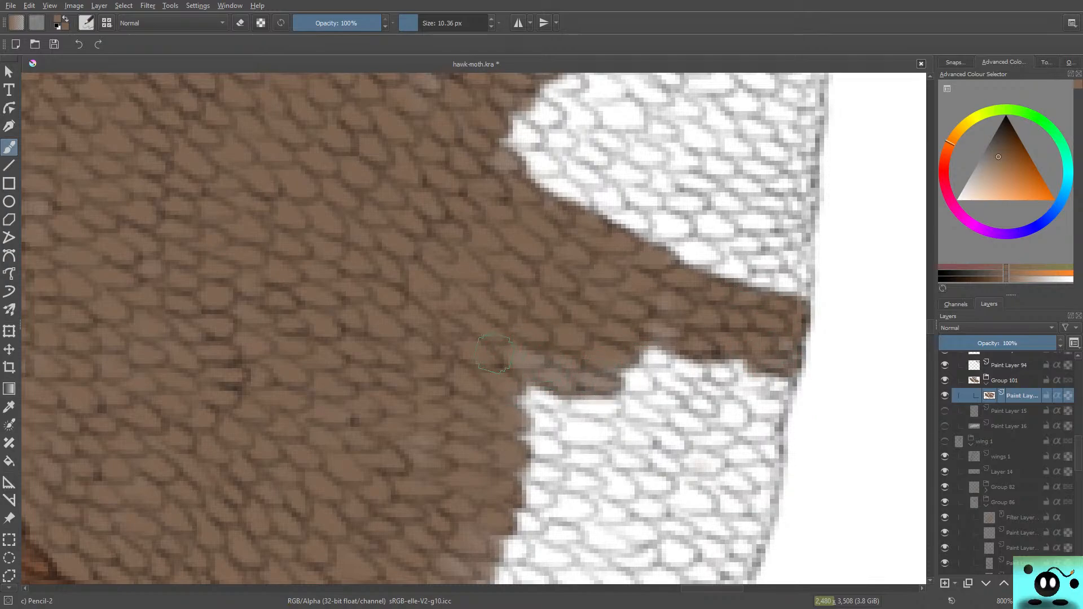
mouse_move(621, 333)
mouse_down()
mouse_move(668, 385)
mouse_move(650, 366)
mouse_move(611, 367)
mouse_move(649, 356)
mouse_move(683, 366)
mouse_move(645, 380)
mouse_move(663, 364)
mouse_move(667, 386)
mouse_move(724, 394)
mouse_move(727, 375)
mouse_move(686, 358)
mouse_move(638, 364)
mouse_up()
mouse_move(728, 364)
mouse_down()
mouse_move(737, 386)
mouse_move(748, 375)
mouse_move(766, 386)
mouse_move(764, 372)
mouse_move(781, 403)
mouse_up()
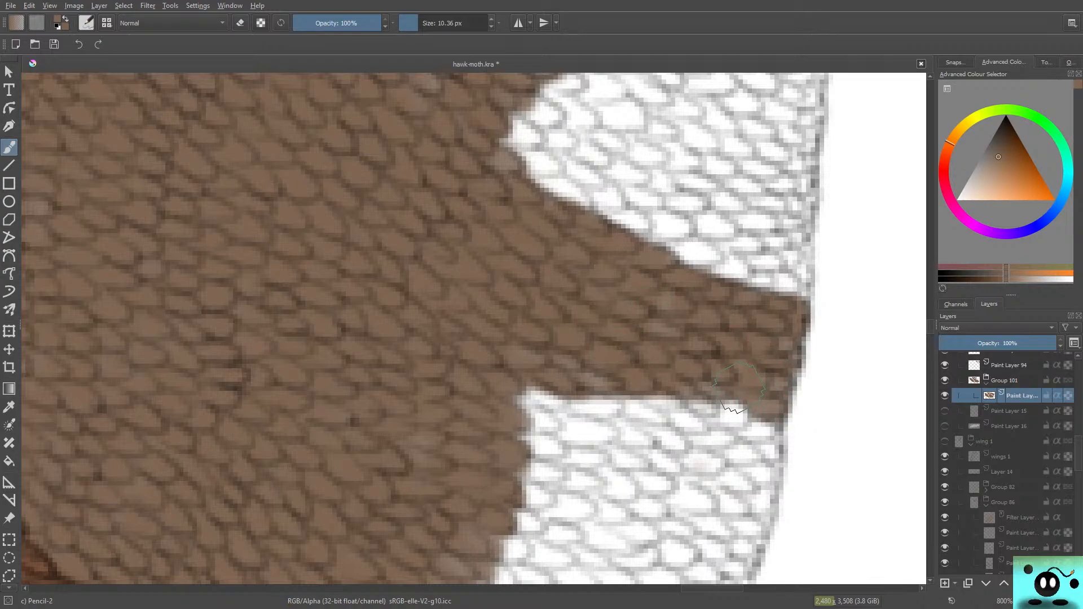
Step: Colour the next rows of white scales below the band brown, between the inner edge and the wing margin
mouse_move(558, 395)
mouse_down()
mouse_move(526, 398)
mouse_move(505, 385)
mouse_move(532, 410)
mouse_move(572, 402)
mouse_move(533, 383)
mouse_up()
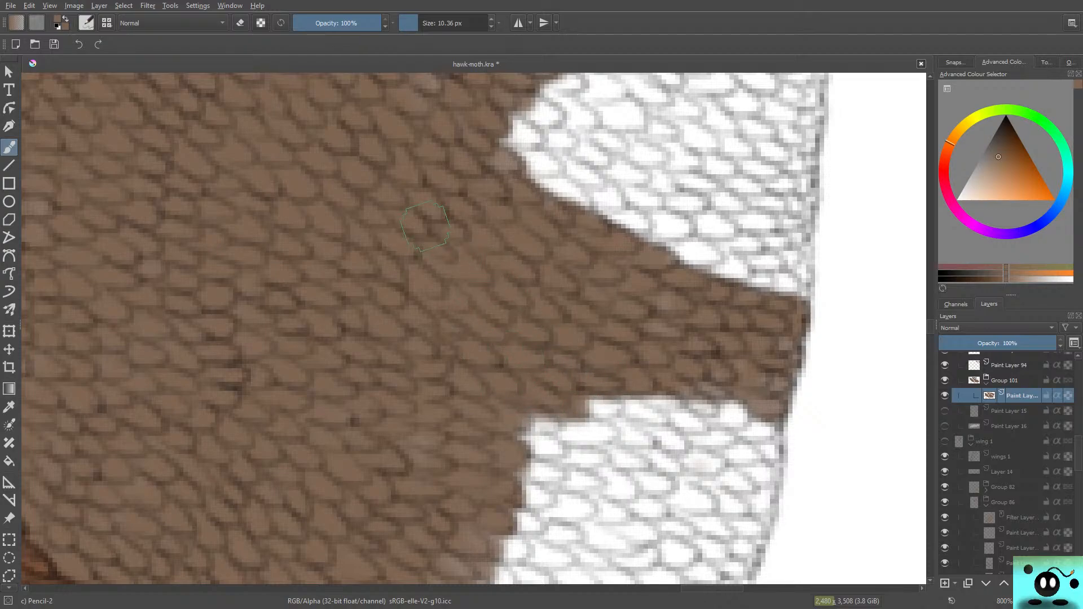
scroll(913, 326, down, 2)
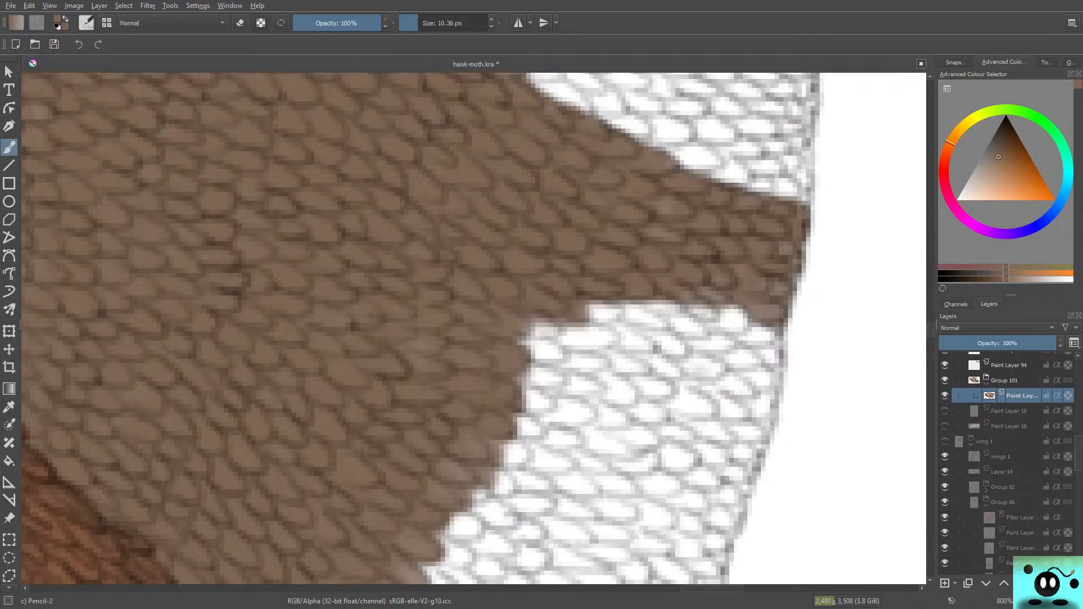
drag(930, 330, 930, 332)
mouse_move(608, 222)
mouse_down()
mouse_move(581, 227)
mouse_move(602, 236)
mouse_move(581, 232)
mouse_move(660, 248)
mouse_move(689, 242)
mouse_move(646, 216)
mouse_move(625, 220)
mouse_move(632, 230)
mouse_move(669, 172)
mouse_move(697, 231)
mouse_move(691, 220)
mouse_move(769, 261)
mouse_move(720, 248)
mouse_move(675, 264)
mouse_move(725, 258)
mouse_move(529, 258)
mouse_move(545, 251)
mouse_move(509, 244)
mouse_move(511, 262)
mouse_move(550, 272)
mouse_move(593, 264)
mouse_move(572, 257)
mouse_move(545, 267)
mouse_move(634, 264)
mouse_move(637, 254)
mouse_move(573, 270)
mouse_up()
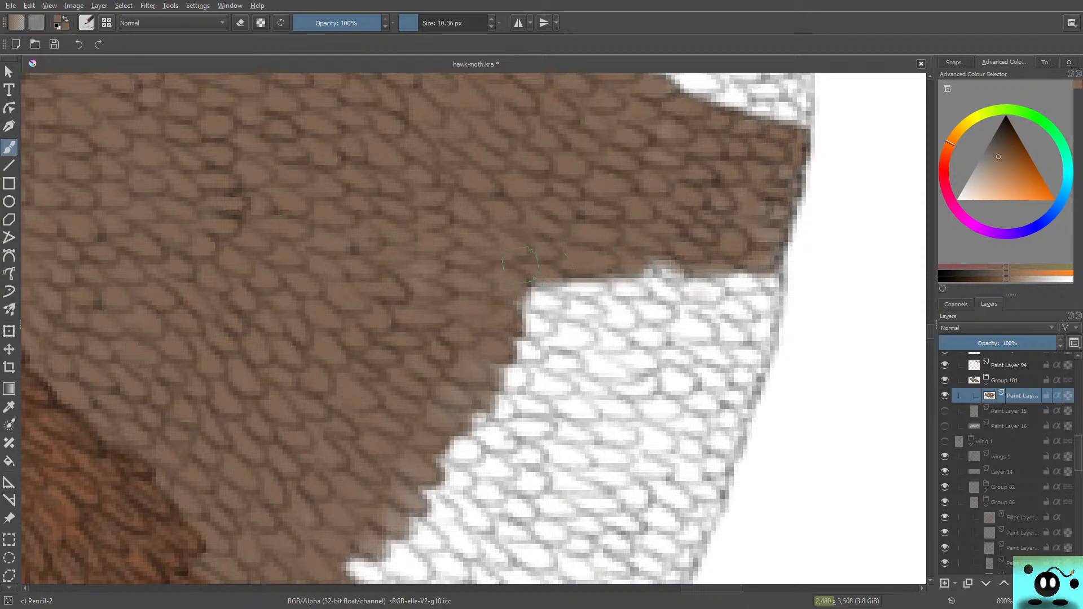
mouse_move(671, 273)
mouse_down()
mouse_move(632, 250)
mouse_move(689, 297)
mouse_move(663, 298)
mouse_move(720, 283)
mouse_move(716, 267)
mouse_move(725, 282)
mouse_move(766, 274)
mouse_move(749, 275)
mouse_move(748, 294)
mouse_move(767, 286)
mouse_move(695, 276)
mouse_move(717, 320)
mouse_move(745, 315)
mouse_move(737, 296)
mouse_move(759, 328)
mouse_move(764, 319)
mouse_move(715, 293)
mouse_move(730, 318)
mouse_move(722, 310)
mouse_move(719, 341)
mouse_move(682, 339)
mouse_move(722, 333)
mouse_up()
mouse_move(668, 304)
mouse_down()
mouse_move(602, 300)
mouse_move(618, 333)
mouse_move(585, 306)
mouse_move(629, 312)
mouse_move(578, 307)
mouse_up()
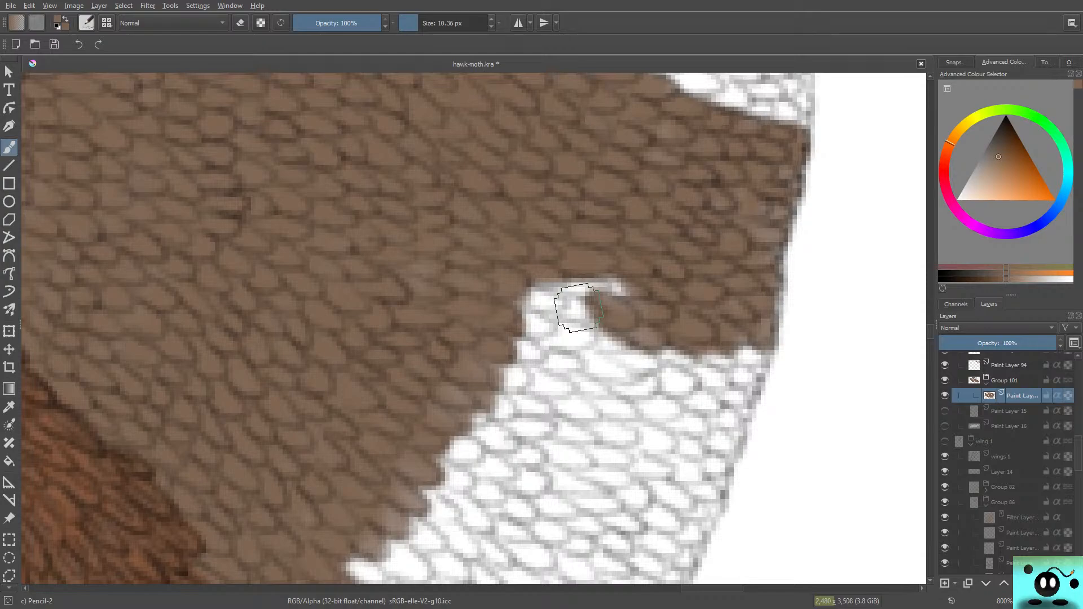
Step: Fill the white notch beside the inner edge brown and colour the next row of scales below it out to the wing margin
mouse_move(623, 279)
mouse_down()
mouse_move(550, 289)
mouse_move(556, 272)
mouse_move(603, 300)
mouse_move(618, 284)
mouse_move(622, 312)
mouse_move(536, 270)
mouse_move(523, 286)
mouse_move(580, 293)
mouse_move(561, 319)
mouse_move(503, 301)
mouse_up()
mouse_move(523, 337)
mouse_down()
mouse_move(569, 330)
mouse_move(555, 356)
mouse_move(511, 327)
mouse_move(592, 330)
mouse_move(458, 330)
mouse_up()
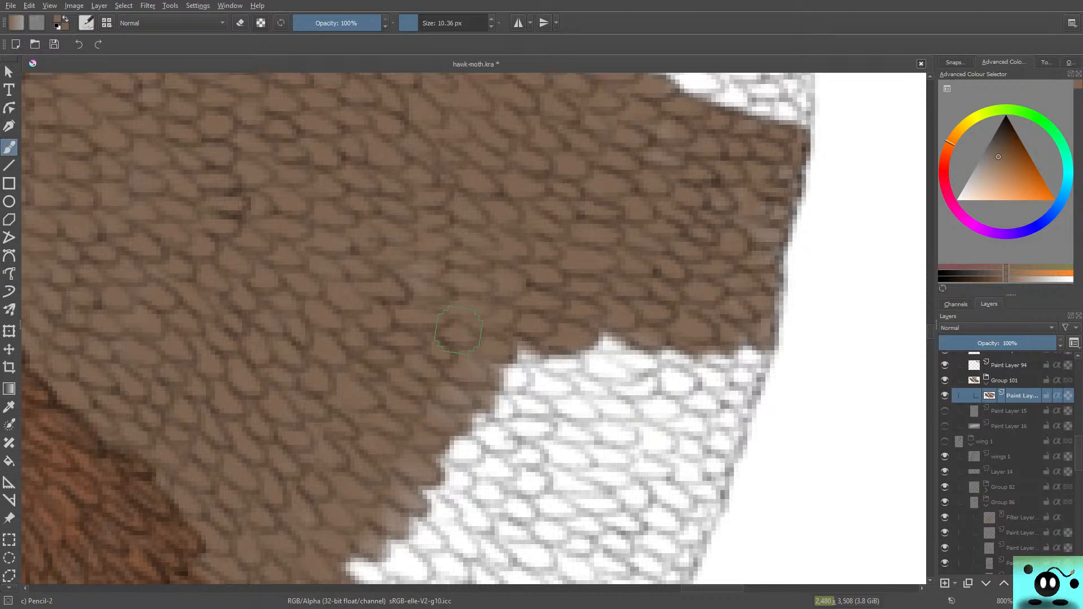
mouse_move(589, 364)
mouse_down()
mouse_move(632, 355)
mouse_move(576, 361)
mouse_move(654, 372)
mouse_move(541, 367)
mouse_move(580, 332)
mouse_move(660, 361)
mouse_move(693, 358)
mouse_move(677, 369)
mouse_move(684, 389)
mouse_move(620, 390)
mouse_move(671, 350)
mouse_move(723, 386)
mouse_move(718, 373)
mouse_move(753, 361)
mouse_move(748, 389)
mouse_move(728, 395)
mouse_move(683, 368)
mouse_up()
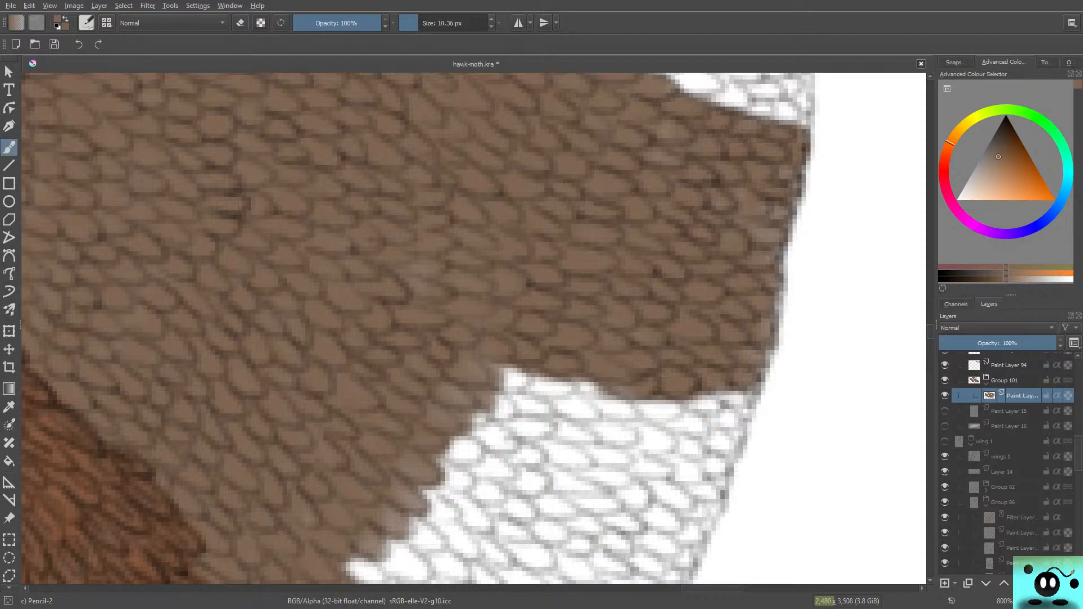
drag(930, 332, 930, 337)
mouse_move(508, 186)
mouse_down()
mouse_move(539, 209)
mouse_move(558, 206)
mouse_move(527, 203)
mouse_move(499, 174)
mouse_up()
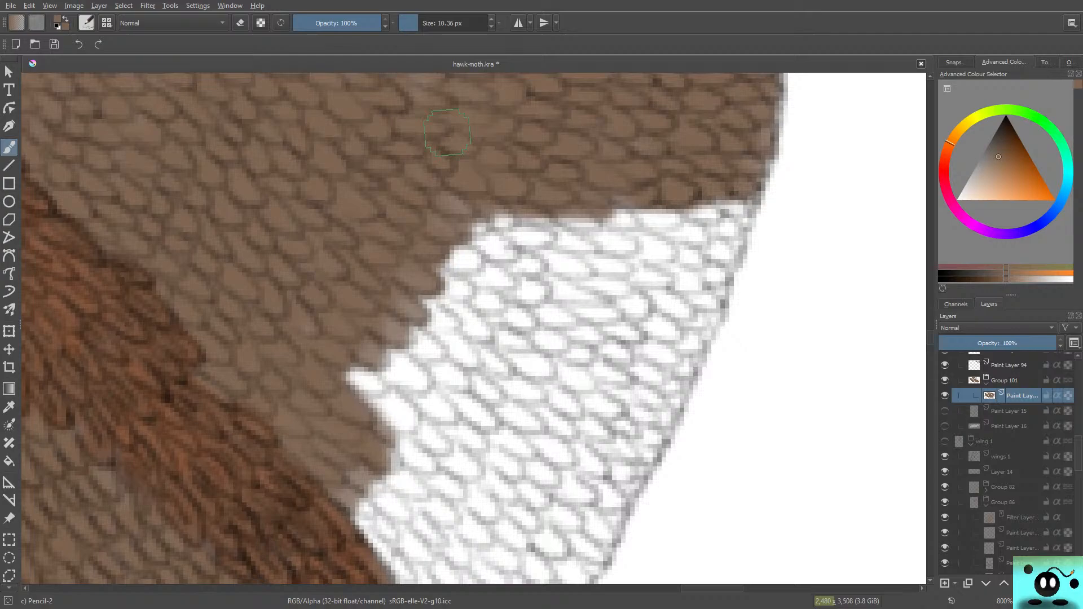
Step: Extend the brown downward over several more rows of white scales, from the wing margin across to the inner edge
mouse_move(722, 195)
mouse_down()
mouse_move(673, 206)
mouse_move(705, 219)
mouse_move(721, 201)
mouse_move(736, 208)
mouse_move(626, 218)
mouse_move(696, 241)
mouse_move(667, 227)
mouse_move(616, 246)
mouse_up()
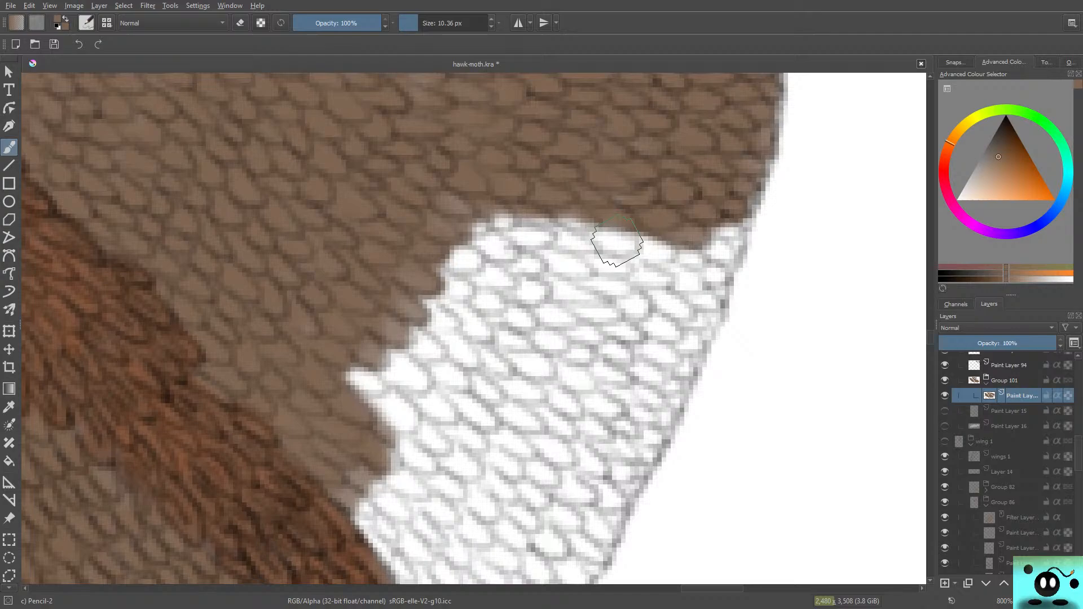
mouse_move(616, 244)
mouse_down()
mouse_move(720, 230)
mouse_move(706, 257)
mouse_move(719, 260)
mouse_move(729, 196)
mouse_move(739, 209)
mouse_move(748, 181)
mouse_move(721, 174)
mouse_move(682, 251)
mouse_move(653, 232)
mouse_move(657, 251)
mouse_move(641, 253)
mouse_move(669, 230)
mouse_move(629, 237)
mouse_move(679, 248)
mouse_move(623, 251)
mouse_move(565, 235)
mouse_move(597, 224)
mouse_move(557, 209)
mouse_move(498, 228)
mouse_move(524, 227)
mouse_move(454, 228)
mouse_move(542, 241)
mouse_move(454, 261)
mouse_up()
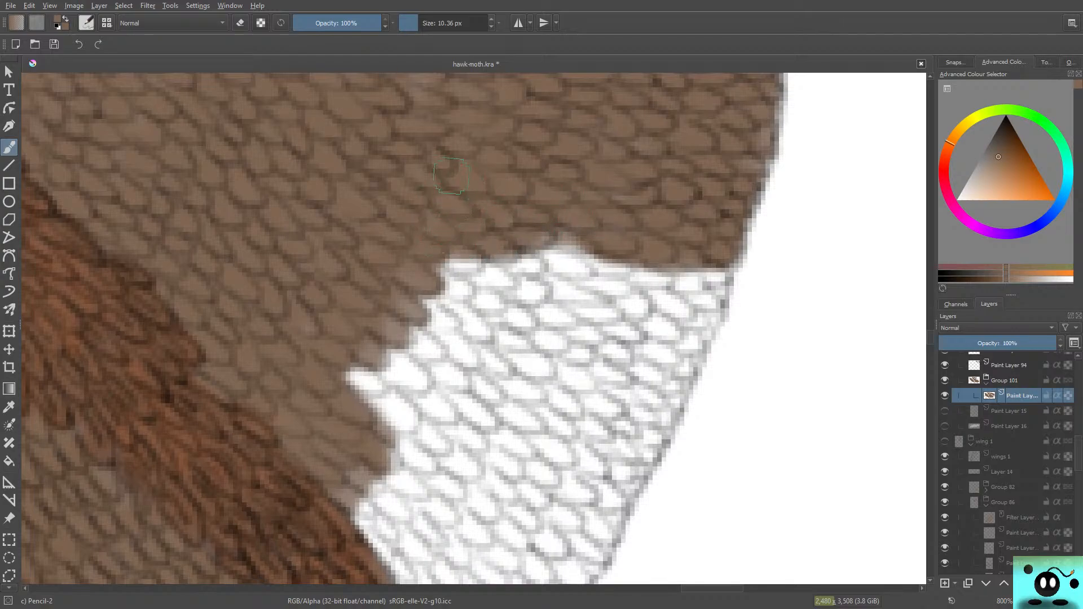
mouse_move(536, 260)
mouse_down()
mouse_move(538, 235)
mouse_move(573, 242)
mouse_move(588, 256)
mouse_move(555, 264)
mouse_up()
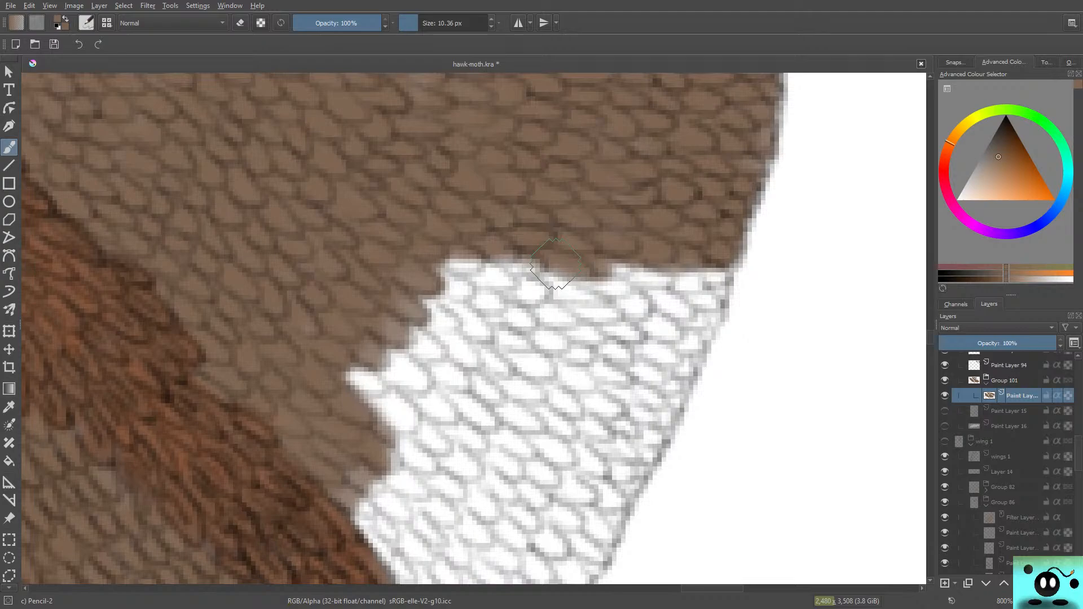
mouse_move(556, 263)
mouse_down()
mouse_move(666, 281)
mouse_move(645, 265)
mouse_move(661, 276)
mouse_move(566, 279)
mouse_move(597, 288)
mouse_move(547, 279)
mouse_move(556, 267)
mouse_move(541, 276)
mouse_move(487, 257)
mouse_move(449, 268)
mouse_move(493, 288)
mouse_move(532, 282)
mouse_move(476, 278)
mouse_move(420, 242)
mouse_move(486, 298)
mouse_move(531, 291)
mouse_move(465, 305)
mouse_move(420, 276)
mouse_move(452, 293)
mouse_move(402, 288)
mouse_up()
mouse_move(674, 285)
mouse_down()
mouse_move(701, 278)
mouse_move(670, 280)
mouse_move(715, 272)
mouse_move(705, 290)
mouse_move(630, 332)
mouse_move(635, 315)
mouse_move(670, 296)
mouse_move(689, 259)
mouse_move(658, 356)
mouse_move(646, 275)
mouse_move(613, 315)
mouse_move(551, 309)
mouse_move(493, 324)
mouse_move(475, 322)
mouse_move(569, 292)
mouse_move(508, 304)
mouse_move(495, 301)
mouse_move(508, 283)
mouse_move(463, 282)
mouse_up()
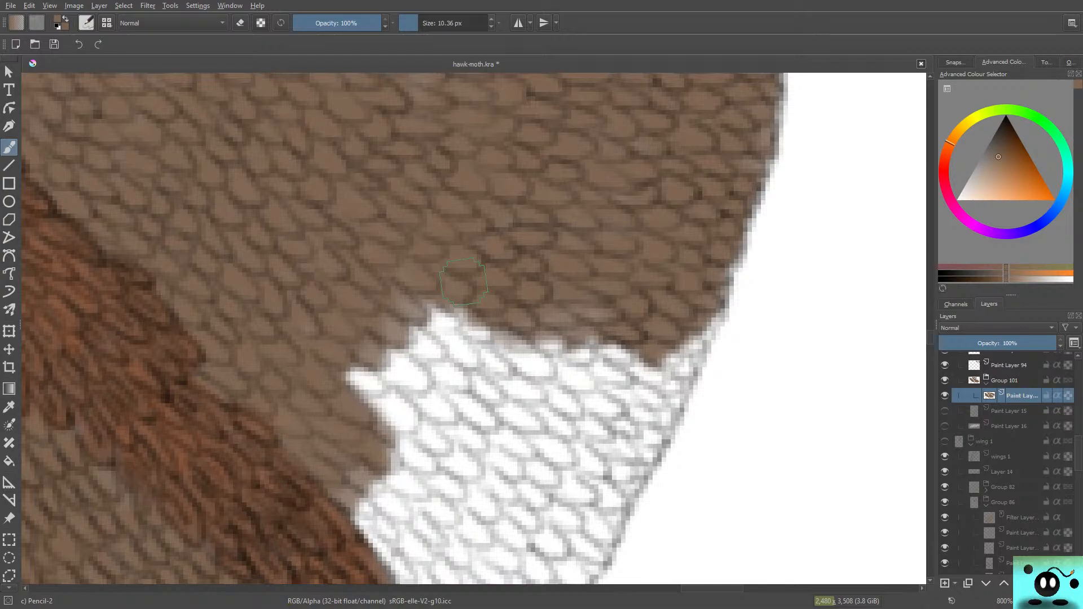
Step: Colour the white scales brown down both sides of the remaining patch, along its inner edge and along the wing margin
mouse_move(463, 282)
mouse_down()
mouse_move(445, 330)
mouse_move(491, 341)
mouse_move(401, 292)
mouse_move(443, 342)
mouse_move(406, 355)
mouse_move(434, 353)
mouse_up()
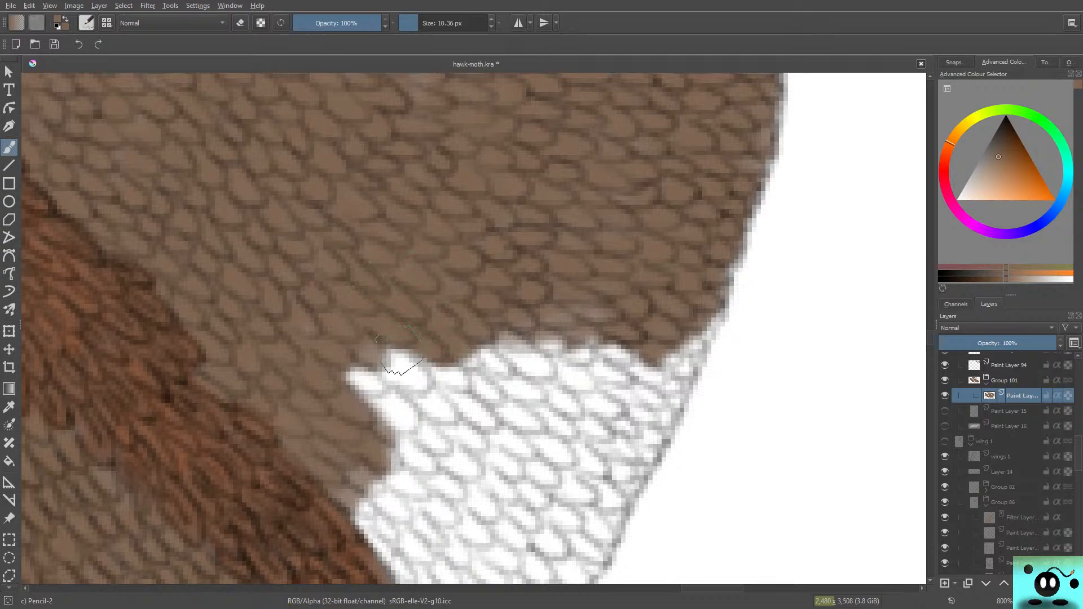
mouse_move(400, 350)
mouse_down()
mouse_move(352, 308)
mouse_move(404, 356)
mouse_move(398, 341)
mouse_move(374, 335)
mouse_move(406, 409)
mouse_move(395, 403)
mouse_move(393, 421)
mouse_move(420, 419)
mouse_move(409, 468)
mouse_up()
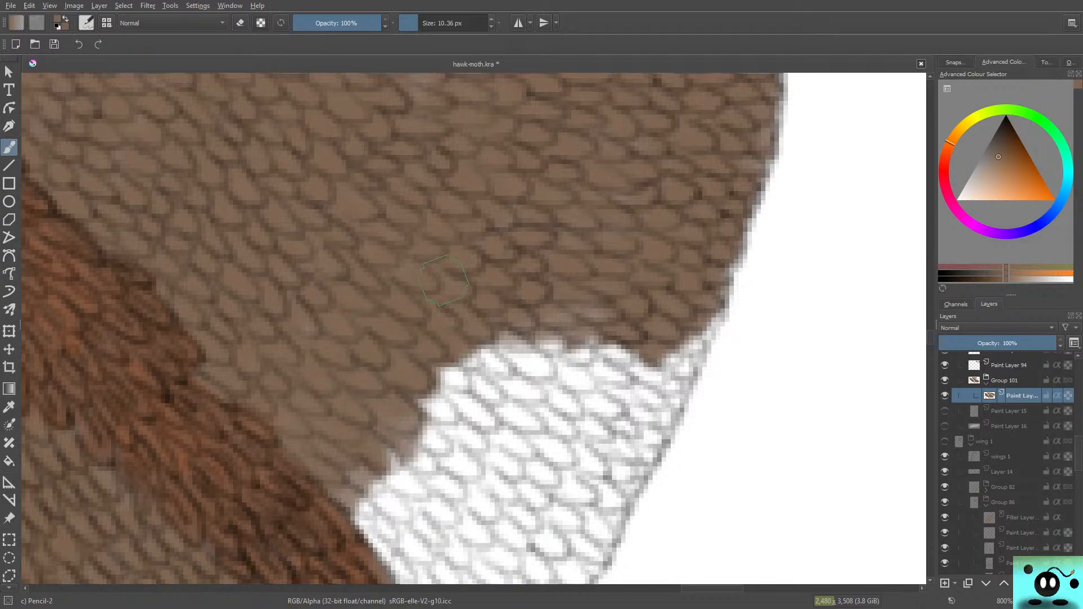
drag(682, 336, 623, 411)
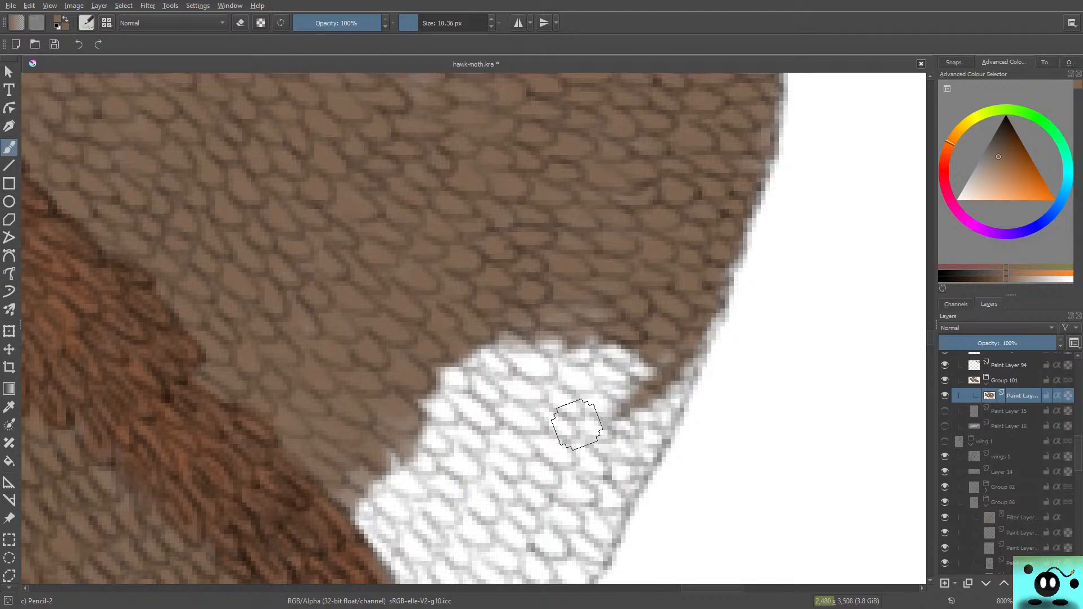
mouse_move(687, 353)
mouse_down()
mouse_move(637, 395)
mouse_move(592, 462)
mouse_up()
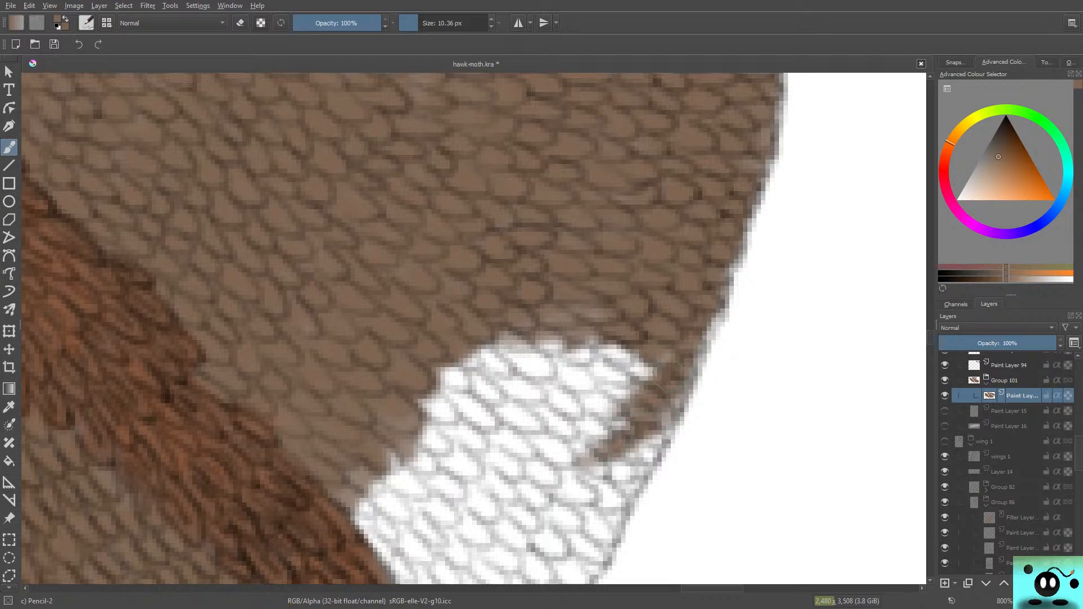
drag(654, 373, 555, 439)
mouse_move(688, 325)
mouse_down()
mouse_move(708, 297)
mouse_move(656, 340)
mouse_move(637, 402)
mouse_move(586, 377)
mouse_move(590, 336)
mouse_up()
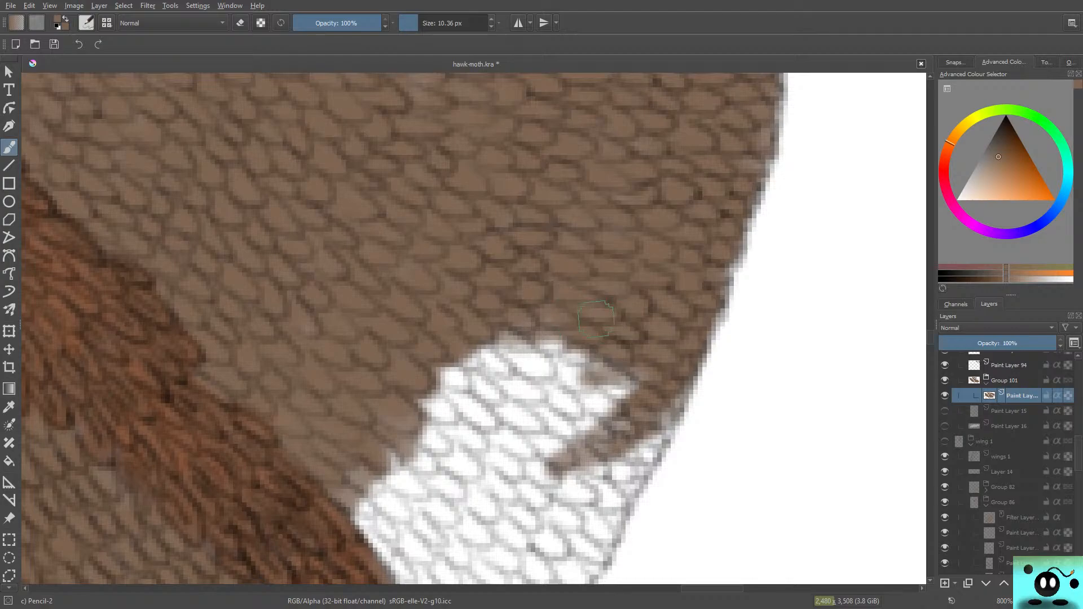
Step: Fill the upper middle of the remaining white patch brown and carry the colour further down the wing margin
drag(585, 336, 492, 353)
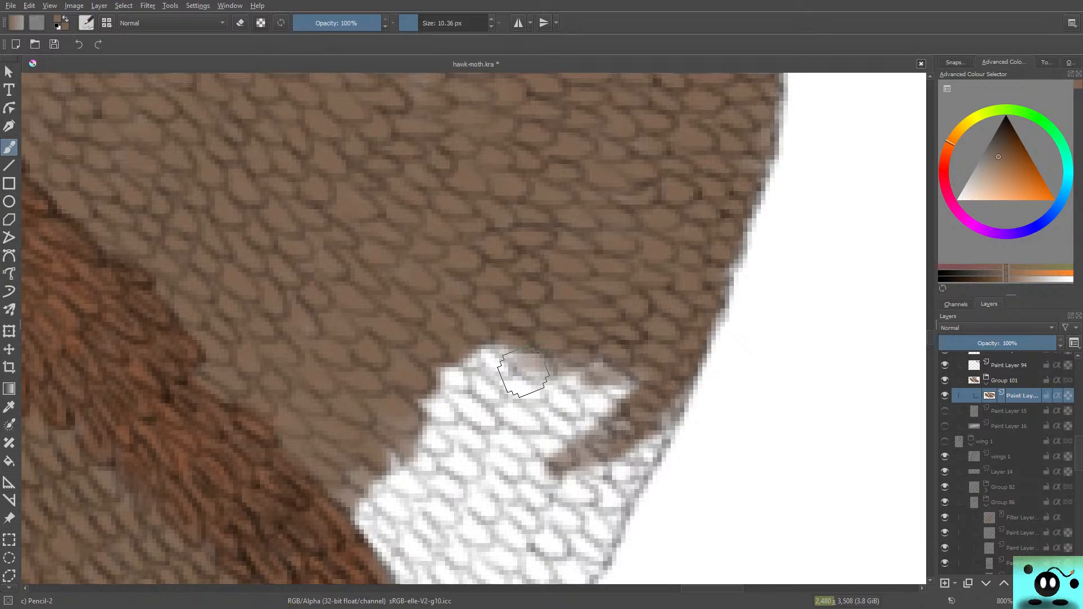
mouse_move(523, 372)
mouse_down()
mouse_move(496, 345)
mouse_move(519, 342)
mouse_move(470, 339)
mouse_move(466, 356)
mouse_move(444, 348)
mouse_up()
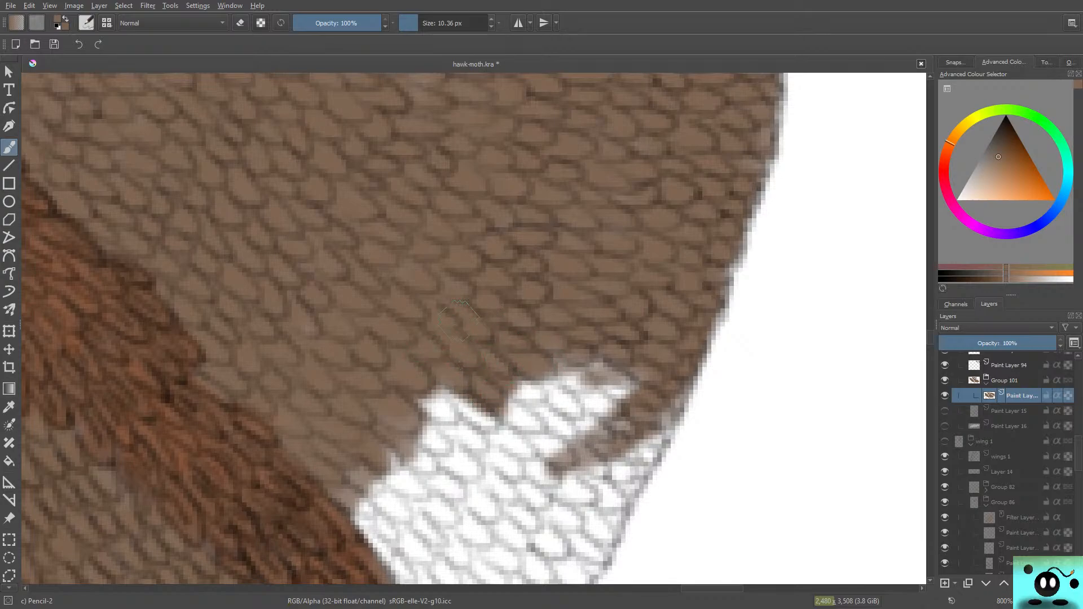
mouse_move(543, 384)
mouse_down()
mouse_move(632, 378)
mouse_move(587, 390)
mouse_move(598, 397)
mouse_move(538, 392)
mouse_move(544, 406)
mouse_move(497, 410)
mouse_move(581, 434)
mouse_move(568, 427)
mouse_up()
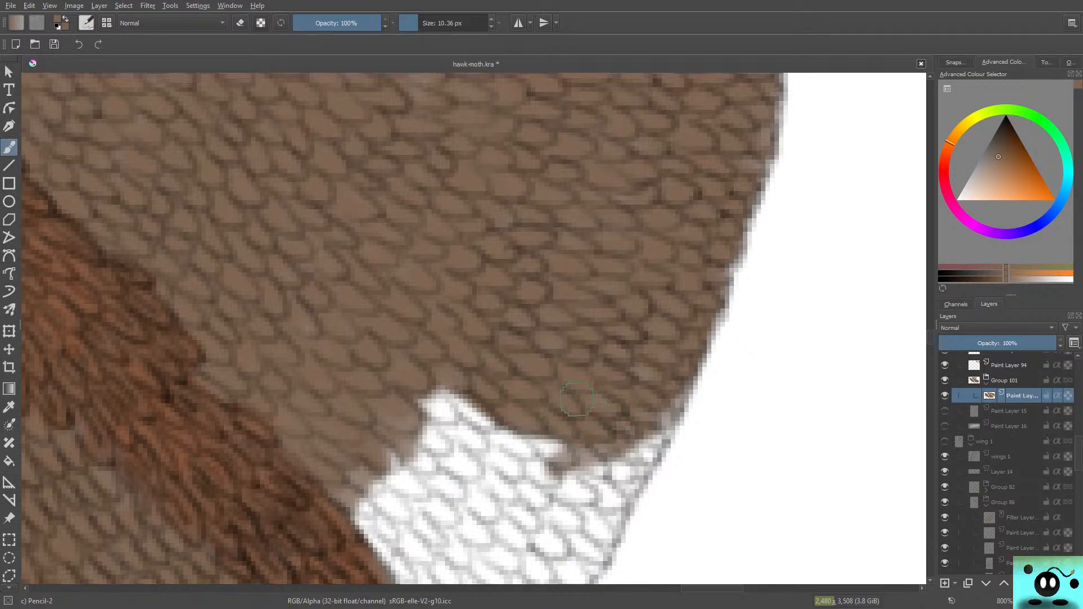
mouse_move(672, 400)
mouse_down()
mouse_move(593, 494)
mouse_move(571, 492)
mouse_move(656, 422)
mouse_move(638, 472)
mouse_move(609, 495)
mouse_move(576, 477)
mouse_move(636, 397)
mouse_move(613, 420)
mouse_up()
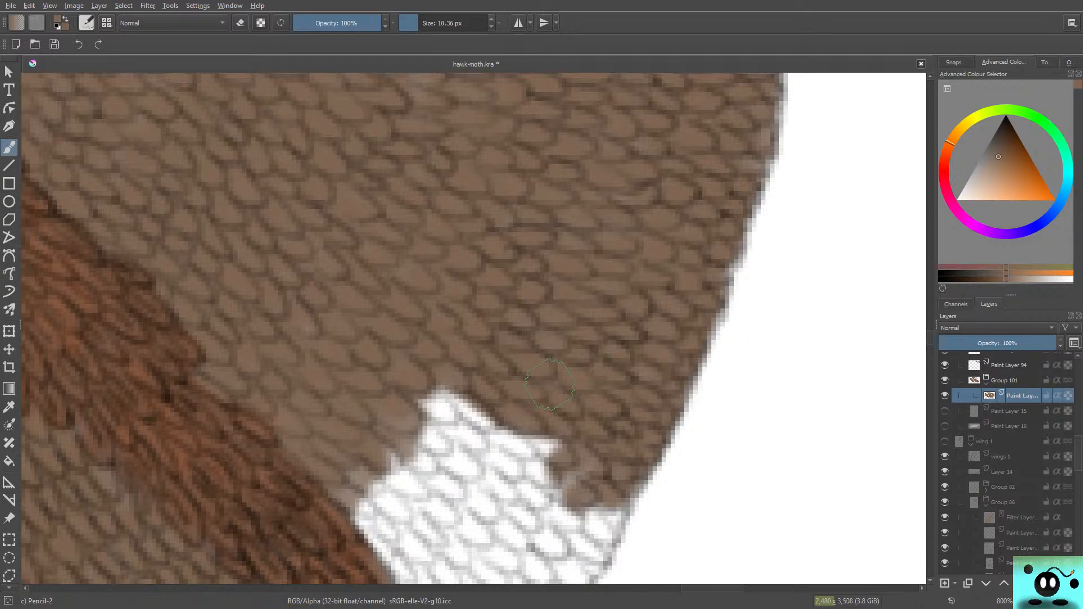
mouse_move(550, 383)
mouse_down()
mouse_move(541, 455)
mouse_move(509, 426)
mouse_move(489, 435)
mouse_move(501, 429)
mouse_move(481, 400)
mouse_move(426, 377)
mouse_move(480, 420)
mouse_move(417, 411)
mouse_up()
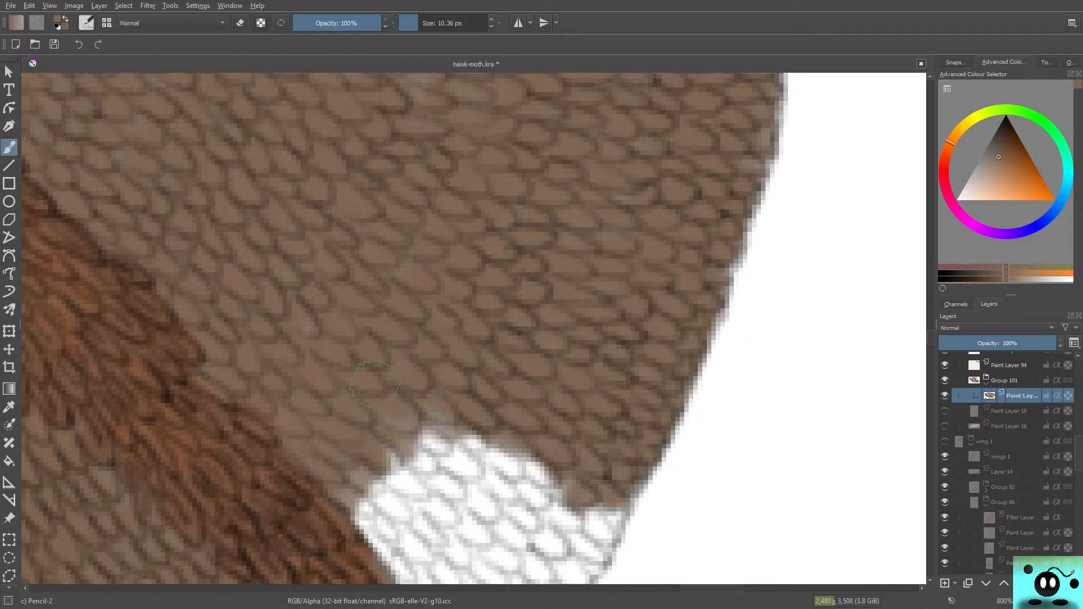
Step: Paint the white scales brown alongside the dark vein, down towards the vein's lower tip
scroll(404, 329, down, 5)
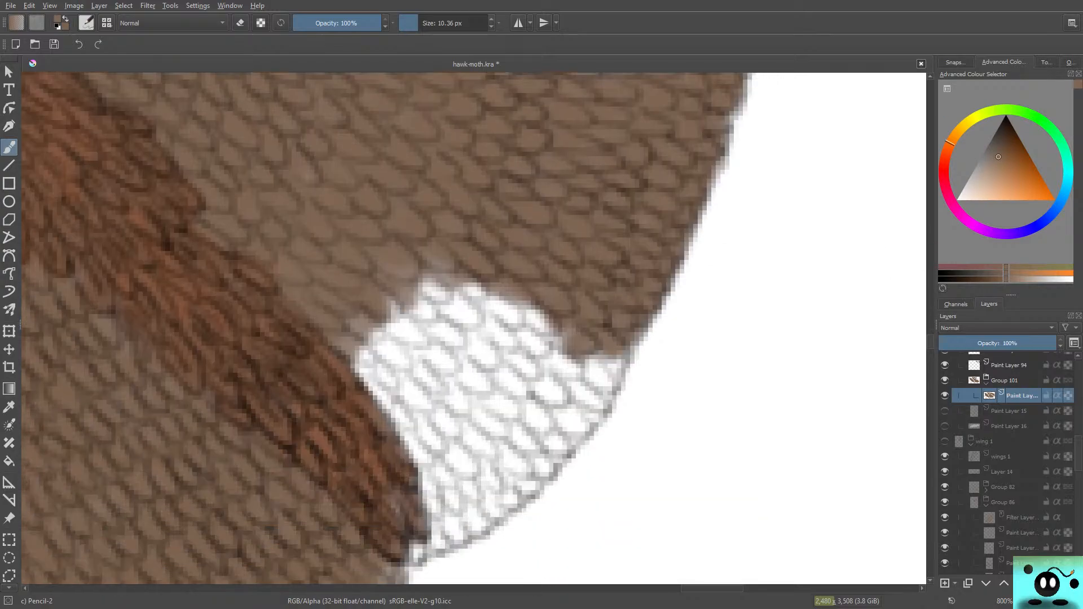
mouse_move(434, 258)
mouse_down()
mouse_move(447, 282)
mouse_move(439, 256)
mouse_move(458, 270)
mouse_move(423, 246)
mouse_move(433, 282)
mouse_move(420, 272)
mouse_move(445, 304)
mouse_move(418, 309)
mouse_move(401, 292)
mouse_move(422, 321)
mouse_move(408, 310)
mouse_move(383, 318)
mouse_move(434, 350)
mouse_move(414, 377)
mouse_move(433, 400)
mouse_move(447, 390)
mouse_move(368, 359)
mouse_move(392, 389)
mouse_up()
drag(336, 333, 360, 323)
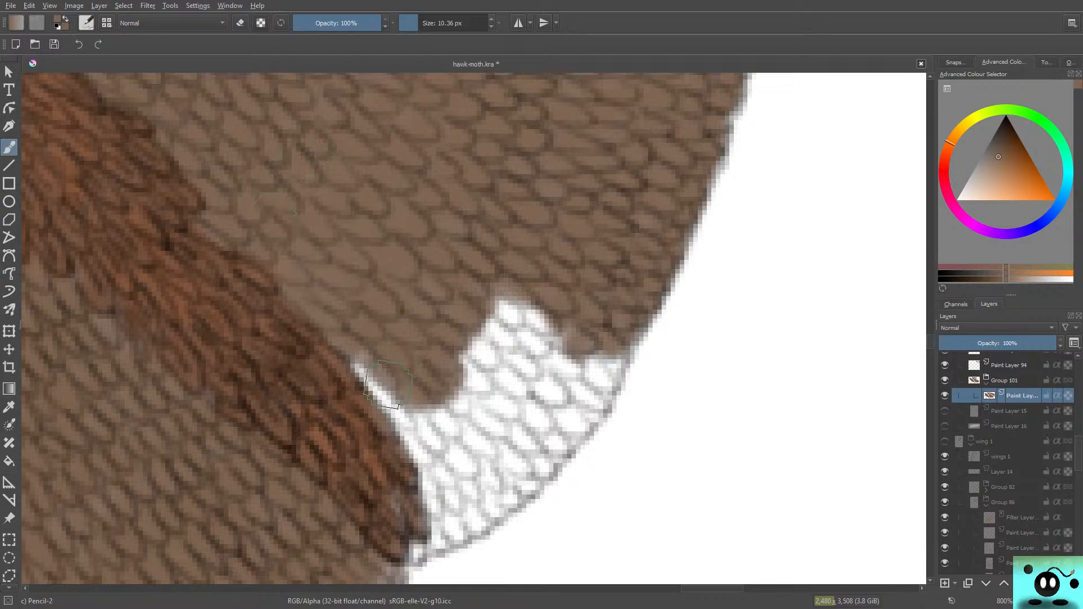
mouse_move(388, 383)
mouse_down()
mouse_move(371, 404)
mouse_move(326, 320)
mouse_move(343, 316)
mouse_move(426, 431)
mouse_move(436, 462)
mouse_move(362, 355)
mouse_move(398, 454)
mouse_up()
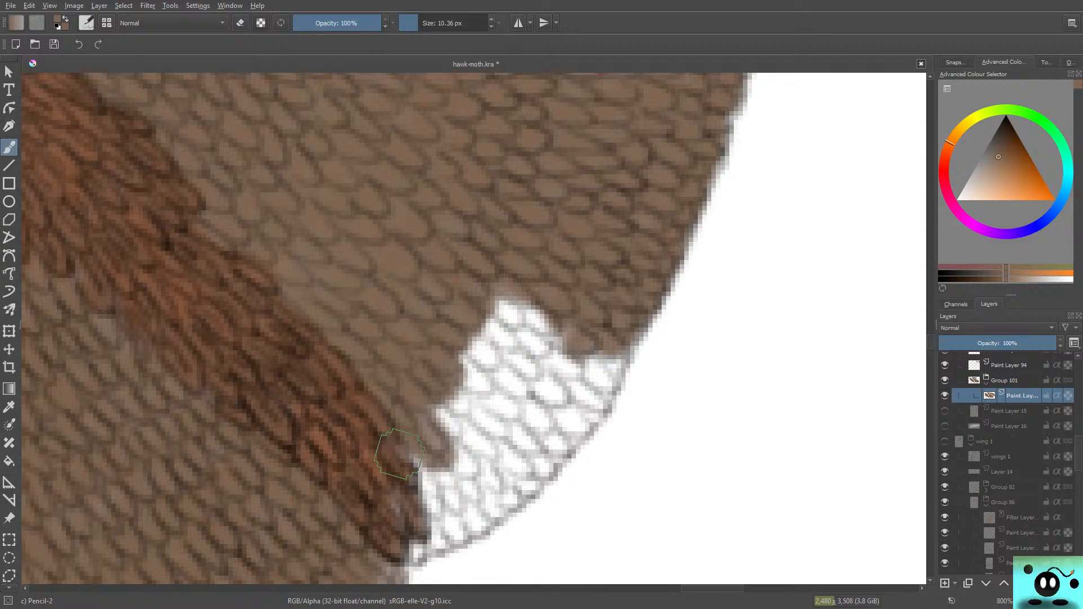
mouse_move(424, 437)
mouse_down()
mouse_move(406, 404)
mouse_move(433, 488)
mouse_move(456, 503)
mouse_move(463, 469)
mouse_move(475, 479)
mouse_move(491, 469)
mouse_move(486, 436)
mouse_move(512, 420)
mouse_move(477, 295)
mouse_move(504, 419)
mouse_move(523, 393)
mouse_move(515, 373)
mouse_move(525, 373)
mouse_move(533, 324)
mouse_move(546, 317)
mouse_move(527, 288)
mouse_move(494, 279)
mouse_move(486, 440)
mouse_up()
Step: Colour the last white scales between the dark vein and the curved wing margin brown, touching up the pale margin edge
mouse_move(567, 307)
mouse_down()
mouse_move(602, 387)
mouse_move(620, 310)
mouse_move(622, 330)
mouse_move(590, 381)
mouse_move(522, 445)
mouse_move(593, 356)
mouse_move(519, 448)
mouse_move(564, 380)
mouse_move(522, 495)
mouse_move(533, 468)
mouse_move(514, 468)
mouse_move(430, 530)
mouse_move(471, 524)
mouse_move(417, 539)
mouse_move(451, 492)
mouse_move(467, 489)
mouse_move(406, 477)
mouse_move(418, 497)
mouse_up()
mouse_move(513, 388)
mouse_down()
mouse_move(487, 456)
mouse_move(538, 389)
mouse_move(598, 340)
mouse_move(558, 420)
mouse_up()
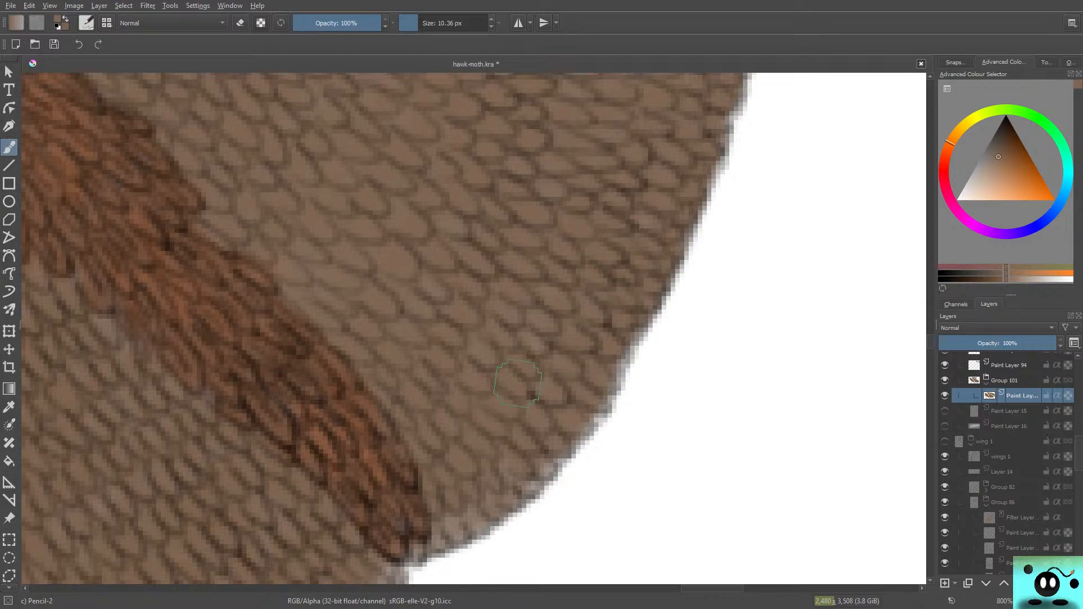
mouse_move(930, 341)
mouse_down()
mouse_move(930, 320)
mouse_move(930, 362)
mouse_move(930, 341)
mouse_up()
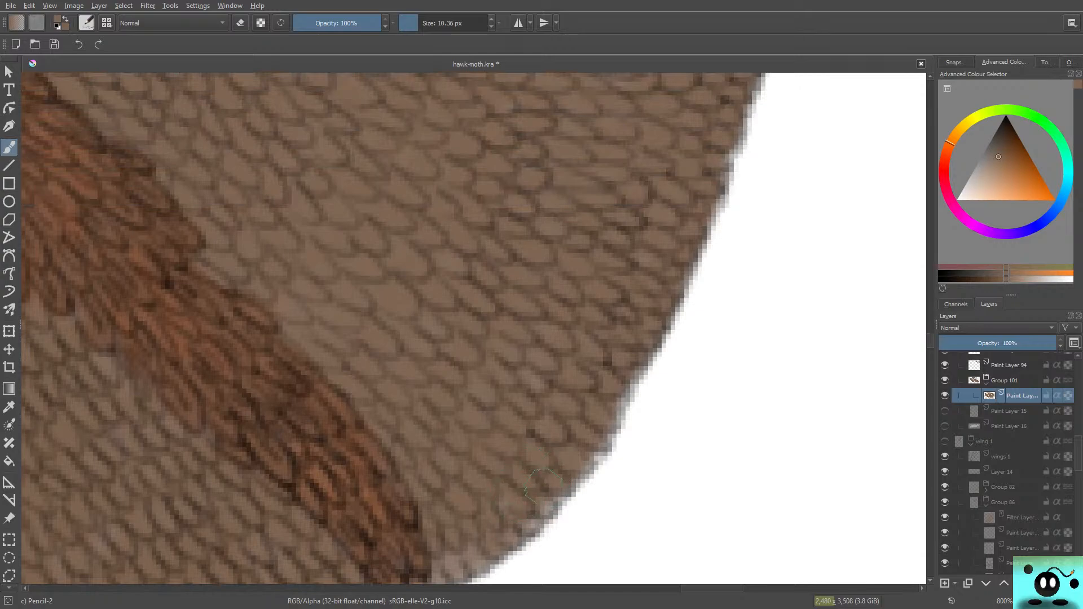
drag(544, 485, 498, 516)
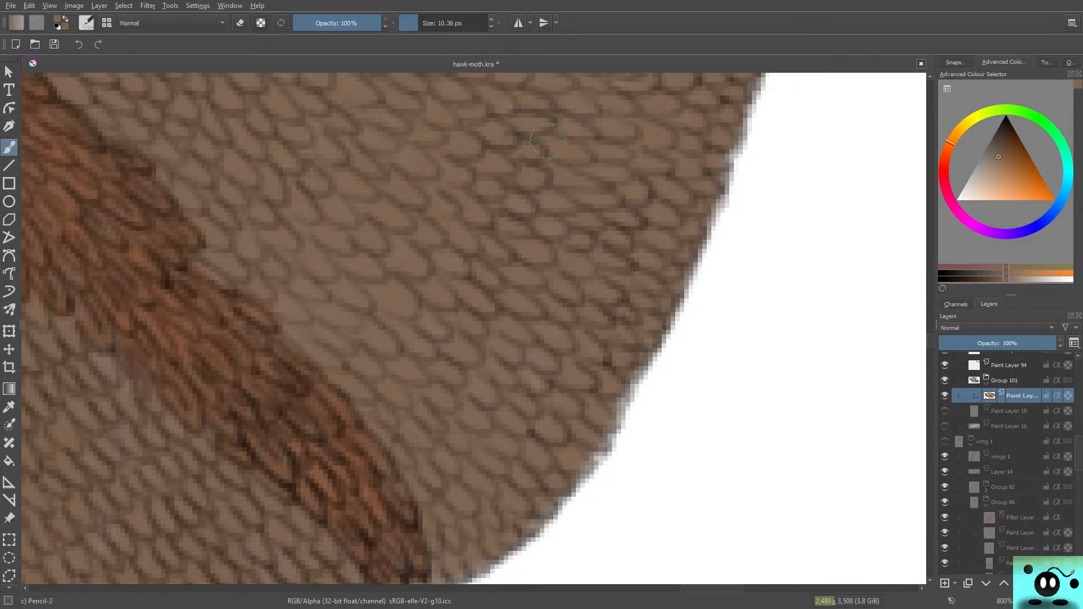
Step: Start covering the white patch below the upper dark vein with brown, working from its pointed inner end towards the margin
drag(930, 341, 930, 325)
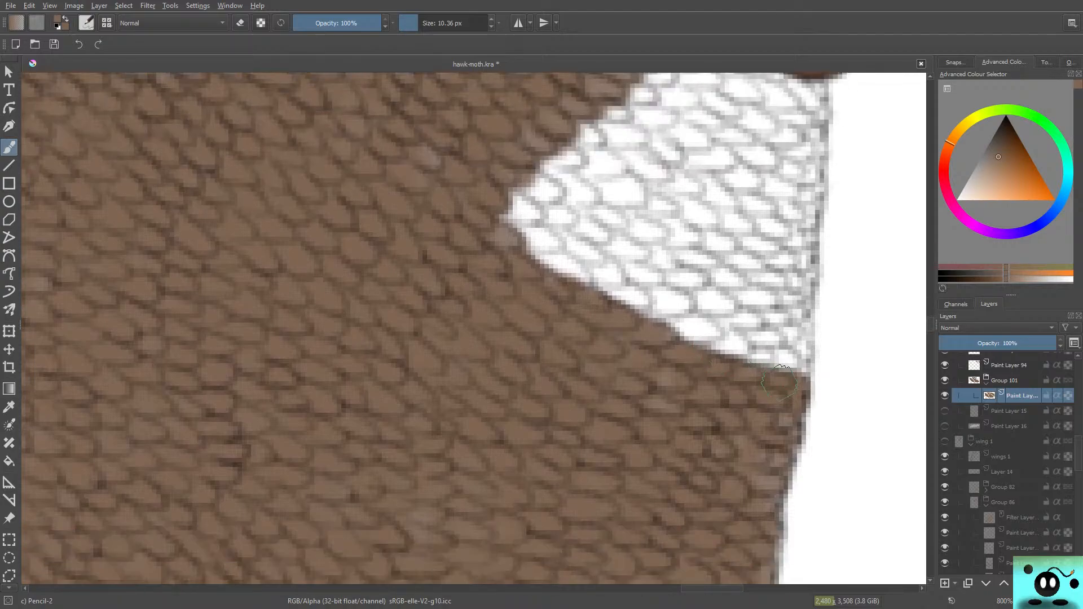
mouse_move(780, 375)
mouse_down()
mouse_move(757, 218)
mouse_move(741, 189)
mouse_move(721, 313)
mouse_move(690, 334)
mouse_up()
mouse_move(543, 224)
mouse_down()
mouse_move(556, 276)
mouse_move(565, 259)
mouse_move(559, 192)
mouse_move(511, 191)
mouse_move(536, 181)
mouse_move(520, 249)
mouse_move(558, 163)
mouse_up()
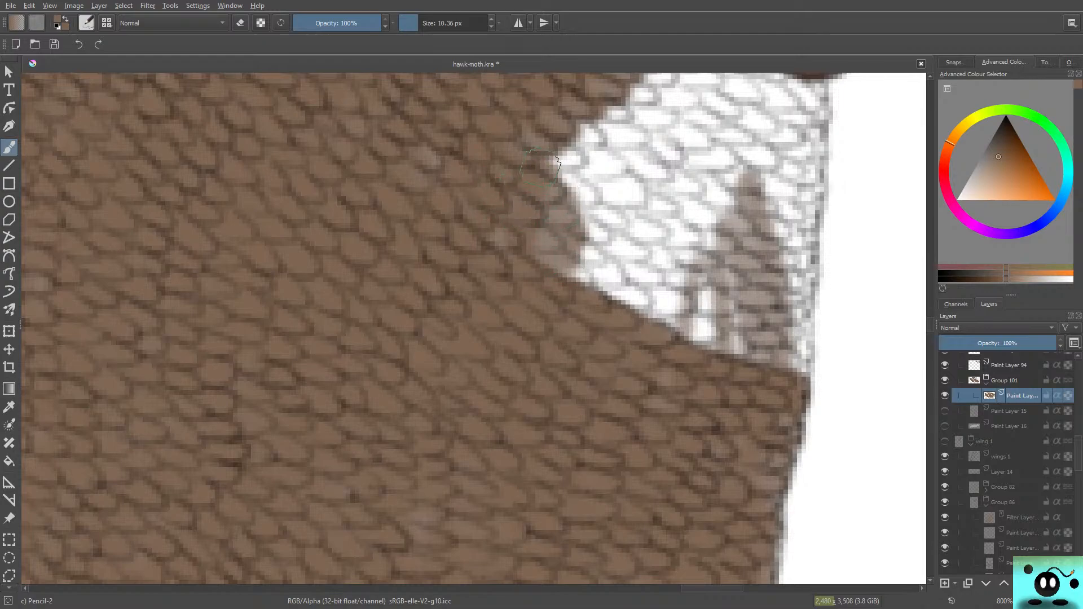
drag(530, 228, 559, 235)
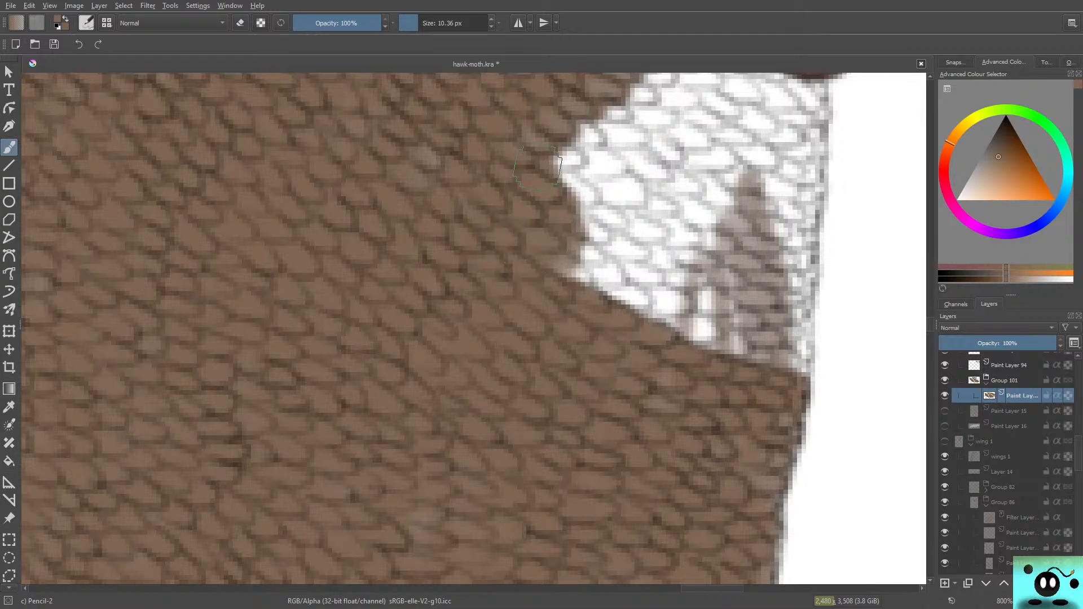
mouse_move(537, 168)
mouse_down()
mouse_move(592, 163)
mouse_move(571, 152)
mouse_move(536, 166)
mouse_move(580, 153)
mouse_move(559, 131)
mouse_move(598, 135)
mouse_move(568, 145)
mouse_move(605, 165)
mouse_move(551, 149)
mouse_move(556, 169)
mouse_move(606, 199)
mouse_move(572, 175)
mouse_move(615, 192)
mouse_move(583, 206)
mouse_move(621, 226)
mouse_move(496, 208)
mouse_move(601, 212)
mouse_move(587, 217)
mouse_move(589, 257)
mouse_move(559, 263)
mouse_move(612, 279)
mouse_move(559, 241)
mouse_move(549, 257)
mouse_move(607, 293)
mouse_move(640, 297)
mouse_move(615, 292)
mouse_move(646, 246)
mouse_move(677, 308)
mouse_move(645, 296)
mouse_move(675, 275)
mouse_move(608, 259)
mouse_move(644, 217)
mouse_move(605, 238)
mouse_move(645, 221)
mouse_move(619, 246)
mouse_move(647, 206)
mouse_move(639, 282)
mouse_move(667, 198)
mouse_up()
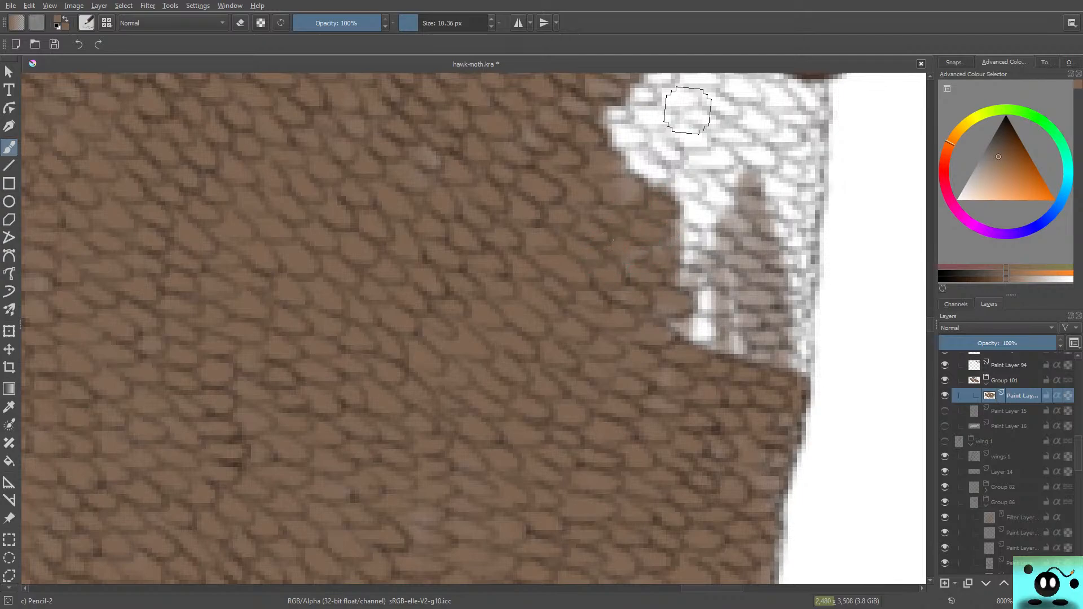
Step: Fill the rest of the white patch brown up to the dark vein's tip and out to the wing margin
scroll(438, 328, up, 3)
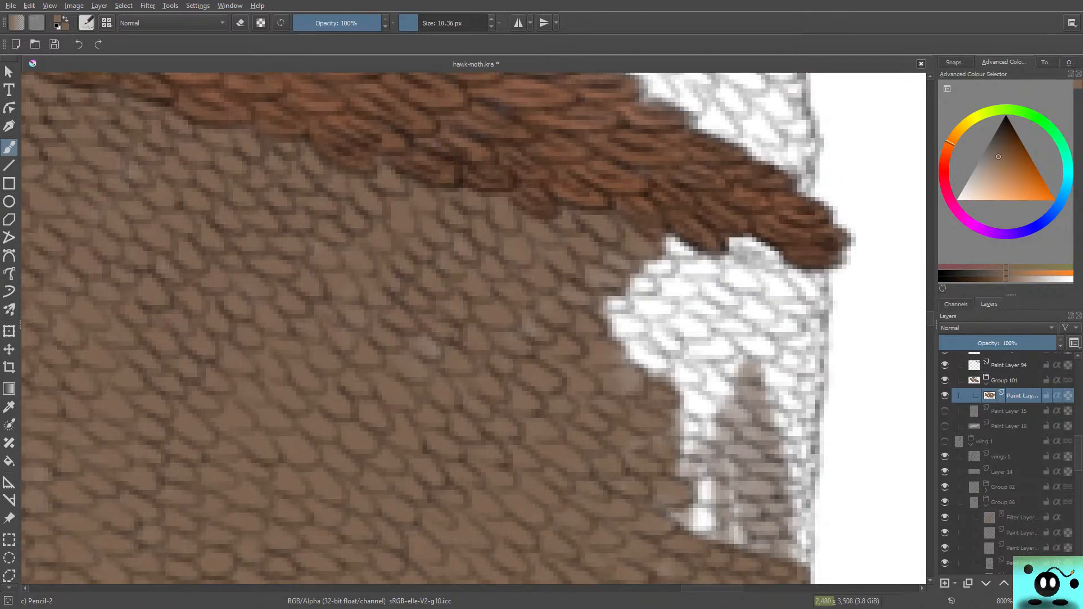
mouse_move(721, 533)
mouse_down()
mouse_move(663, 500)
mouse_move(694, 520)
mouse_move(732, 495)
mouse_move(637, 466)
mouse_move(730, 474)
mouse_move(730, 452)
mouse_move(721, 468)
mouse_move(694, 430)
mouse_move(729, 443)
mouse_move(671, 414)
mouse_move(674, 423)
mouse_move(663, 401)
mouse_move(709, 414)
mouse_move(654, 372)
mouse_move(690, 374)
mouse_move(655, 371)
mouse_move(584, 314)
mouse_move(630, 323)
mouse_move(597, 310)
mouse_up()
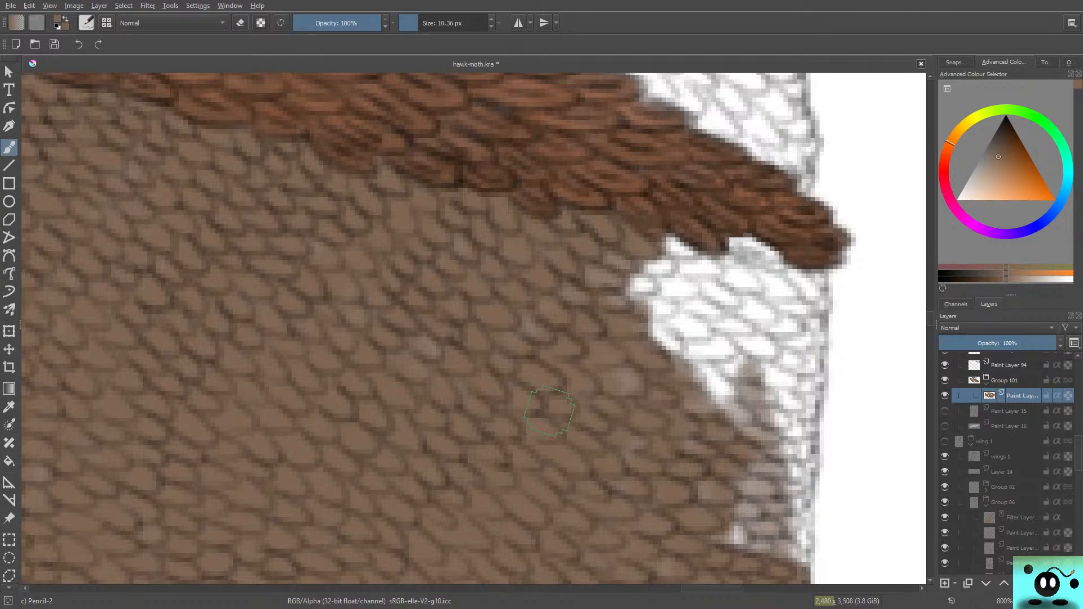
mouse_move(745, 539)
mouse_down()
mouse_move(756, 522)
mouse_move(775, 537)
mouse_move(801, 446)
mouse_move(767, 445)
mouse_move(721, 488)
mouse_up()
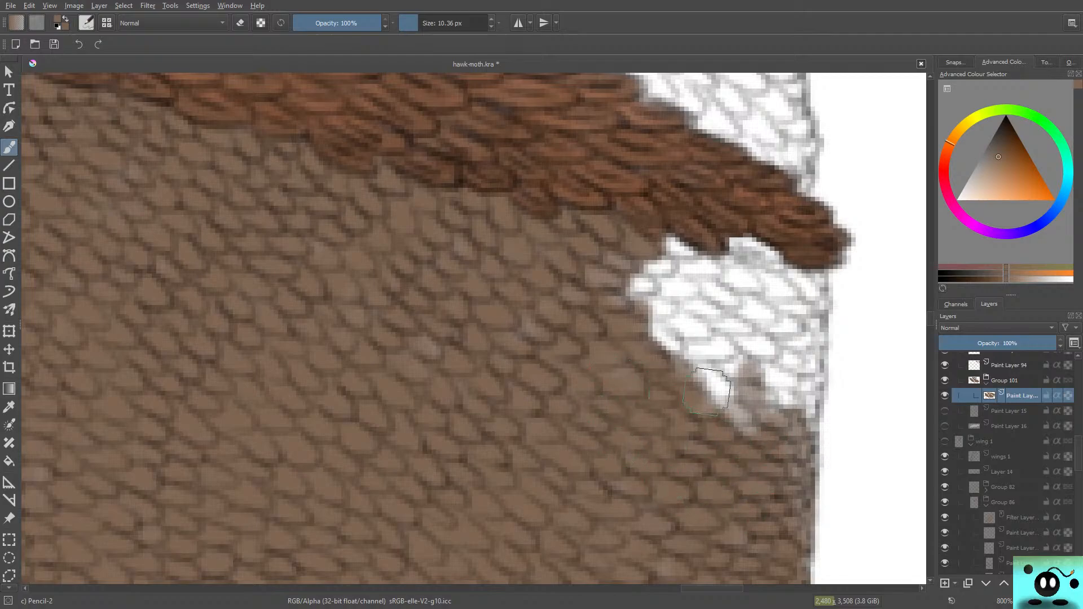
mouse_move(706, 392)
mouse_down()
mouse_move(789, 412)
mouse_move(711, 394)
mouse_move(772, 348)
mouse_move(683, 332)
mouse_move(672, 295)
mouse_move(649, 276)
mouse_move(683, 255)
mouse_move(654, 259)
mouse_move(677, 282)
mouse_move(737, 236)
mouse_move(789, 273)
mouse_move(688, 263)
mouse_move(705, 293)
mouse_move(699, 316)
mouse_move(721, 309)
mouse_move(756, 254)
mouse_move(693, 344)
mouse_move(762, 327)
mouse_move(705, 391)
mouse_move(784, 327)
mouse_move(800, 372)
mouse_move(784, 338)
mouse_move(802, 338)
mouse_move(815, 395)
mouse_move(818, 338)
mouse_move(812, 406)
mouse_move(790, 468)
mouse_move(806, 429)
mouse_move(791, 380)
mouse_up()
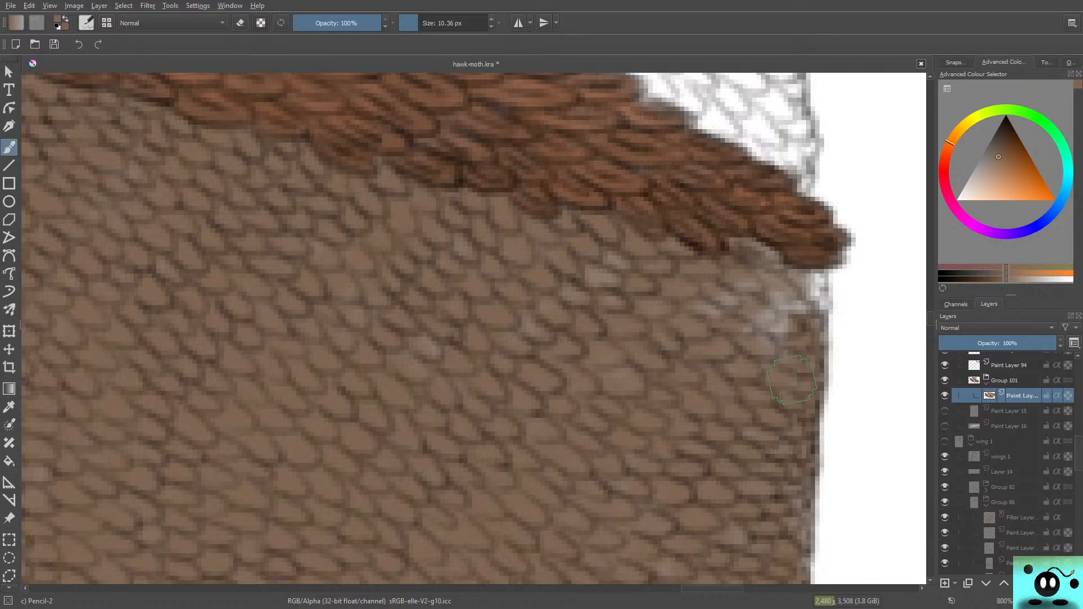
mouse_move(787, 309)
mouse_down()
mouse_move(756, 269)
mouse_move(772, 271)
mouse_move(784, 327)
mouse_move(807, 268)
mouse_up()
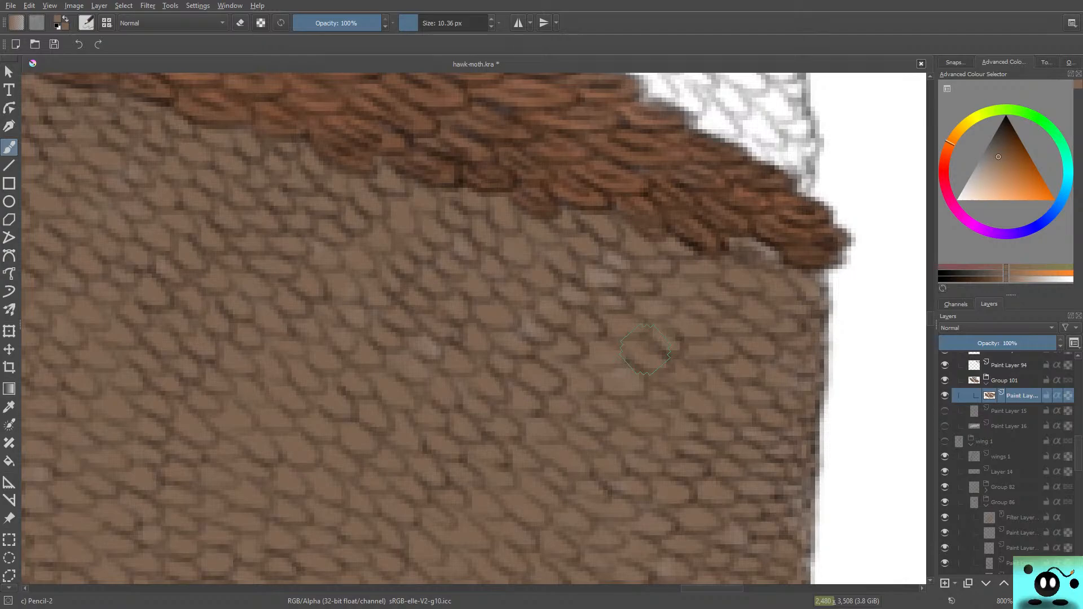
Step: Start painting the white section above the thick dark vein brown, covering the scales at its pointed inner end
drag(930, 319, 930, 311)
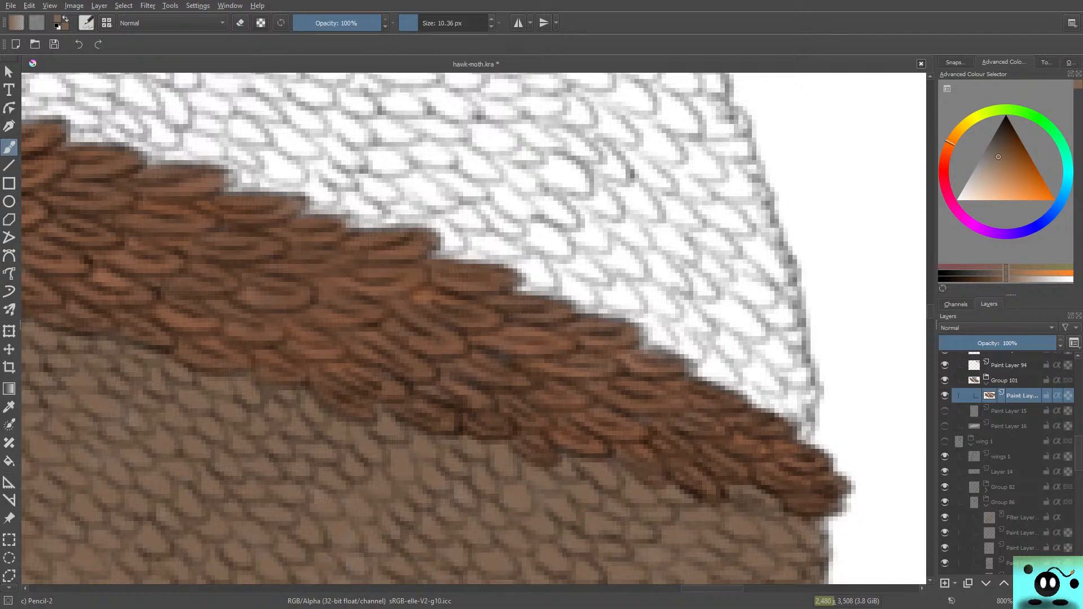
drag(712, 588, 521, 588)
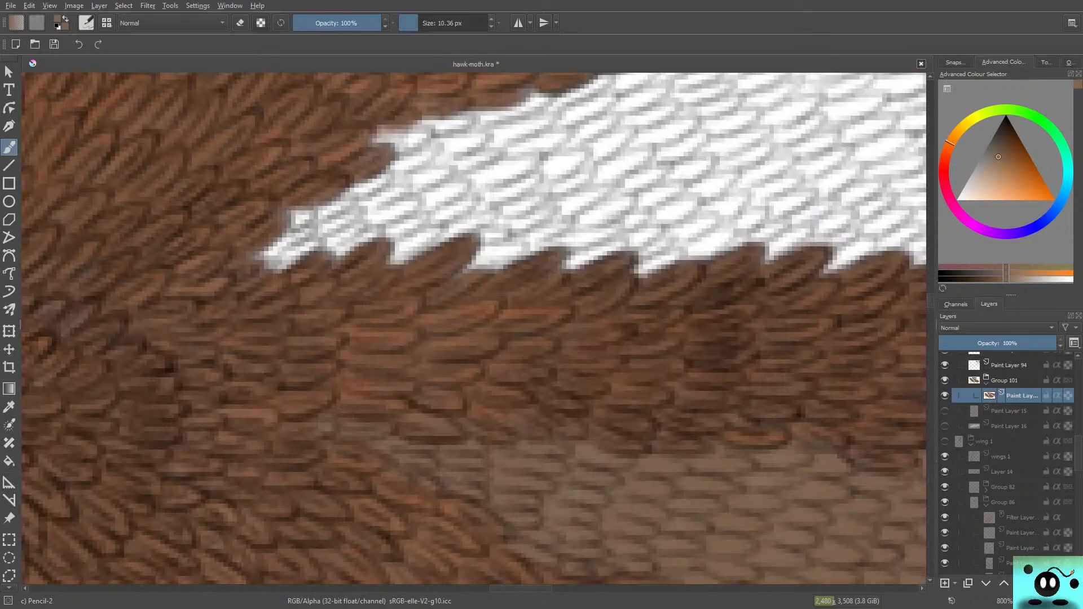
mouse_move(330, 225)
mouse_down()
mouse_move(270, 230)
mouse_move(329, 205)
mouse_move(263, 256)
mouse_move(352, 214)
mouse_move(342, 239)
mouse_move(317, 255)
mouse_move(388, 233)
mouse_move(347, 226)
mouse_move(265, 250)
mouse_move(295, 229)
mouse_move(271, 221)
mouse_move(276, 258)
mouse_move(250, 269)
mouse_move(335, 234)
mouse_move(300, 242)
mouse_up()
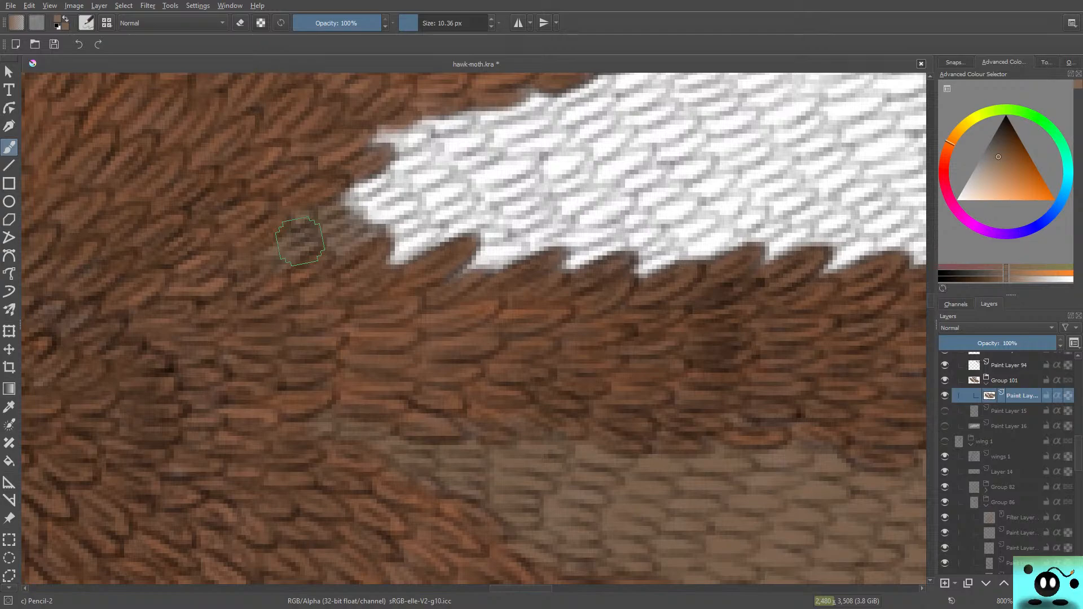
mouse_move(300, 241)
mouse_down()
mouse_move(358, 187)
mouse_move(382, 179)
mouse_move(331, 205)
mouse_move(344, 212)
mouse_move(375, 198)
mouse_move(369, 209)
mouse_move(405, 192)
mouse_move(339, 219)
mouse_move(413, 200)
mouse_move(415, 216)
mouse_move(391, 237)
mouse_move(428, 235)
mouse_move(395, 256)
mouse_move(384, 224)
mouse_move(338, 227)
mouse_move(373, 184)
mouse_move(307, 226)
mouse_move(335, 200)
mouse_up()
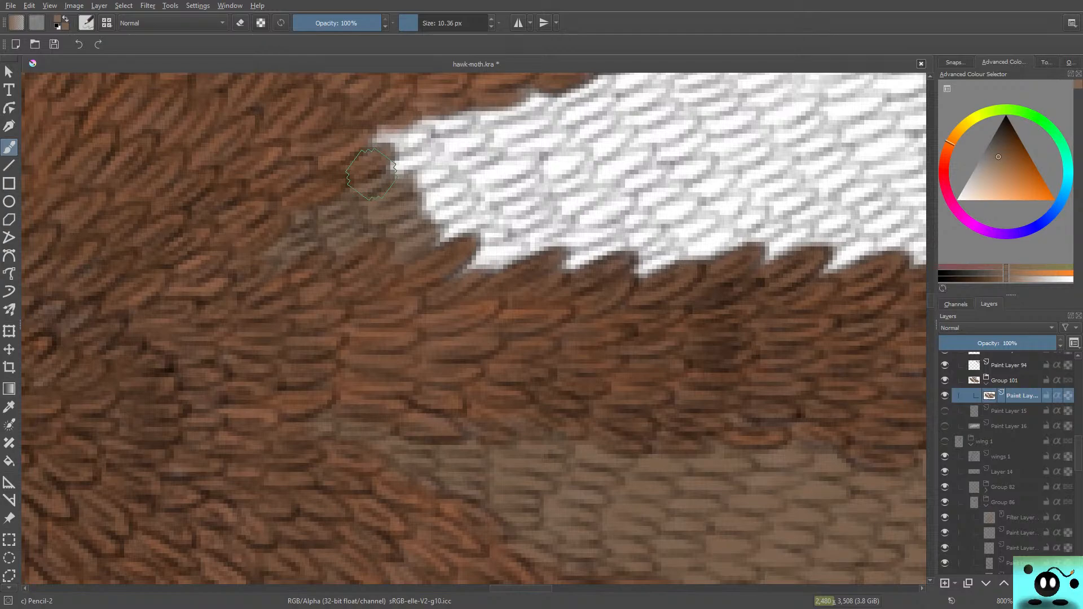
mouse_move(371, 174)
mouse_down()
mouse_move(381, 148)
mouse_move(409, 129)
mouse_move(377, 143)
mouse_move(369, 149)
mouse_move(413, 141)
mouse_move(392, 168)
mouse_move(433, 144)
mouse_move(391, 189)
mouse_move(365, 187)
mouse_move(422, 180)
mouse_move(403, 203)
mouse_up()
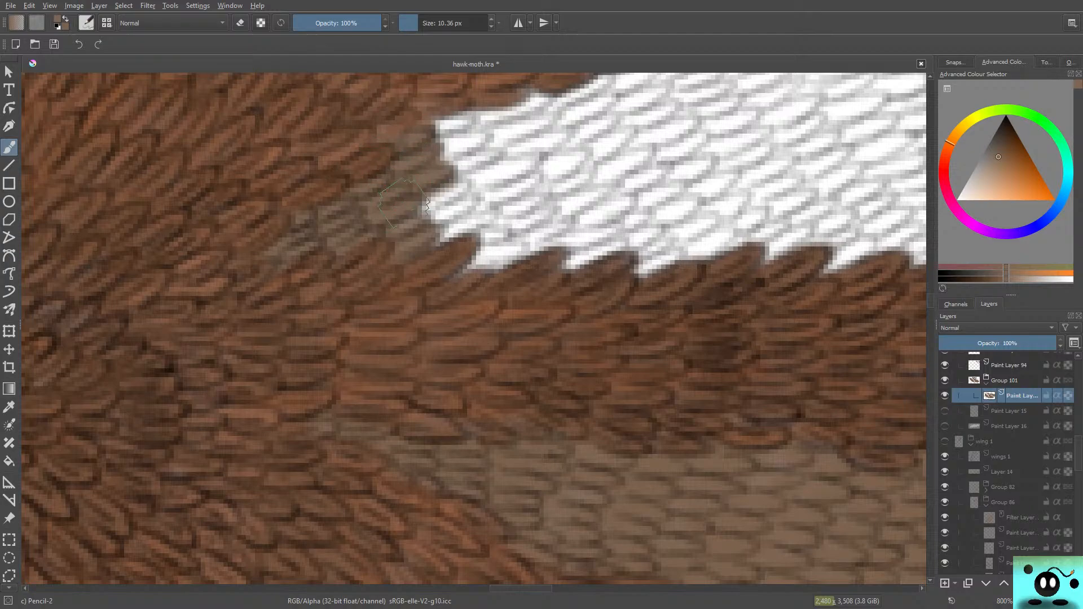
key(ctrl+z)
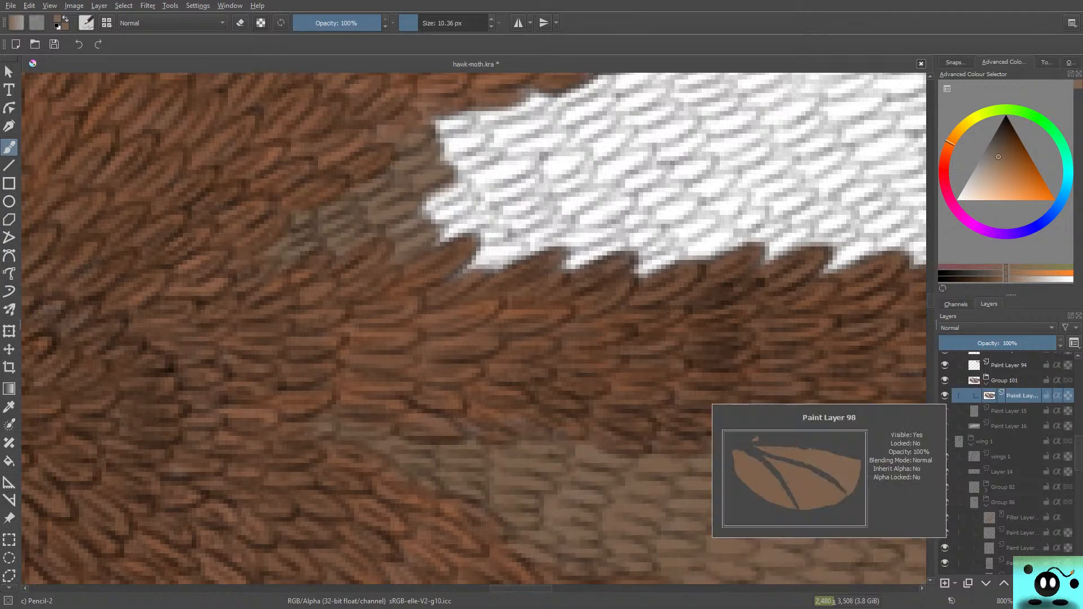
mouse_move(385, 220)
mouse_down()
mouse_move(448, 199)
mouse_move(473, 207)
mouse_move(441, 234)
mouse_move(477, 233)
mouse_move(454, 265)
mouse_move(510, 250)
mouse_move(479, 254)
mouse_move(482, 231)
mouse_up()
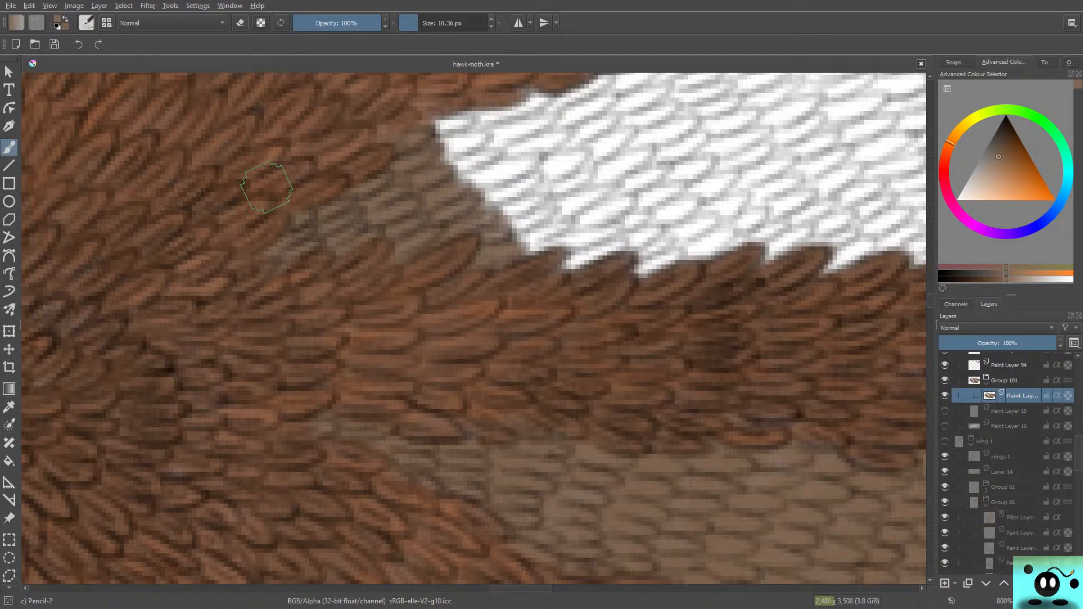
Step: Extend the brown outward from the pointed inner end, covering white scales between the two dark brown bands
scroll(266, 187, up, 3)
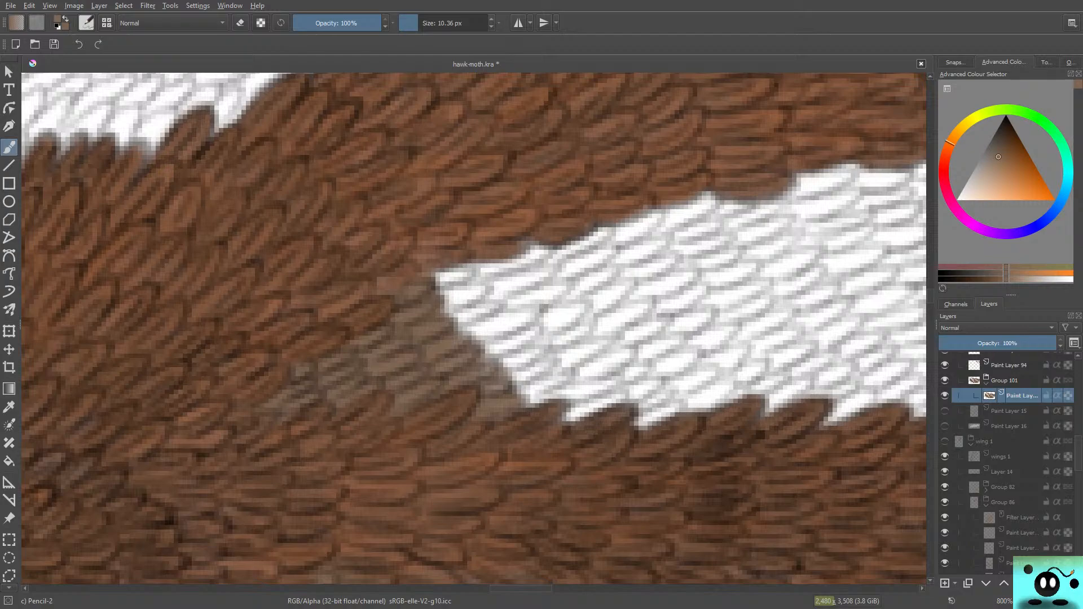
mouse_move(462, 281)
mouse_down()
mouse_move(423, 284)
mouse_move(461, 275)
mouse_move(428, 298)
mouse_move(478, 313)
mouse_move(482, 300)
mouse_move(445, 313)
mouse_move(502, 310)
mouse_move(513, 327)
mouse_move(454, 337)
mouse_move(477, 302)
mouse_move(433, 299)
mouse_move(477, 283)
mouse_move(450, 287)
mouse_move(534, 334)
mouse_move(494, 362)
mouse_move(542, 347)
mouse_move(489, 377)
mouse_move(549, 374)
mouse_move(515, 400)
mouse_move(551, 388)
mouse_move(512, 408)
mouse_move(554, 382)
mouse_move(503, 381)
mouse_move(520, 373)
mouse_move(526, 338)
mouse_move(564, 384)
mouse_move(519, 291)
mouse_move(598, 404)
mouse_move(531, 284)
mouse_move(543, 284)
mouse_move(608, 389)
mouse_move(582, 410)
mouse_move(606, 403)
mouse_move(571, 420)
mouse_move(580, 411)
mouse_move(567, 389)
mouse_move(623, 352)
mouse_move(567, 367)
mouse_move(585, 316)
mouse_move(530, 335)
mouse_move(558, 295)
mouse_move(523, 297)
mouse_move(531, 277)
mouse_move(486, 299)
mouse_move(526, 253)
mouse_move(466, 280)
mouse_move(508, 249)
mouse_move(492, 278)
mouse_move(518, 260)
mouse_move(413, 279)
mouse_move(474, 278)
mouse_move(419, 313)
mouse_up()
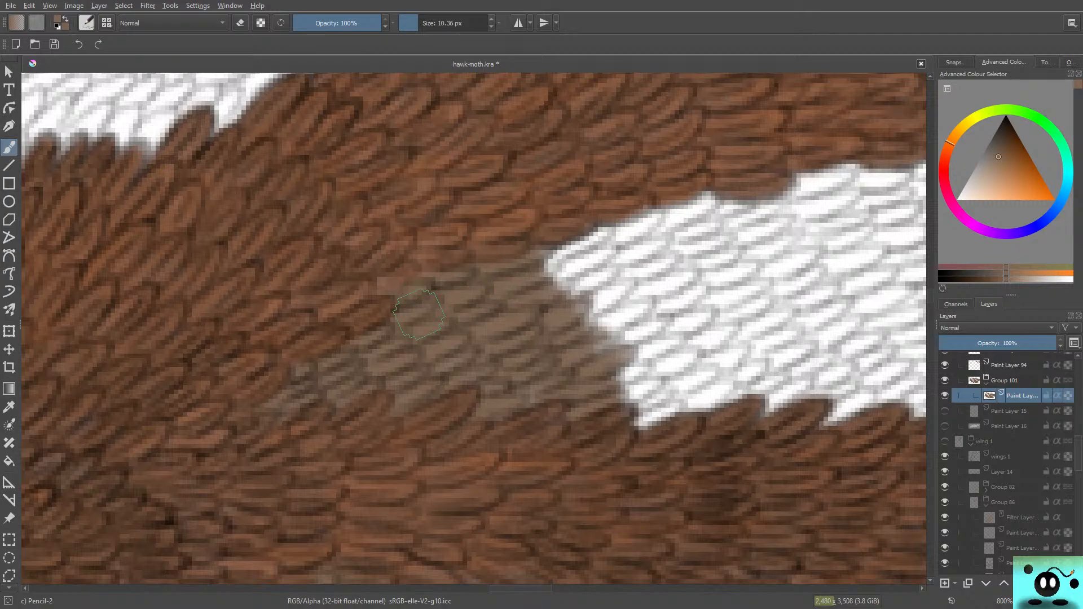
mouse_move(521, 588)
mouse_down()
mouse_move(560, 588)
mouse_move(547, 588)
mouse_up()
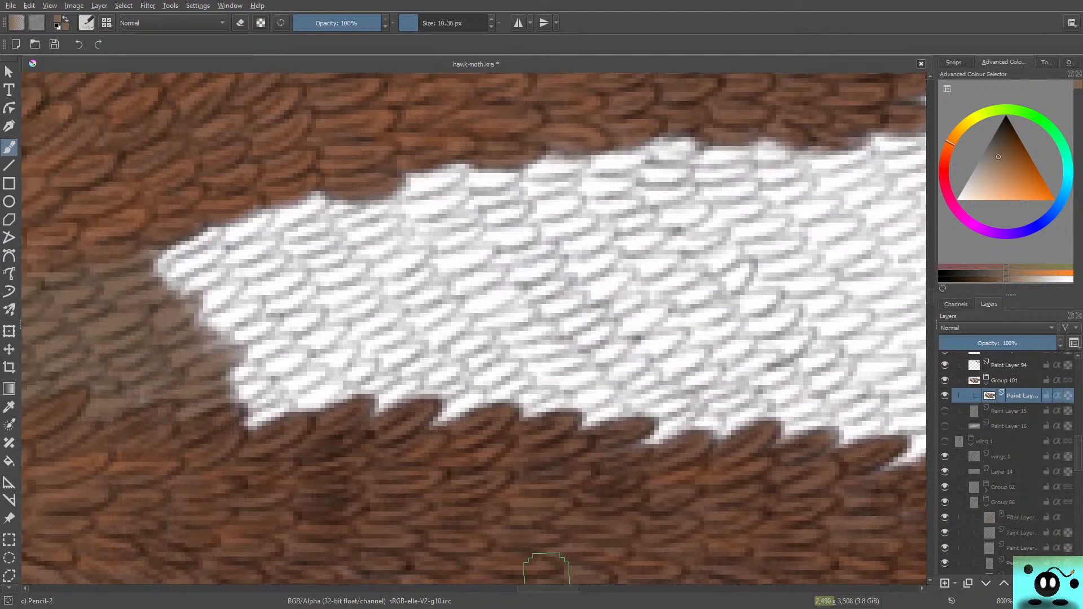
mouse_move(292, 408)
mouse_down()
mouse_move(240, 427)
mouse_move(264, 411)
mouse_move(234, 408)
mouse_move(257, 384)
mouse_move(217, 396)
mouse_move(256, 362)
mouse_move(212, 371)
mouse_move(193, 356)
mouse_move(267, 319)
mouse_move(196, 334)
mouse_move(255, 300)
mouse_move(189, 290)
mouse_move(231, 287)
mouse_move(197, 310)
mouse_move(210, 274)
mouse_move(198, 279)
mouse_move(179, 264)
mouse_move(196, 260)
mouse_move(153, 282)
mouse_move(192, 244)
mouse_move(149, 274)
mouse_move(187, 247)
mouse_move(129, 263)
mouse_move(155, 234)
mouse_up()
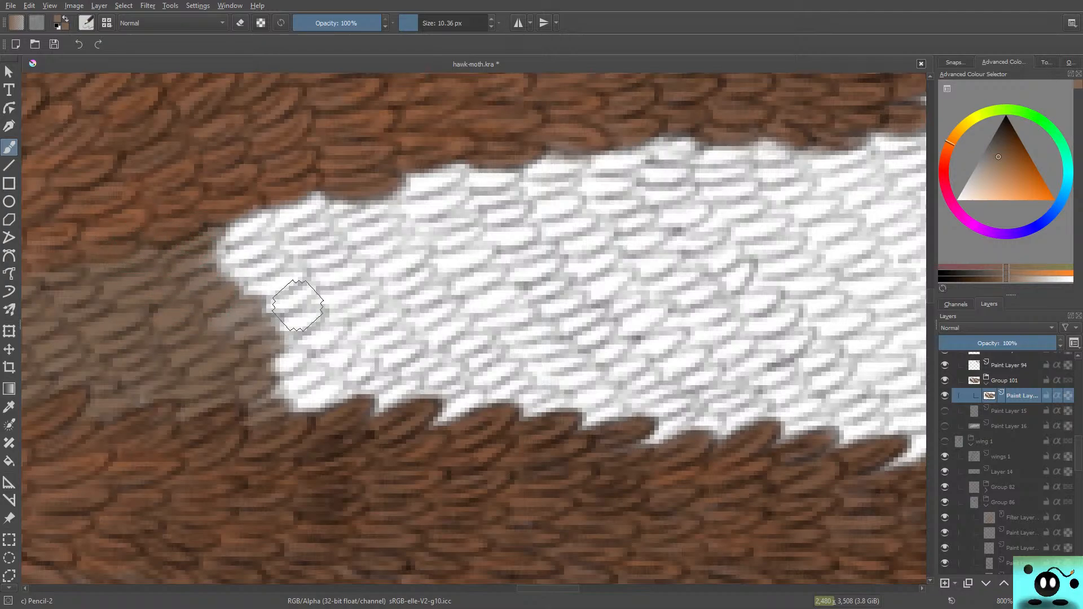
mouse_move(282, 372)
mouse_down()
mouse_move(302, 357)
mouse_move(313, 389)
mouse_move(333, 398)
mouse_move(316, 409)
mouse_move(347, 389)
mouse_up()
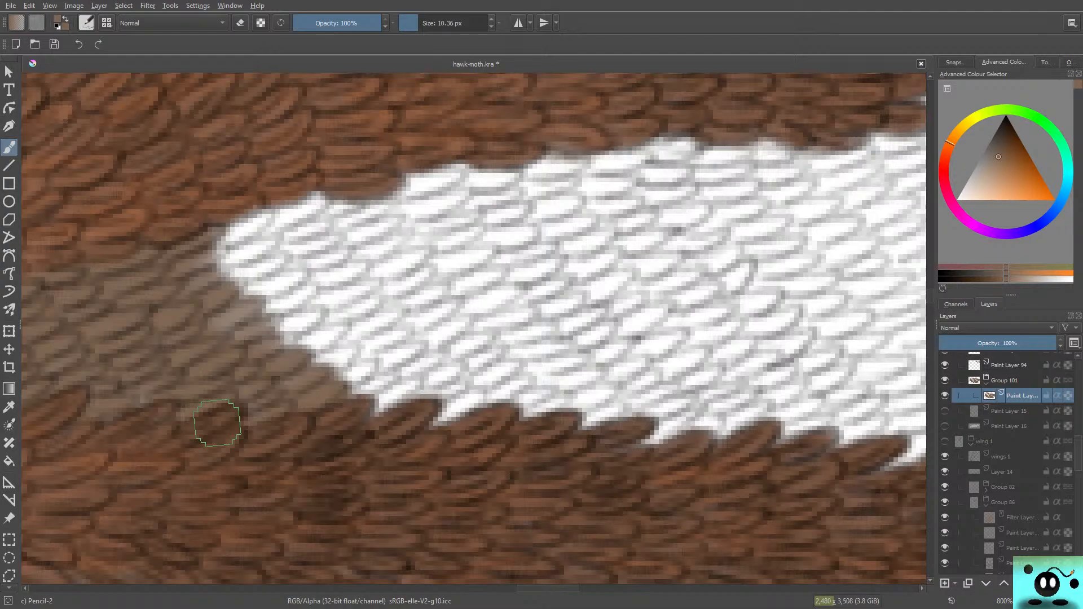
Step: Save the document and turn the visibility of Group 101 back on
key(ctrl+s)
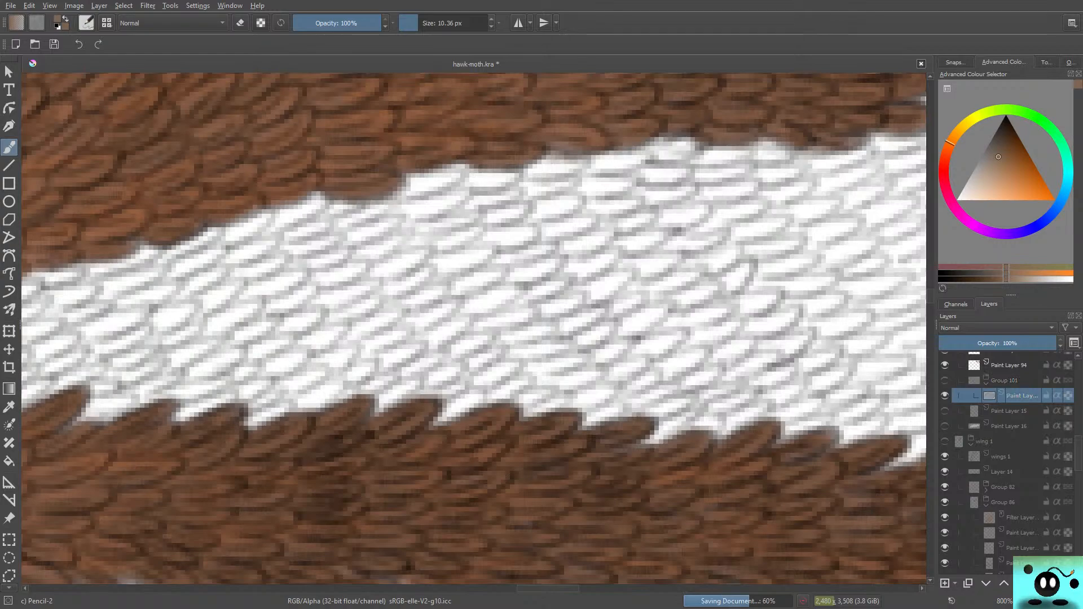
click(945, 380)
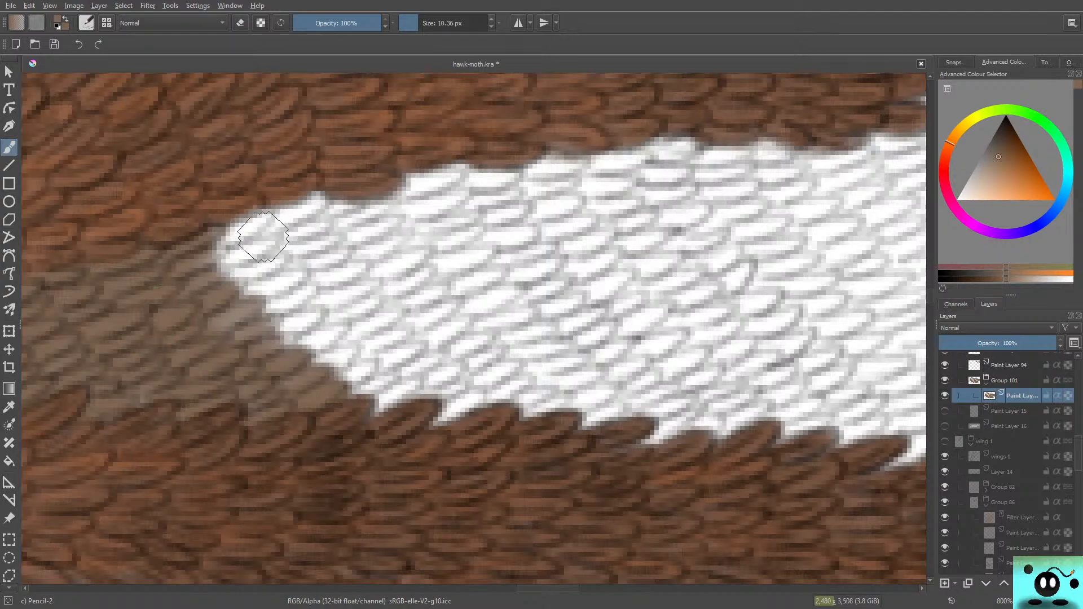
Step: Paint the next white scales brown on the Group 101 paint layer, following the upper dark band's lower edge and filling down to the vein
mouse_move(302, 205)
mouse_down()
mouse_move(280, 223)
mouse_move(308, 195)
mouse_move(241, 237)
mouse_move(202, 238)
mouse_move(305, 210)
mouse_move(247, 250)
mouse_move(292, 250)
mouse_move(320, 220)
mouse_move(275, 267)
mouse_move(205, 295)
mouse_move(313, 262)
mouse_move(217, 316)
mouse_move(242, 294)
mouse_move(291, 295)
mouse_move(219, 327)
mouse_move(265, 318)
mouse_move(351, 263)
mouse_move(288, 308)
mouse_move(302, 331)
mouse_move(333, 306)
mouse_move(275, 334)
mouse_move(347, 331)
mouse_move(304, 349)
mouse_move(386, 338)
mouse_move(344, 392)
mouse_move(409, 381)
mouse_move(419, 386)
mouse_move(371, 410)
mouse_move(472, 414)
mouse_move(432, 390)
mouse_move(458, 386)
mouse_move(419, 406)
mouse_move(311, 332)
mouse_move(242, 307)
mouse_up()
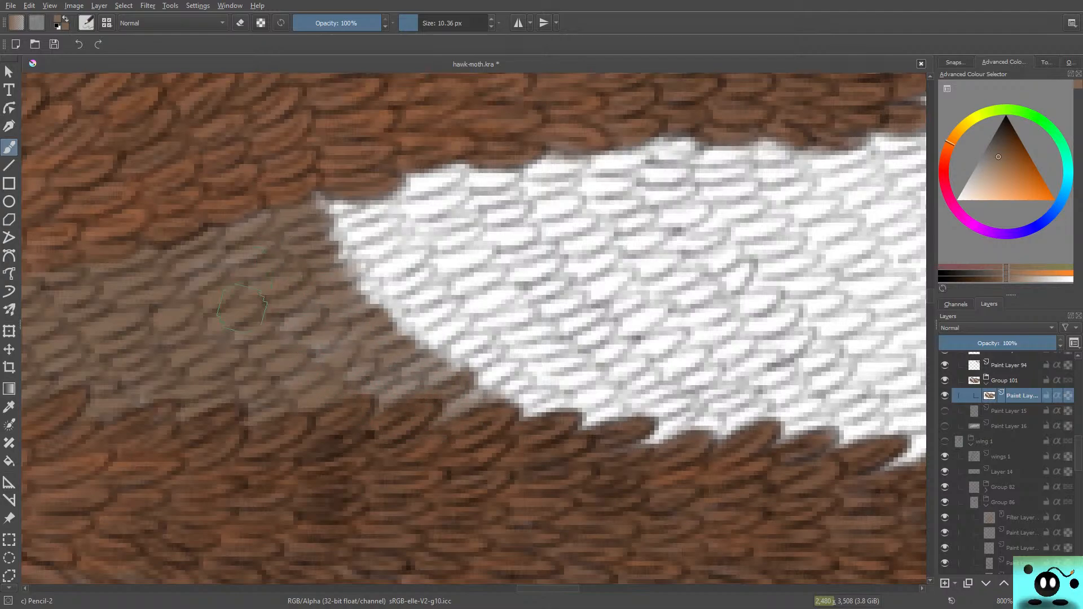
scroll(1009, 462, up, 4)
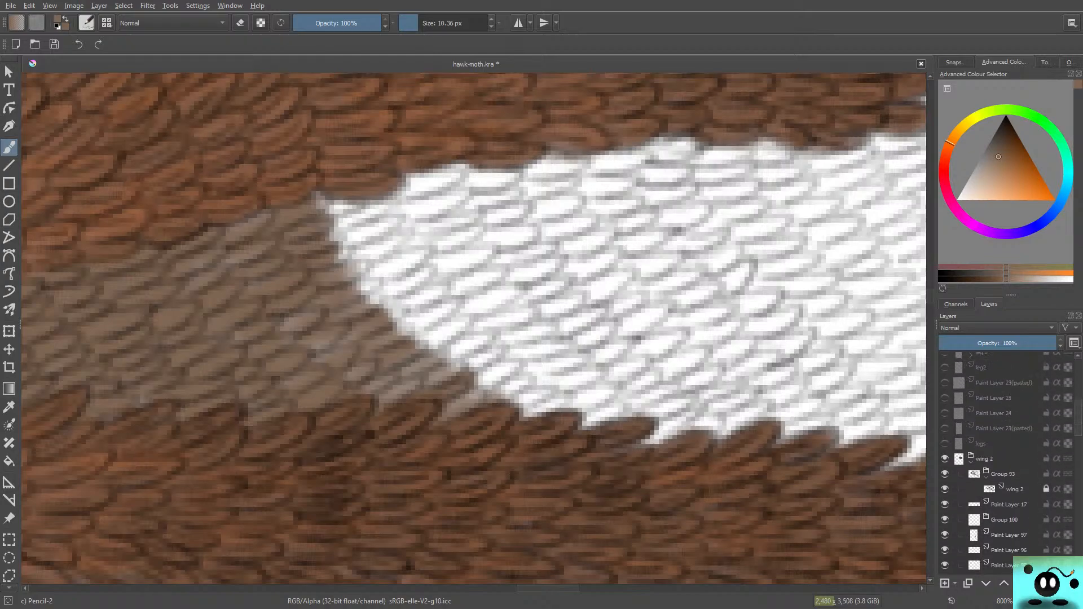
scroll(1010, 462, down, 1)
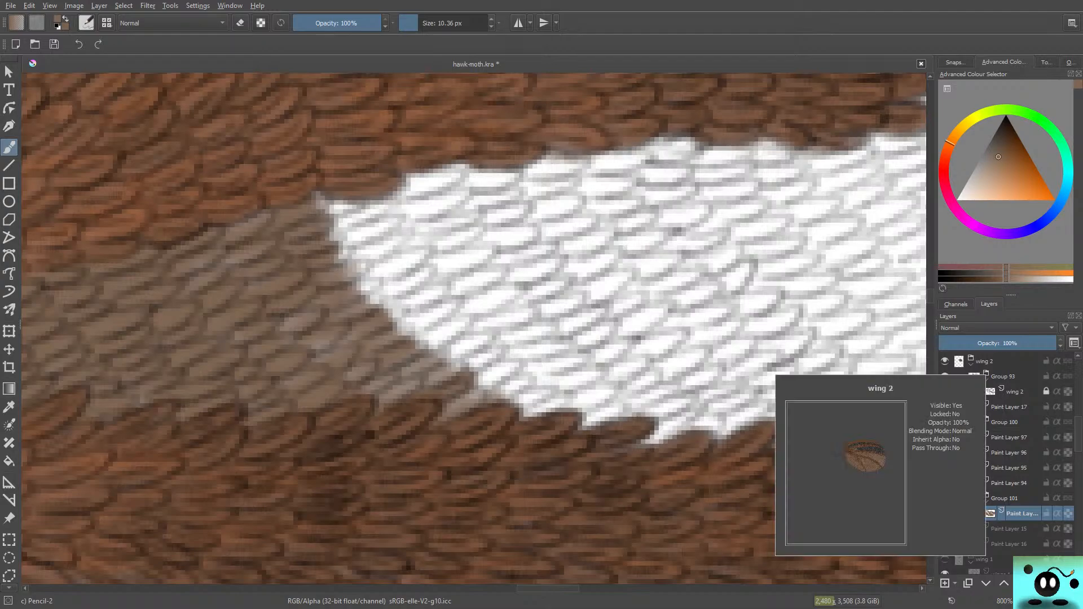
mouse_move(443, 175)
mouse_down()
mouse_move(466, 168)
mouse_move(329, 233)
mouse_move(374, 178)
mouse_move(298, 223)
mouse_move(337, 184)
mouse_move(378, 184)
mouse_move(379, 220)
mouse_move(345, 260)
mouse_move(457, 181)
mouse_move(367, 270)
mouse_up()
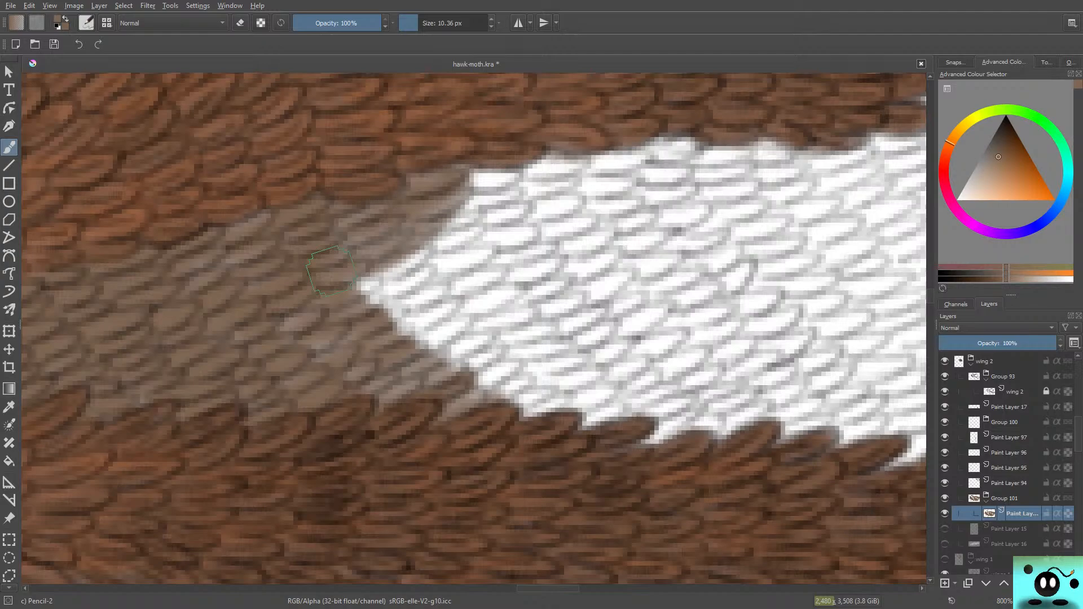
mouse_move(457, 226)
mouse_down()
mouse_move(361, 302)
mouse_move(415, 274)
mouse_move(389, 307)
mouse_move(442, 297)
mouse_move(386, 343)
mouse_move(469, 322)
mouse_move(476, 328)
mouse_move(441, 354)
mouse_move(497, 358)
mouse_move(404, 364)
mouse_up()
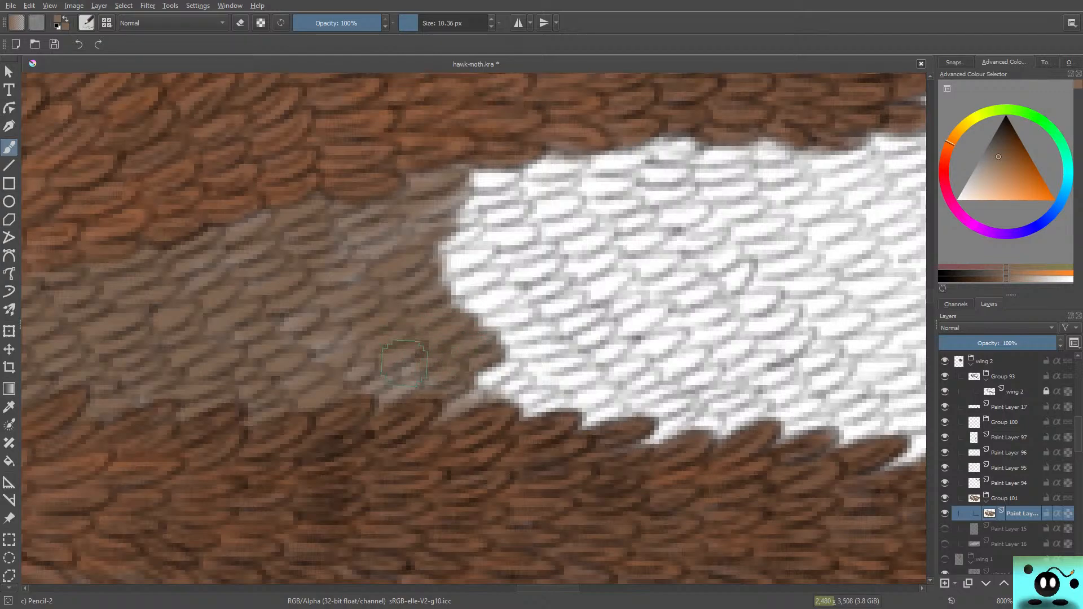
Step: Touch up the pale patches in the painted area and push its brown edge further outward across the white scales
drag(290, 317, 287, 325)
drag(344, 255, 394, 228)
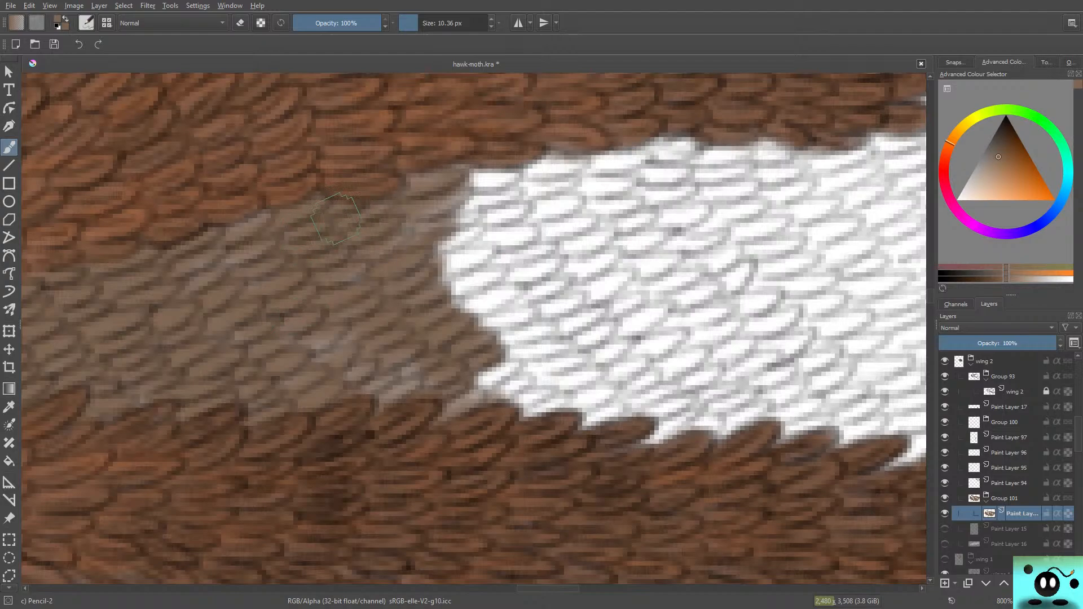
mouse_move(341, 334)
mouse_down()
mouse_move(316, 355)
mouse_move(389, 378)
mouse_move(361, 417)
mouse_up()
mouse_move(496, 361)
mouse_down()
mouse_move(450, 402)
mouse_move(508, 363)
mouse_move(501, 381)
mouse_move(520, 382)
mouse_move(502, 392)
mouse_move(555, 389)
mouse_move(537, 398)
mouse_move(552, 366)
mouse_move(617, 398)
mouse_move(571, 426)
mouse_move(531, 386)
mouse_move(569, 396)
mouse_move(589, 371)
mouse_move(511, 395)
mouse_move(563, 340)
mouse_move(477, 358)
mouse_move(462, 323)
mouse_move(505, 284)
mouse_move(473, 303)
mouse_move(438, 300)
mouse_move(444, 307)
mouse_move(477, 270)
mouse_move(444, 283)
mouse_move(433, 280)
mouse_move(441, 254)
mouse_move(420, 263)
mouse_move(452, 222)
mouse_move(461, 186)
mouse_move(502, 167)
mouse_move(449, 203)
mouse_move(436, 233)
mouse_move(482, 226)
mouse_move(454, 271)
mouse_move(512, 194)
mouse_move(470, 230)
mouse_move(496, 220)
mouse_move(504, 193)
mouse_move(571, 161)
mouse_move(518, 179)
mouse_move(477, 176)
mouse_up()
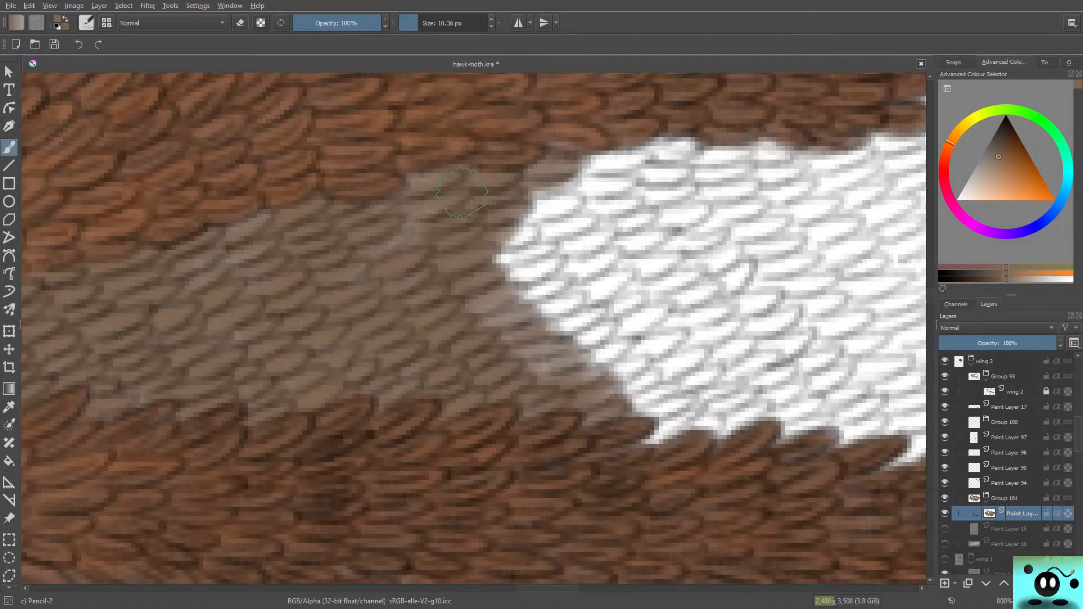
Step: Cover the white scales along the lower vein's jagged upper edge brown, filling the notch up to the upper dark band
drag(544, 589, 558, 588)
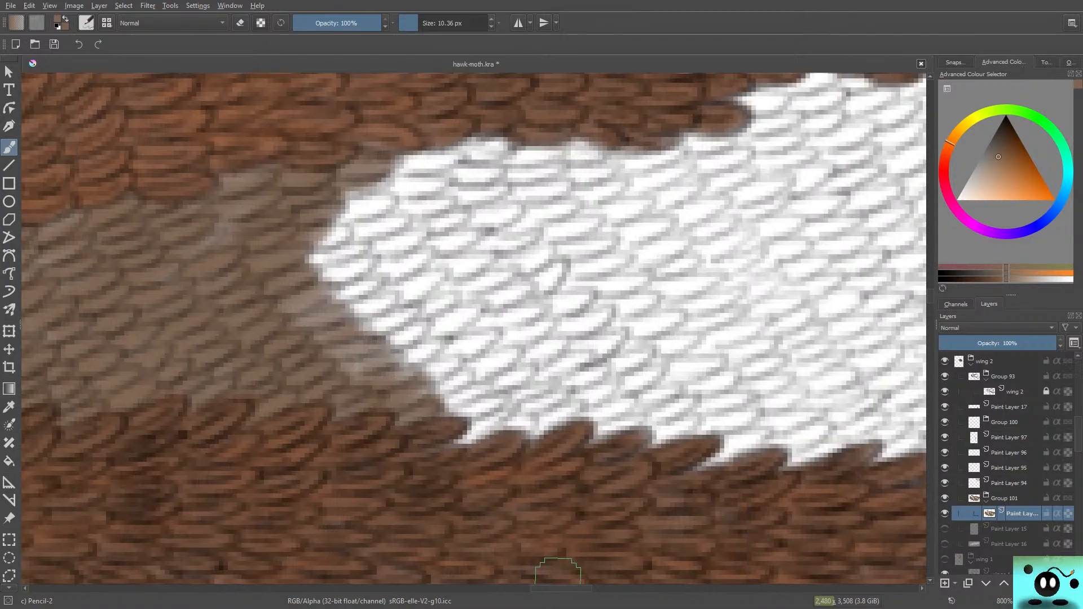
mouse_move(335, 275)
mouse_down()
mouse_move(291, 287)
mouse_move(349, 285)
mouse_move(292, 325)
mouse_move(383, 311)
mouse_move(340, 326)
mouse_move(328, 350)
mouse_move(404, 338)
mouse_move(368, 361)
mouse_move(411, 354)
mouse_move(376, 373)
mouse_move(310, 356)
mouse_move(463, 382)
mouse_move(409, 404)
mouse_move(479, 390)
mouse_move(487, 411)
mouse_move(452, 430)
mouse_move(516, 414)
mouse_move(482, 425)
mouse_up()
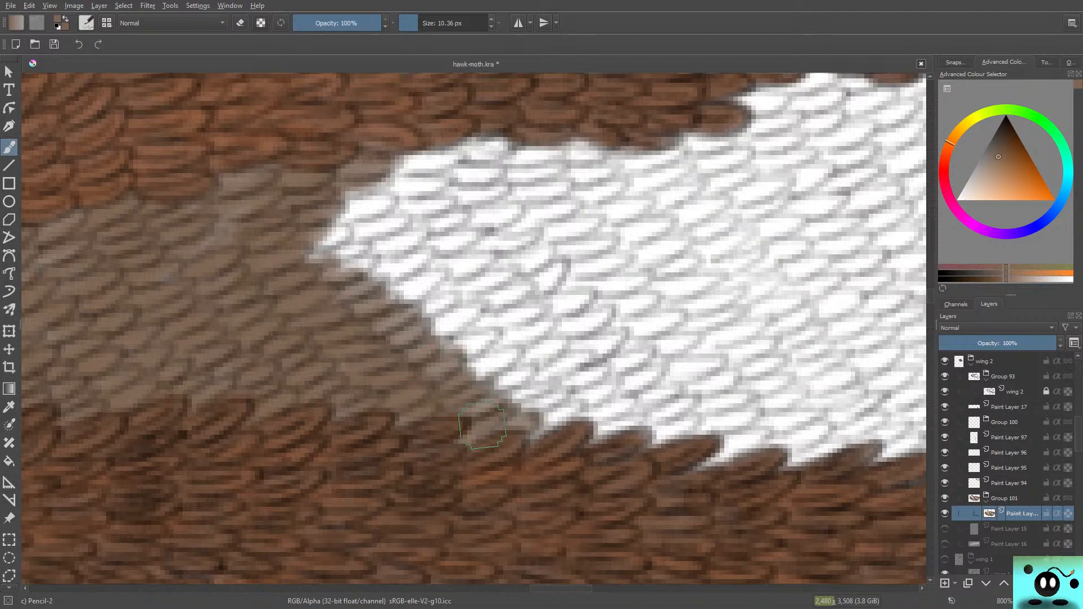
mouse_move(430, 169)
mouse_down()
mouse_move(405, 174)
mouse_move(431, 149)
mouse_move(427, 160)
mouse_move(362, 170)
mouse_move(368, 158)
mouse_move(329, 179)
mouse_move(351, 206)
mouse_move(428, 178)
mouse_move(387, 180)
mouse_move(307, 220)
mouse_move(374, 208)
mouse_move(284, 254)
mouse_up()
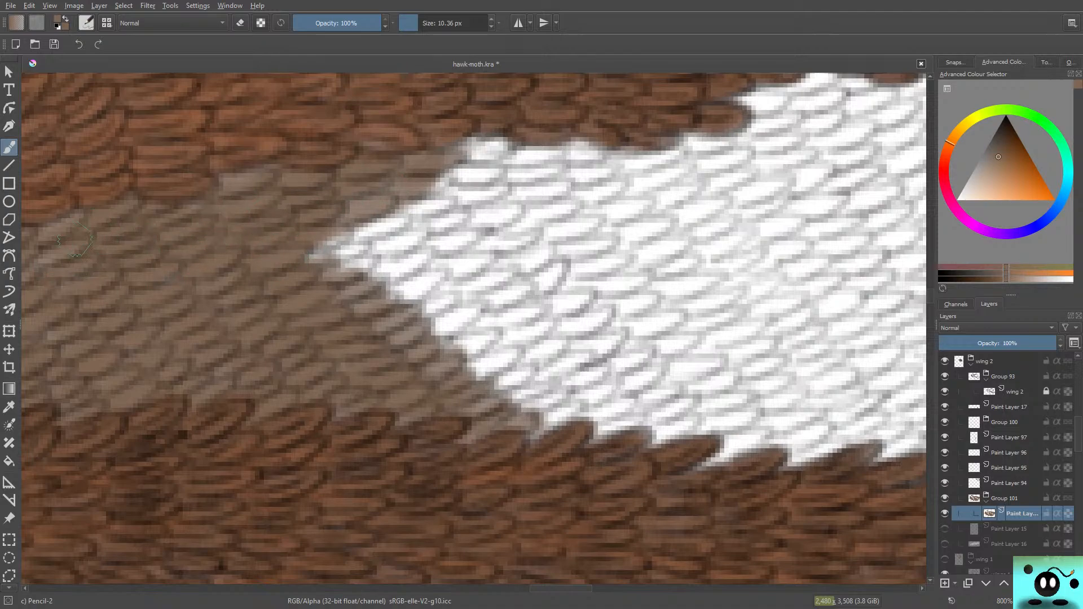
mouse_move(361, 231)
mouse_down()
mouse_move(397, 220)
mouse_move(311, 254)
mouse_move(389, 227)
mouse_move(377, 250)
mouse_move(300, 275)
mouse_up()
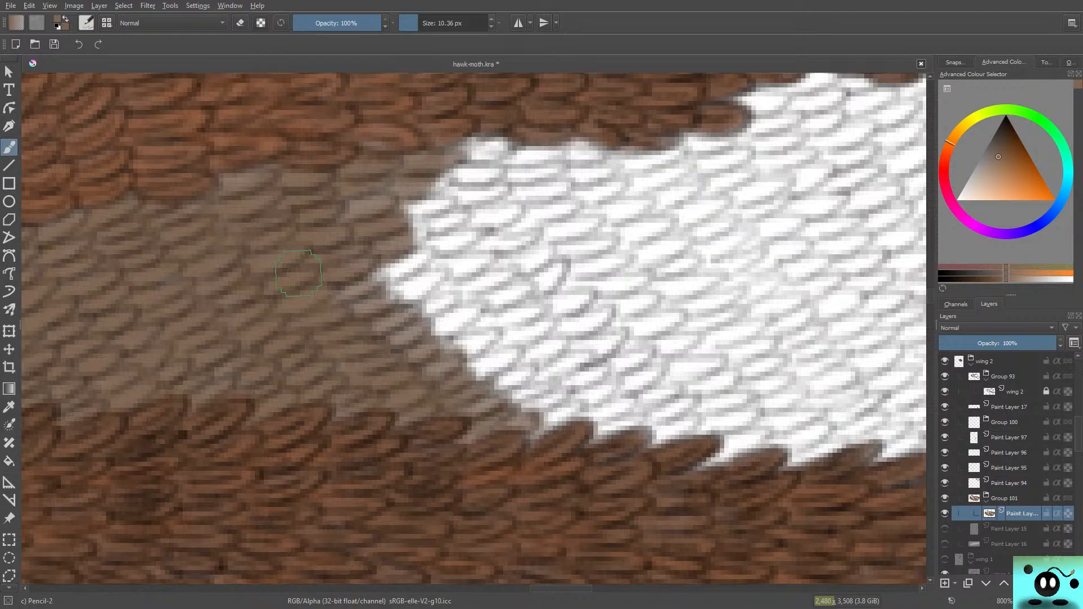
mouse_move(379, 275)
mouse_down()
mouse_move(415, 249)
mouse_move(364, 298)
mouse_up()
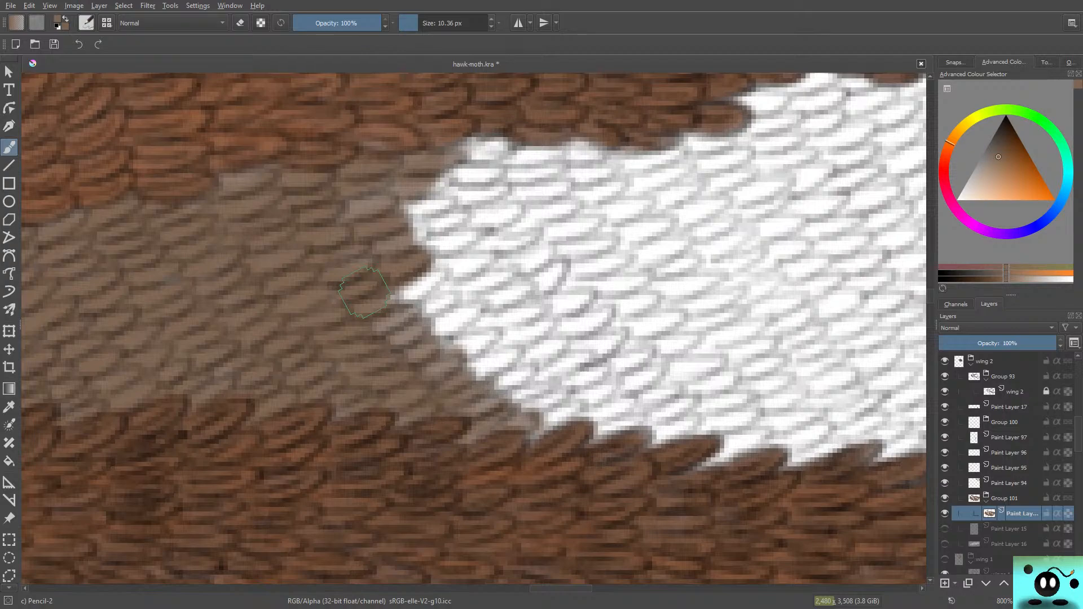
mouse_move(364, 292)
mouse_down()
mouse_move(422, 304)
mouse_move(440, 268)
mouse_move(395, 306)
mouse_move(403, 325)
mouse_move(456, 306)
mouse_move(416, 334)
mouse_move(486, 314)
mouse_move(453, 343)
mouse_move(498, 335)
mouse_move(453, 362)
mouse_move(500, 352)
mouse_move(466, 376)
mouse_move(529, 370)
mouse_move(485, 396)
mouse_move(498, 391)
mouse_move(503, 410)
mouse_move(520, 402)
mouse_move(531, 416)
mouse_move(525, 430)
mouse_move(582, 401)
mouse_up()
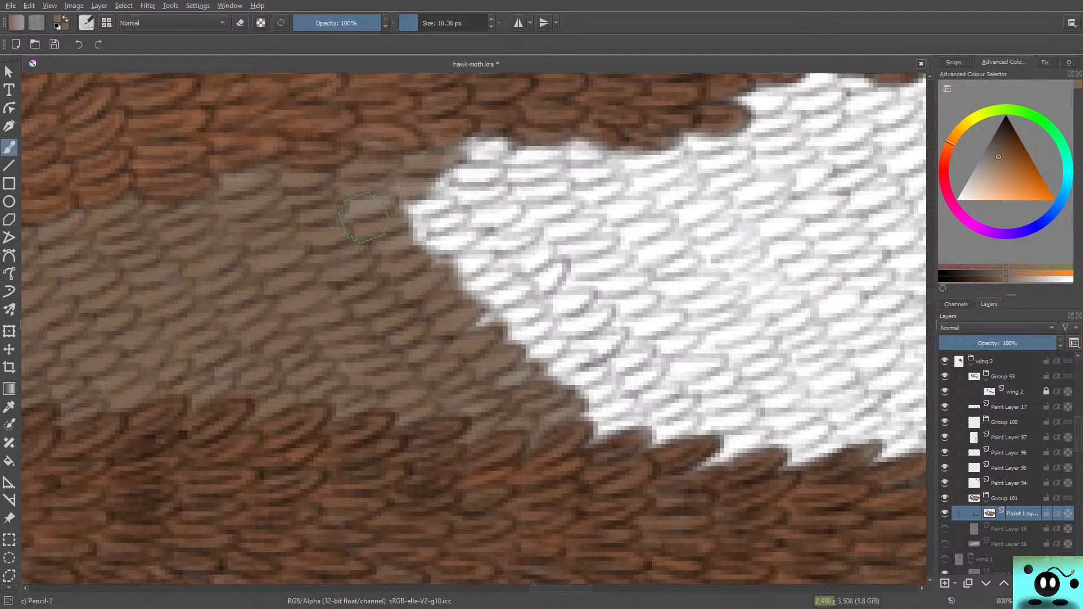
mouse_move(452, 192)
mouse_down()
mouse_move(483, 147)
mouse_move(495, 151)
mouse_move(458, 149)
mouse_move(423, 183)
mouse_move(441, 197)
mouse_move(484, 174)
mouse_move(495, 187)
mouse_move(432, 216)
mouse_move(413, 230)
mouse_move(451, 224)
mouse_move(408, 241)
mouse_move(442, 247)
mouse_move(476, 232)
mouse_up()
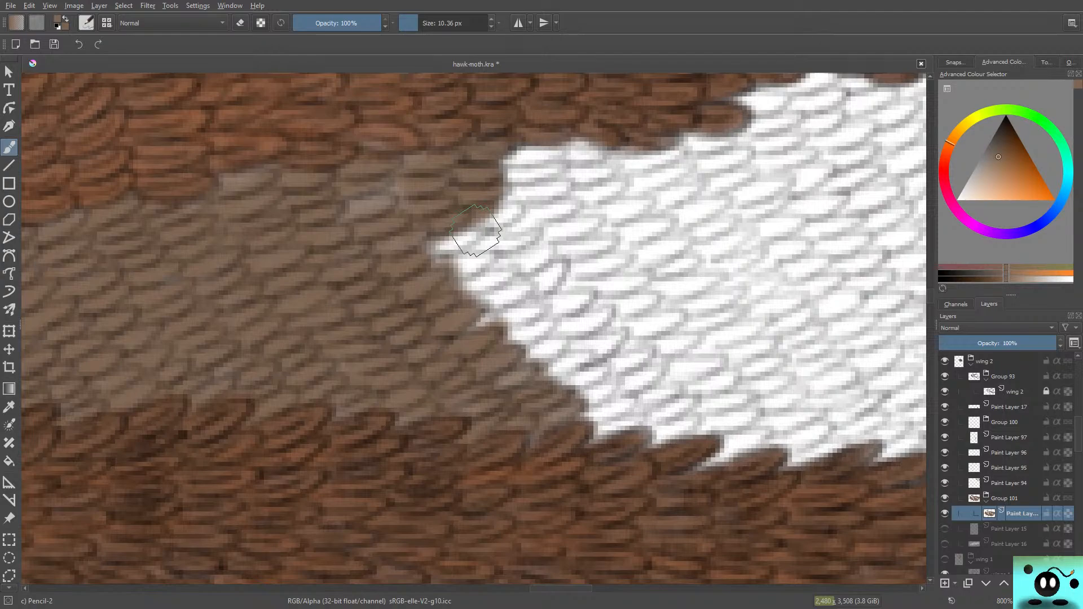
mouse_move(475, 230)
mouse_down()
mouse_move(503, 209)
mouse_move(484, 237)
mouse_move(430, 257)
mouse_move(484, 226)
mouse_move(494, 245)
mouse_move(446, 268)
mouse_move(521, 232)
mouse_move(470, 256)
mouse_move(480, 315)
mouse_move(479, 282)
mouse_move(458, 291)
mouse_move(539, 256)
mouse_move(467, 307)
mouse_move(467, 325)
mouse_move(527, 293)
mouse_up()
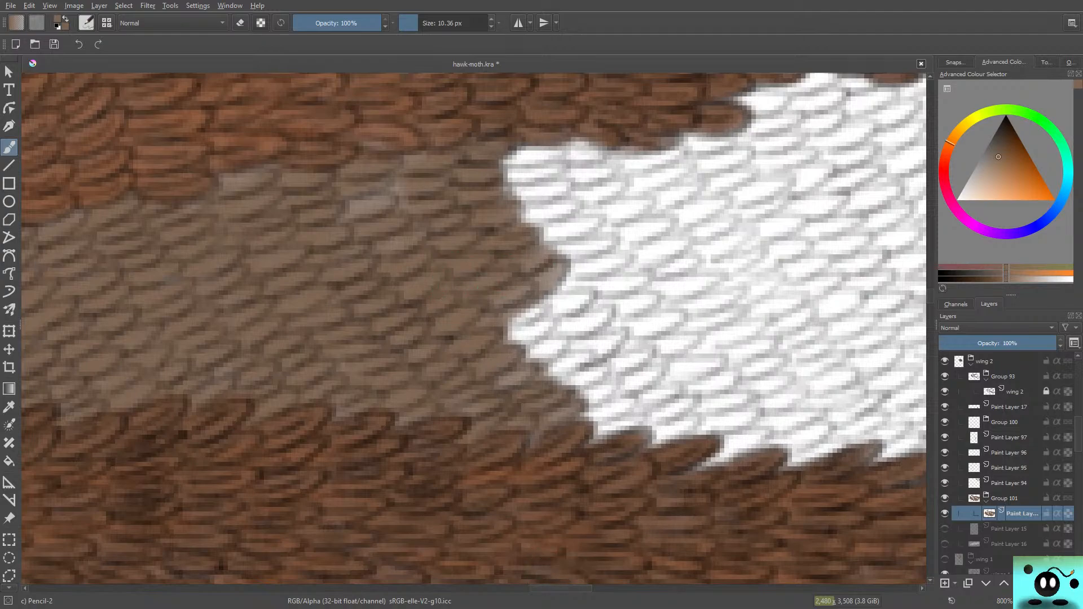
Step: Continue the brown outward over the section's widening part down to the lower vein, and touch up the pale patch beneath the upper band
drag(565, 588, 578, 588)
mouse_move(390, 308)
mouse_down()
mouse_move(321, 326)
mouse_move(392, 301)
mouse_move(362, 315)
mouse_move(310, 316)
mouse_move(328, 315)
mouse_move(338, 288)
mouse_move(299, 310)
mouse_move(329, 282)
mouse_move(318, 255)
mouse_move(333, 237)
mouse_move(255, 219)
mouse_up()
mouse_move(401, 322)
mouse_down()
mouse_move(421, 310)
mouse_move(338, 352)
mouse_move(388, 352)
mouse_move(432, 327)
mouse_move(395, 366)
mouse_move(398, 347)
mouse_move(349, 364)
mouse_move(412, 315)
mouse_move(337, 347)
mouse_up()
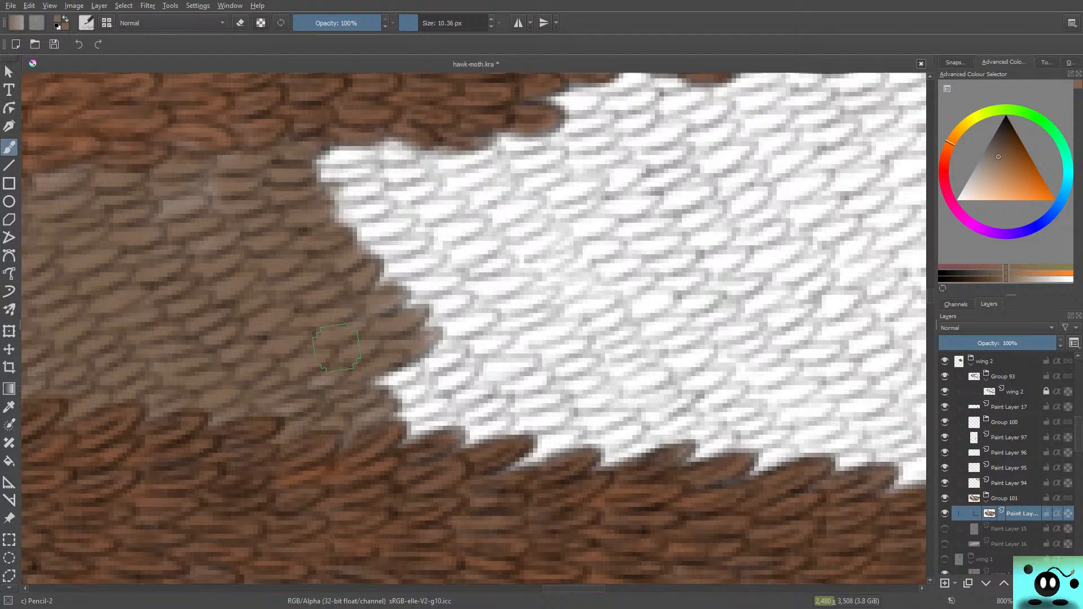
mouse_move(336, 348)
mouse_down()
mouse_move(448, 341)
mouse_move(438, 360)
mouse_move(385, 384)
mouse_move(437, 366)
mouse_move(450, 347)
mouse_move(386, 371)
mouse_move(466, 375)
mouse_move(414, 404)
mouse_up()
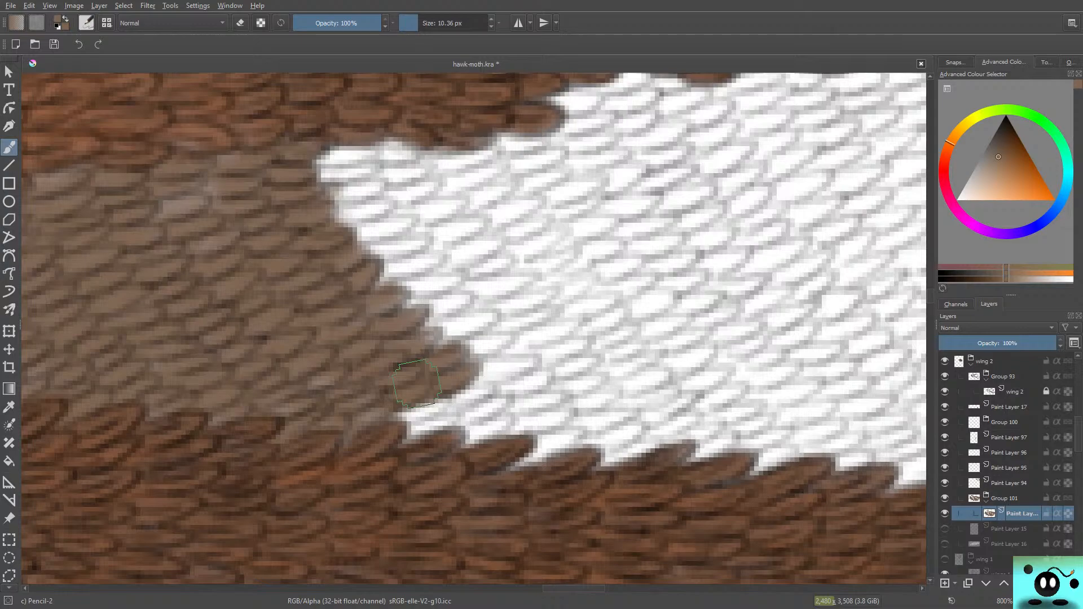
mouse_move(417, 384)
mouse_down()
mouse_move(454, 394)
mouse_move(410, 414)
mouse_move(426, 416)
mouse_move(396, 419)
mouse_move(448, 412)
mouse_move(400, 440)
mouse_move(506, 412)
mouse_move(415, 430)
mouse_up()
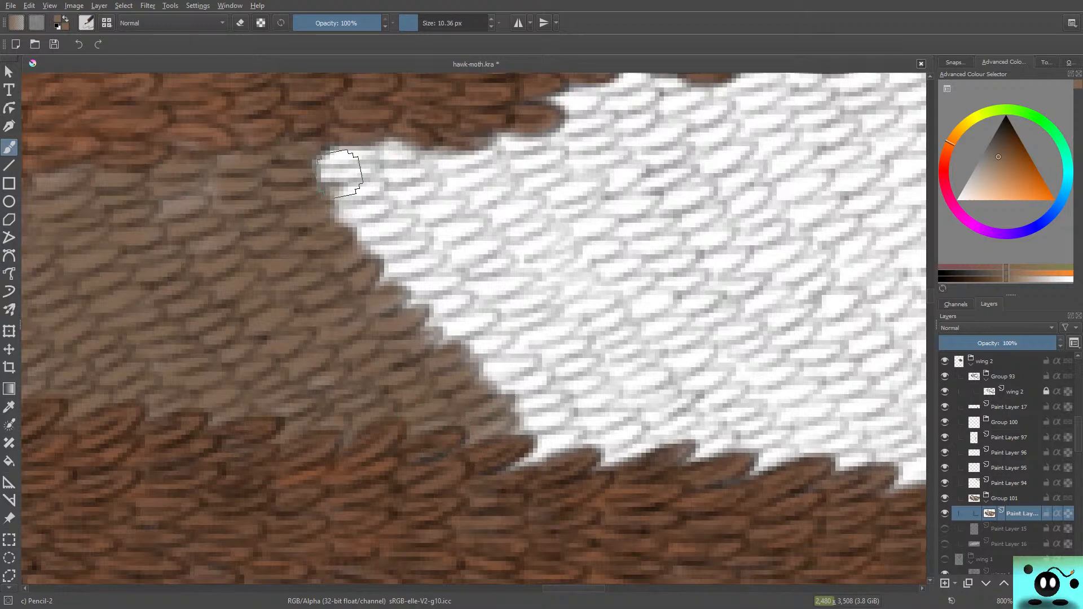
mouse_move(345, 169)
mouse_down()
mouse_move(318, 175)
mouse_move(372, 150)
mouse_move(362, 161)
mouse_move(343, 148)
mouse_move(335, 177)
mouse_move(401, 169)
mouse_move(330, 195)
mouse_move(394, 180)
mouse_move(437, 192)
mouse_move(372, 227)
mouse_move(334, 223)
mouse_move(408, 186)
mouse_move(341, 217)
mouse_move(379, 208)
mouse_move(384, 242)
mouse_move(395, 212)
mouse_move(410, 223)
mouse_move(386, 234)
mouse_move(406, 213)
mouse_move(381, 234)
mouse_move(446, 203)
mouse_move(446, 238)
mouse_move(383, 253)
mouse_up()
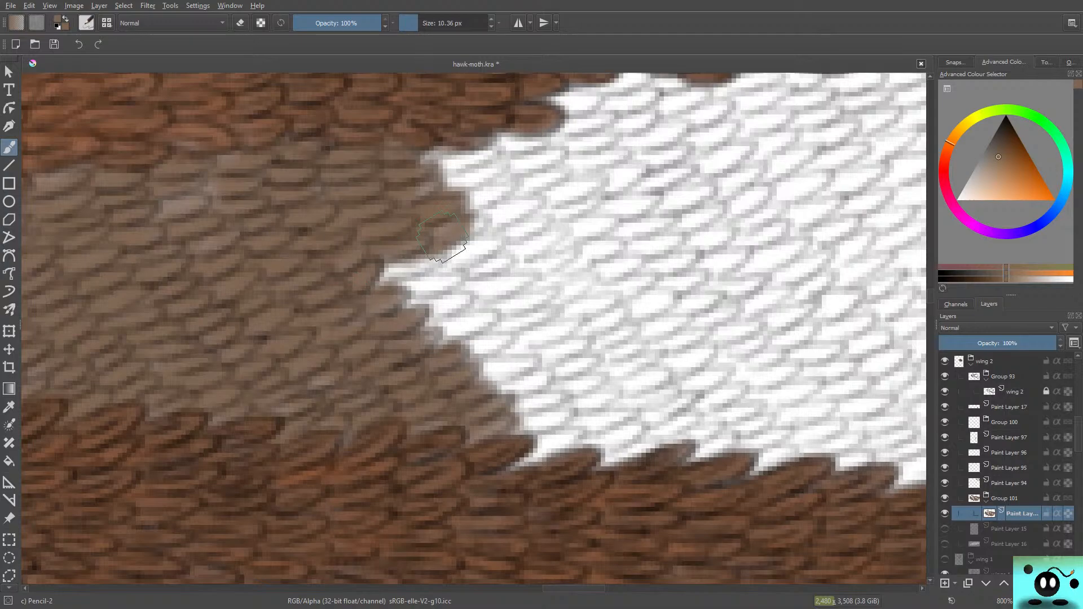
mouse_move(443, 237)
mouse_down()
mouse_move(481, 247)
mouse_move(427, 273)
mouse_move(405, 268)
mouse_move(433, 254)
mouse_move(360, 282)
mouse_move(441, 232)
mouse_move(375, 262)
mouse_move(496, 247)
mouse_move(384, 292)
mouse_move(500, 253)
mouse_move(407, 279)
mouse_move(515, 301)
mouse_move(470, 286)
mouse_move(472, 297)
mouse_move(385, 319)
mouse_move(505, 293)
mouse_move(497, 313)
mouse_move(430, 336)
mouse_move(512, 306)
mouse_move(437, 336)
mouse_move(539, 334)
mouse_move(522, 348)
mouse_move(516, 336)
mouse_move(457, 352)
mouse_move(536, 299)
mouse_move(477, 352)
mouse_move(460, 352)
mouse_move(524, 336)
mouse_move(558, 346)
mouse_move(530, 379)
mouse_move(485, 387)
mouse_move(491, 368)
mouse_move(538, 350)
mouse_move(491, 366)
mouse_move(570, 355)
mouse_move(496, 396)
mouse_move(511, 401)
mouse_move(541, 373)
mouse_move(582, 369)
mouse_move(516, 429)
mouse_move(521, 412)
mouse_move(592, 386)
mouse_move(554, 431)
mouse_move(613, 412)
mouse_move(515, 465)
mouse_move(586, 415)
mouse_move(502, 434)
mouse_move(563, 389)
mouse_move(530, 351)
mouse_up()
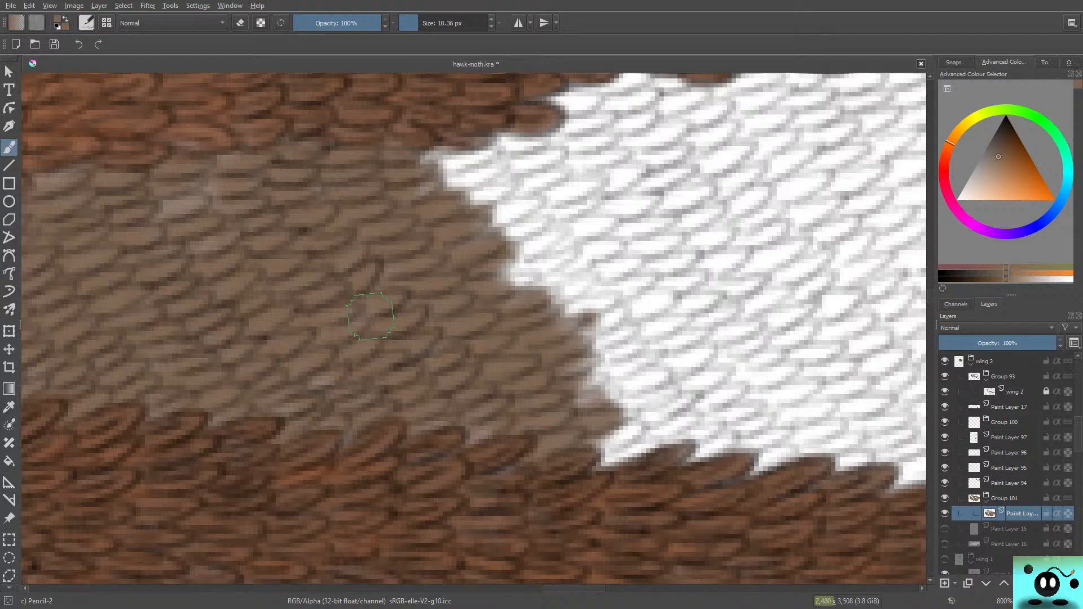
mouse_move(212, 169)
mouse_down()
mouse_move(169, 212)
mouse_move(212, 188)
mouse_move(117, 198)
mouse_move(144, 181)
mouse_up()
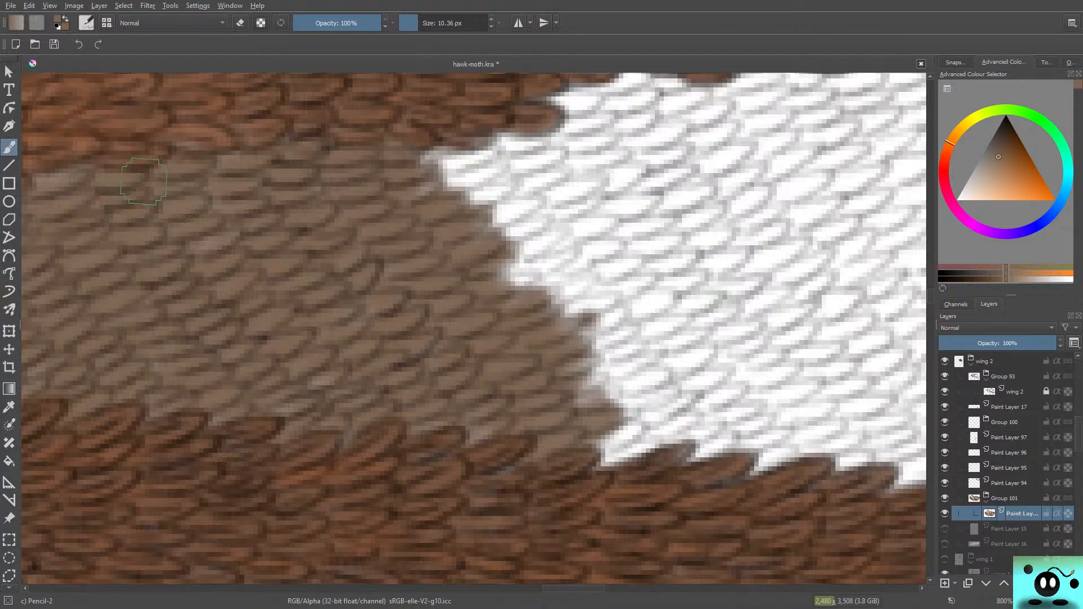
Step: Extend the brown over the next white scales, from beneath the upper dark band down to the lower vein's jagged edge
mouse_move(440, 159)
mouse_down()
mouse_move(484, 148)
mouse_move(438, 174)
mouse_move(504, 160)
mouse_move(458, 202)
mouse_move(510, 175)
mouse_up()
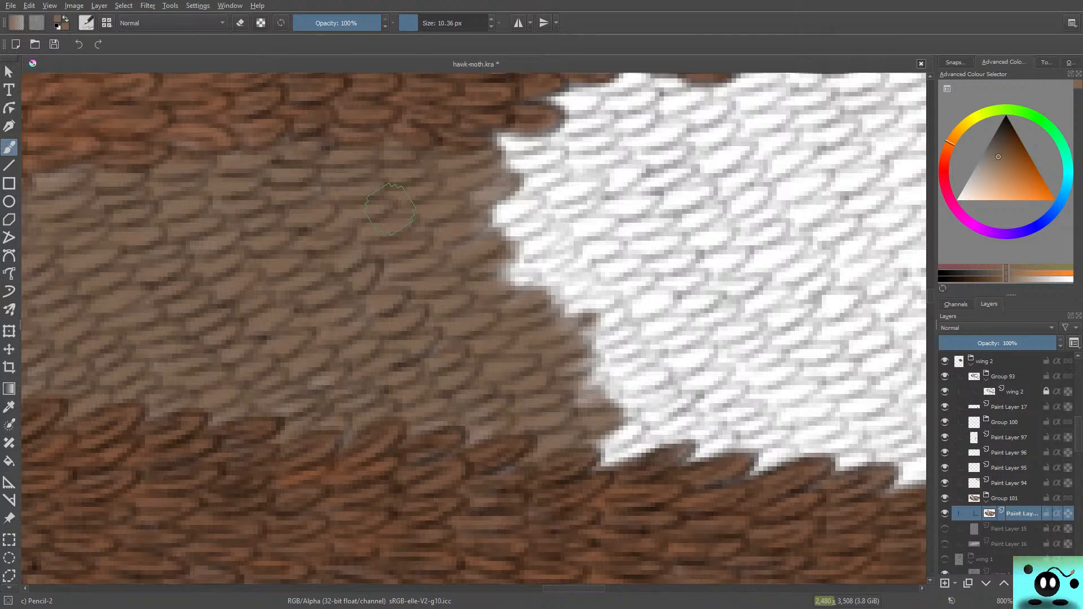
mouse_move(496, 186)
mouse_down()
mouse_move(483, 203)
mouse_move(508, 220)
mouse_move(524, 202)
mouse_move(464, 259)
mouse_move(525, 235)
mouse_move(484, 284)
mouse_move(541, 259)
mouse_move(507, 295)
mouse_move(560, 278)
mouse_move(525, 290)
mouse_move(541, 278)
mouse_move(521, 307)
mouse_move(586, 280)
mouse_move(515, 324)
mouse_move(598, 288)
mouse_move(613, 308)
mouse_move(555, 327)
mouse_move(590, 293)
mouse_move(554, 328)
mouse_move(598, 296)
mouse_move(573, 338)
mouse_move(604, 333)
mouse_move(577, 367)
mouse_move(512, 393)
mouse_move(615, 384)
mouse_up()
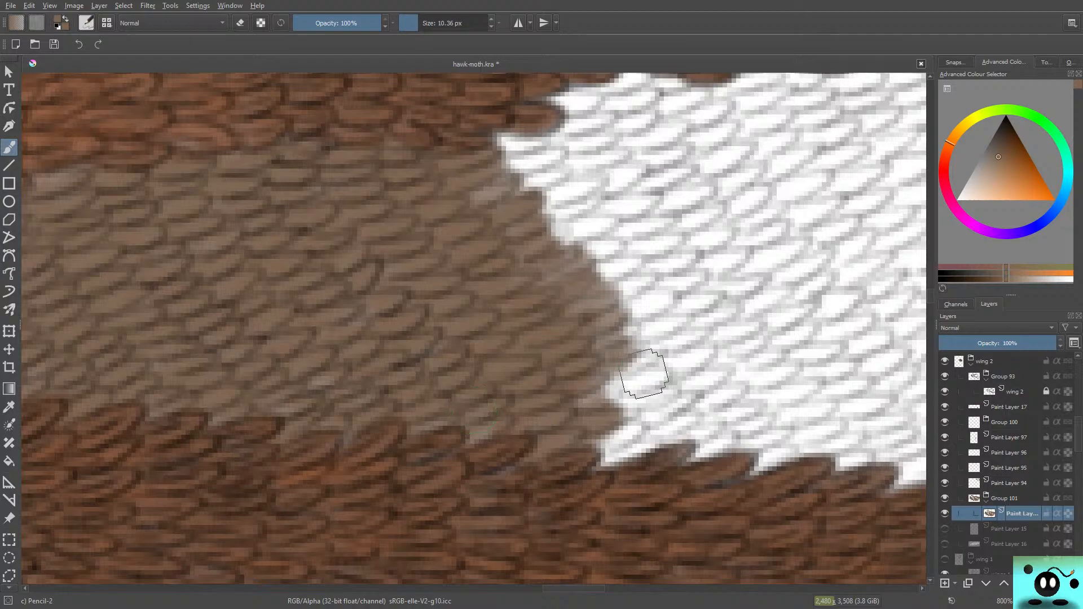
mouse_move(612, 381)
mouse_down()
mouse_move(655, 368)
mouse_move(660, 380)
mouse_move(643, 394)
mouse_move(672, 387)
mouse_move(607, 411)
mouse_move(643, 414)
mouse_move(689, 398)
mouse_move(606, 451)
mouse_move(679, 411)
mouse_move(649, 440)
mouse_move(563, 475)
mouse_up()
mouse_move(694, 418)
mouse_down()
mouse_move(708, 423)
mouse_move(696, 451)
mouse_move(733, 445)
mouse_move(686, 460)
mouse_up()
mouse_move(578, 380)
mouse_down()
mouse_move(705, 383)
mouse_move(700, 372)
mouse_move(665, 372)
mouse_move(649, 339)
mouse_move(675, 314)
mouse_move(604, 338)
mouse_move(637, 279)
mouse_move(623, 248)
mouse_move(497, 144)
mouse_move(467, 189)
mouse_move(556, 163)
mouse_move(575, 214)
mouse_move(607, 217)
mouse_move(609, 242)
mouse_move(700, 355)
mouse_up()
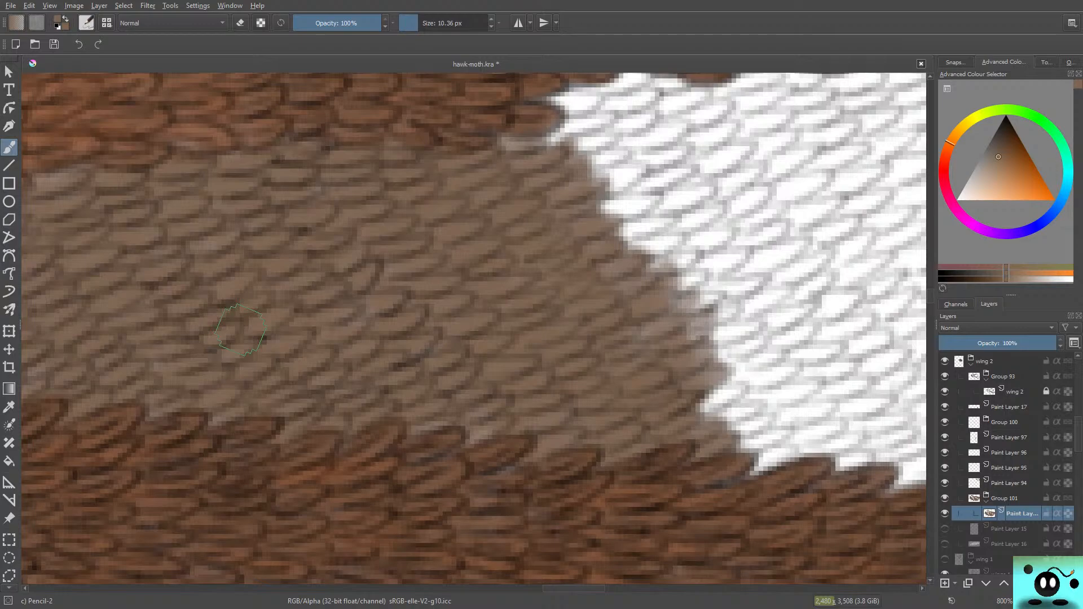
Step: Fill the white notch at the stepped end of the upper band brown, and paint a strip of scales down to the lower vein
drag(584, 588, 602, 588)
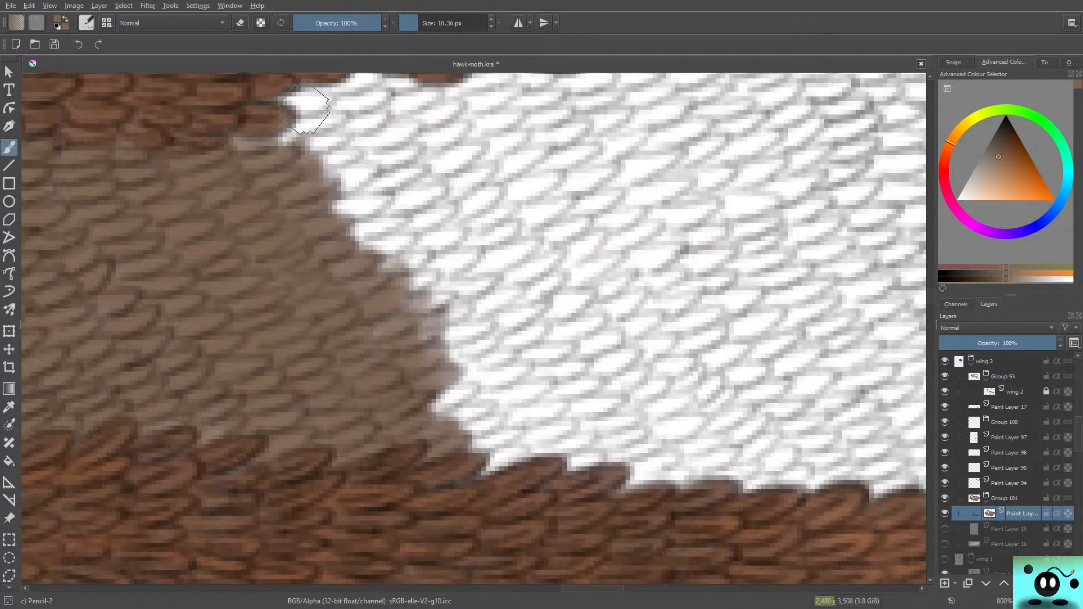
mouse_move(306, 107)
mouse_down()
mouse_move(284, 106)
mouse_move(313, 107)
mouse_move(296, 130)
mouse_move(321, 135)
mouse_move(272, 156)
mouse_move(265, 136)
mouse_move(338, 150)
mouse_move(350, 169)
mouse_move(323, 176)
mouse_move(375, 174)
mouse_move(362, 225)
mouse_move(401, 265)
mouse_move(360, 287)
mouse_move(411, 273)
mouse_move(437, 296)
mouse_move(389, 333)
mouse_move(474, 299)
mouse_move(452, 338)
mouse_move(468, 332)
mouse_move(456, 349)
mouse_move(479, 355)
mouse_move(462, 389)
mouse_move(485, 397)
mouse_move(489, 386)
mouse_move(485, 414)
mouse_move(508, 429)
mouse_move(496, 454)
mouse_move(462, 465)
mouse_move(445, 420)
mouse_move(474, 384)
mouse_move(369, 293)
mouse_up()
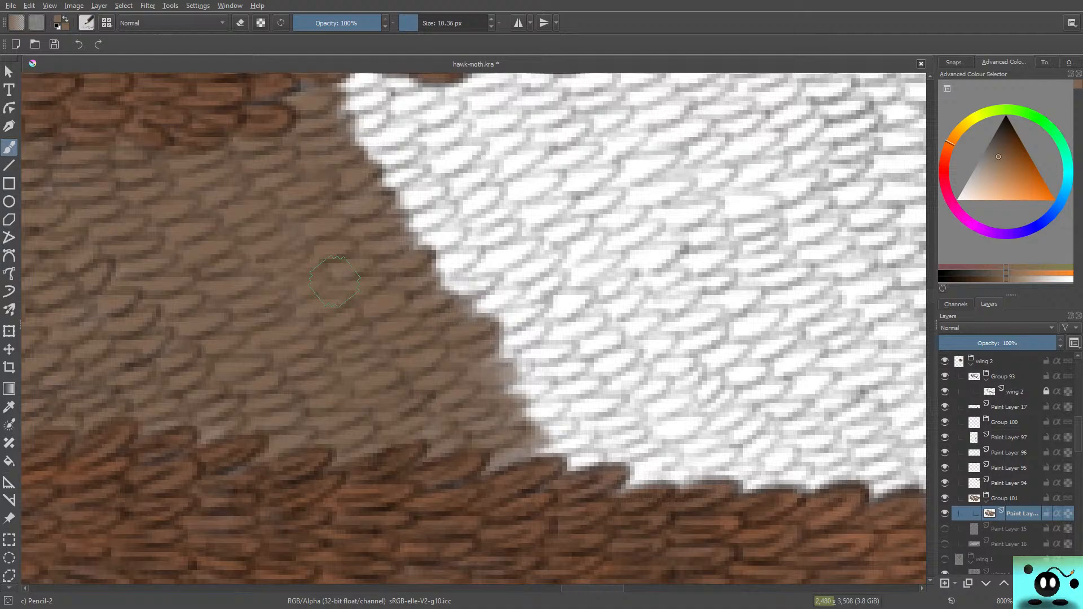
mouse_move(564, 445)
mouse_down()
mouse_move(597, 452)
mouse_move(548, 465)
mouse_move(585, 456)
mouse_move(581, 445)
mouse_move(499, 439)
mouse_move(505, 453)
mouse_move(557, 400)
mouse_move(538, 423)
mouse_move(557, 420)
mouse_move(475, 378)
mouse_move(536, 412)
mouse_move(521, 414)
mouse_move(494, 382)
mouse_move(513, 381)
mouse_move(537, 332)
mouse_move(499, 360)
mouse_move(527, 336)
mouse_move(482, 358)
mouse_move(491, 334)
mouse_move(474, 351)
mouse_move(524, 302)
mouse_move(515, 279)
mouse_move(496, 301)
mouse_move(449, 307)
mouse_move(484, 279)
mouse_move(431, 299)
mouse_move(429, 273)
mouse_move(466, 247)
mouse_move(420, 243)
mouse_move(446, 215)
mouse_move(401, 235)
mouse_move(397, 215)
mouse_move(416, 195)
mouse_move(361, 179)
mouse_move(386, 123)
mouse_move(343, 150)
mouse_move(355, 99)
mouse_up()
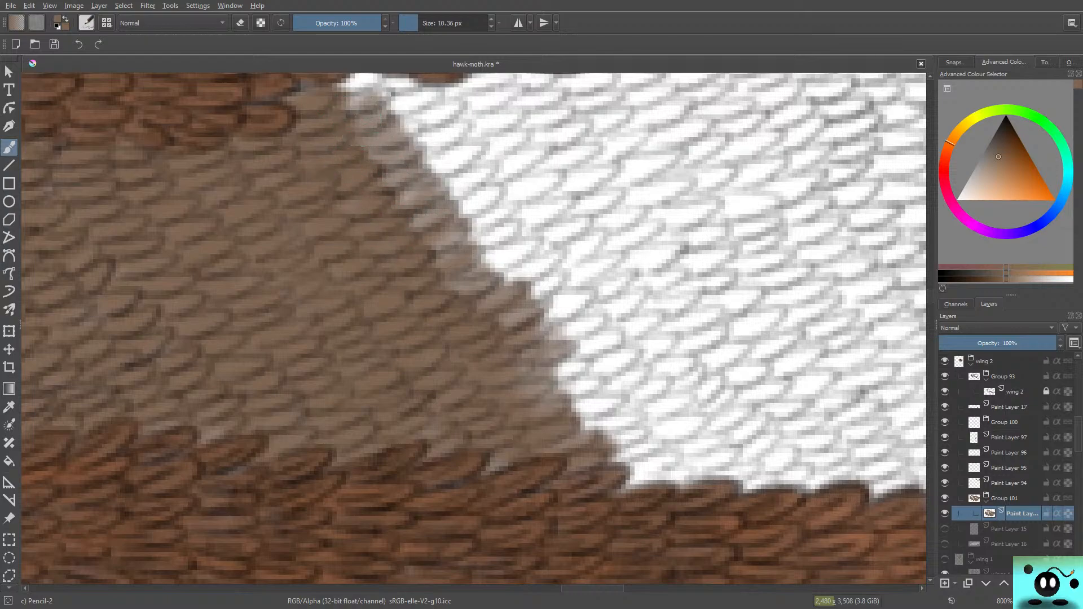
Step: Cover the pointed white tip and the scales beneath the upper band brown, and touch up the pale patches along the brown edge
drag(930, 296, 930, 293)
mouse_move(375, 198)
mouse_down()
mouse_move(322, 204)
mouse_move(395, 180)
mouse_move(340, 228)
mouse_move(394, 209)
mouse_move(354, 248)
mouse_move(406, 223)
mouse_move(400, 245)
mouse_move(369, 257)
mouse_move(418, 262)
mouse_move(376, 292)
mouse_move(418, 289)
mouse_up()
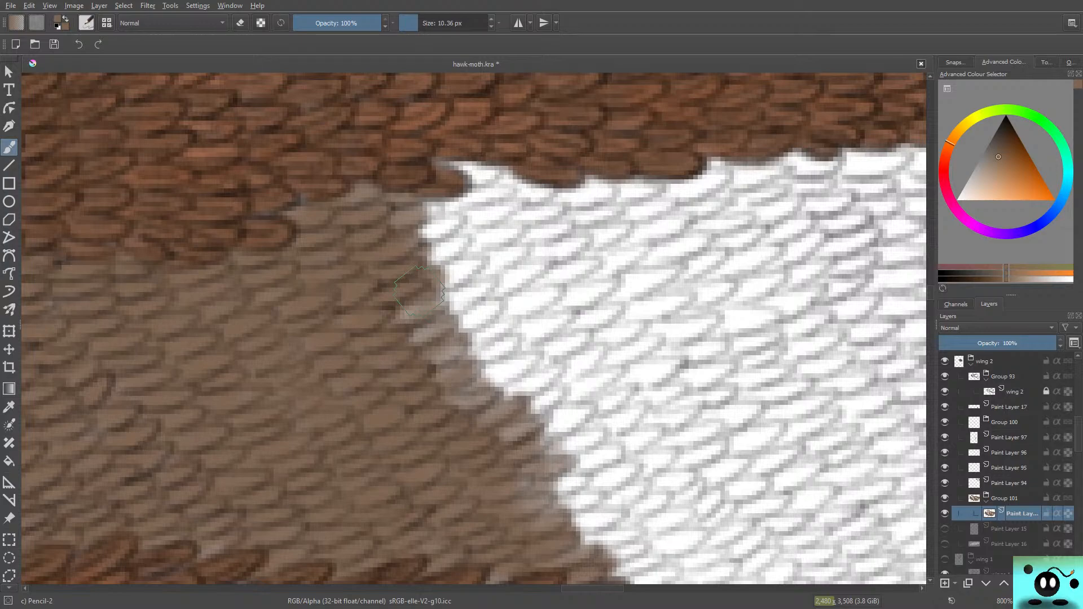
mouse_move(419, 290)
mouse_down()
mouse_move(440, 220)
mouse_move(428, 209)
mouse_move(434, 237)
mouse_move(461, 226)
mouse_move(434, 254)
mouse_move(457, 265)
mouse_move(451, 273)
mouse_up()
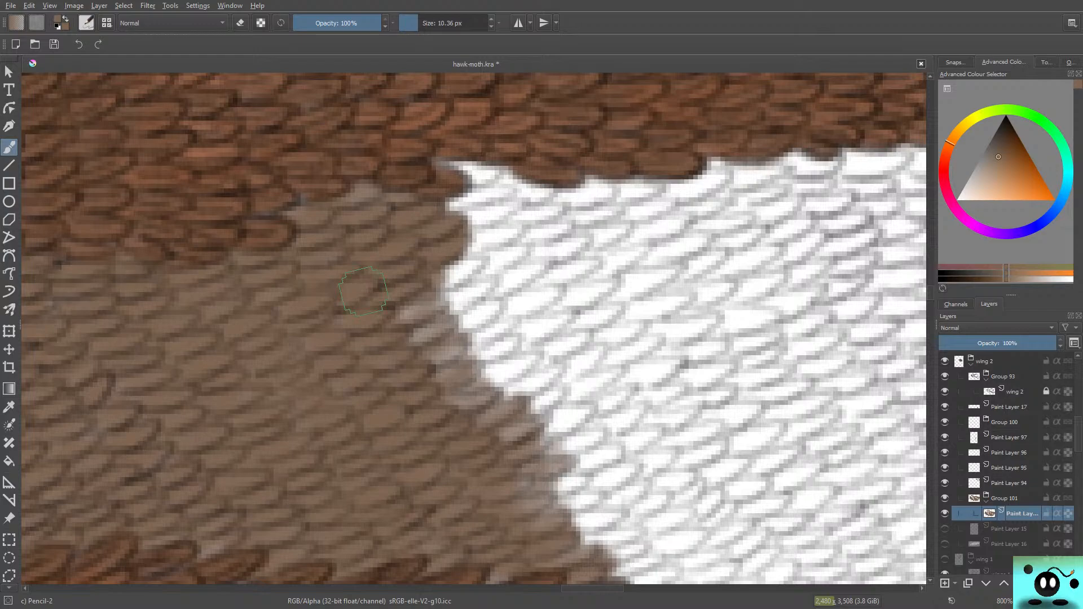
mouse_move(362, 291)
mouse_down()
mouse_move(437, 325)
mouse_move(403, 353)
mouse_move(431, 347)
mouse_move(421, 361)
mouse_move(490, 333)
mouse_move(437, 370)
mouse_move(445, 375)
mouse_move(512, 356)
mouse_move(436, 395)
mouse_move(527, 367)
mouse_move(469, 409)
mouse_move(557, 367)
mouse_move(526, 392)
mouse_move(554, 375)
mouse_move(520, 417)
mouse_move(491, 428)
mouse_up()
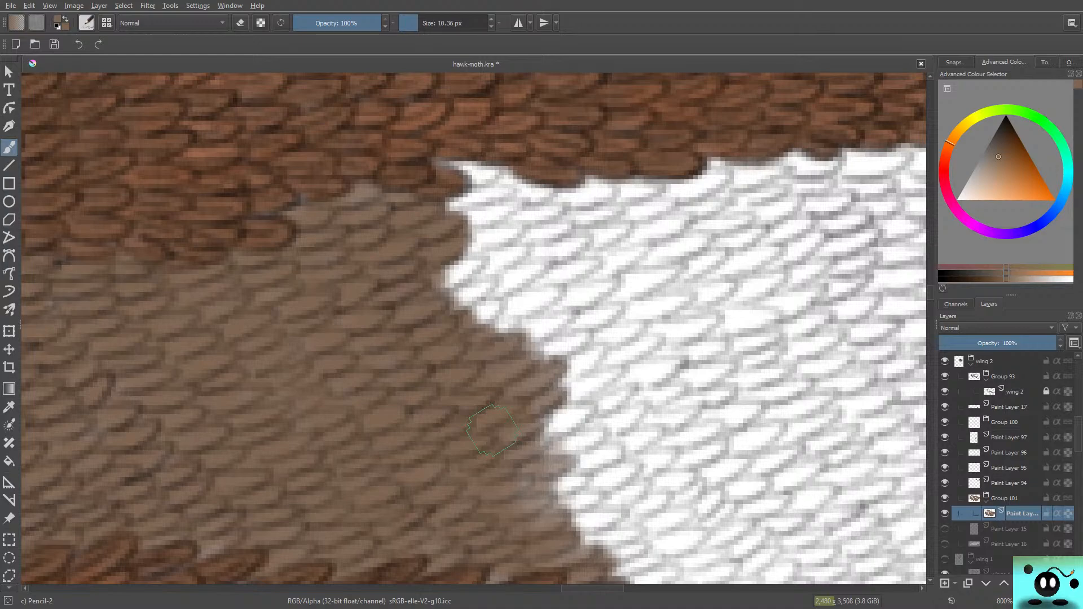
mouse_move(483, 189)
mouse_down()
mouse_move(514, 168)
mouse_move(492, 205)
mouse_move(525, 187)
mouse_move(515, 177)
mouse_move(457, 226)
mouse_move(507, 207)
mouse_move(494, 197)
mouse_move(423, 209)
mouse_move(443, 206)
mouse_move(474, 250)
mouse_move(504, 224)
mouse_move(469, 256)
mouse_move(500, 241)
mouse_up()
mouse_move(505, 261)
mouse_down()
mouse_move(437, 320)
mouse_move(465, 302)
mouse_move(503, 304)
mouse_move(482, 308)
mouse_move(536, 258)
mouse_move(540, 270)
mouse_move(464, 312)
mouse_move(510, 312)
mouse_move(558, 285)
mouse_move(487, 330)
mouse_move(511, 309)
mouse_move(548, 329)
mouse_move(498, 332)
mouse_move(553, 325)
mouse_move(480, 341)
mouse_move(547, 284)
mouse_move(467, 314)
mouse_up()
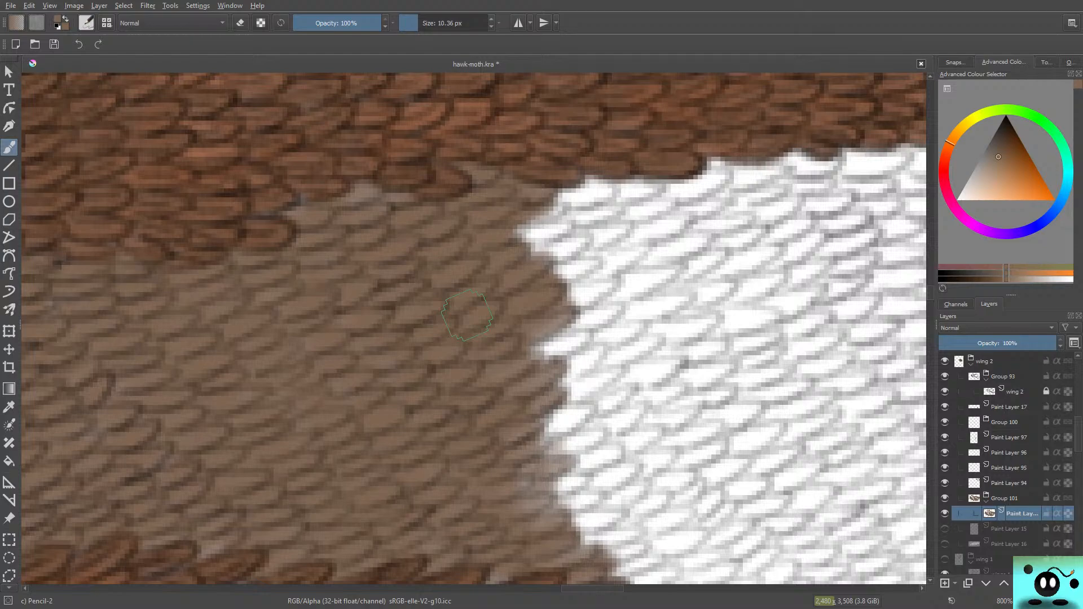
Step: Push the middle and lower part of the brown edge outward to the lower vein, and bring the upper part forward to match
drag(591, 588, 602, 589)
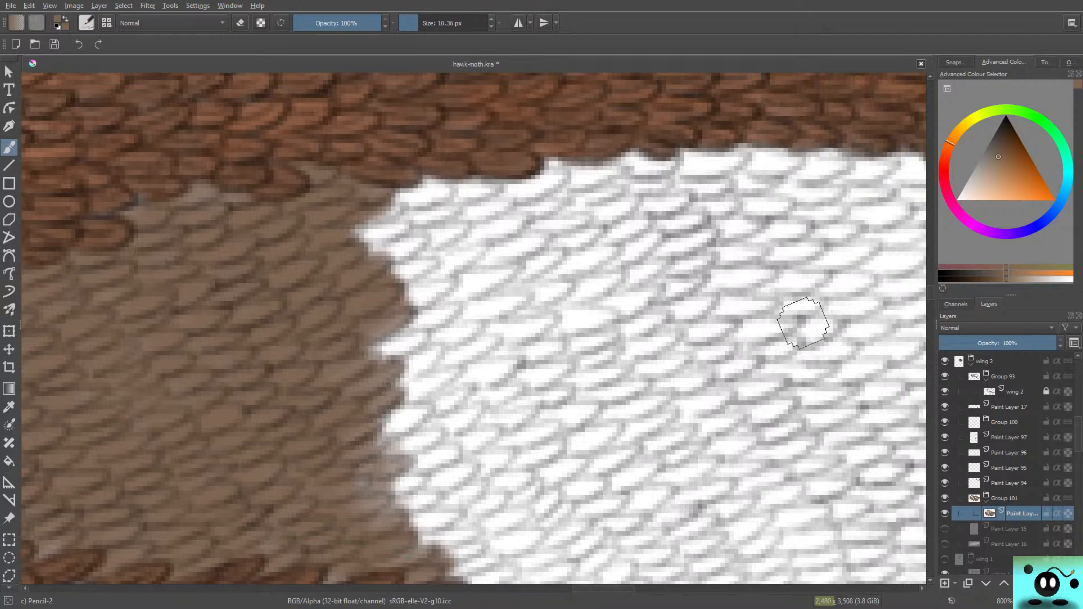
mouse_move(930, 293)
mouse_down()
mouse_move(930, 275)
mouse_move(930, 305)
mouse_move(930, 294)
mouse_up()
mouse_move(415, 316)
mouse_down()
mouse_move(395, 276)
mouse_move(364, 282)
mouse_up()
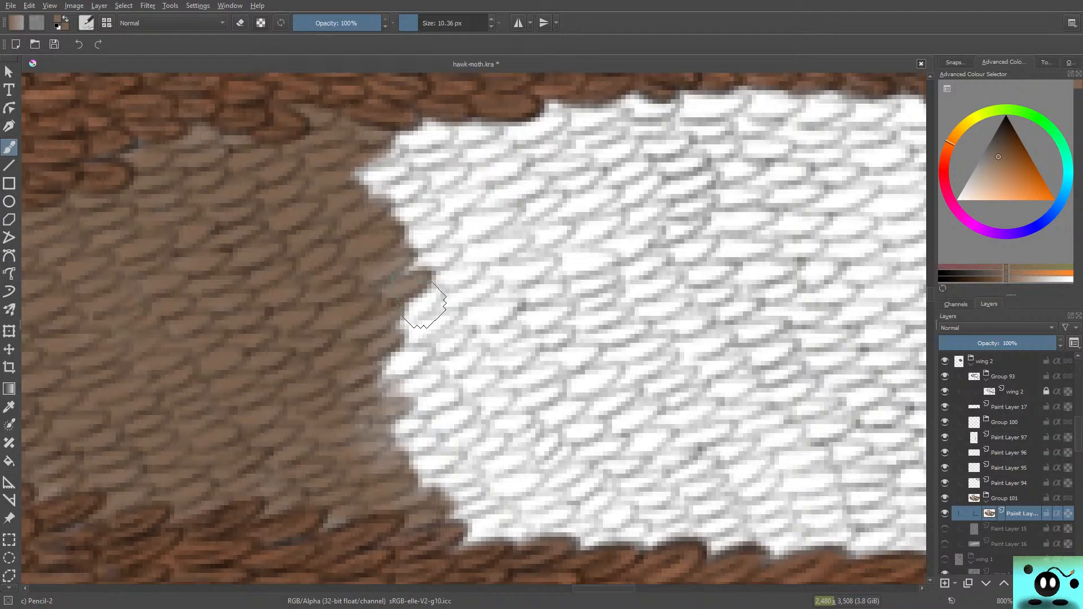
mouse_move(423, 307)
mouse_down()
mouse_move(369, 342)
mouse_move(429, 304)
mouse_move(451, 313)
mouse_move(377, 367)
mouse_move(427, 340)
mouse_move(377, 384)
mouse_move(396, 338)
mouse_move(358, 395)
mouse_move(409, 381)
mouse_move(467, 342)
mouse_move(392, 392)
mouse_move(459, 335)
mouse_move(379, 414)
mouse_move(464, 367)
mouse_move(429, 392)
mouse_move(376, 420)
mouse_move(454, 357)
mouse_move(448, 347)
mouse_move(457, 352)
mouse_move(436, 385)
mouse_move(341, 418)
mouse_move(421, 333)
mouse_move(370, 363)
mouse_move(371, 334)
mouse_move(351, 336)
mouse_move(393, 249)
mouse_move(373, 301)
mouse_move(394, 294)
mouse_move(318, 373)
mouse_move(332, 462)
mouse_move(375, 440)
mouse_move(313, 488)
mouse_move(399, 444)
mouse_move(388, 432)
mouse_move(336, 526)
mouse_move(348, 504)
mouse_move(271, 479)
mouse_move(248, 484)
mouse_up()
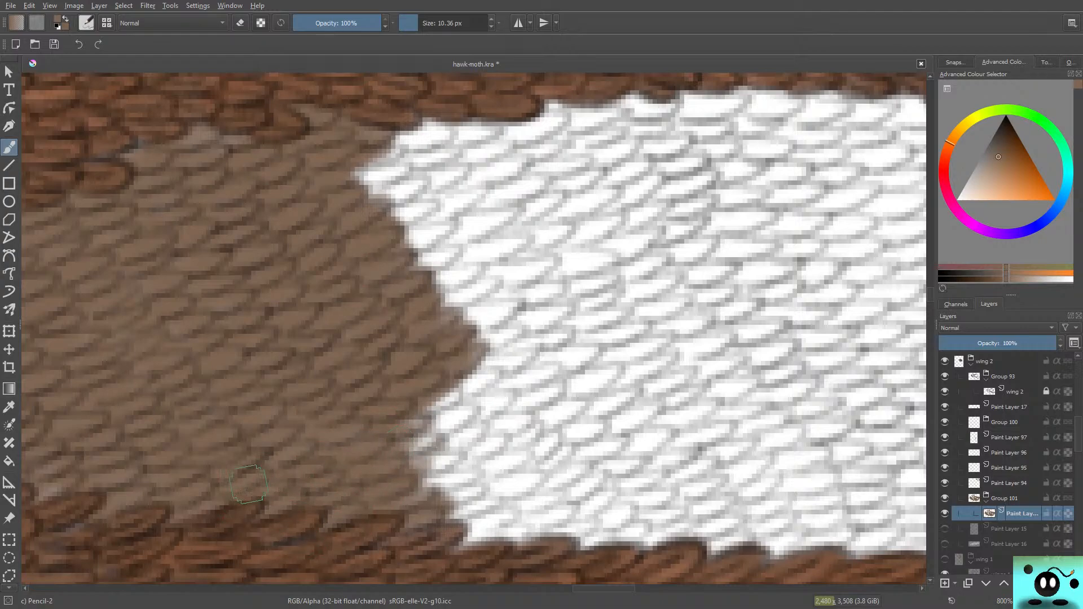
mouse_move(394, 419)
mouse_down()
mouse_move(448, 412)
mouse_move(373, 443)
mouse_move(433, 399)
mouse_move(373, 434)
mouse_move(461, 397)
mouse_move(394, 470)
mouse_move(474, 409)
mouse_move(434, 443)
mouse_move(463, 423)
mouse_move(421, 475)
mouse_move(456, 450)
mouse_move(505, 438)
mouse_move(434, 491)
mouse_move(408, 491)
mouse_move(505, 452)
mouse_move(419, 501)
mouse_move(530, 485)
mouse_up()
mouse_move(562, 453)
mouse_down()
mouse_move(480, 522)
mouse_move(550, 497)
mouse_move(450, 543)
mouse_move(564, 508)
mouse_move(481, 548)
mouse_move(588, 520)
mouse_move(547, 544)
mouse_move(603, 527)
mouse_move(590, 547)
mouse_move(621, 533)
mouse_move(591, 533)
mouse_move(612, 513)
mouse_move(569, 530)
mouse_move(605, 502)
mouse_move(586, 511)
mouse_move(583, 485)
mouse_move(558, 499)
mouse_move(569, 471)
mouse_move(527, 479)
mouse_move(547, 437)
mouse_move(513, 456)
mouse_move(493, 408)
mouse_move(462, 390)
mouse_move(491, 347)
mouse_move(465, 378)
mouse_move(495, 388)
mouse_move(480, 365)
mouse_move(511, 372)
mouse_move(579, 470)
mouse_move(603, 532)
mouse_move(613, 527)
mouse_move(609, 428)
mouse_up()
mouse_move(361, 163)
mouse_down()
mouse_move(434, 222)
mouse_move(443, 256)
mouse_move(405, 270)
mouse_move(454, 268)
mouse_move(482, 284)
mouse_move(473, 294)
mouse_move(491, 322)
mouse_move(499, 284)
mouse_move(467, 361)
mouse_up()
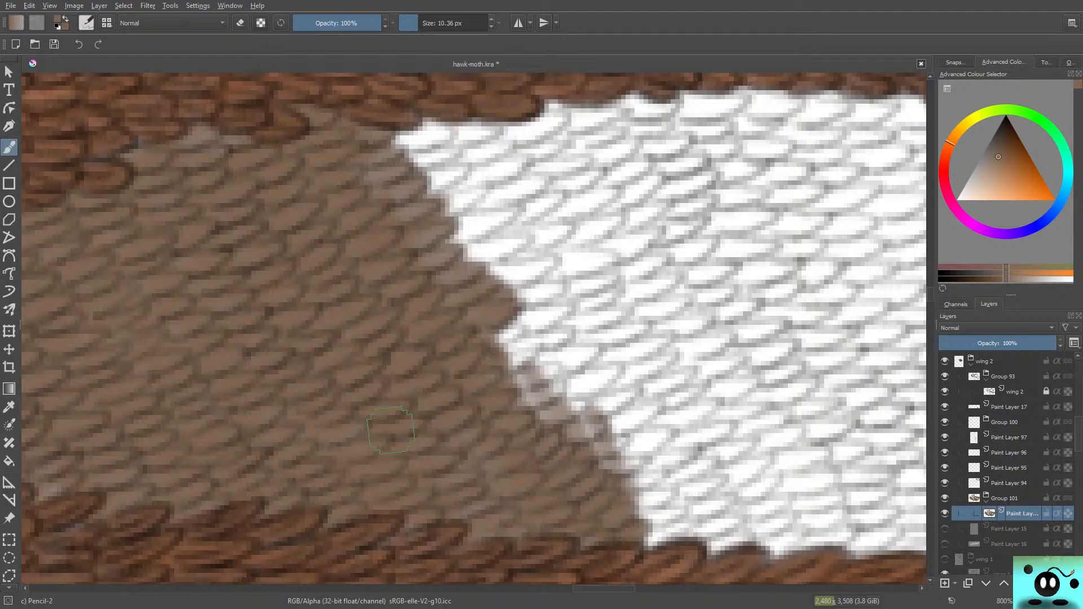
Step: Paint the white scales along the slanted brown edge, closing the small white gap near the upper band and widening the area by the lower vein
mouse_move(522, 338)
mouse_down()
mouse_move(536, 331)
mouse_move(519, 362)
mouse_move(535, 389)
mouse_move(520, 396)
mouse_move(511, 336)
mouse_move(602, 467)
mouse_move(527, 294)
mouse_move(423, 133)
mouse_move(388, 134)
mouse_move(457, 169)
mouse_move(468, 191)
mouse_move(367, 124)
mouse_up()
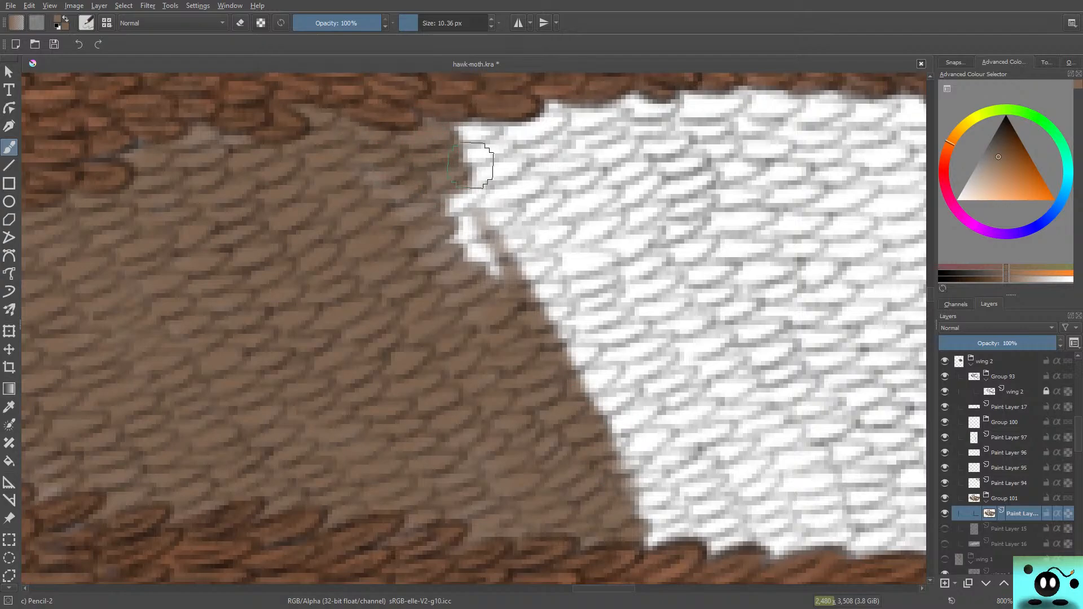
mouse_move(459, 191)
mouse_down()
mouse_move(421, 208)
mouse_move(480, 198)
mouse_move(424, 208)
mouse_move(492, 217)
mouse_move(449, 238)
mouse_move(478, 235)
mouse_move(461, 251)
mouse_move(512, 233)
mouse_move(469, 259)
mouse_move(528, 233)
mouse_move(549, 193)
mouse_move(508, 254)
mouse_move(537, 269)
mouse_move(498, 278)
mouse_move(502, 235)
mouse_move(511, 307)
mouse_move(490, 301)
mouse_move(553, 279)
mouse_move(502, 301)
mouse_move(556, 321)
mouse_move(472, 351)
mouse_move(549, 307)
mouse_move(577, 326)
mouse_move(546, 338)
mouse_move(561, 335)
mouse_move(541, 357)
mouse_move(584, 360)
mouse_move(542, 365)
mouse_move(604, 375)
mouse_move(548, 385)
mouse_move(614, 372)
mouse_move(509, 403)
mouse_up()
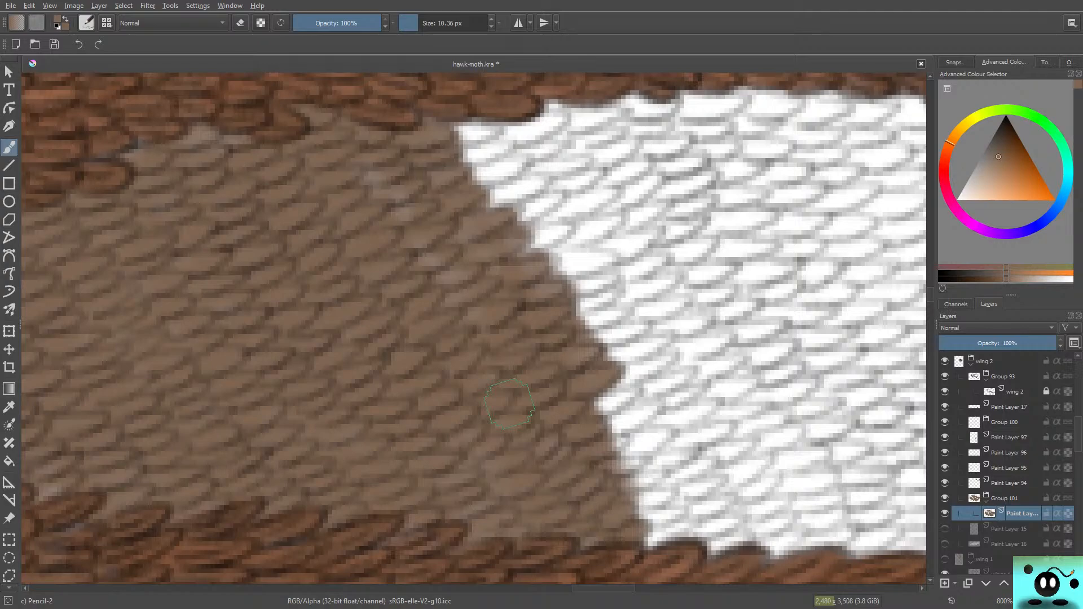
mouse_move(595, 411)
mouse_down()
mouse_move(561, 430)
mouse_move(647, 412)
mouse_up()
mouse_move(592, 440)
mouse_down()
mouse_move(557, 434)
mouse_move(605, 400)
mouse_move(645, 415)
mouse_move(600, 448)
mouse_move(656, 440)
mouse_move(646, 447)
mouse_move(620, 432)
mouse_move(667, 459)
mouse_move(634, 480)
mouse_move(675, 459)
mouse_move(661, 487)
mouse_move(626, 508)
mouse_move(664, 496)
mouse_move(632, 506)
mouse_move(671, 514)
mouse_move(616, 524)
mouse_move(689, 529)
mouse_move(584, 524)
mouse_up()
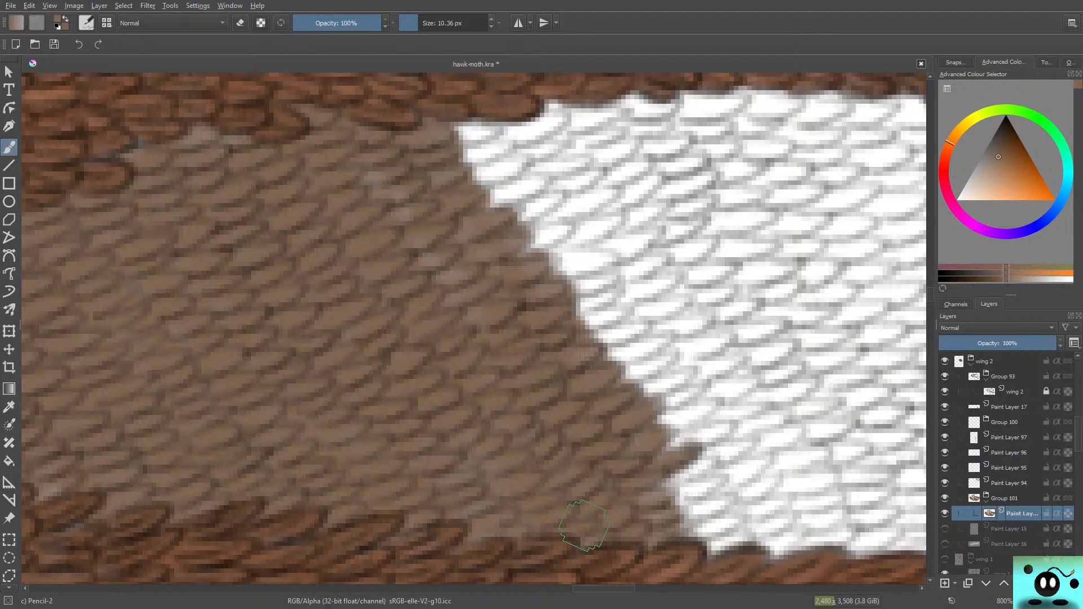
Step: Paint the scales below the upper band brown, touch up the pale patches inside, and carry the edge outward down to the lower vein
mouse_move(490, 131)
mouse_down()
mouse_move(447, 132)
mouse_move(500, 129)
mouse_move(439, 138)
mouse_move(431, 166)
mouse_move(482, 158)
mouse_move(491, 154)
mouse_move(399, 167)
mouse_up()
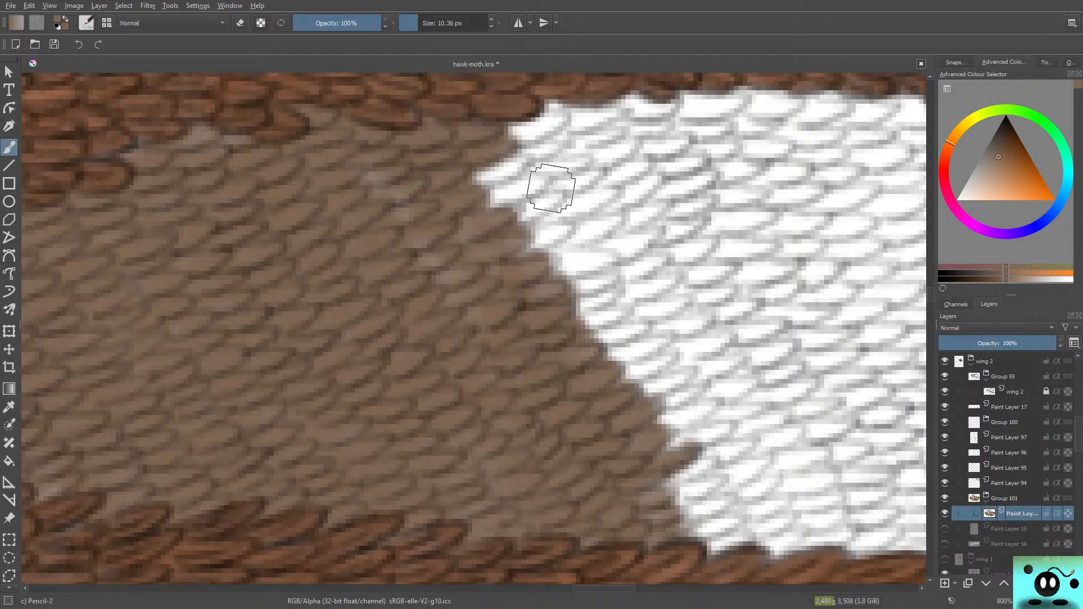
drag(508, 174, 503, 188)
drag(374, 179, 404, 202)
drag(492, 204, 530, 189)
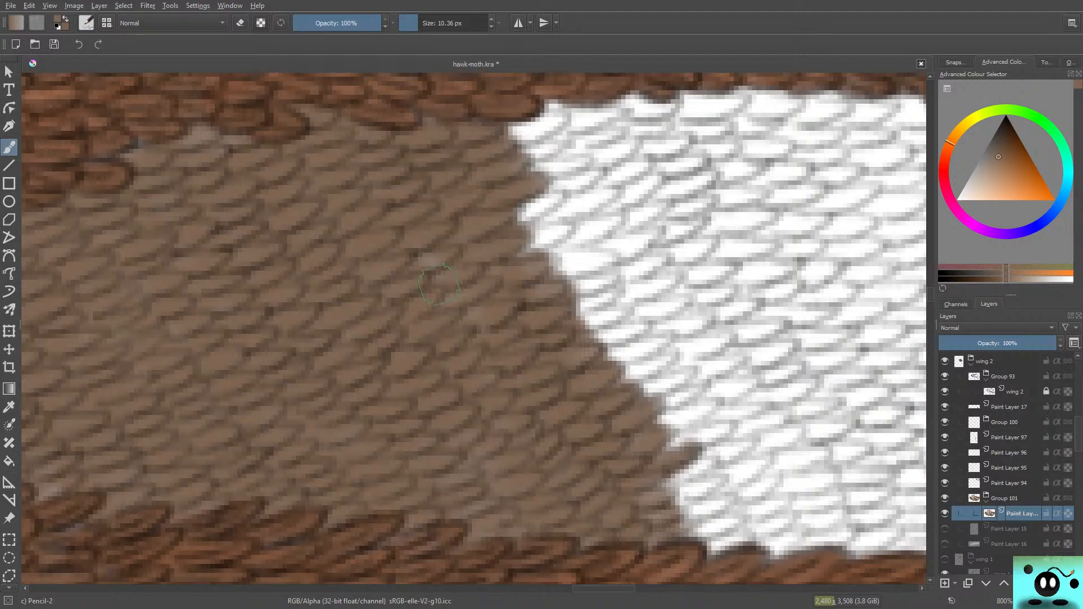
mouse_move(505, 229)
mouse_down()
mouse_move(544, 200)
mouse_move(533, 217)
mouse_up()
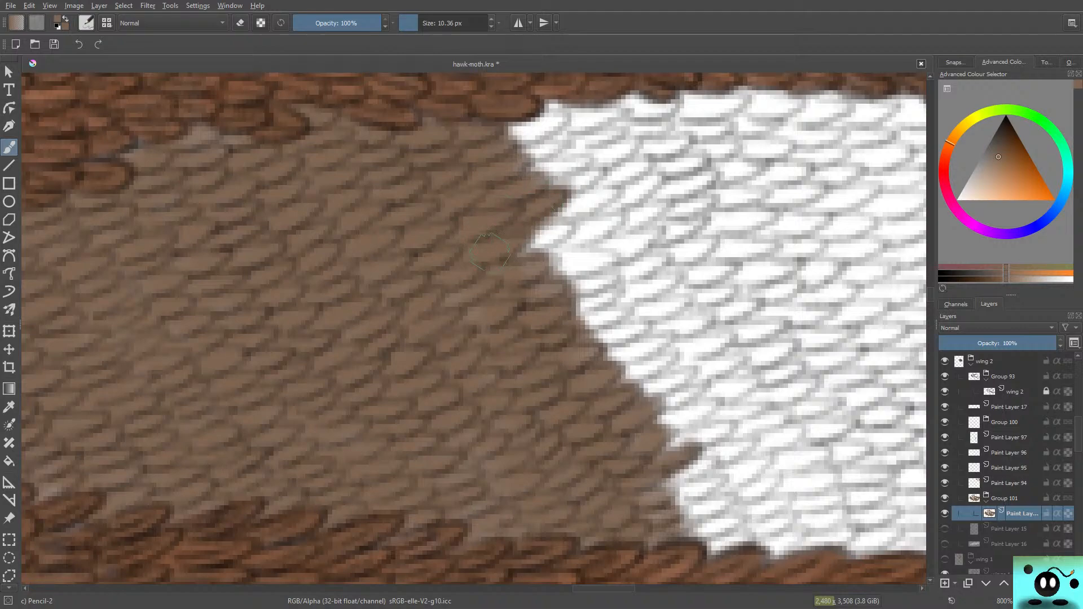
mouse_move(489, 251)
mouse_down()
mouse_move(556, 233)
mouse_move(494, 263)
mouse_move(560, 240)
mouse_move(500, 243)
mouse_move(614, 252)
mouse_move(564, 275)
mouse_move(536, 277)
mouse_move(555, 258)
mouse_move(481, 271)
mouse_move(594, 290)
mouse_move(607, 277)
mouse_move(554, 295)
mouse_move(592, 283)
mouse_move(560, 319)
mouse_move(613, 286)
mouse_move(542, 326)
mouse_move(612, 309)
mouse_move(562, 334)
mouse_move(639, 331)
mouse_move(550, 354)
mouse_move(662, 343)
mouse_move(620, 361)
mouse_move(510, 360)
mouse_move(640, 381)
mouse_move(624, 378)
mouse_move(633, 358)
mouse_move(659, 361)
mouse_move(639, 381)
mouse_move(691, 368)
mouse_move(611, 403)
mouse_move(687, 398)
mouse_move(636, 413)
mouse_move(679, 406)
mouse_move(638, 428)
mouse_move(555, 426)
mouse_move(693, 420)
mouse_move(705, 409)
mouse_move(629, 442)
mouse_move(733, 421)
mouse_move(678, 456)
mouse_move(711, 427)
mouse_move(641, 461)
mouse_move(704, 452)
mouse_move(700, 467)
mouse_move(633, 504)
mouse_move(717, 481)
mouse_move(664, 514)
mouse_move(725, 528)
mouse_move(699, 537)
mouse_move(726, 550)
mouse_move(663, 545)
mouse_up()
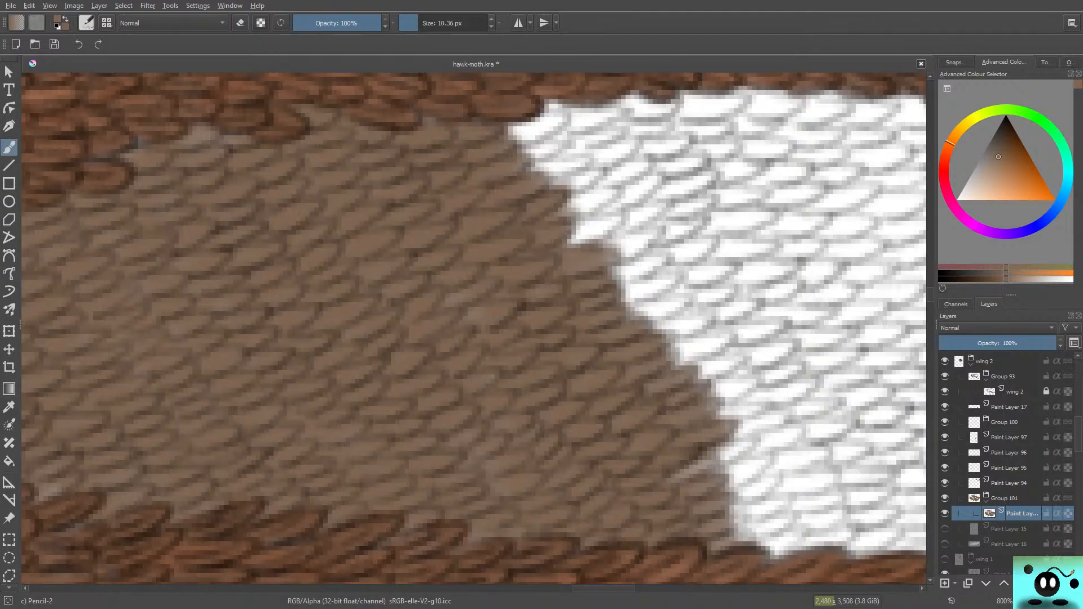
Step: Continue the brown over a wide strip of the outer white scales, filling from the upper band's lower edge down to the lower vein
drag(594, 588, 611, 588)
mouse_move(354, 85)
mouse_down()
mouse_move(308, 125)
mouse_move(318, 113)
mouse_move(266, 125)
mouse_move(307, 127)
mouse_move(273, 138)
mouse_move(267, 159)
mouse_move(316, 151)
mouse_move(319, 175)
mouse_move(294, 189)
mouse_move(337, 172)
mouse_move(281, 173)
mouse_up()
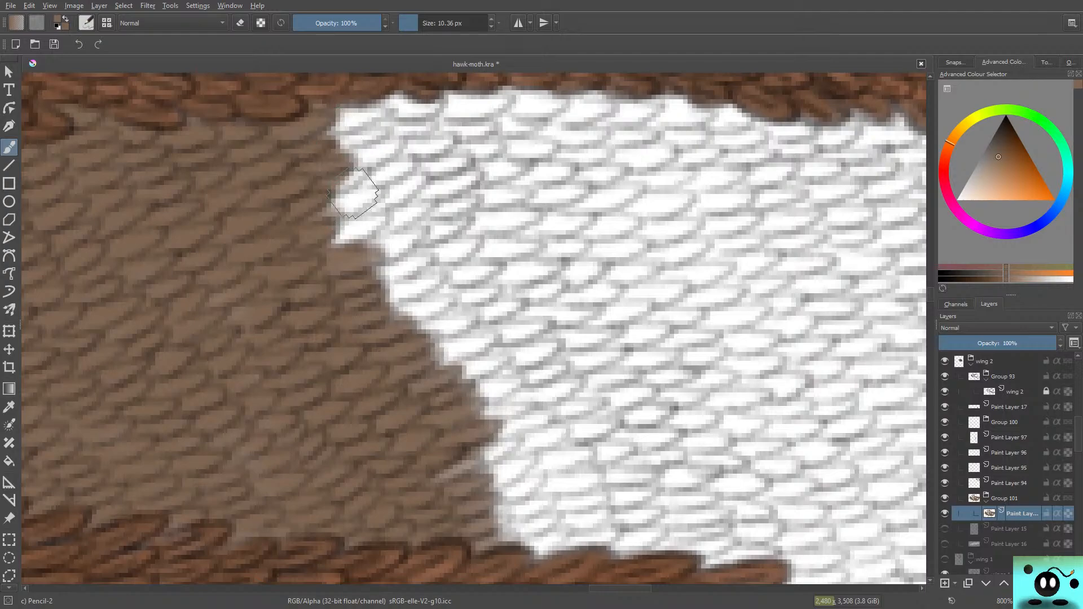
mouse_move(353, 193)
mouse_down()
mouse_move(338, 176)
mouse_move(310, 198)
mouse_move(339, 208)
mouse_move(363, 200)
mouse_move(321, 217)
mouse_move(307, 241)
mouse_move(409, 244)
mouse_move(341, 266)
mouse_move(406, 248)
mouse_move(388, 280)
mouse_move(340, 302)
mouse_move(404, 273)
mouse_move(339, 303)
mouse_move(419, 288)
mouse_move(396, 287)
mouse_move(393, 315)
mouse_move(444, 304)
mouse_move(381, 315)
mouse_move(411, 300)
mouse_move(441, 317)
mouse_move(417, 331)
mouse_move(484, 341)
mouse_move(437, 354)
mouse_move(419, 341)
mouse_up()
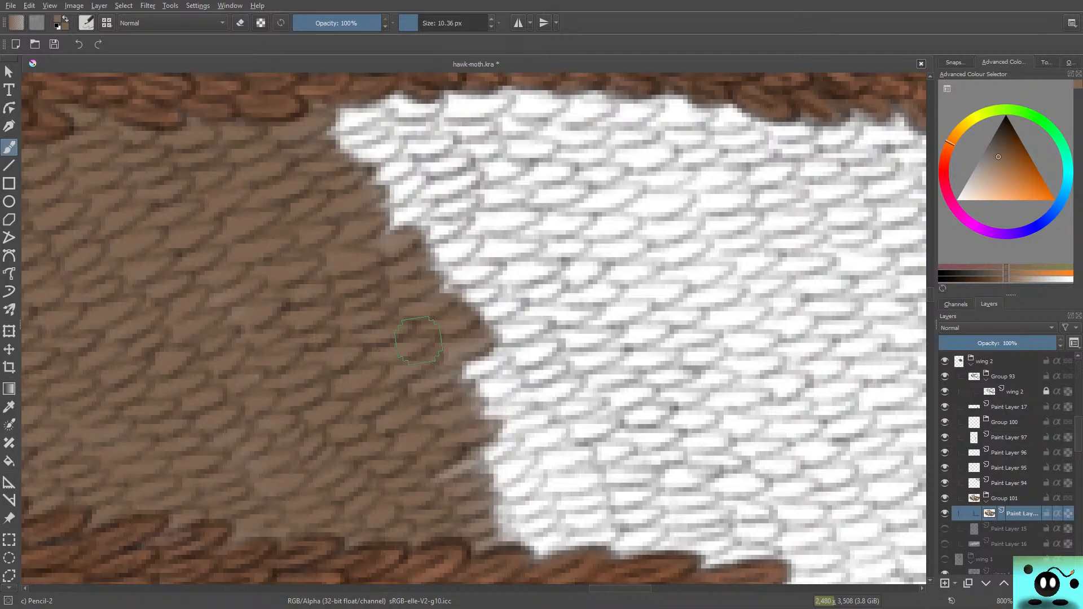
mouse_move(485, 361)
mouse_down()
mouse_move(454, 378)
mouse_move(509, 351)
mouse_move(437, 380)
mouse_move(427, 329)
mouse_move(410, 345)
mouse_move(375, 321)
mouse_move(513, 382)
mouse_move(460, 392)
mouse_move(517, 392)
mouse_move(467, 424)
mouse_move(521, 410)
mouse_move(464, 452)
mouse_move(494, 454)
mouse_move(441, 473)
mouse_move(515, 426)
mouse_move(507, 476)
mouse_move(513, 457)
mouse_move(459, 455)
mouse_move(521, 493)
mouse_move(495, 521)
mouse_move(527, 507)
mouse_move(493, 532)
mouse_move(561, 521)
mouse_move(535, 546)
mouse_move(480, 495)
mouse_move(503, 546)
mouse_move(536, 546)
mouse_move(598, 514)
mouse_move(586, 534)
mouse_move(603, 534)
mouse_move(551, 529)
mouse_move(610, 503)
mouse_move(541, 521)
mouse_move(576, 483)
mouse_move(518, 500)
mouse_move(587, 446)
mouse_move(550, 464)
mouse_move(560, 447)
mouse_move(523, 460)
mouse_move(527, 390)
mouse_move(516, 457)
mouse_move(546, 425)
mouse_move(501, 437)
mouse_move(566, 378)
mouse_move(524, 399)
mouse_move(491, 399)
mouse_move(562, 366)
mouse_move(507, 373)
mouse_move(539, 340)
mouse_move(526, 351)
mouse_move(499, 341)
mouse_move(511, 326)
mouse_move(478, 331)
mouse_move(499, 285)
mouse_move(436, 275)
mouse_move(454, 231)
mouse_move(446, 237)
mouse_move(428, 214)
mouse_move(402, 216)
mouse_move(406, 169)
mouse_move(367, 158)
mouse_move(387, 145)
mouse_move(349, 149)
mouse_move(344, 121)
mouse_move(335, 132)
mouse_move(406, 110)
mouse_move(435, 127)
mouse_move(395, 135)
mouse_move(374, 183)
mouse_move(440, 135)
mouse_move(429, 170)
mouse_move(451, 203)
mouse_move(417, 225)
mouse_move(461, 201)
mouse_move(456, 162)
mouse_move(406, 222)
mouse_move(456, 275)
mouse_move(497, 237)
mouse_move(535, 338)
mouse_move(496, 288)
mouse_move(570, 463)
mouse_move(580, 394)
mouse_move(632, 541)
mouse_move(616, 447)
mouse_move(638, 550)
mouse_move(664, 515)
mouse_move(626, 541)
mouse_move(643, 488)
mouse_move(621, 507)
mouse_move(617, 423)
mouse_move(619, 464)
mouse_move(663, 465)
mouse_move(621, 437)
mouse_move(595, 442)
mouse_move(598, 409)
mouse_move(545, 402)
mouse_move(581, 324)
mouse_up()
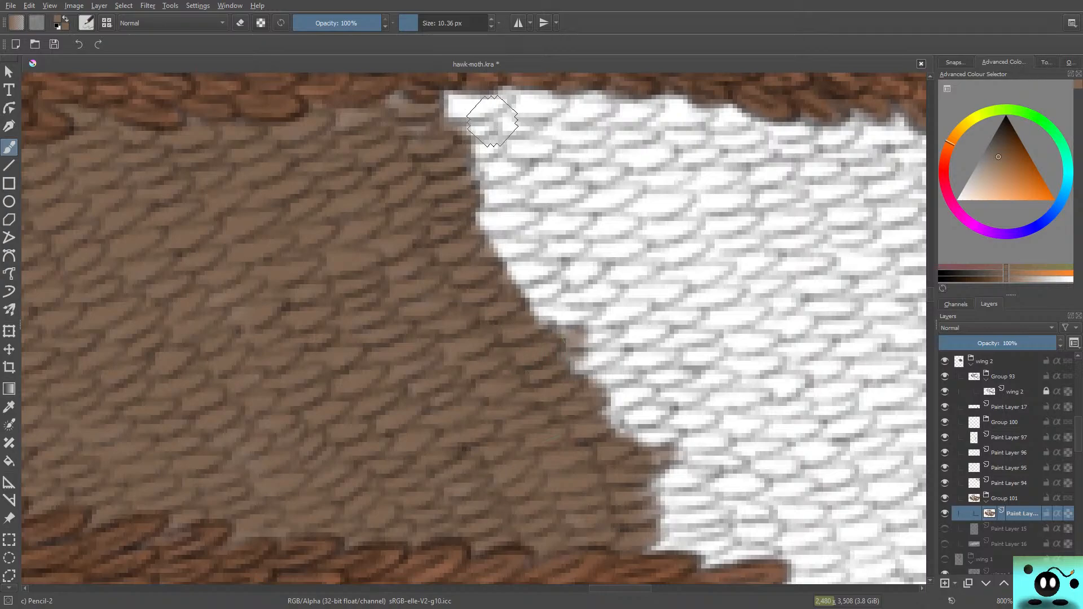
mouse_move(493, 116)
mouse_down()
mouse_move(387, 102)
mouse_move(426, 94)
mouse_move(499, 111)
mouse_move(481, 100)
mouse_move(477, 110)
mouse_move(441, 108)
mouse_move(491, 118)
mouse_move(437, 140)
mouse_move(490, 144)
mouse_move(416, 163)
mouse_move(513, 165)
mouse_move(445, 191)
mouse_move(513, 189)
mouse_move(498, 195)
mouse_move(516, 203)
mouse_move(486, 218)
mouse_move(510, 211)
mouse_move(473, 238)
mouse_move(498, 221)
mouse_move(521, 240)
mouse_move(452, 248)
mouse_move(526, 264)
mouse_move(502, 288)
mouse_move(532, 275)
mouse_move(524, 297)
mouse_move(480, 299)
mouse_move(545, 311)
mouse_move(573, 303)
mouse_move(535, 319)
mouse_move(582, 310)
mouse_move(511, 319)
mouse_up()
mouse_move(575, 352)
mouse_down()
mouse_move(540, 345)
mouse_move(597, 335)
mouse_move(557, 361)
mouse_move(568, 367)
mouse_move(556, 378)
mouse_move(568, 367)
mouse_move(627, 371)
mouse_move(592, 372)
mouse_move(612, 383)
mouse_move(589, 389)
mouse_move(645, 388)
mouse_move(631, 412)
mouse_move(653, 410)
mouse_move(614, 436)
mouse_move(637, 401)
mouse_move(625, 442)
mouse_move(673, 432)
mouse_move(572, 454)
mouse_move(674, 460)
mouse_move(668, 480)
mouse_move(645, 483)
mouse_move(647, 497)
mouse_move(694, 492)
mouse_move(713, 517)
mouse_move(687, 542)
mouse_move(654, 547)
mouse_move(622, 528)
mouse_up()
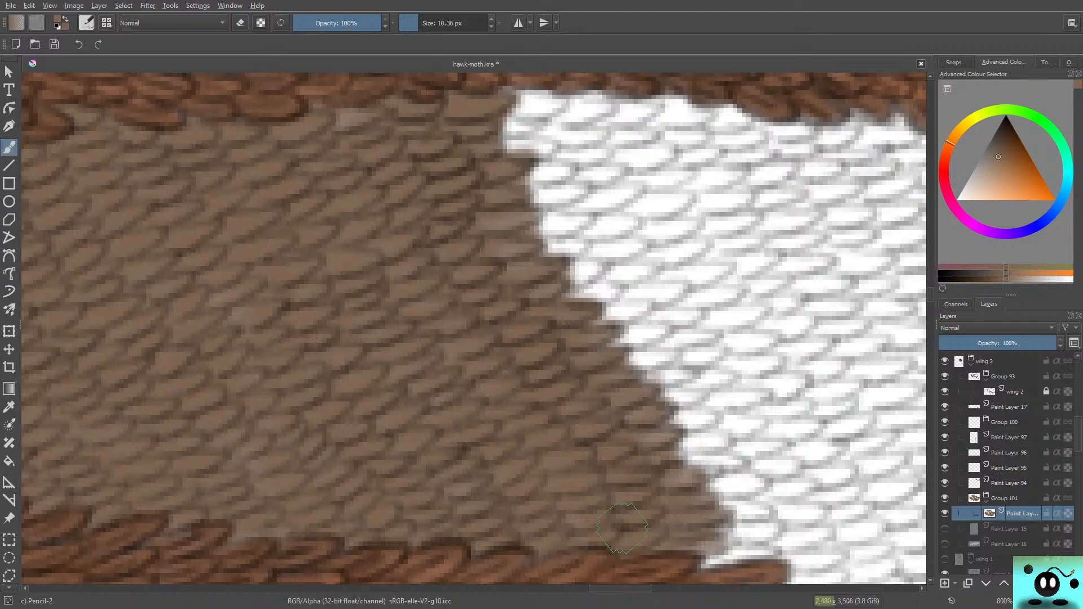
right_click(190, 193)
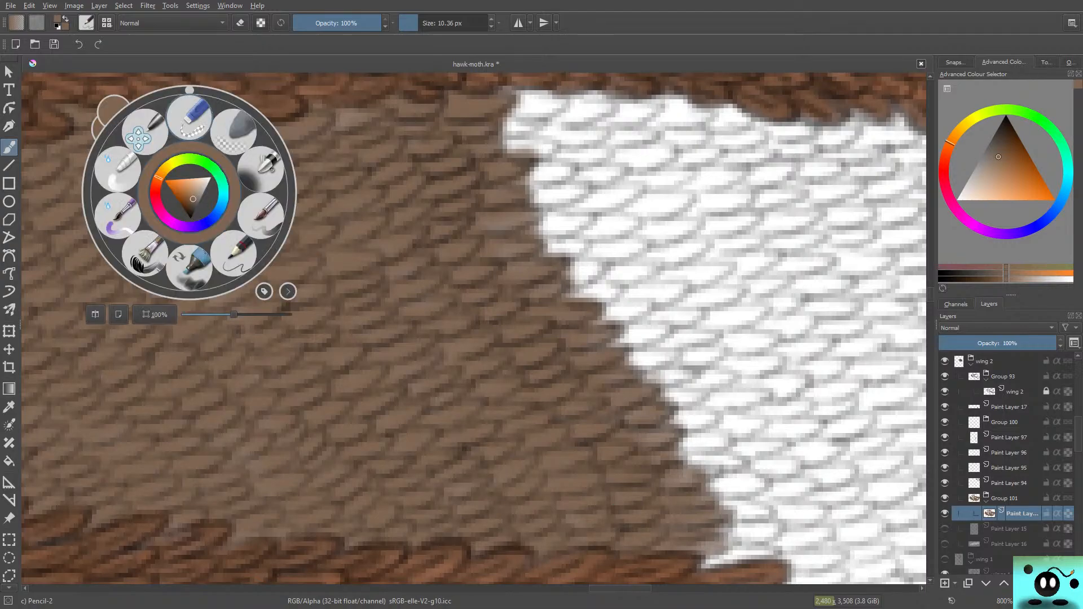
key(F5)
click(97, 97)
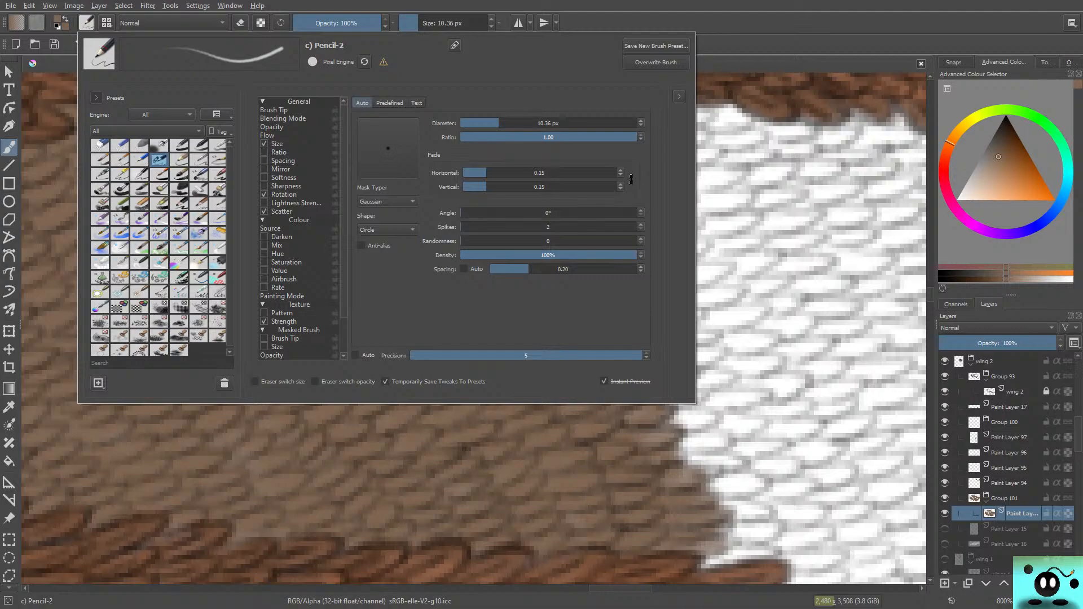
mouse_move(139, 203)
click(786, 310)
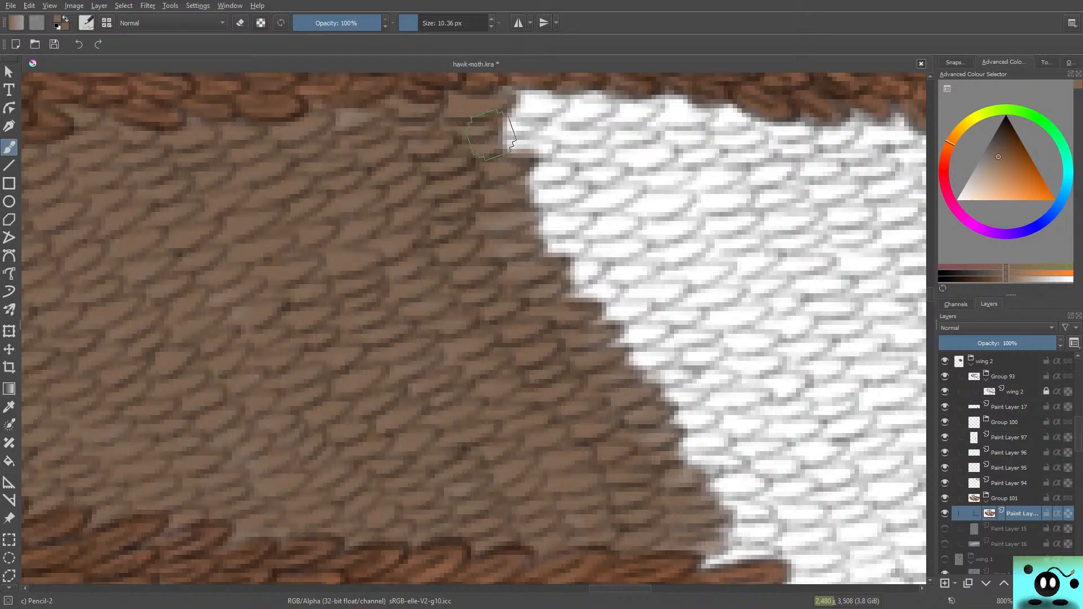
Step: Paint another strip of white scales brown along the slanted edge, filling the remaining white tip beside the lower vein
mouse_move(492, 137)
mouse_down()
mouse_move(534, 140)
mouse_move(521, 149)
mouse_move(544, 141)
mouse_move(474, 127)
mouse_move(556, 108)
mouse_move(490, 95)
mouse_move(512, 99)
mouse_move(499, 133)
mouse_move(530, 181)
mouse_move(509, 198)
mouse_move(552, 170)
mouse_move(517, 187)
mouse_move(500, 218)
mouse_move(480, 212)
mouse_move(561, 184)
mouse_move(501, 225)
mouse_move(600, 182)
mouse_move(560, 232)
mouse_move(538, 228)
mouse_move(584, 217)
mouse_move(516, 246)
mouse_move(568, 244)
mouse_move(531, 264)
mouse_move(587, 267)
mouse_move(436, 296)
mouse_move(551, 286)
mouse_move(595, 256)
mouse_move(604, 264)
mouse_move(587, 279)
mouse_move(606, 285)
mouse_move(556, 300)
mouse_move(612, 296)
mouse_move(639, 308)
mouse_move(591, 320)
mouse_move(651, 298)
mouse_move(584, 281)
mouse_up()
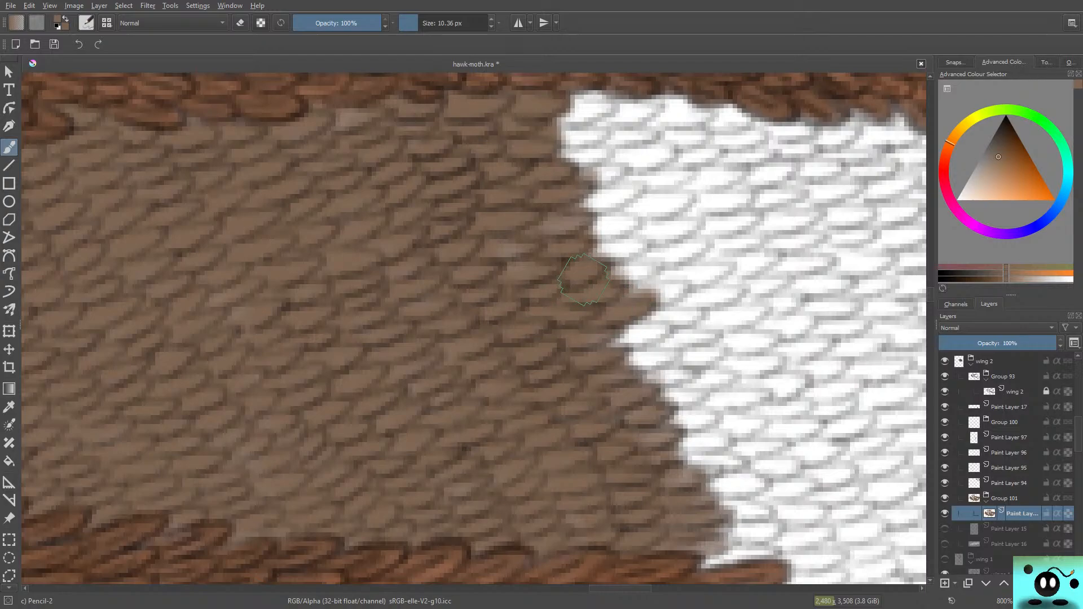
mouse_move(582, 280)
mouse_down()
mouse_move(630, 336)
mouse_move(616, 337)
mouse_move(656, 331)
mouse_move(592, 338)
mouse_move(645, 327)
mouse_move(628, 352)
mouse_move(669, 351)
mouse_move(610, 371)
mouse_move(680, 366)
mouse_move(633, 382)
mouse_move(673, 376)
mouse_move(549, 377)
mouse_move(614, 167)
mouse_move(683, 403)
mouse_move(648, 393)
mouse_move(699, 398)
mouse_move(670, 400)
mouse_move(675, 419)
mouse_move(708, 420)
mouse_move(665, 429)
mouse_move(720, 441)
mouse_move(731, 450)
mouse_move(695, 457)
mouse_move(729, 481)
mouse_move(751, 476)
mouse_move(728, 479)
mouse_up()
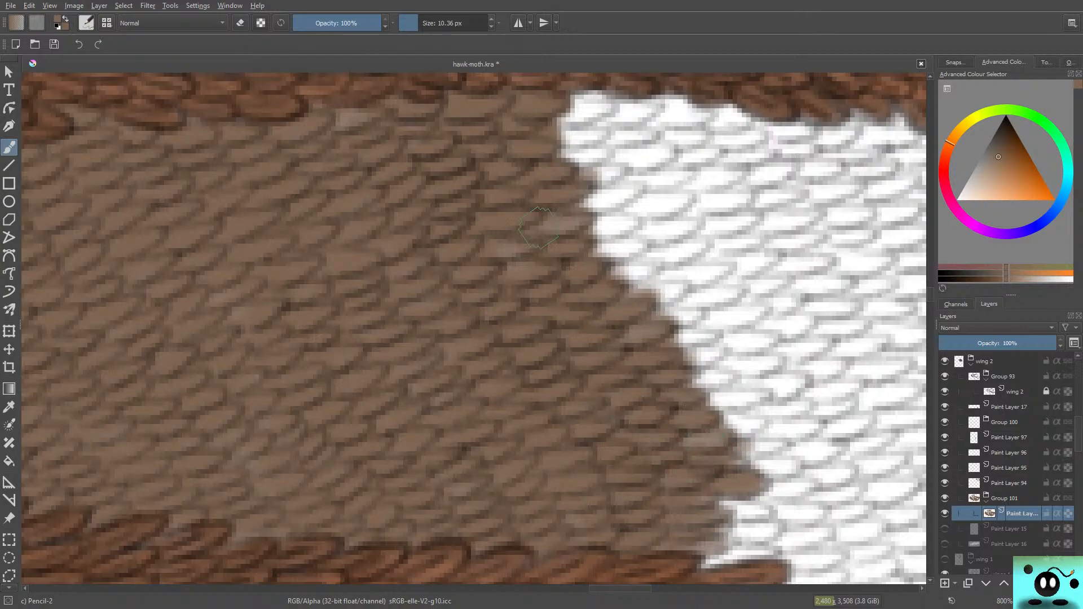
mouse_move(707, 470)
mouse_down()
mouse_move(699, 545)
mouse_move(752, 547)
mouse_move(743, 561)
mouse_move(702, 558)
mouse_move(757, 529)
mouse_move(729, 511)
mouse_move(750, 491)
mouse_up()
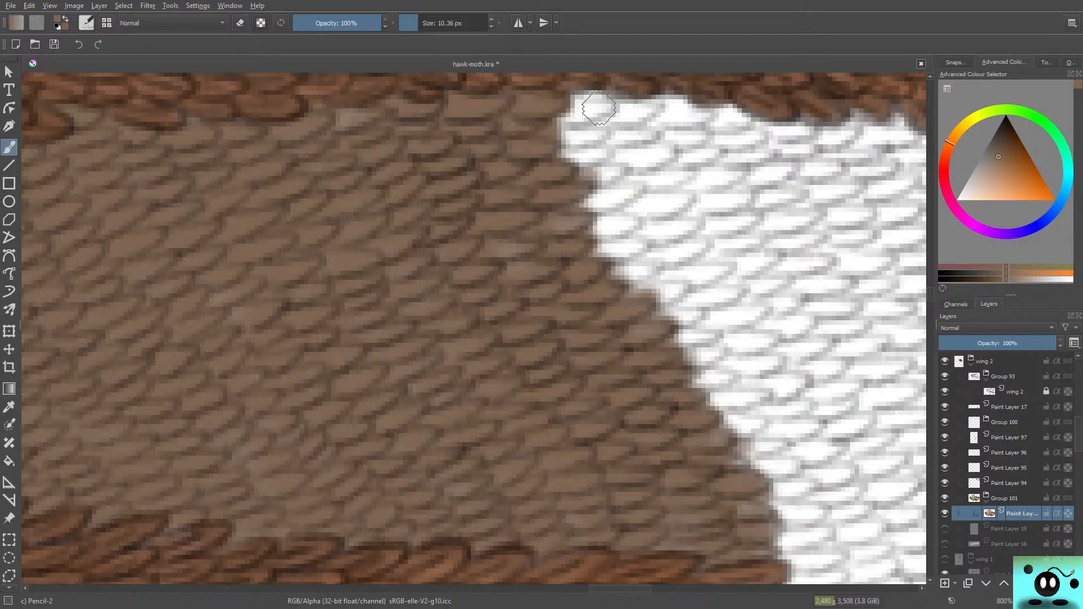
Step: Cover the next white scales beneath the upper band brown, extend the edge to mid-section, and check the whole wing
mouse_move(599, 108)
mouse_down()
mouse_move(547, 102)
mouse_move(595, 93)
mouse_move(602, 115)
mouse_move(564, 143)
mouse_move(558, 129)
mouse_move(601, 138)
mouse_move(564, 161)
mouse_move(622, 167)
mouse_move(569, 217)
mouse_up()
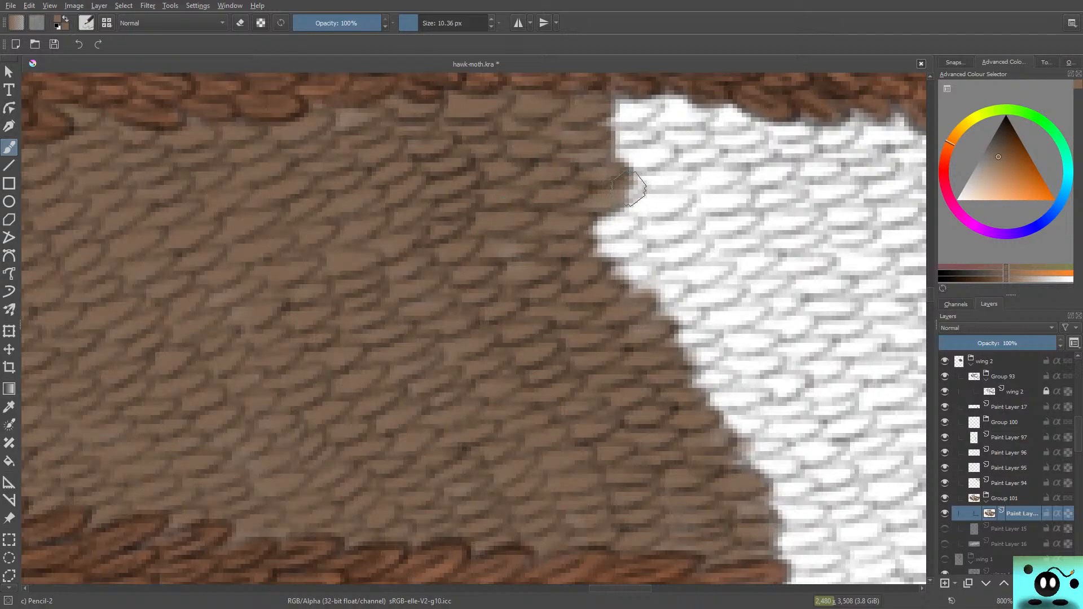
mouse_move(629, 189)
mouse_down()
mouse_move(641, 181)
mouse_move(556, 221)
mouse_up()
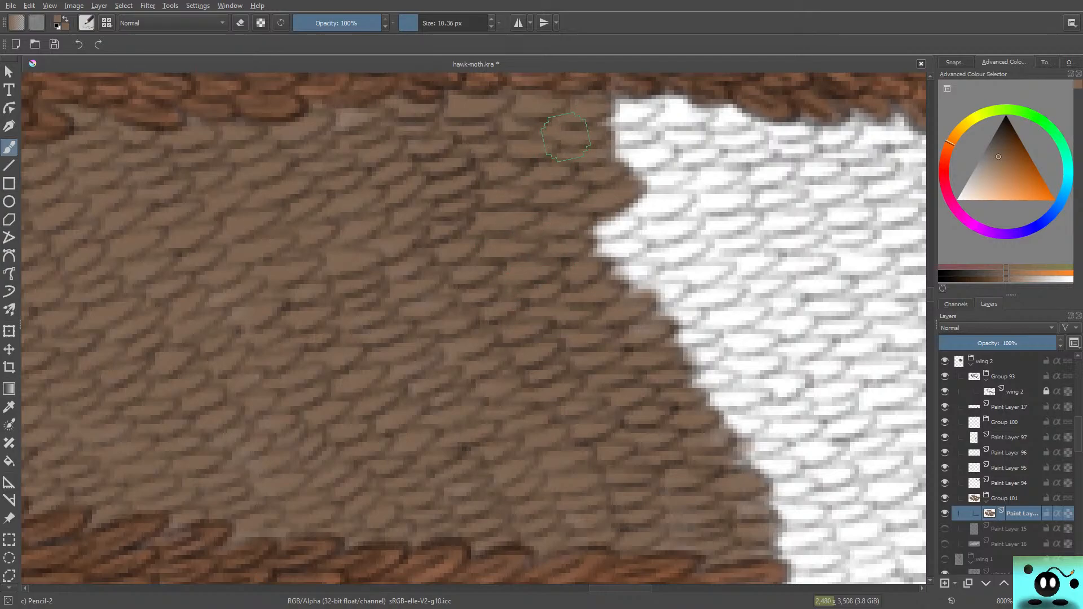
mouse_move(618, 209)
mouse_down()
mouse_move(586, 238)
mouse_move(632, 219)
mouse_move(586, 257)
mouse_move(631, 238)
mouse_move(604, 264)
mouse_move(582, 267)
mouse_move(661, 266)
mouse_move(598, 283)
mouse_move(678, 291)
mouse_move(607, 323)
mouse_move(653, 326)
mouse_move(676, 313)
mouse_move(625, 364)
mouse_move(639, 343)
mouse_up()
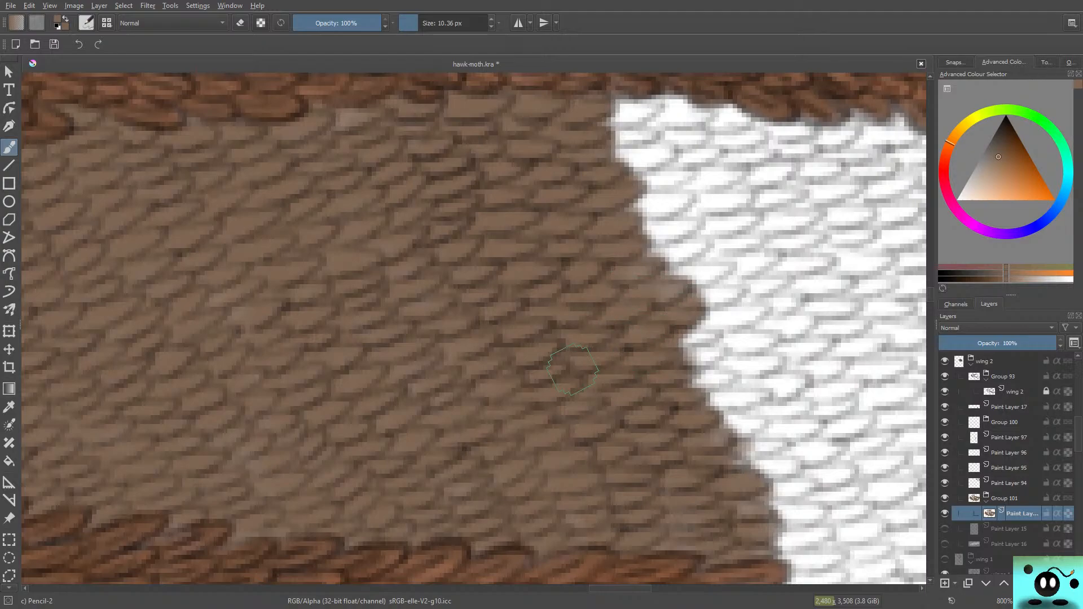
scroll(572, 369, down, 10)
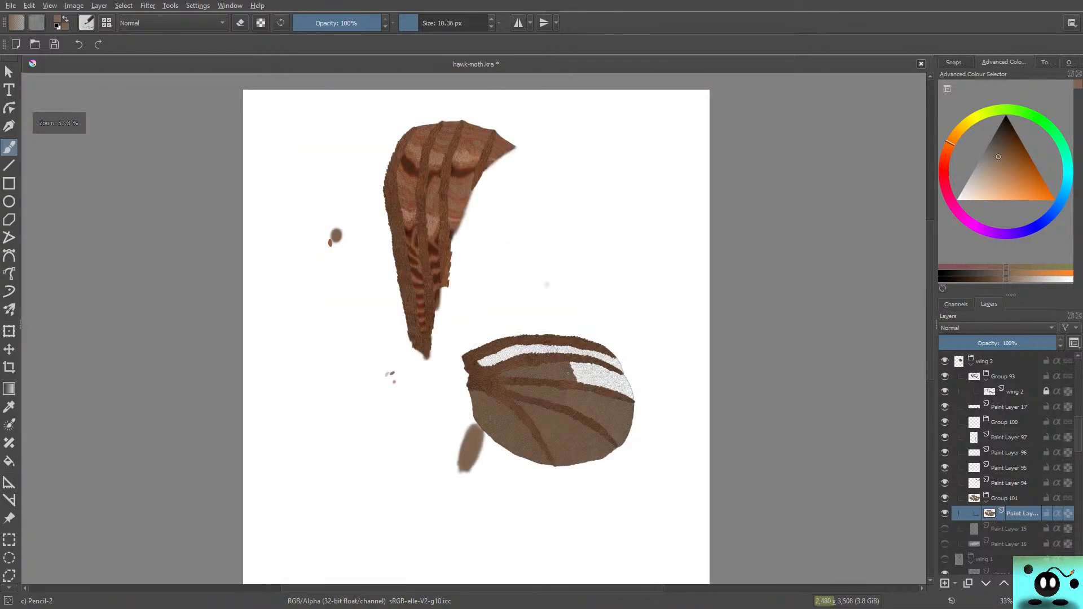
Step: Check the partly coloured lower wing as a whole and up close, and save the hawk-moth drawing
scroll(574, 400, up, 4)
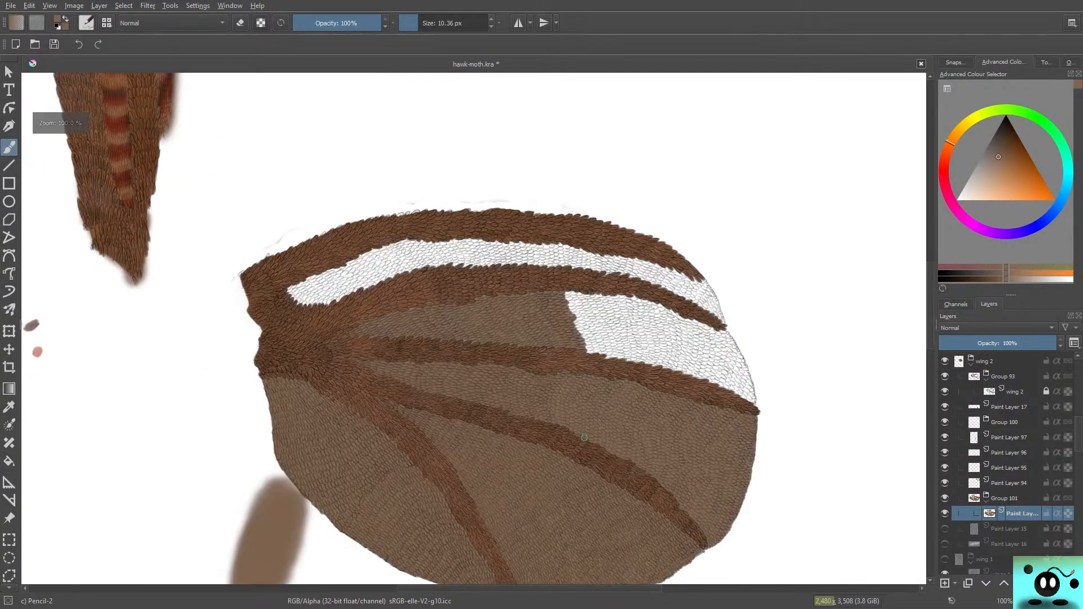
scroll(595, 465, down, 1)
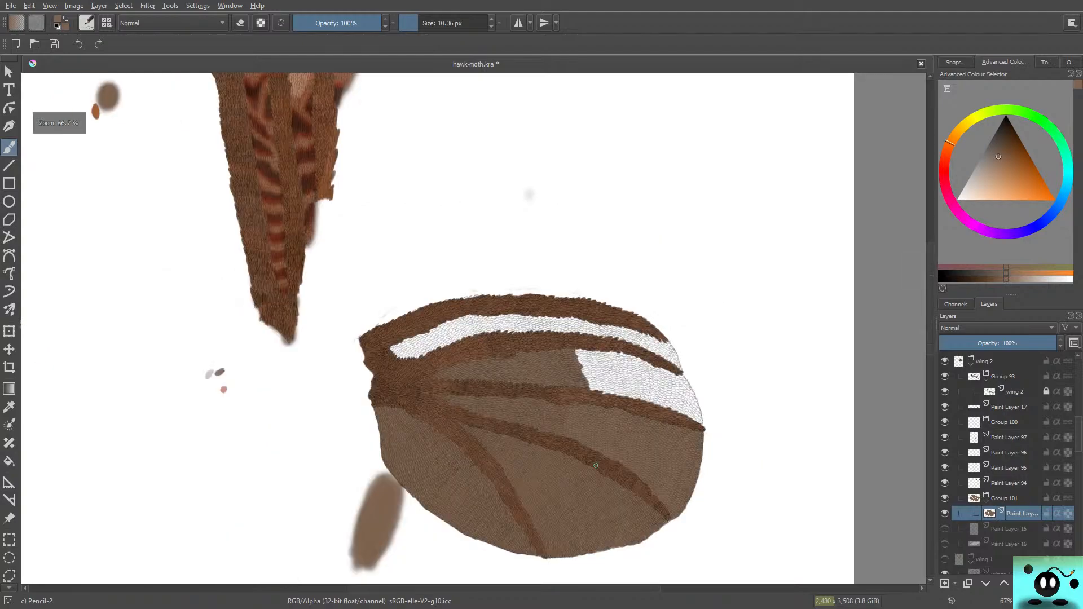
scroll(596, 465, up, 1)
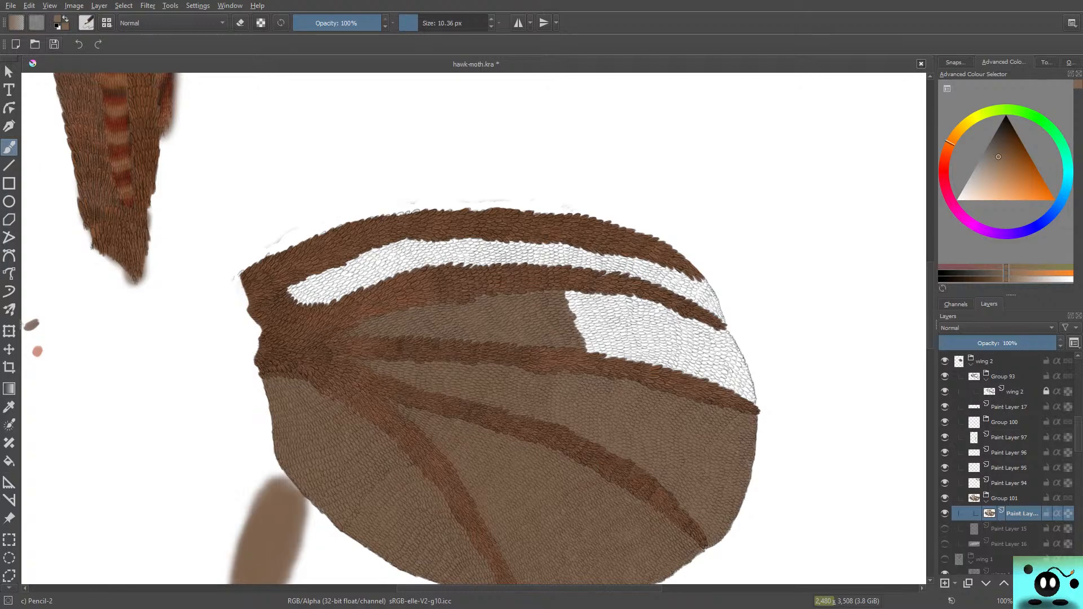
click(54, 44)
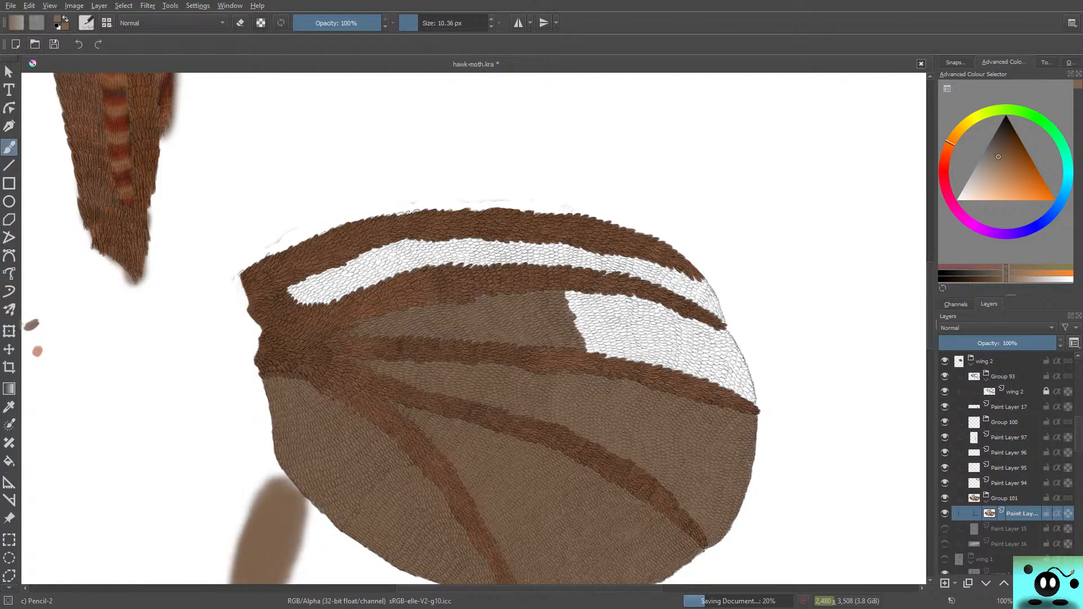
Step: Open the drawing dreadfull.kra from the digi tekenimngen folder
click(34, 44)
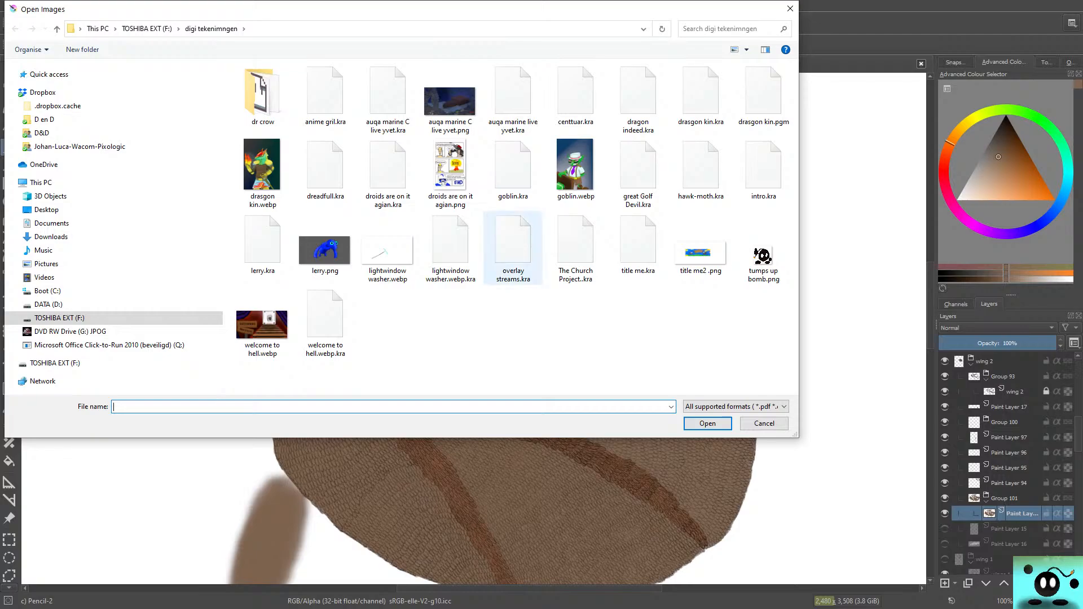
click(326, 169)
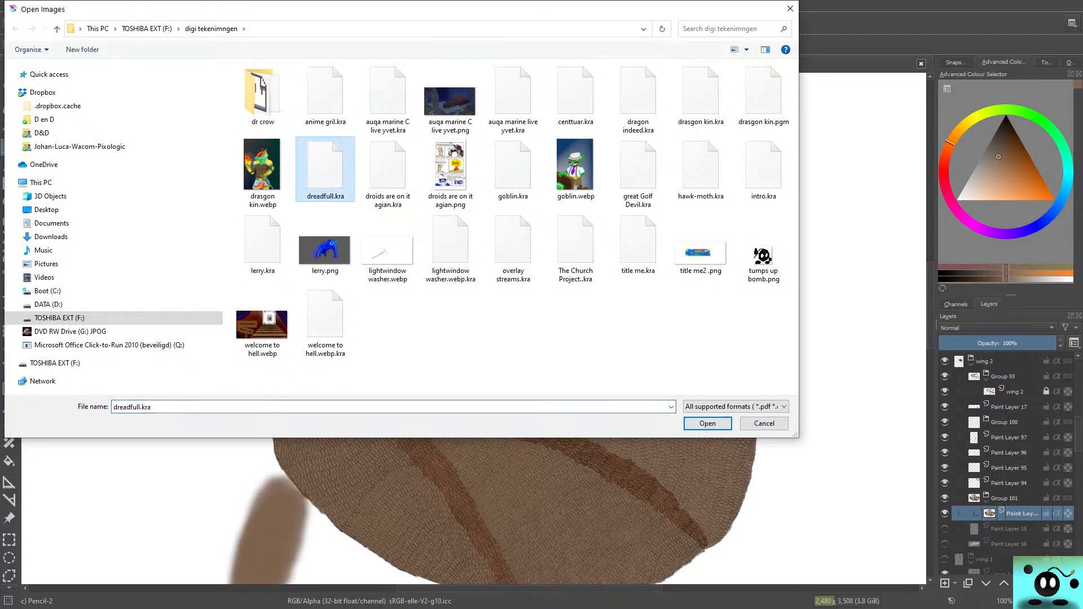
double_click(326, 169)
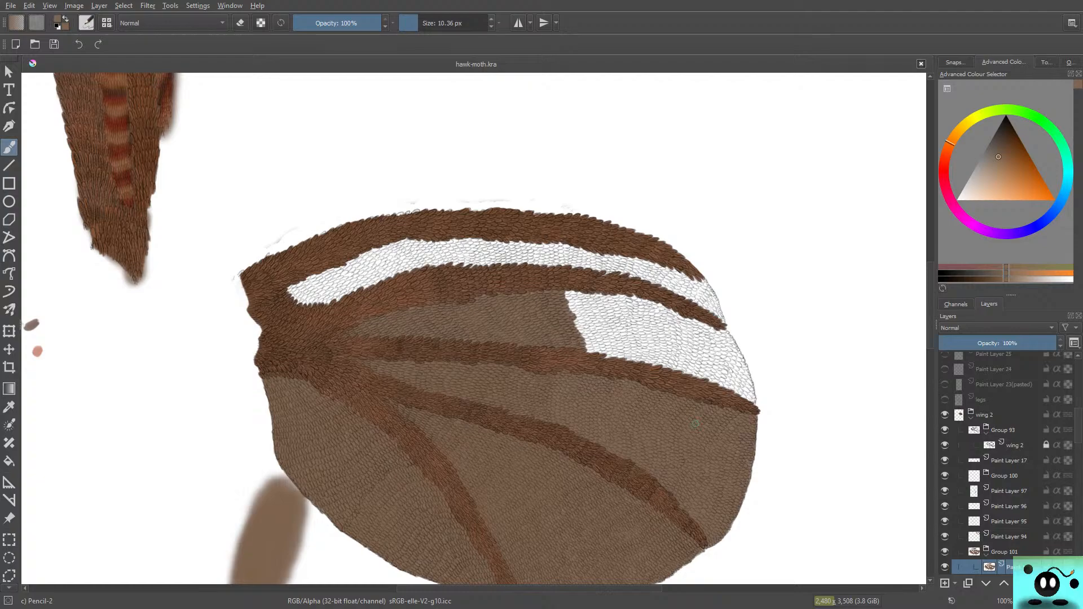
Step: Sample the light brown from the painted scales near the lower wing's outer margin in hawk-moth.kra
ctrl+click(695, 423)
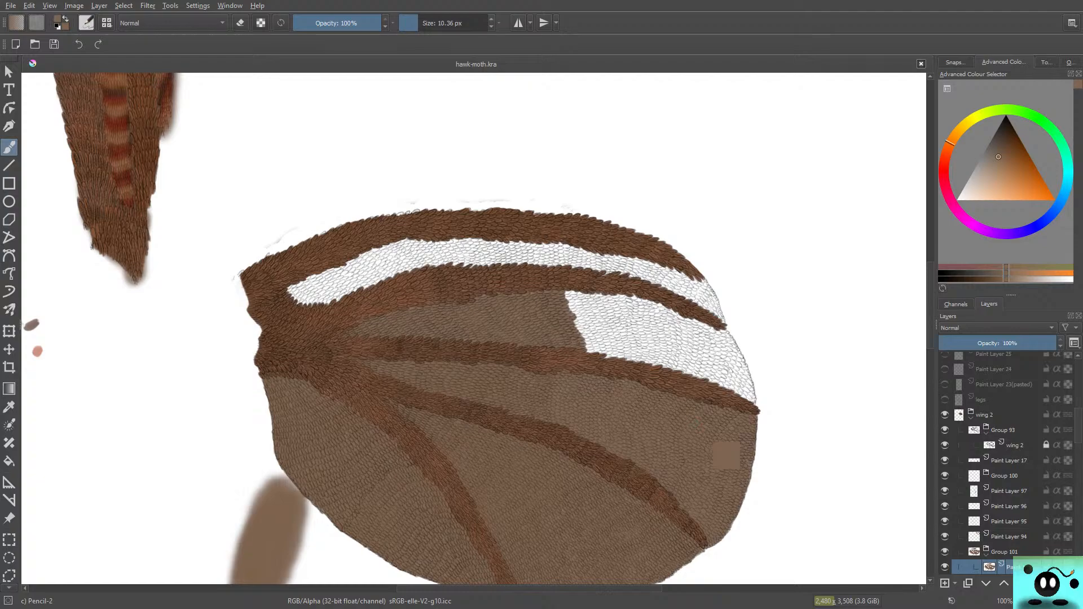